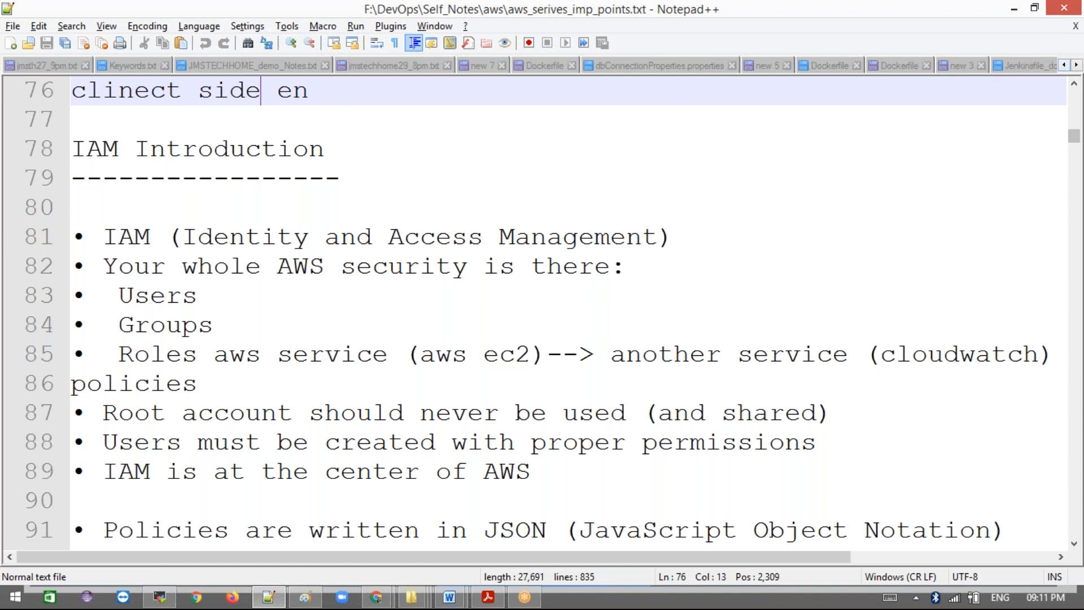
In jmsth27_9pm.txt, add a new blank line below the ssh-keygen command on line 1673.
left_click(57, 67)
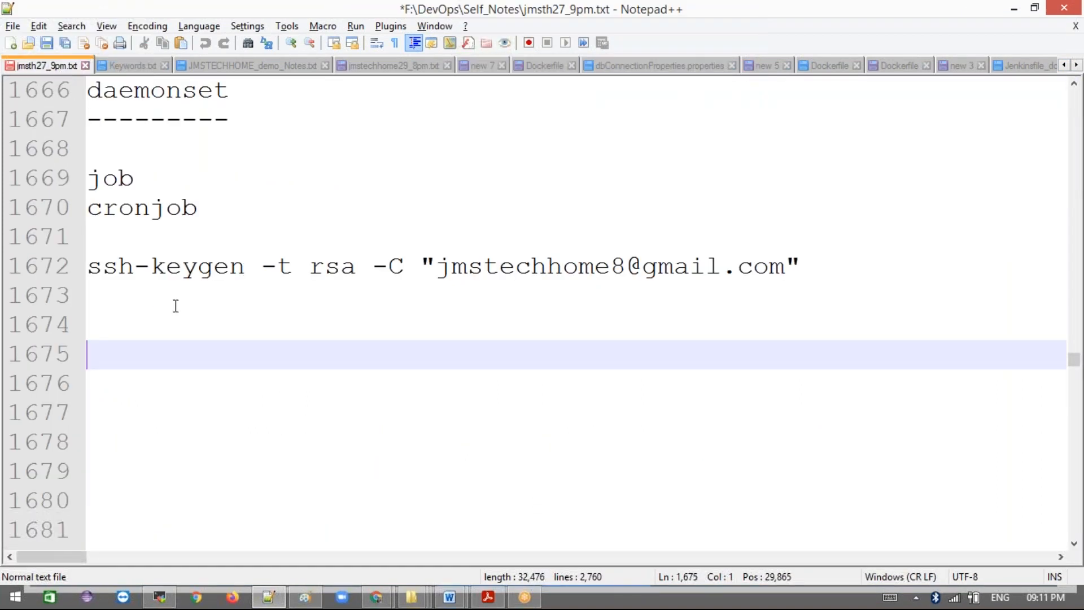
left_click(176, 305)
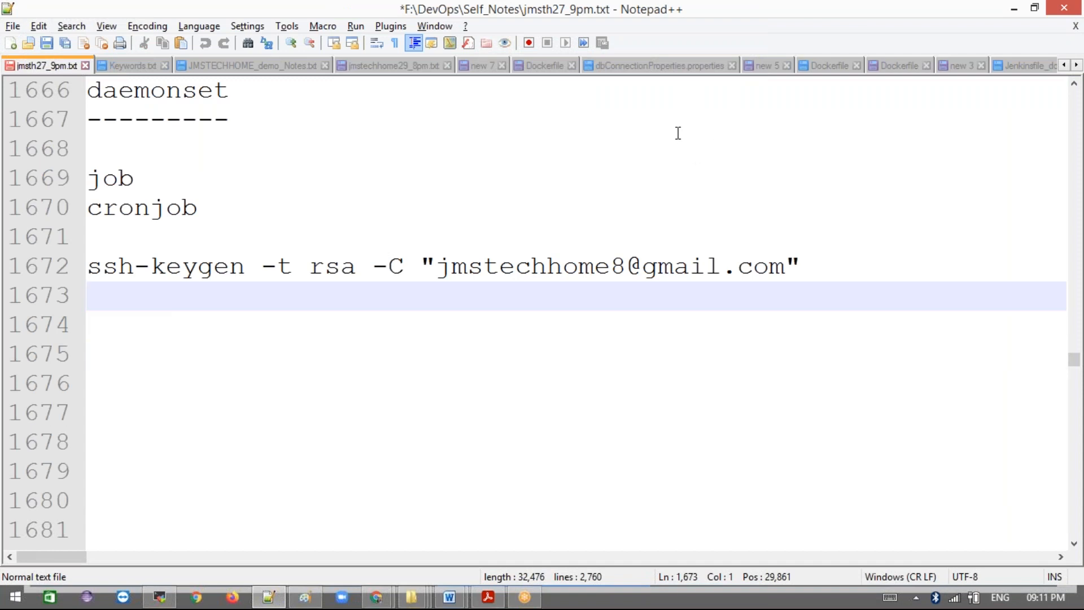
key("Return")
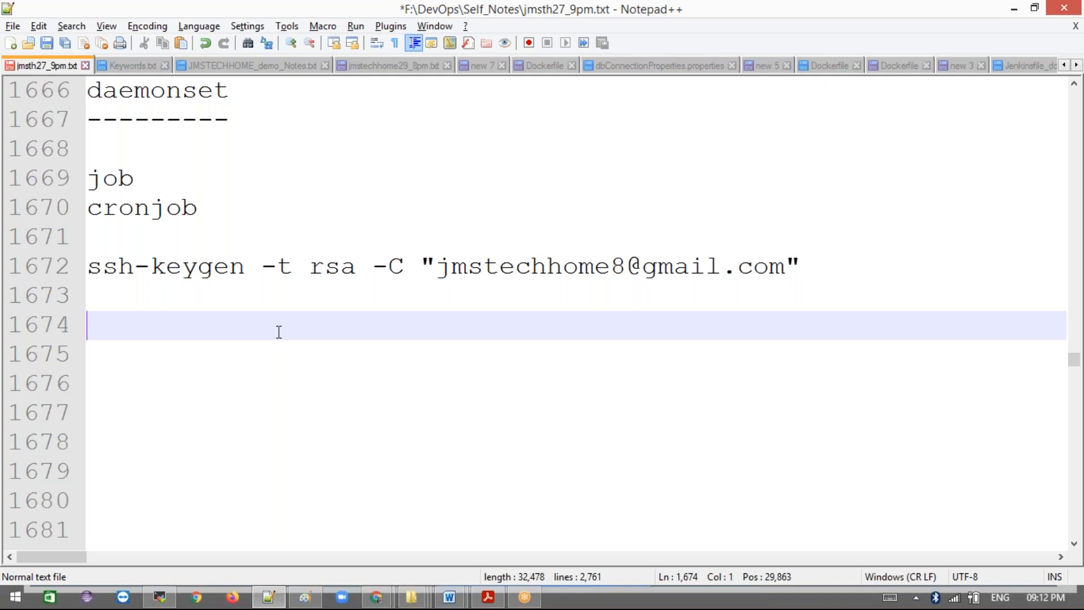
List configmaps and secrets on separate lines below the ssh-keygen command.
type("configpa")
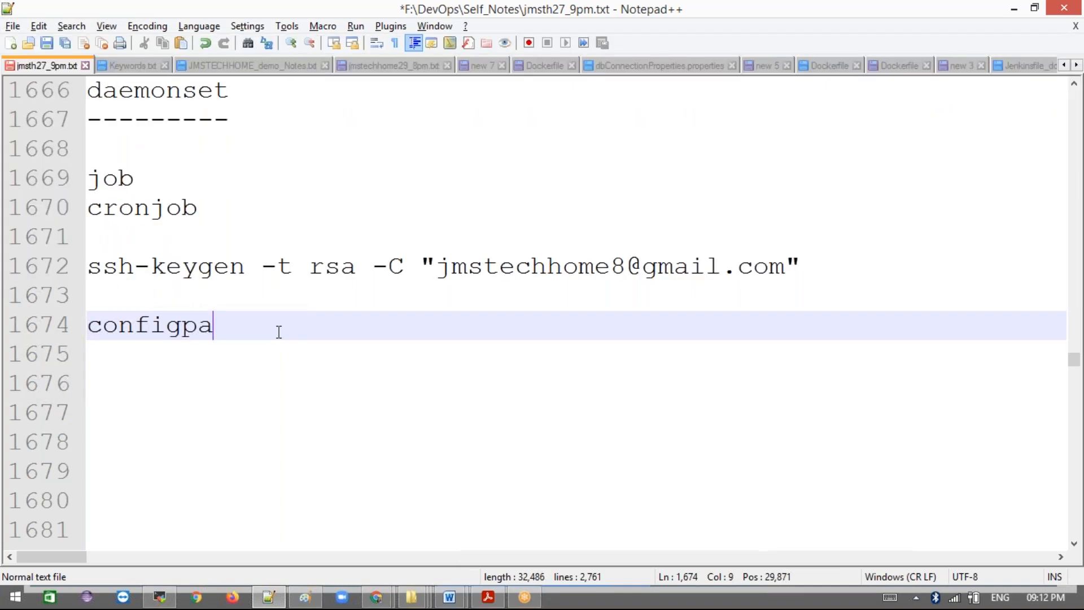
key("BackSpace")
key("BackSpace")
type("maps")
key("Return")
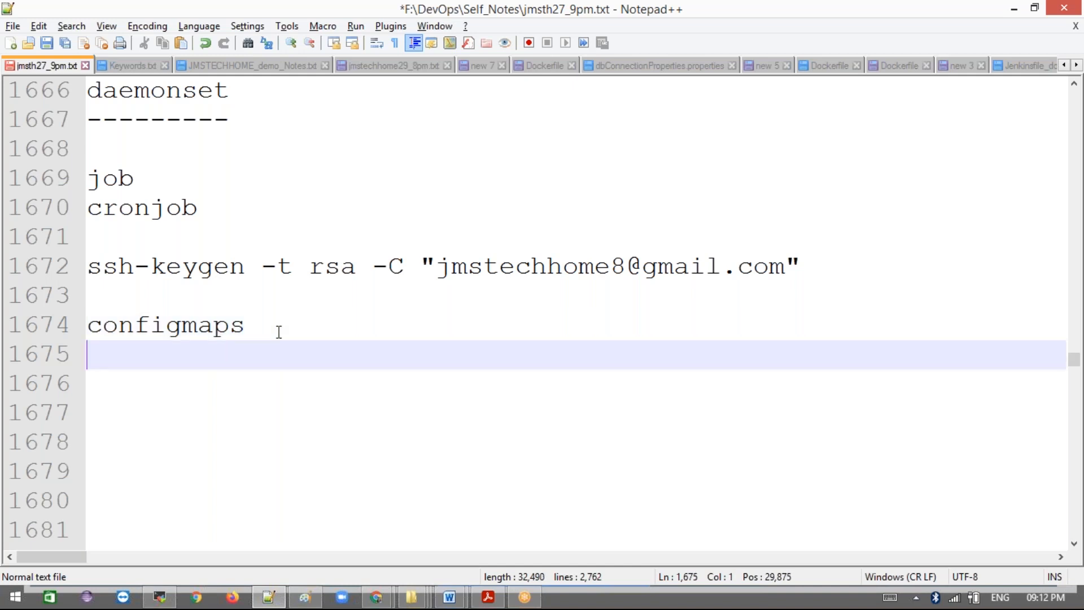
type("secrets")
key("Return")
key("Return")
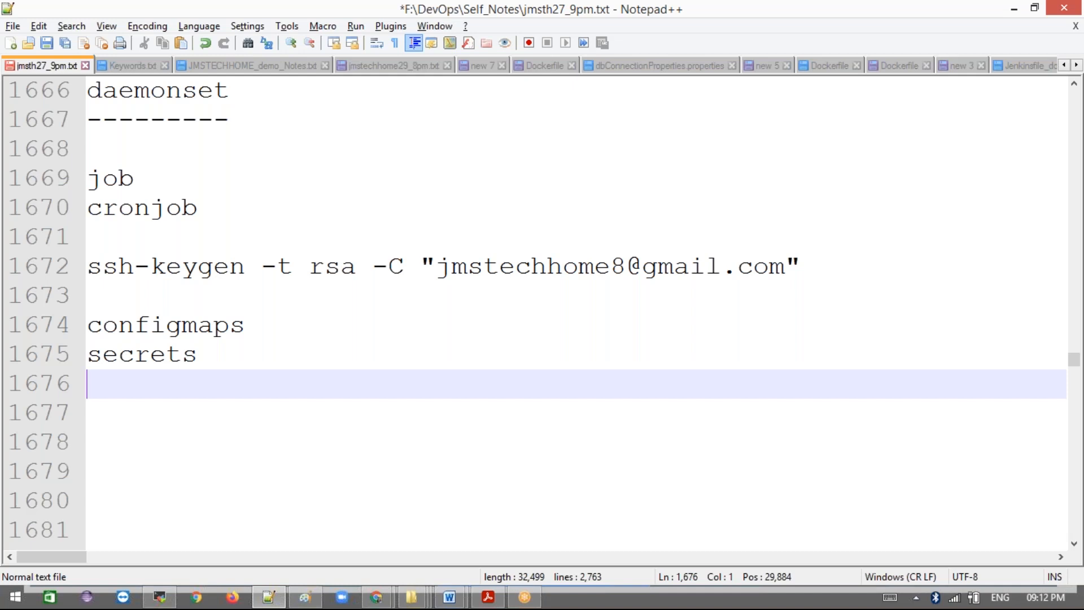
Add perstistencevolumes, ingress and loadblancer, each on its own line.
type("per")
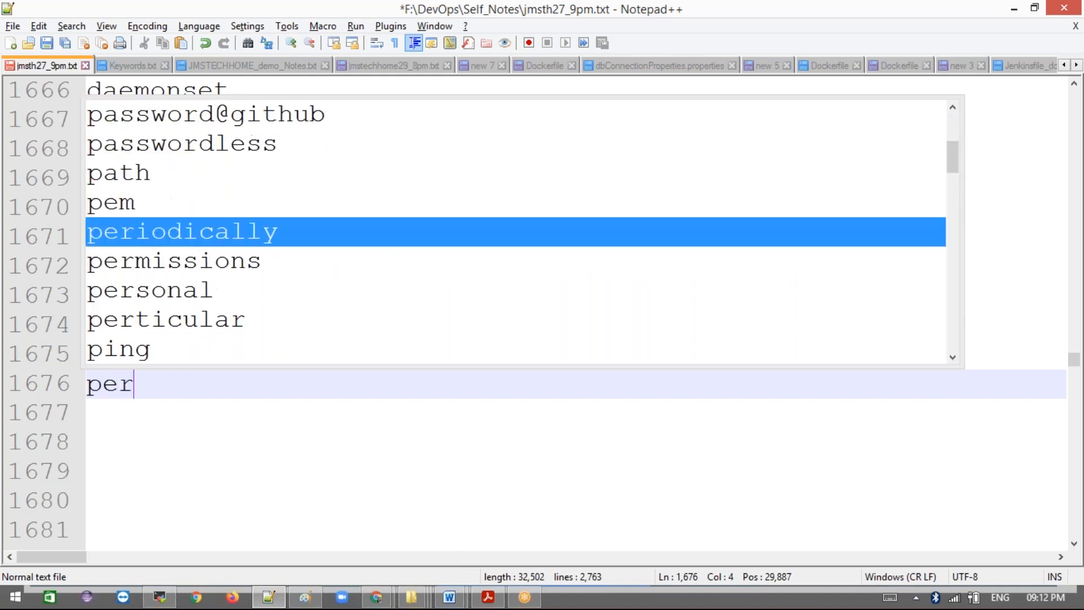
type("stiste")
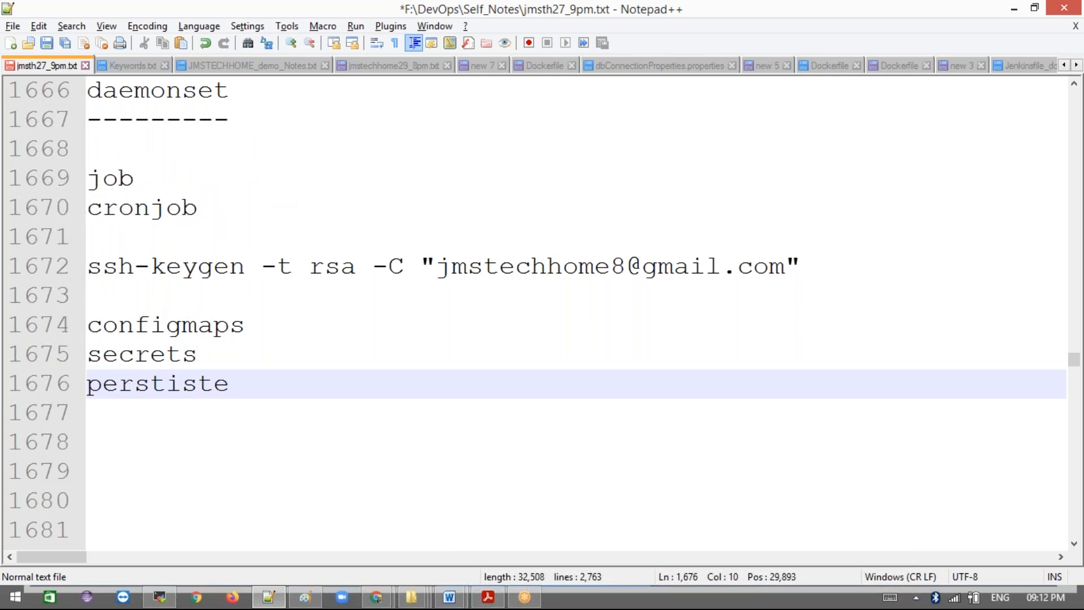
type("nce")
key("BackSpace")
type("volumes")
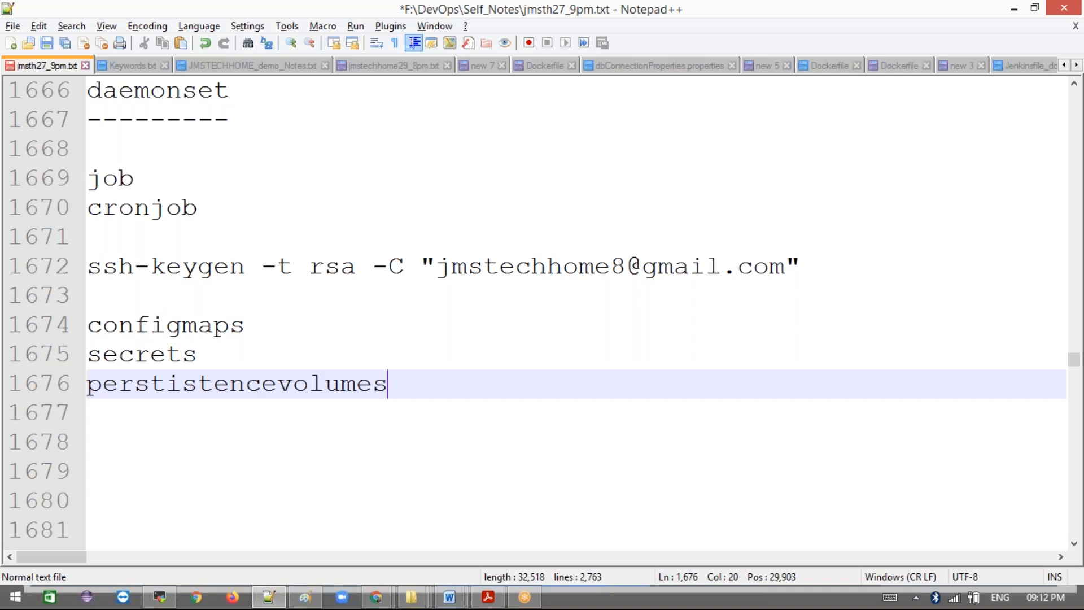
key("Return")
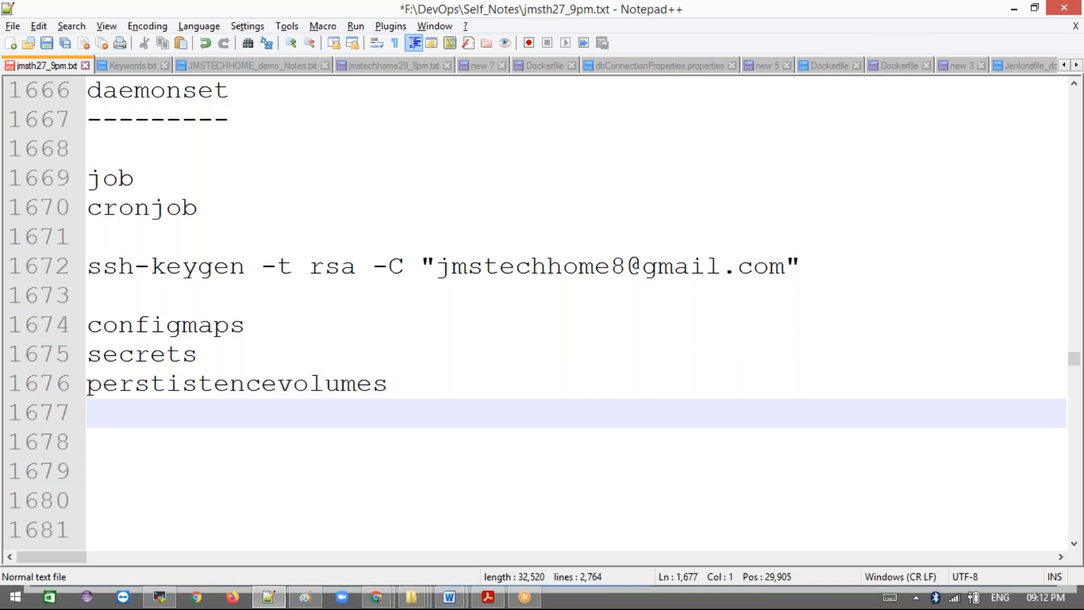
type("ingress")
key("Return")
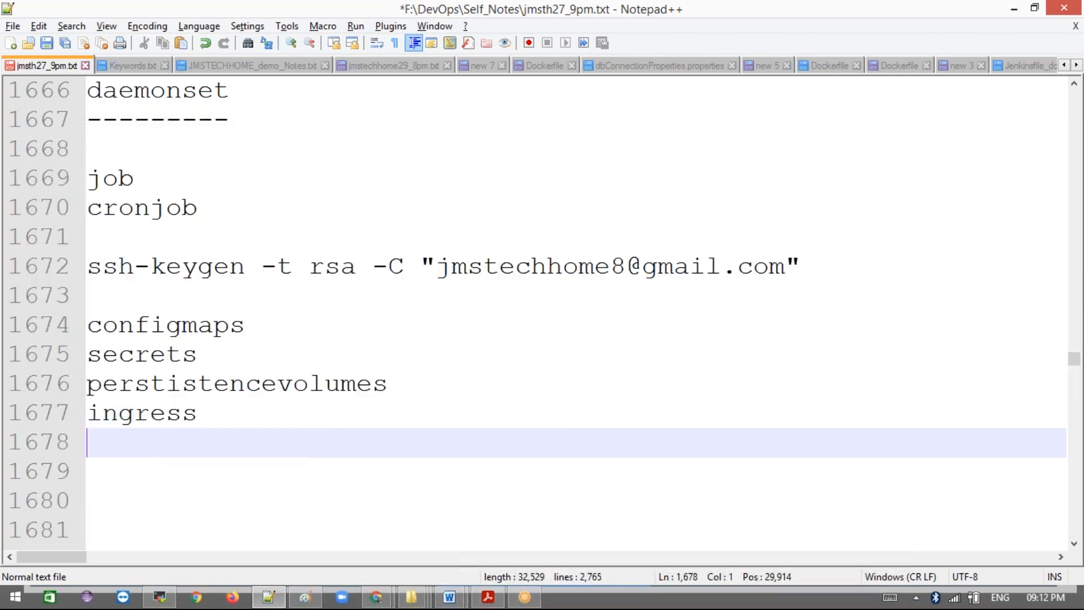
type("n")
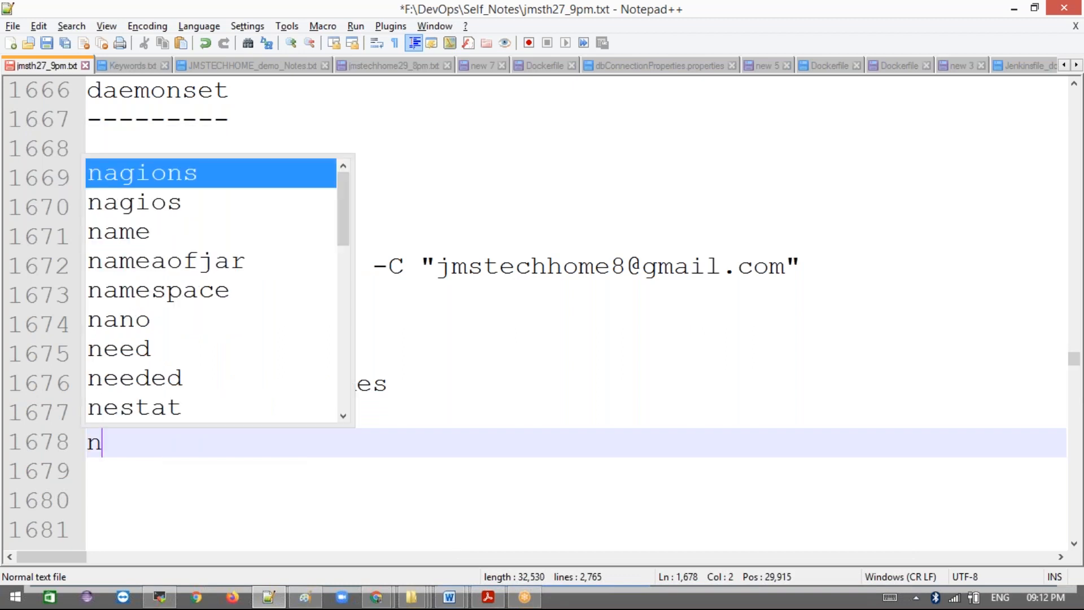
key("BackSpace")
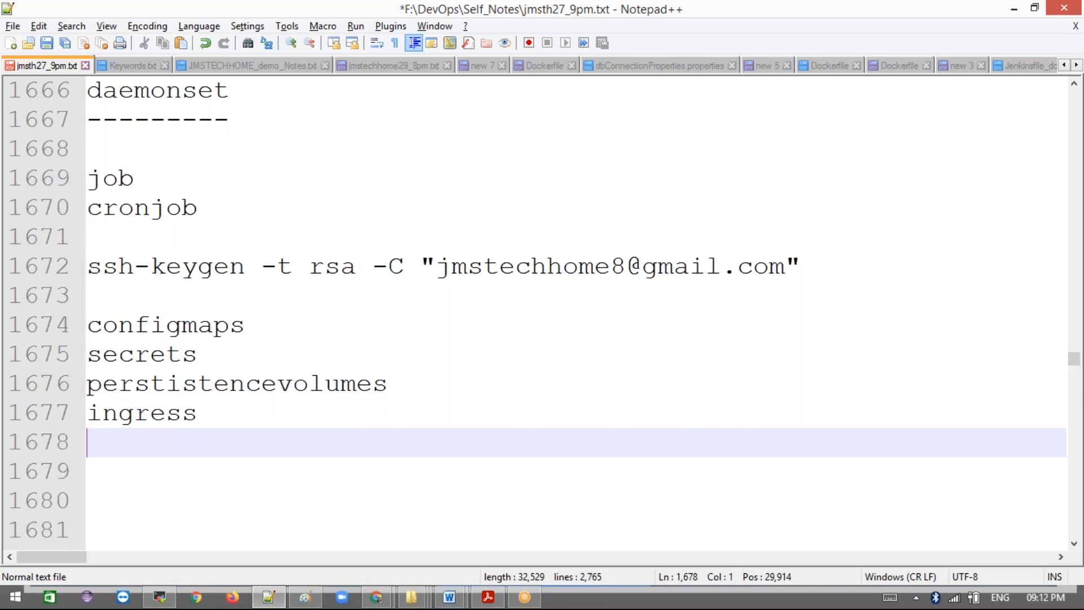
type("loadbl")
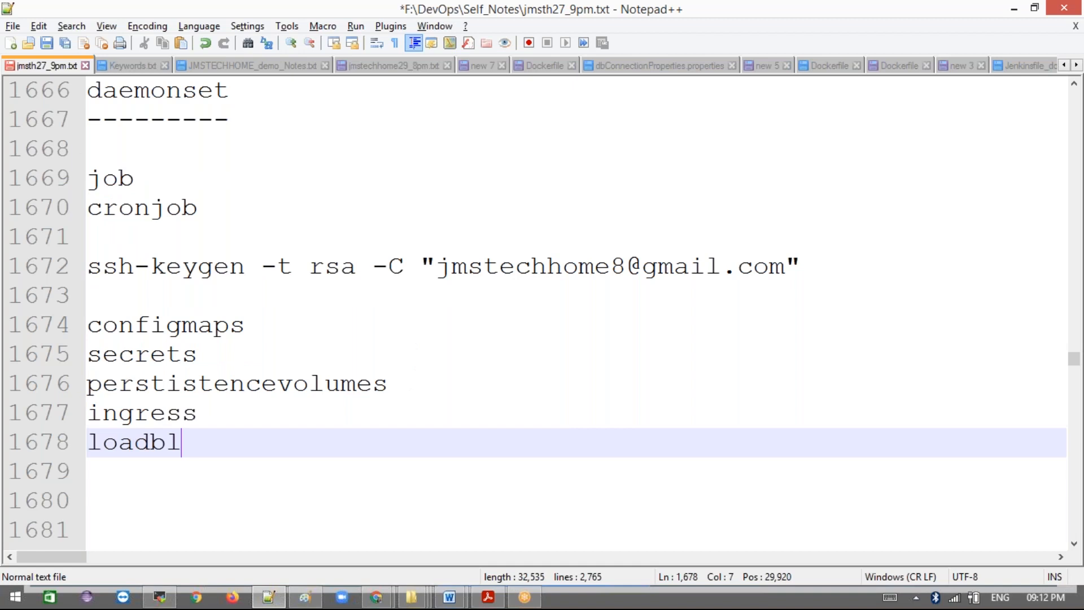
type("ancer")
key("Return")
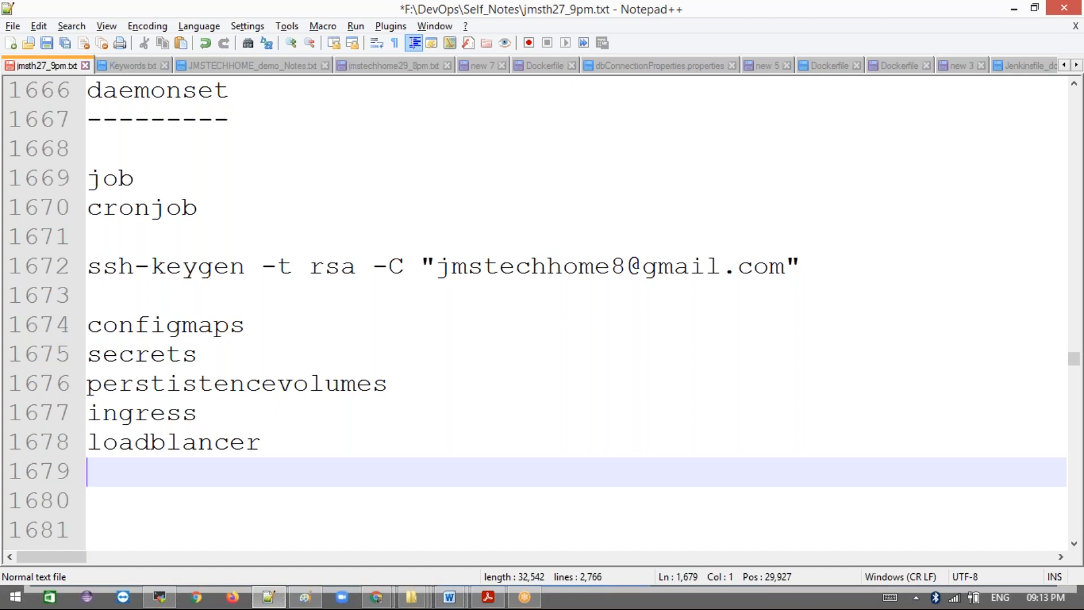
Add helm on a new line after loadblancer in the topic list.
left_click_drag(268, 440, 89, 330)
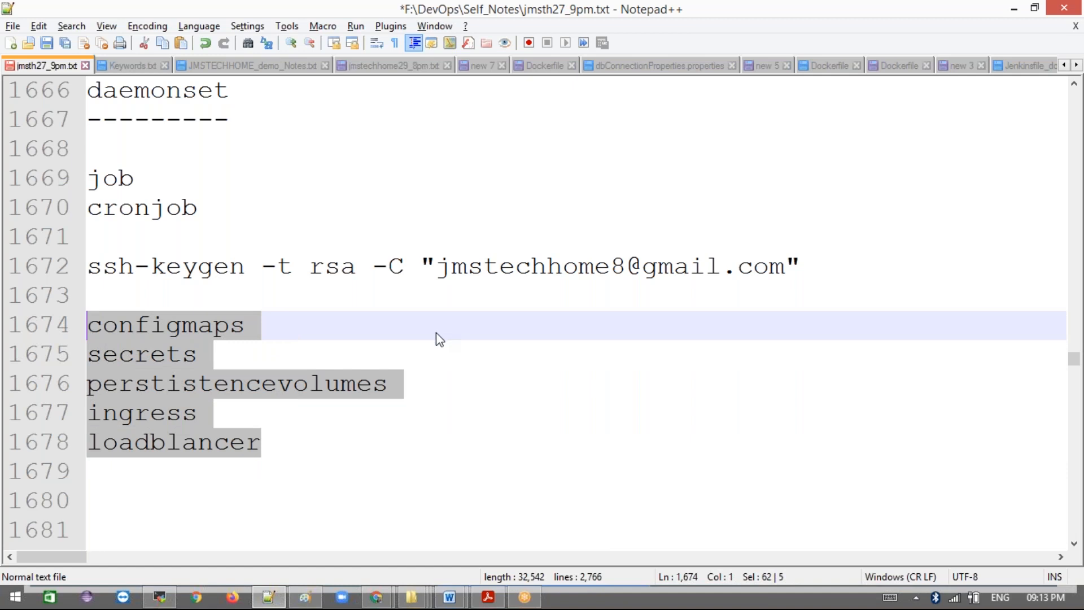
left_click(308, 412)
left_click(262, 442)
double_click(238, 440)
left_click_drag(237, 440, 88, 325)
left_click(271, 412)
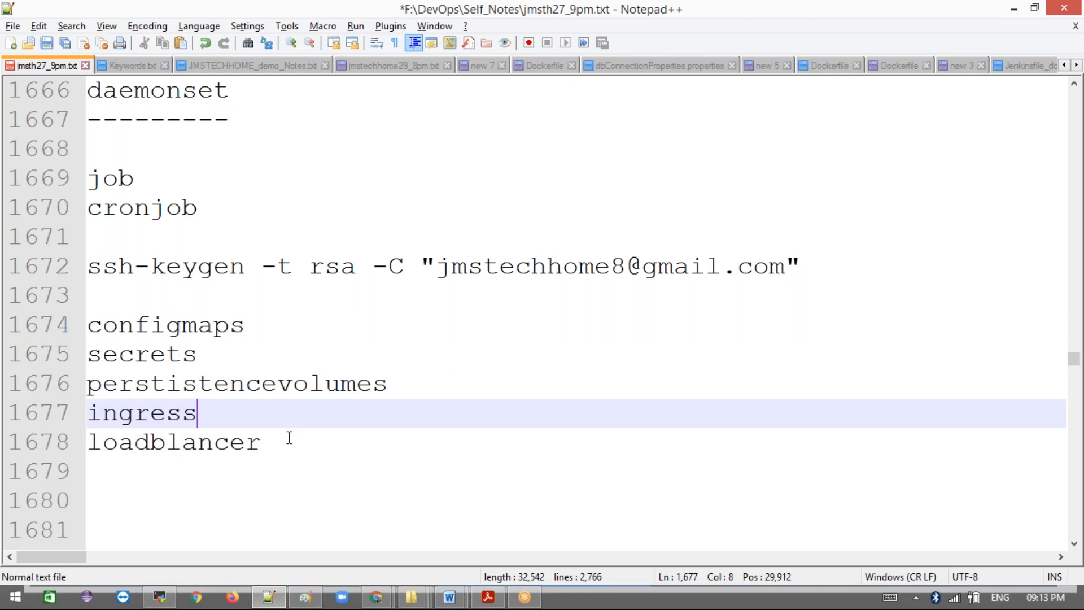
left_click(285, 439)
key("Return")
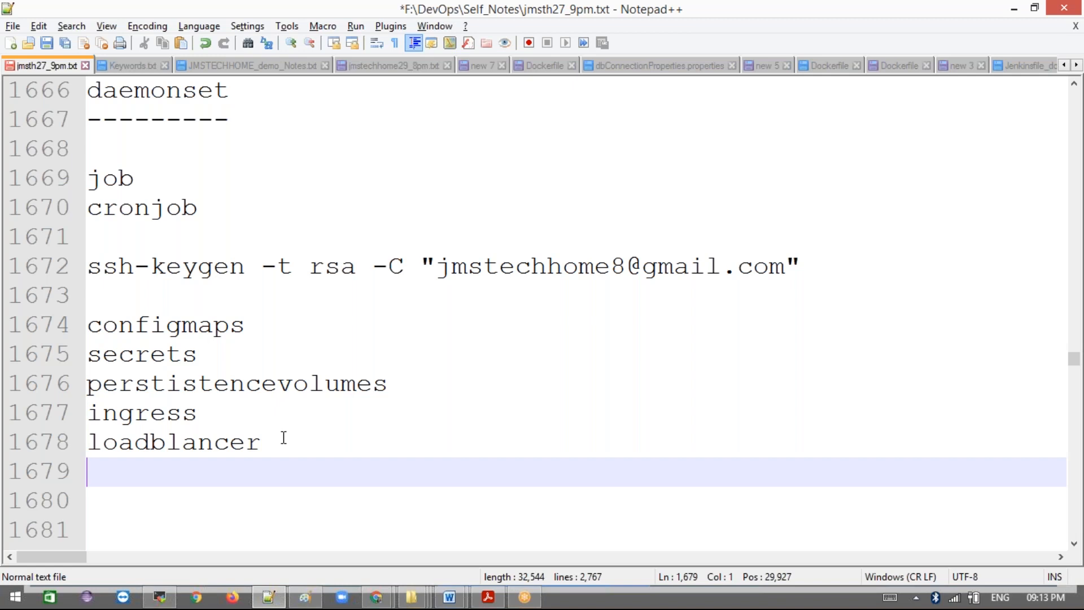
type("helm")
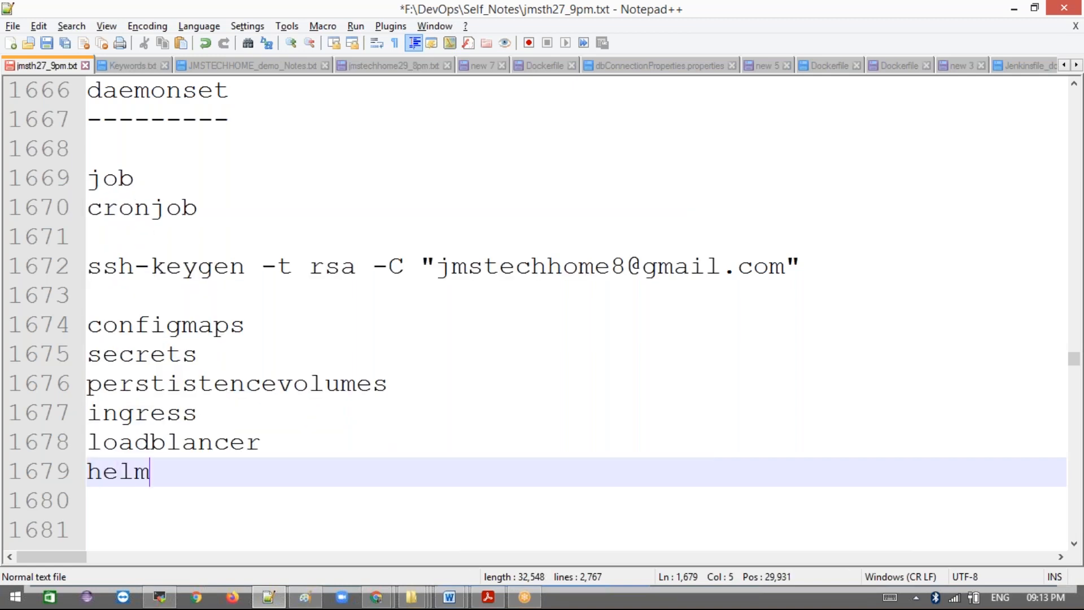
key("Return")
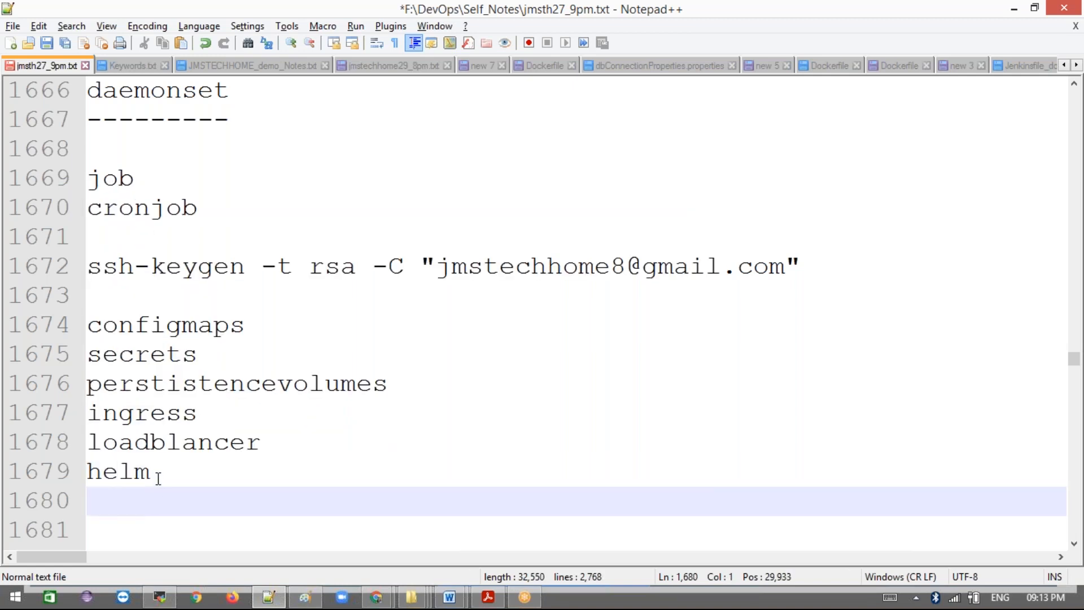
Leave several blank lines after helm.
left_click_drag(154, 475, 70, 473)
left_click(156, 468)
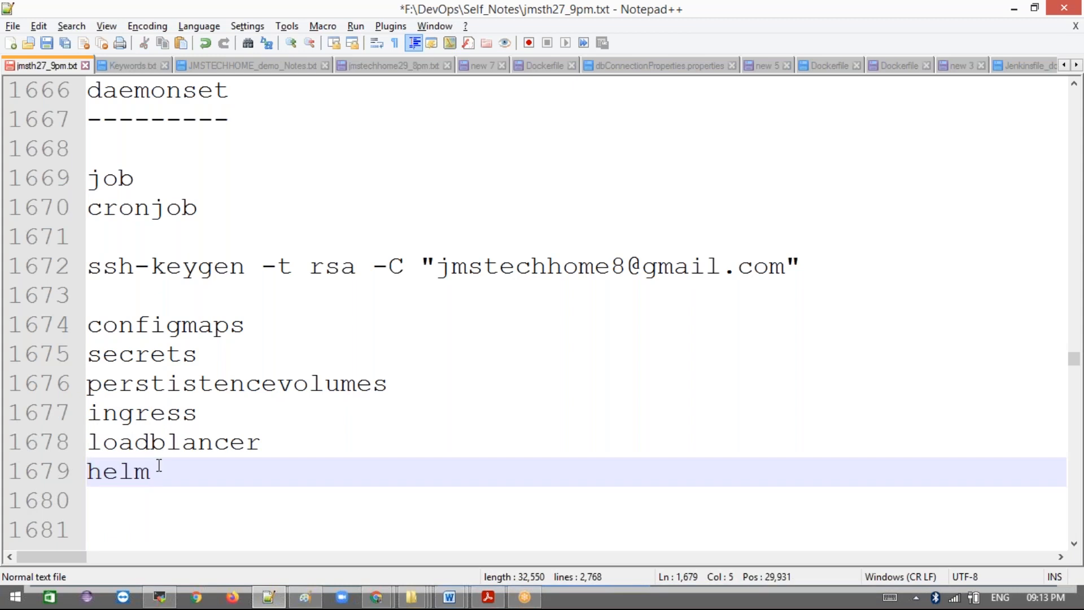
left_click(102, 471, "shift")
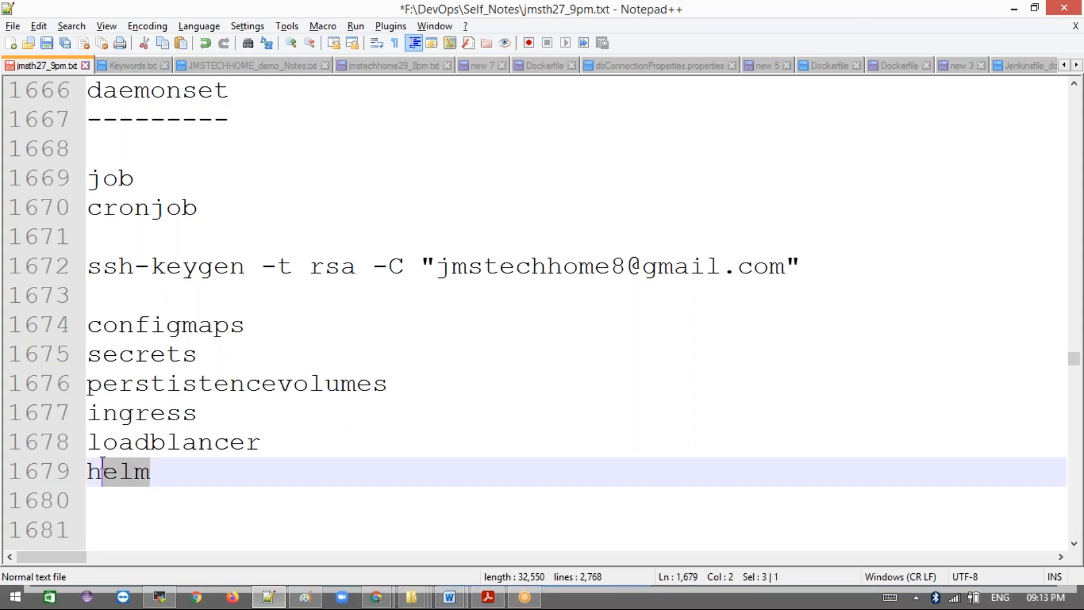
left_click(193, 485)
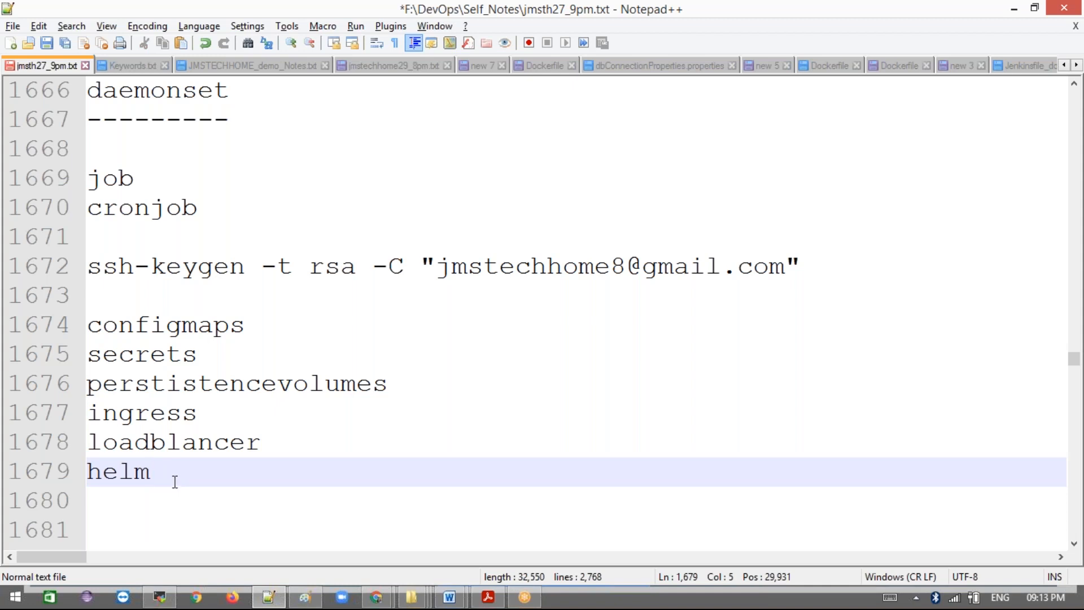
key("Return")
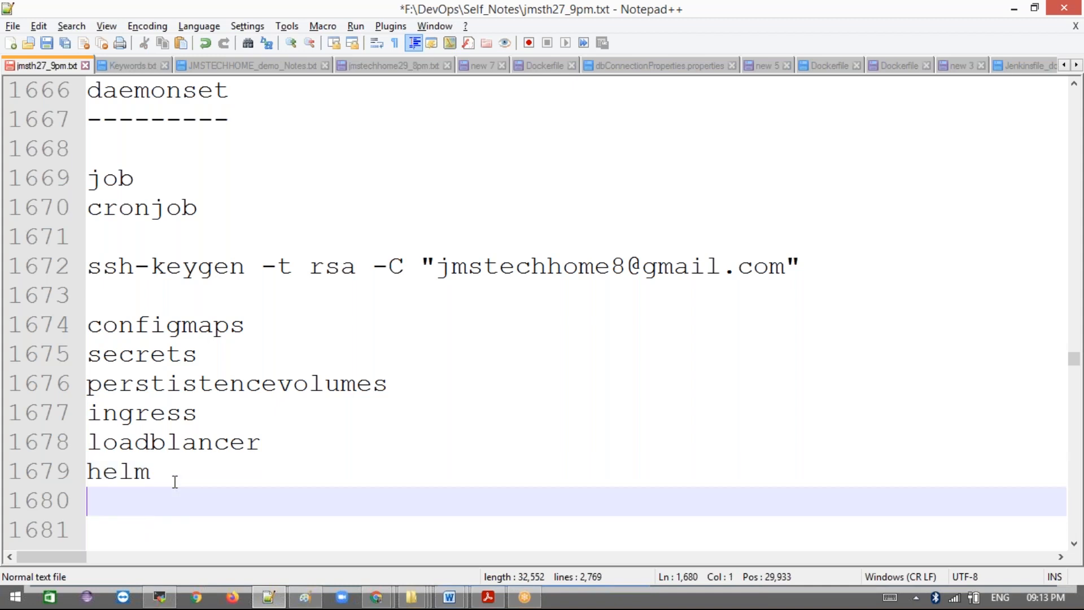
left_click_drag(151, 473, 88, 325)
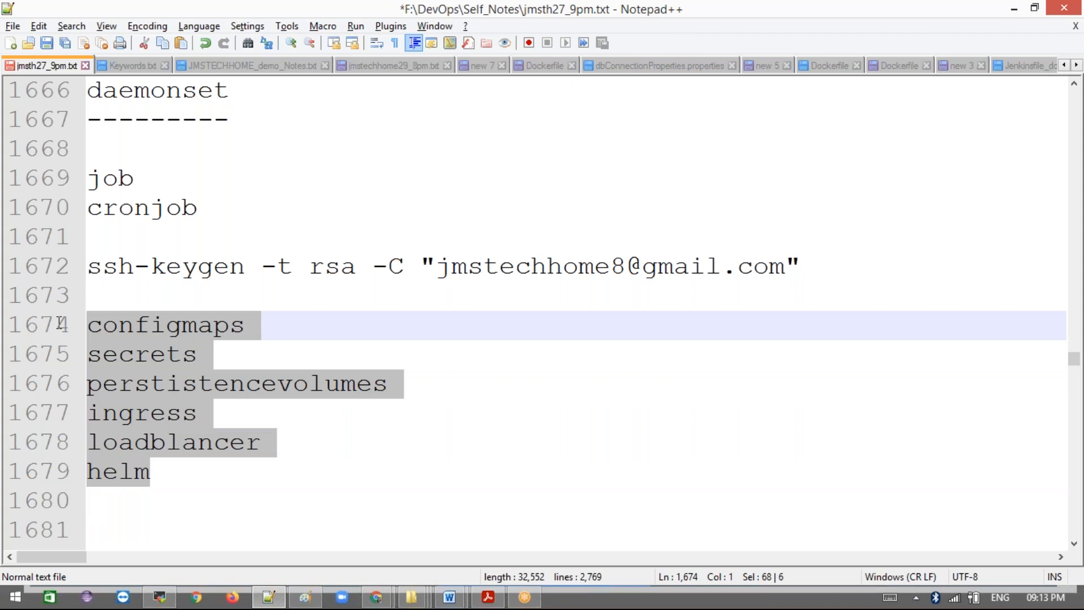
left_click(234, 432)
left_click(165, 480)
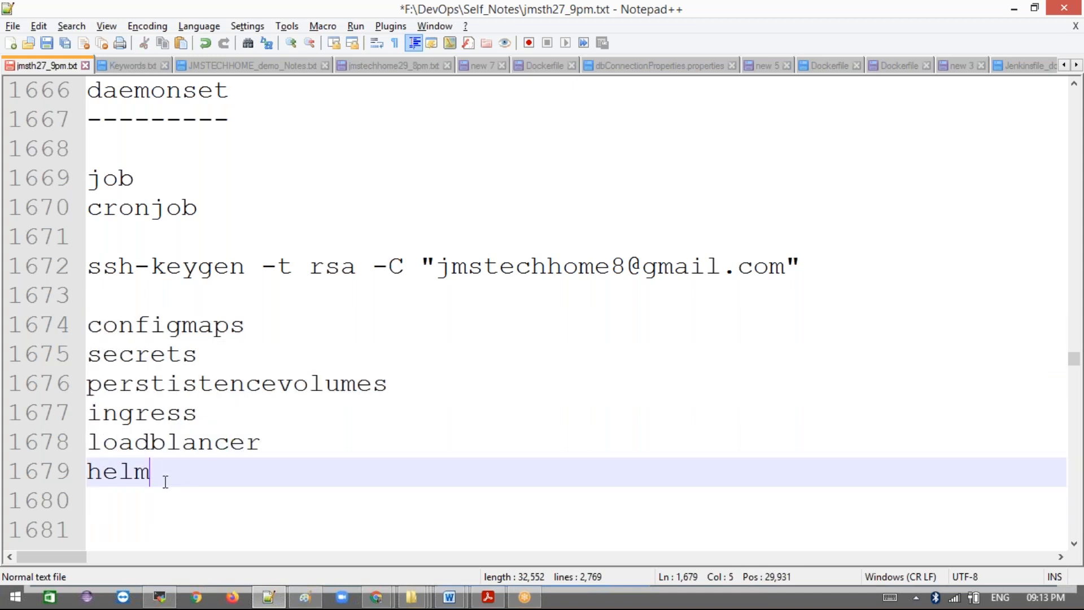
key("Return")
key("Return")
key("Return")
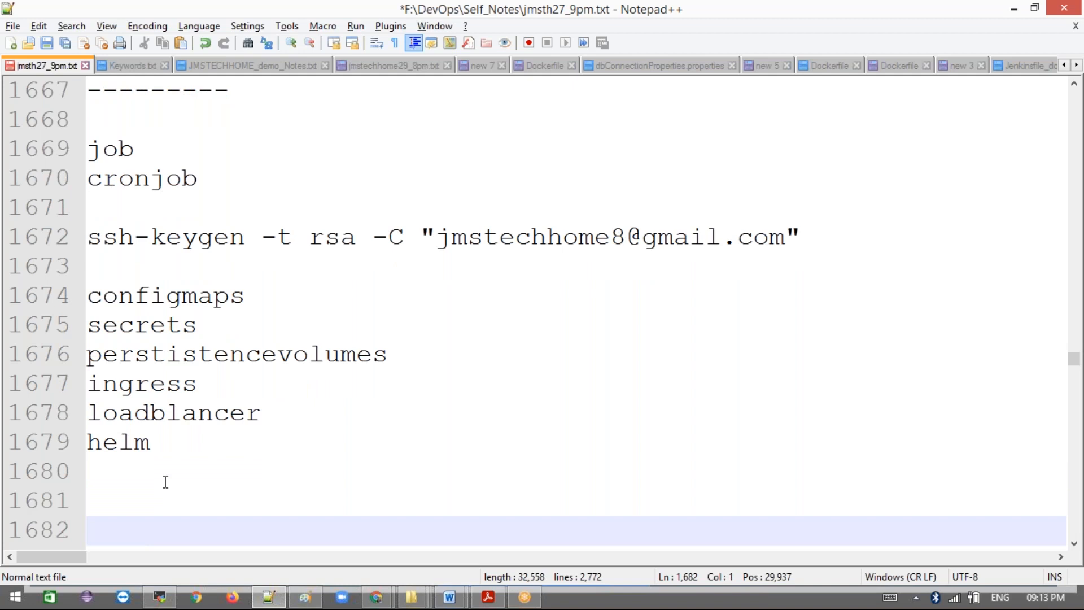
Add an aws heading underlined with --- and an ec2 entry beneath it.
type("aws")
key("Return")
type("---")
key("Return")
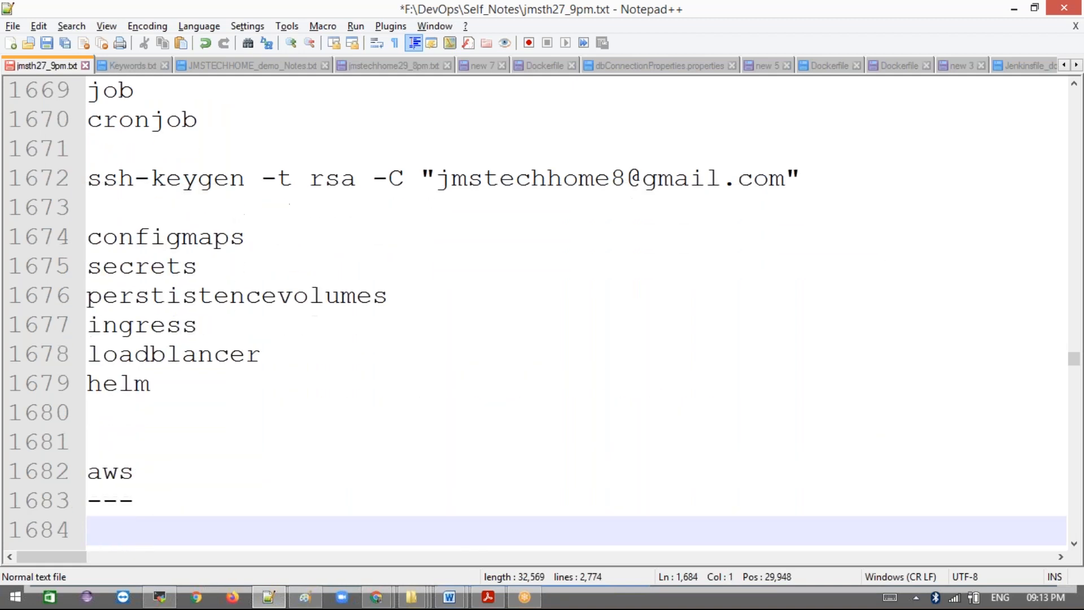
type("ec2")
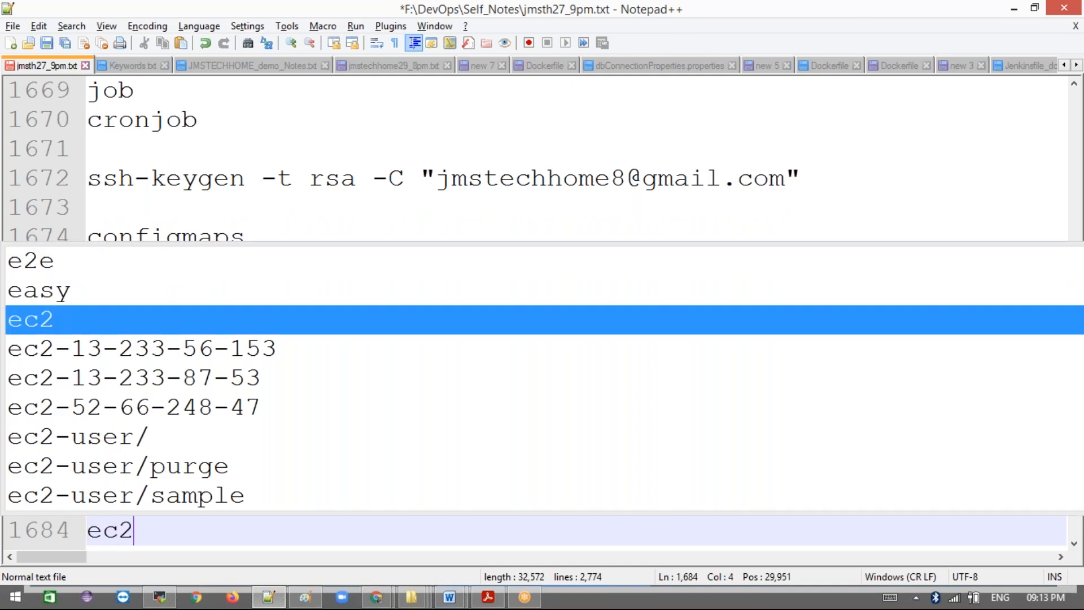
key("Escape")
key("Return")
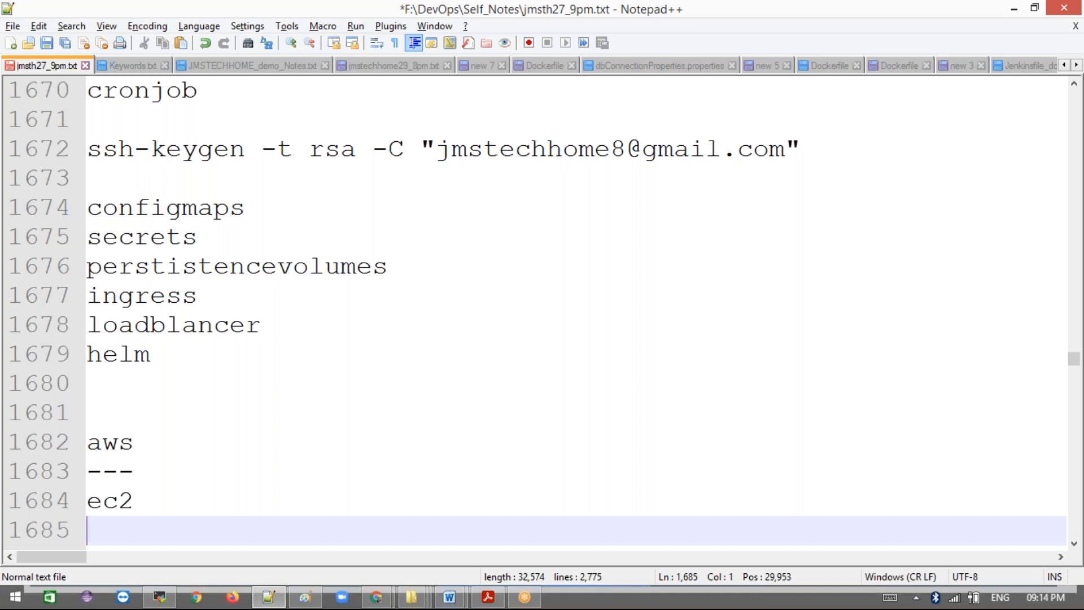
Put a cloud computing line above aws and add iam below ec2.
left_click(121, 419)
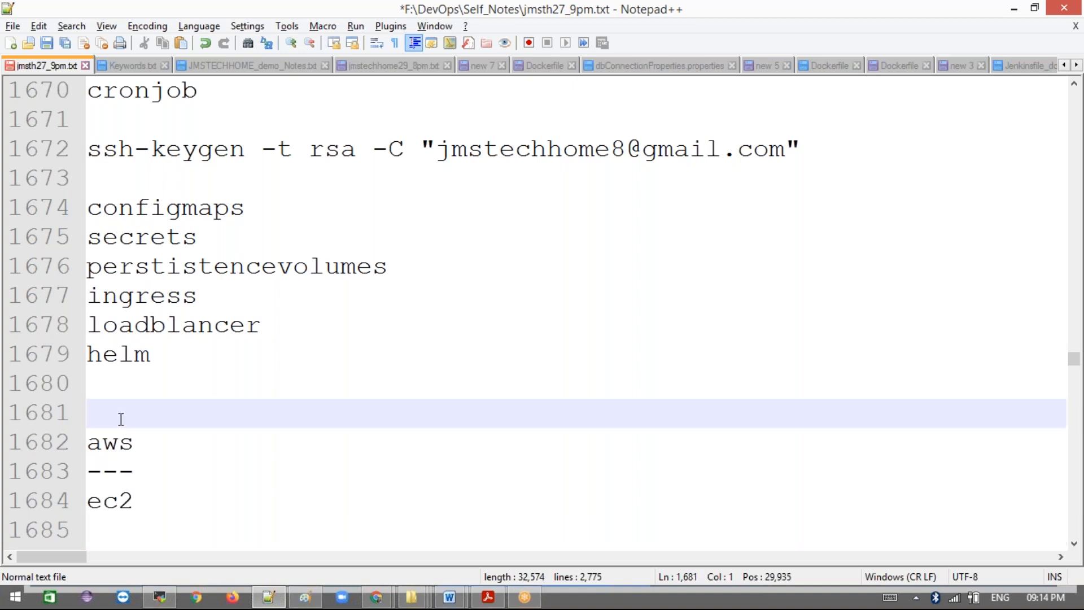
type("clo")
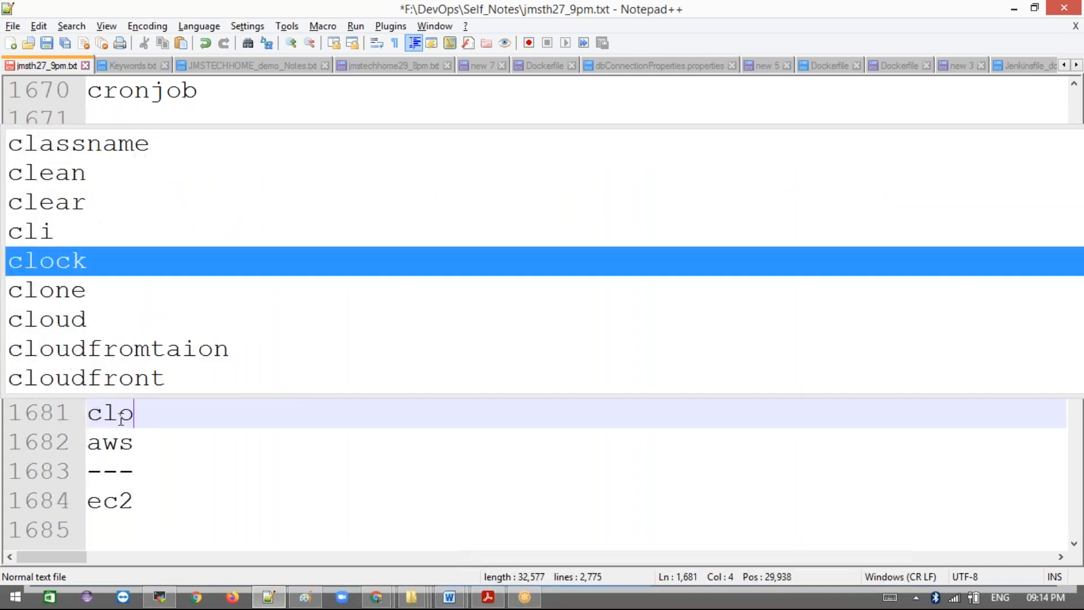
type("ud c")
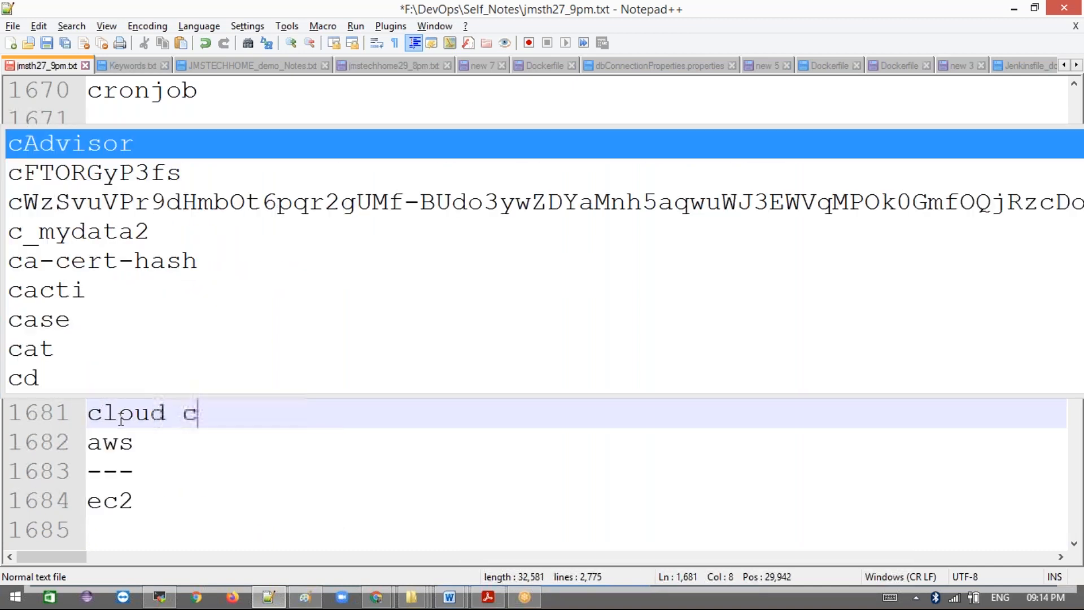
type("omputing")
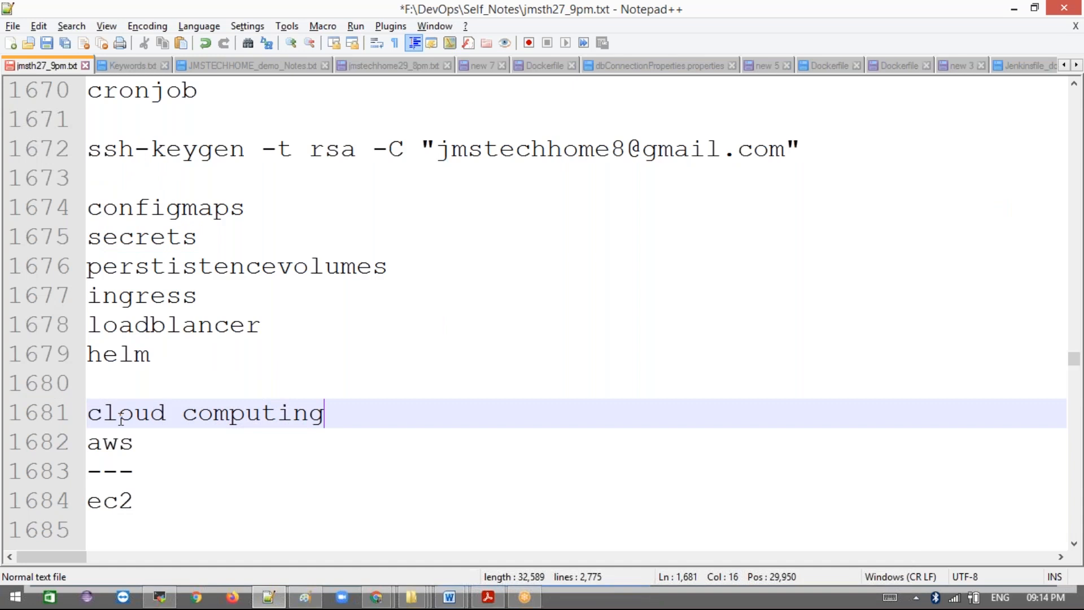
key("Return")
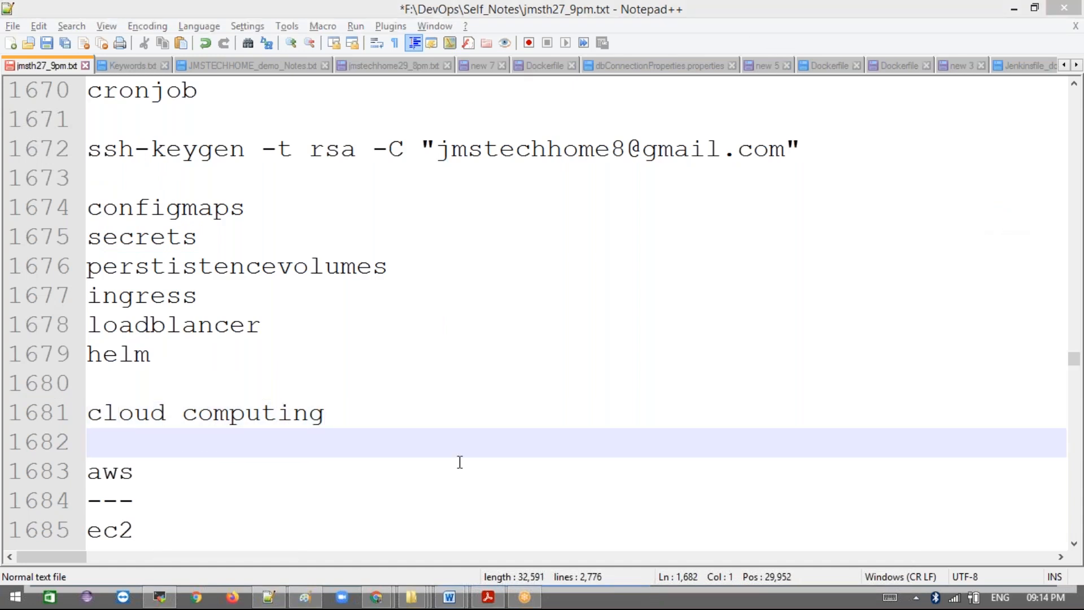
left_click(169, 523)
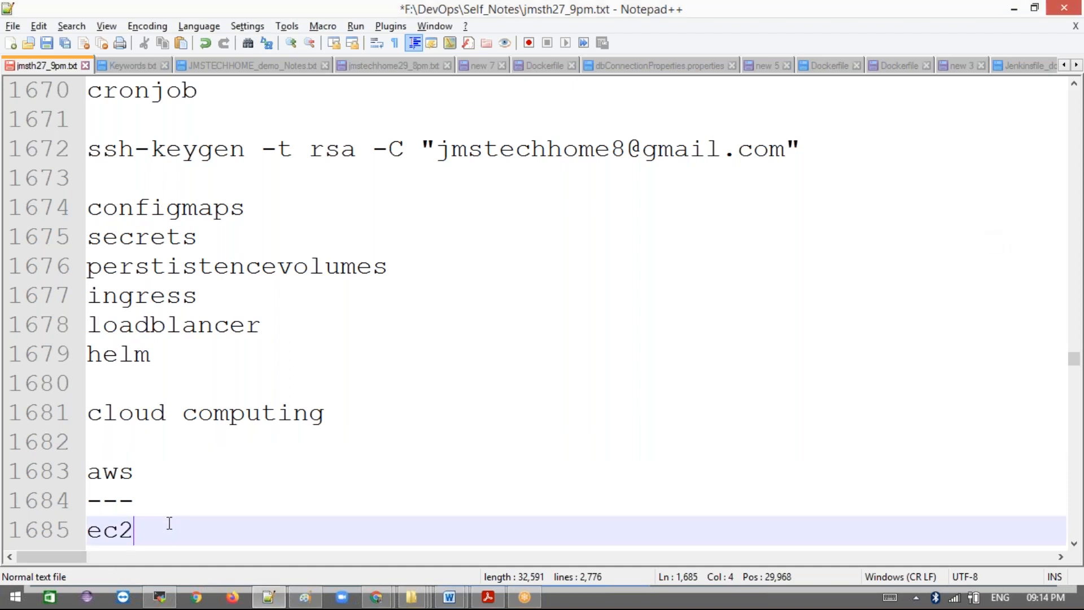
key("Return")
type("iam")
key("Return")
key("Return")
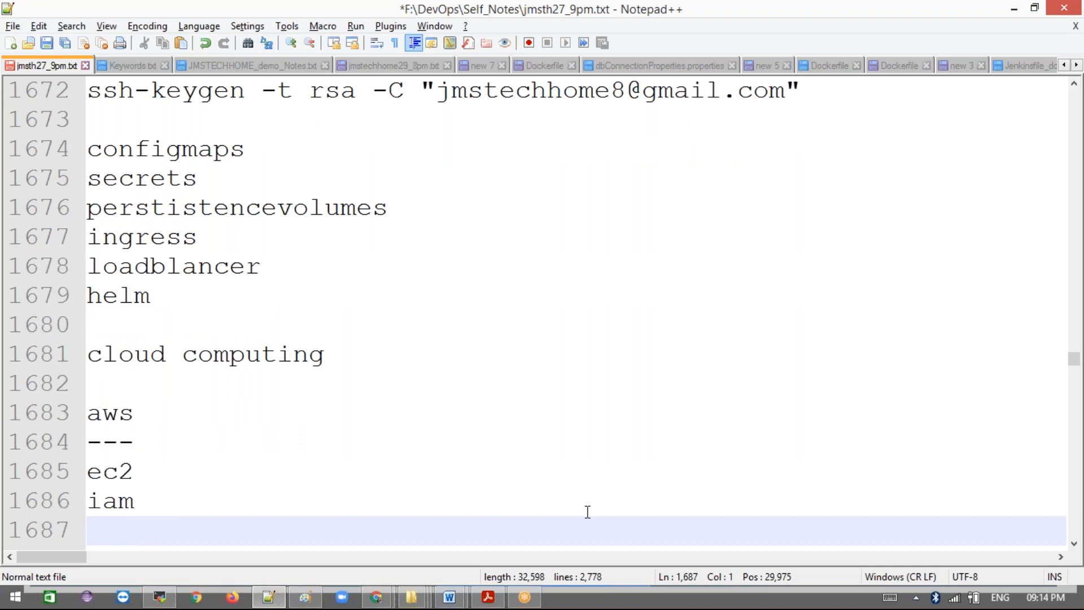
double_click(136, 473)
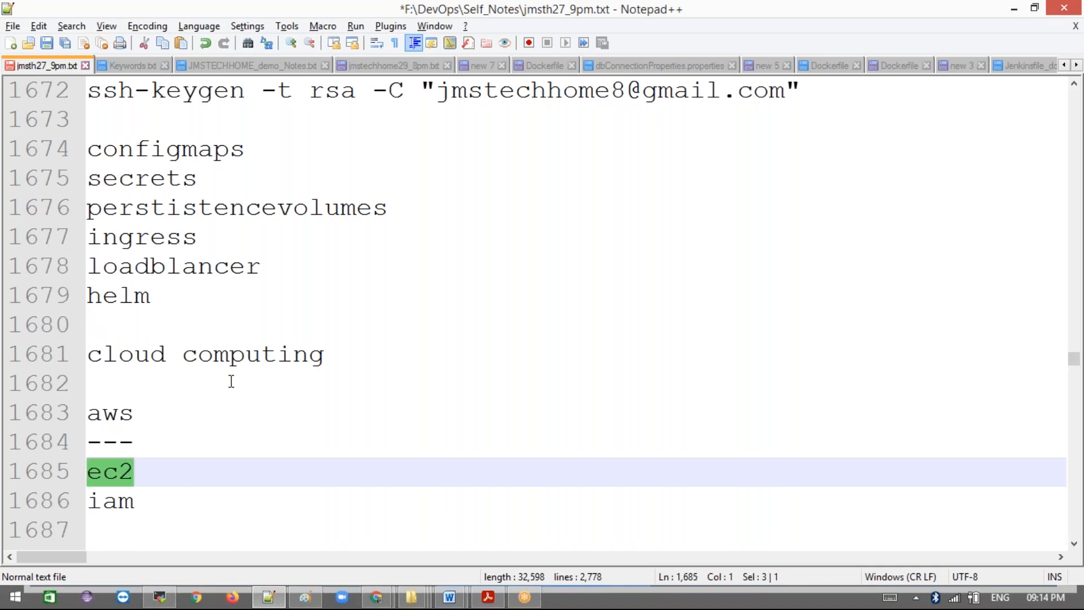
left_click_drag(330, 354, 79, 350)
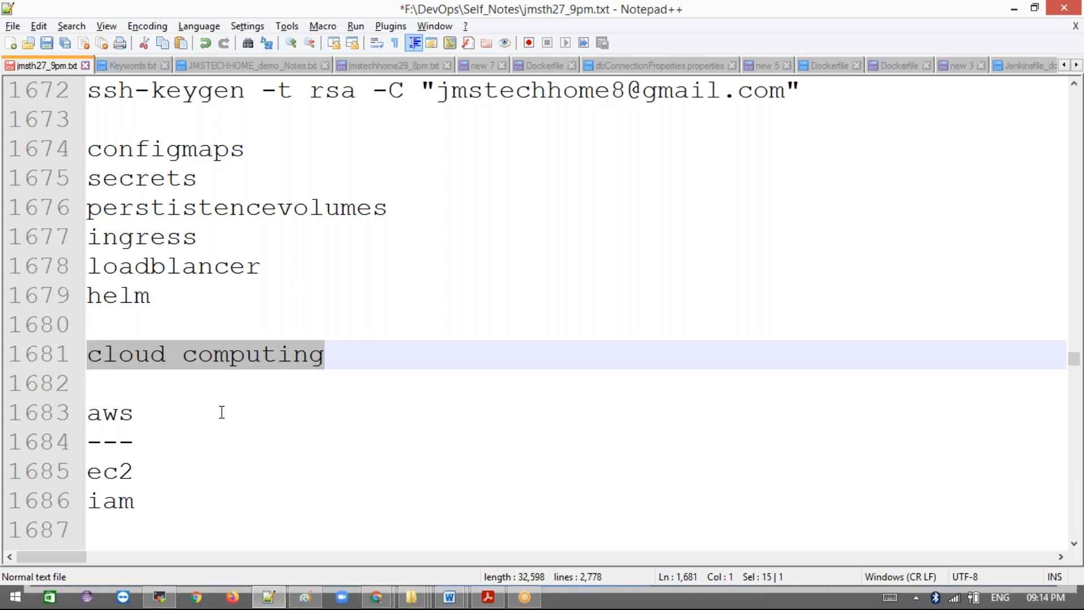
left_click(164, 443)
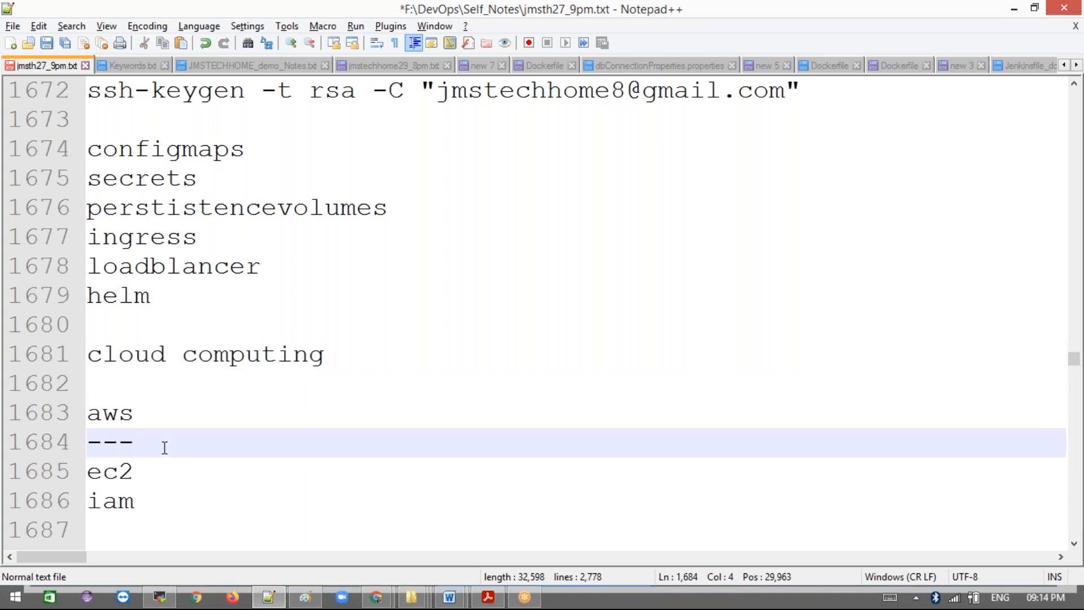
left_click(159, 376)
left_click_drag(332, 354, 79, 354)
left_click_drag(136, 474, 74, 446)
left_click(215, 461)
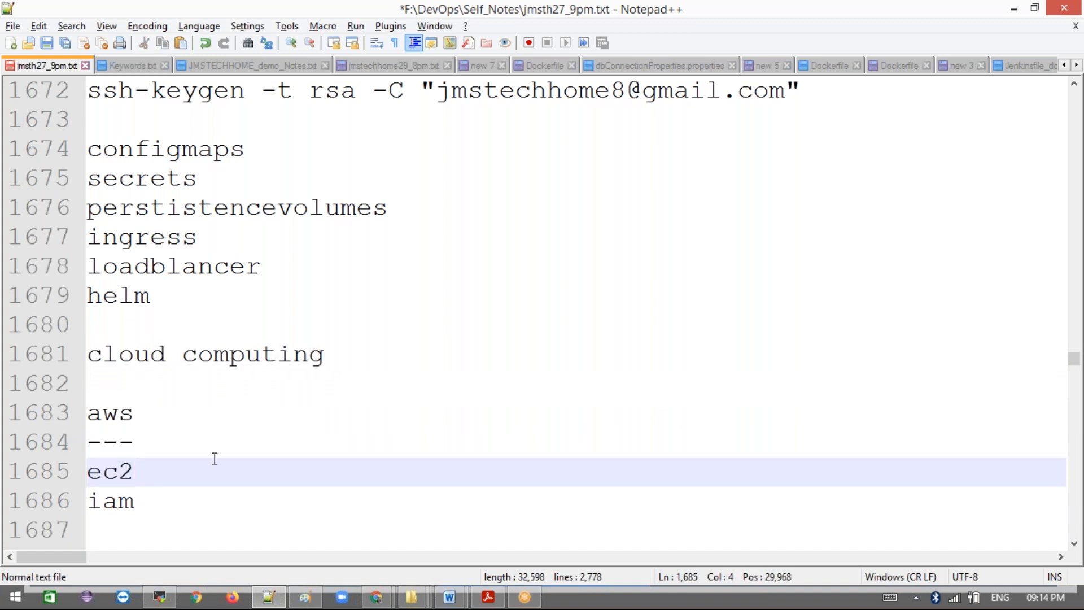
left_click(158, 490)
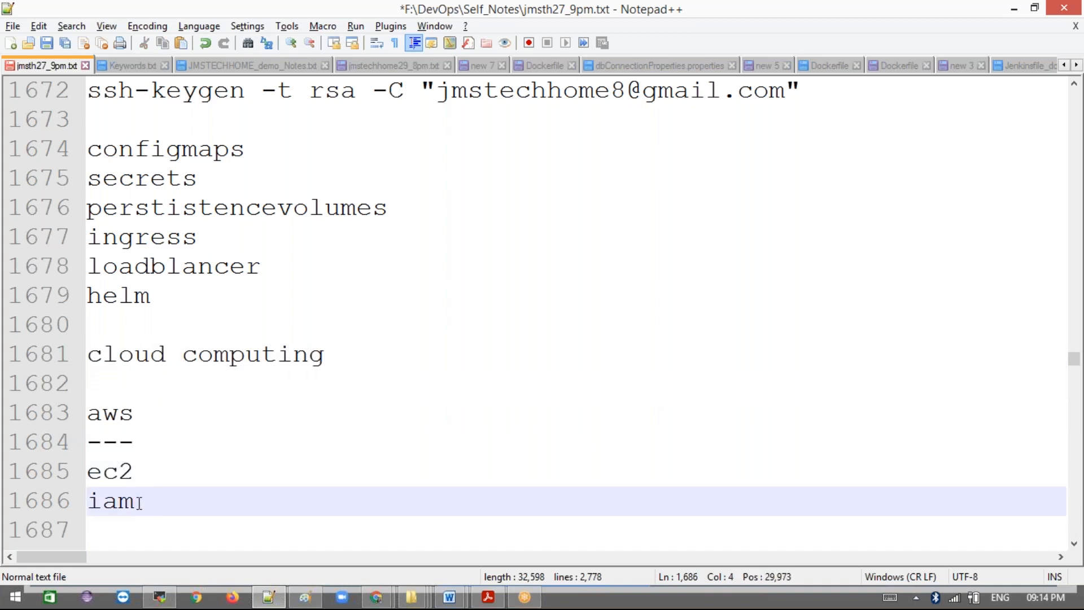
left_click_drag(137, 500, 65, 502)
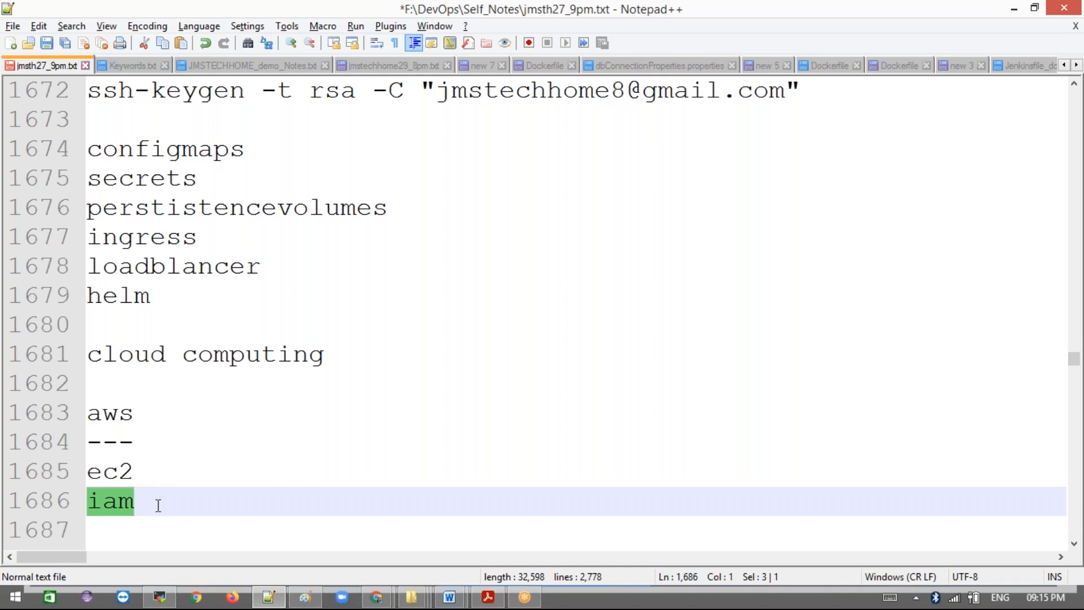
left_click(157, 504)
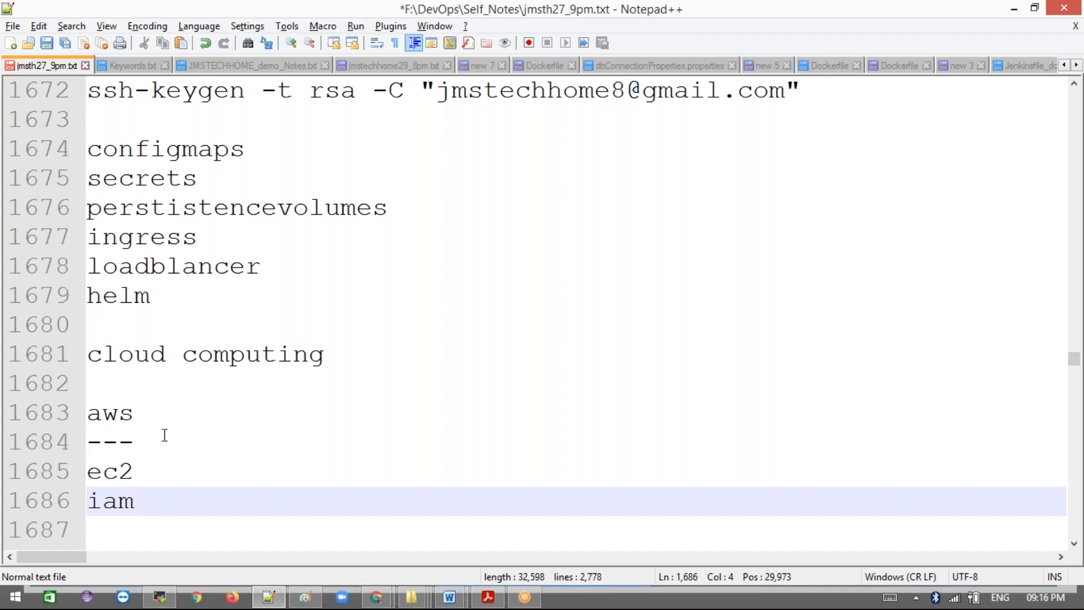
Insert blank lines between the cloud computing heading and the aws section.
left_click(144, 391)
key("Return")
key("Return")
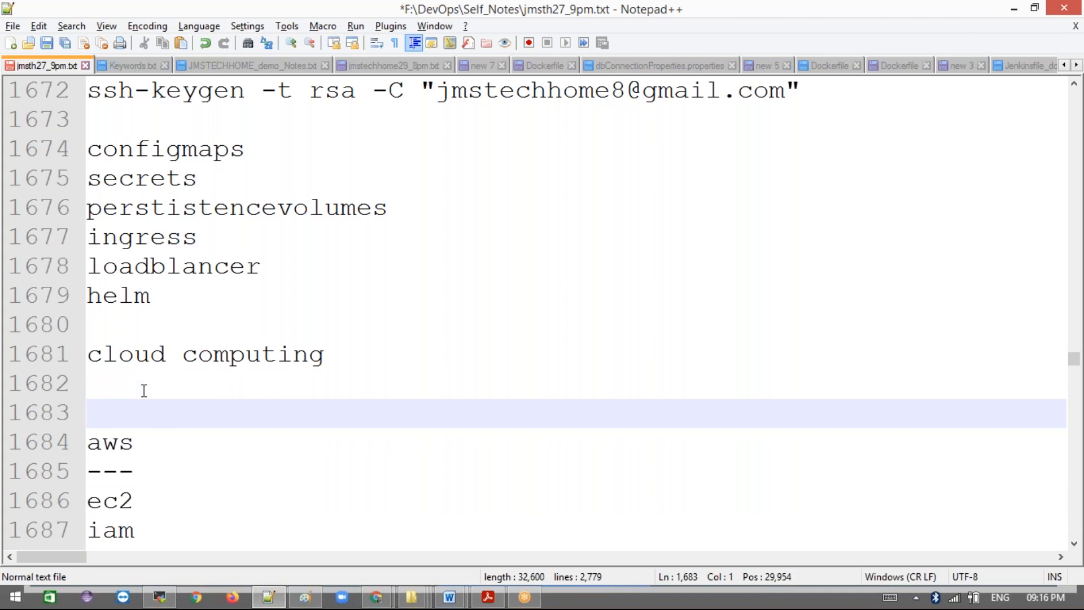
key("Up")
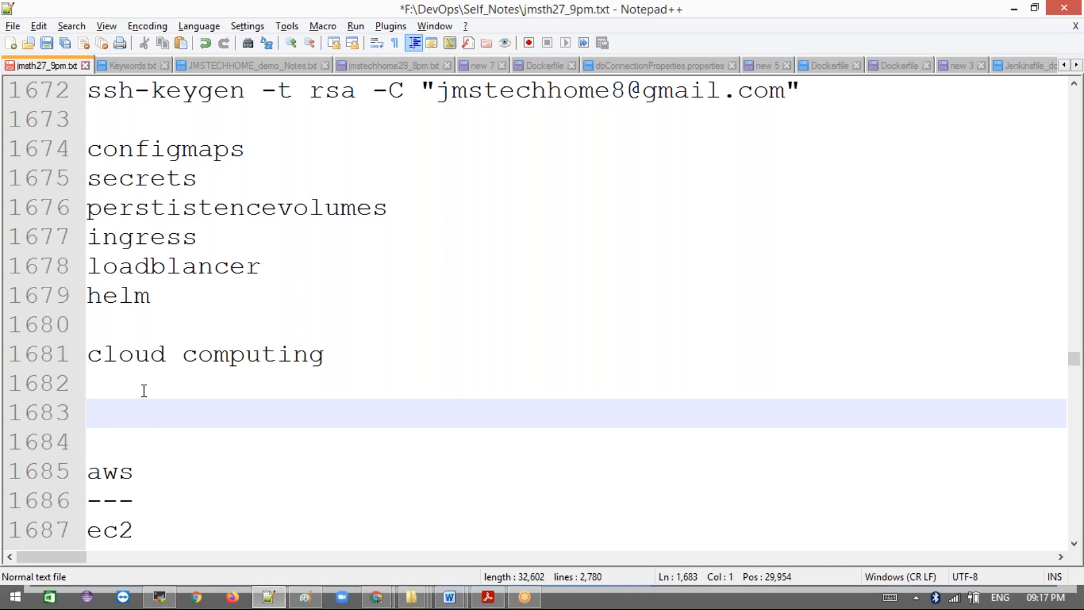
Add a 'multiple ways' heading underlined with dashes, then a terrafrom entry and blank lines.
type("ter")
key("BackSpace")
key("BackSpace")
key("BackSpace")
type("mult")
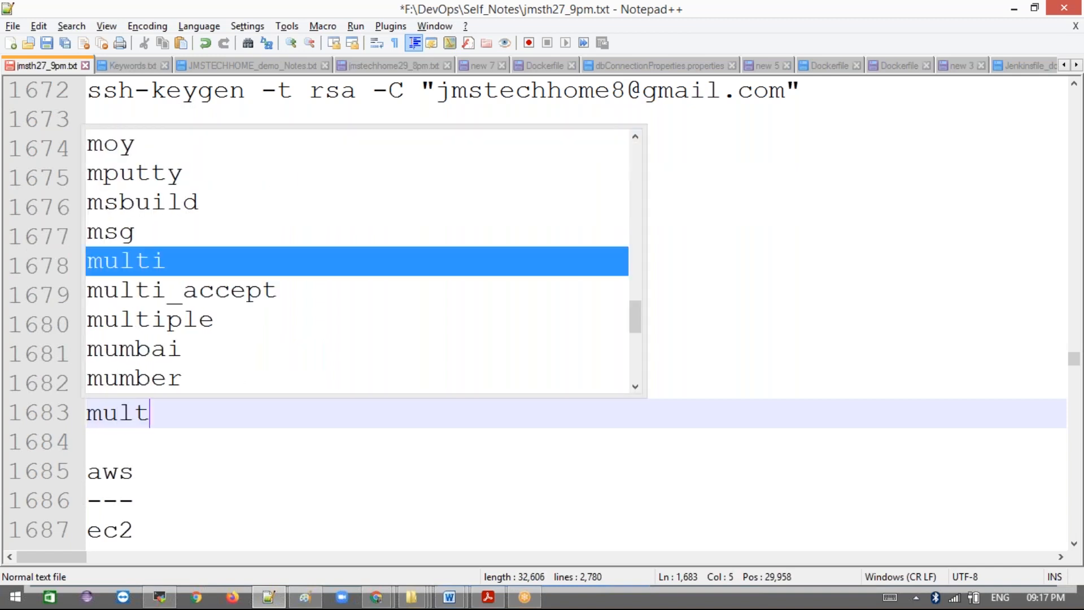
type("iple ways")
key("Return")
key("Return")
type("-----")
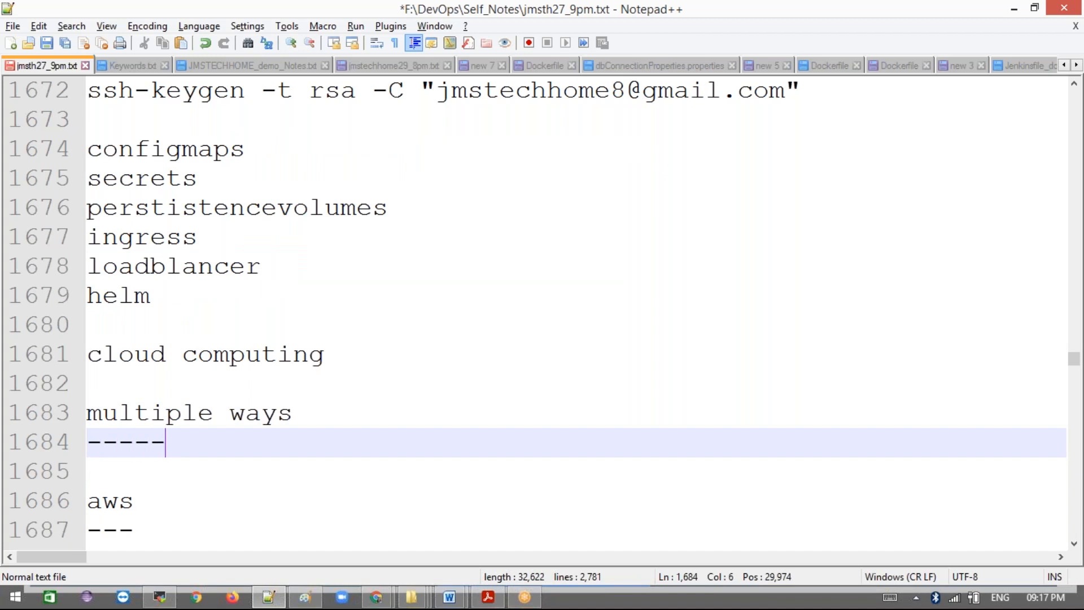
type("--------")
key("Return")
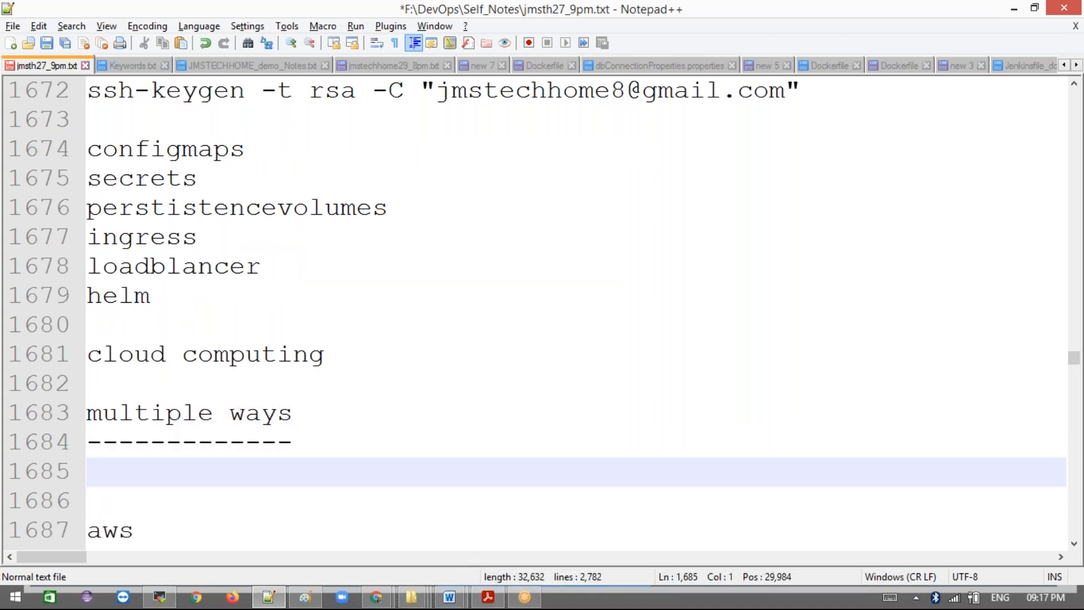
type("terrafrom")
key("Return")
key("Return")
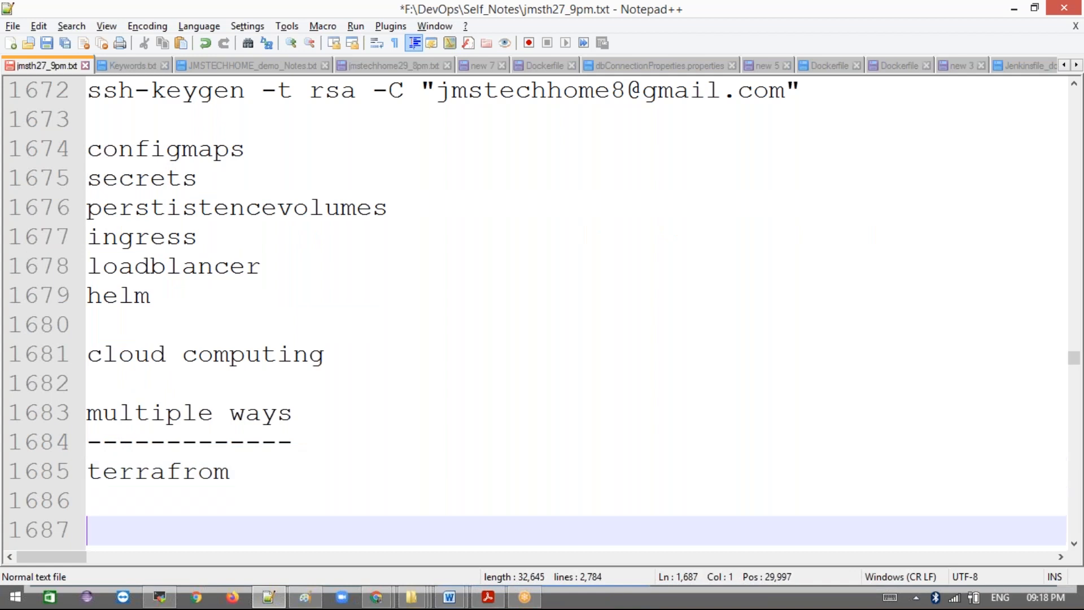
key("Down")
key("Down")
key("Down")
key("Down")
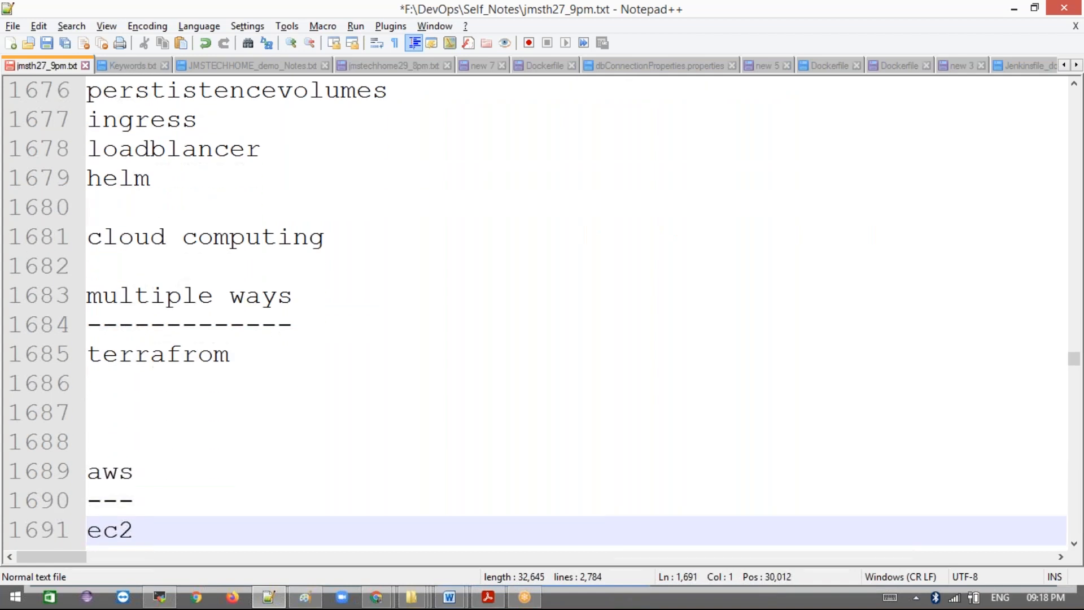
key("Up")
key("Up")
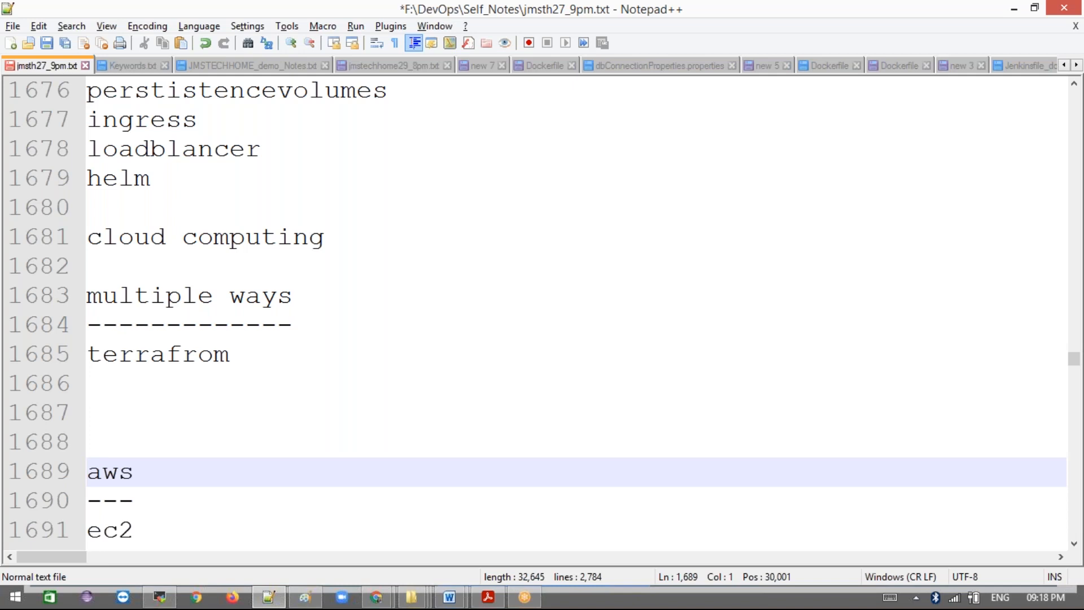
Write the pipeline git --> github --> jenkins --> maven --> docker --> ecr --> anisble --> kuberentes.
key("Up")
key("Up")
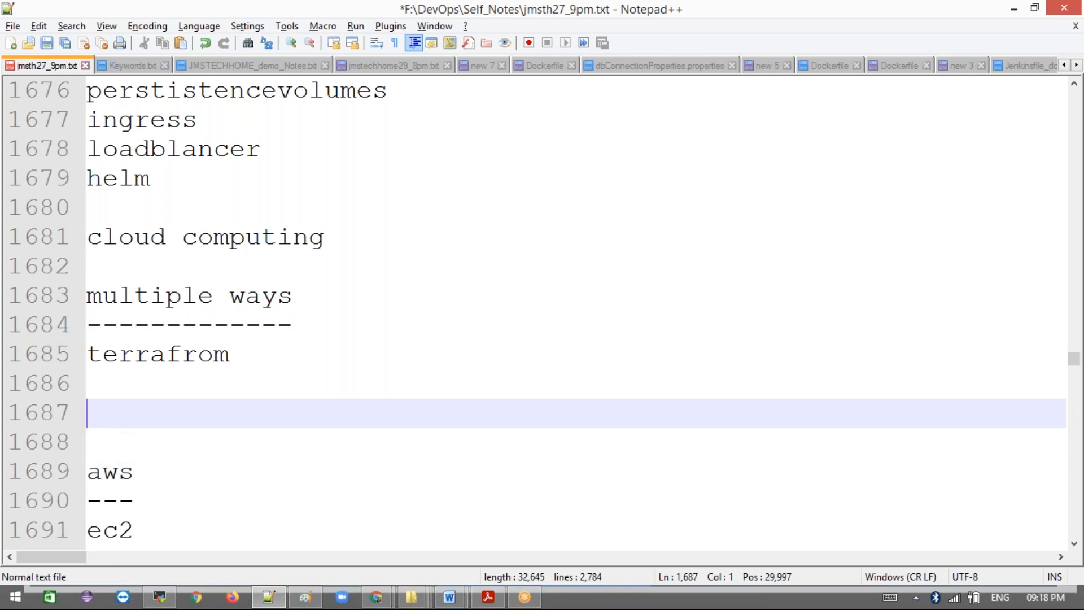
type("git --> github")
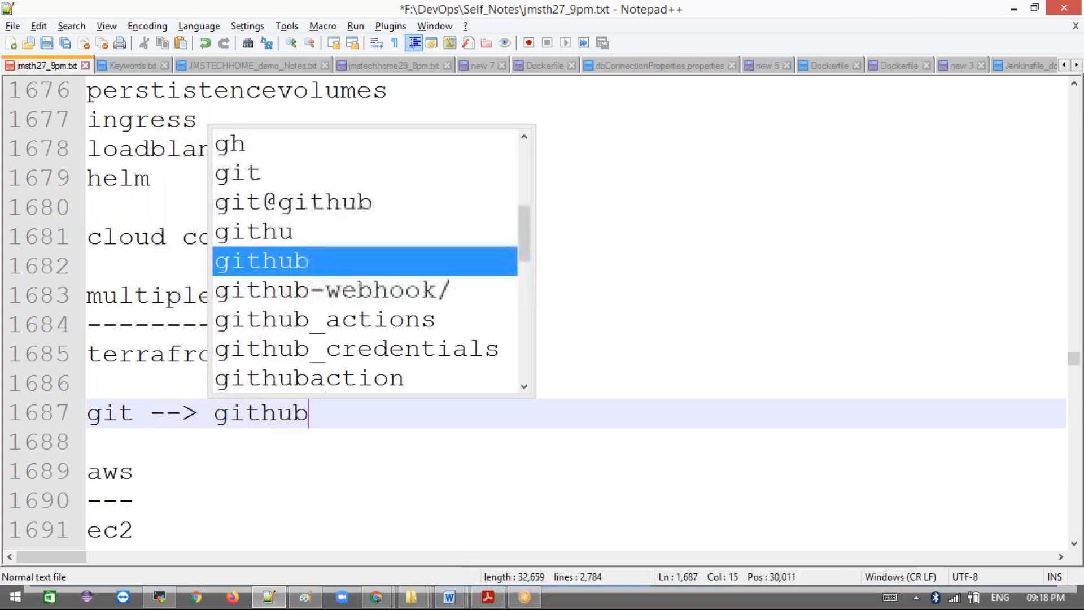
type(" --> jenkin")
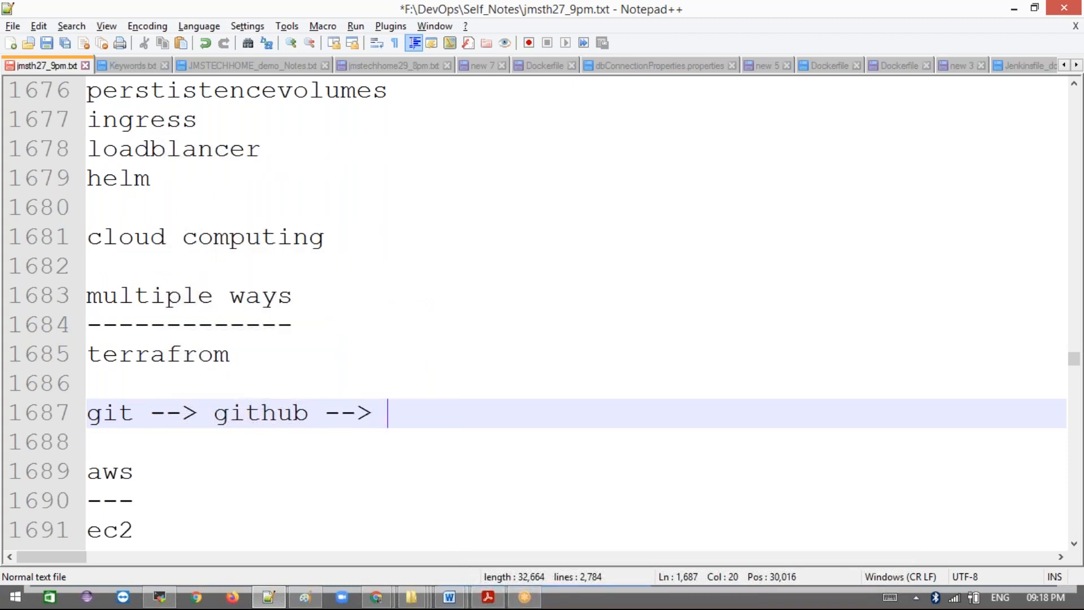
type("s --> ")
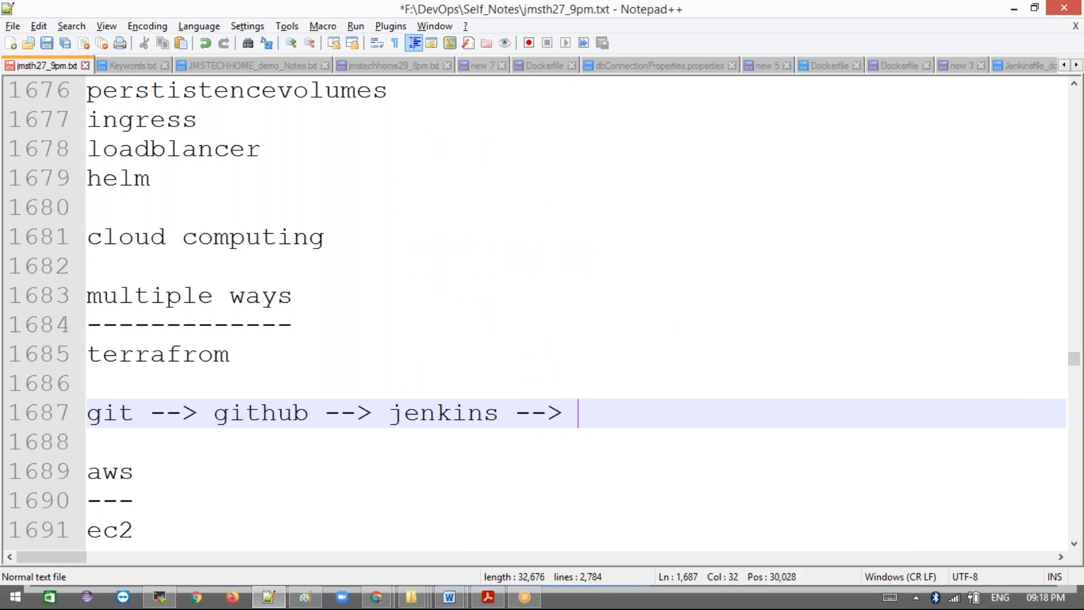
type("maven --> docker")
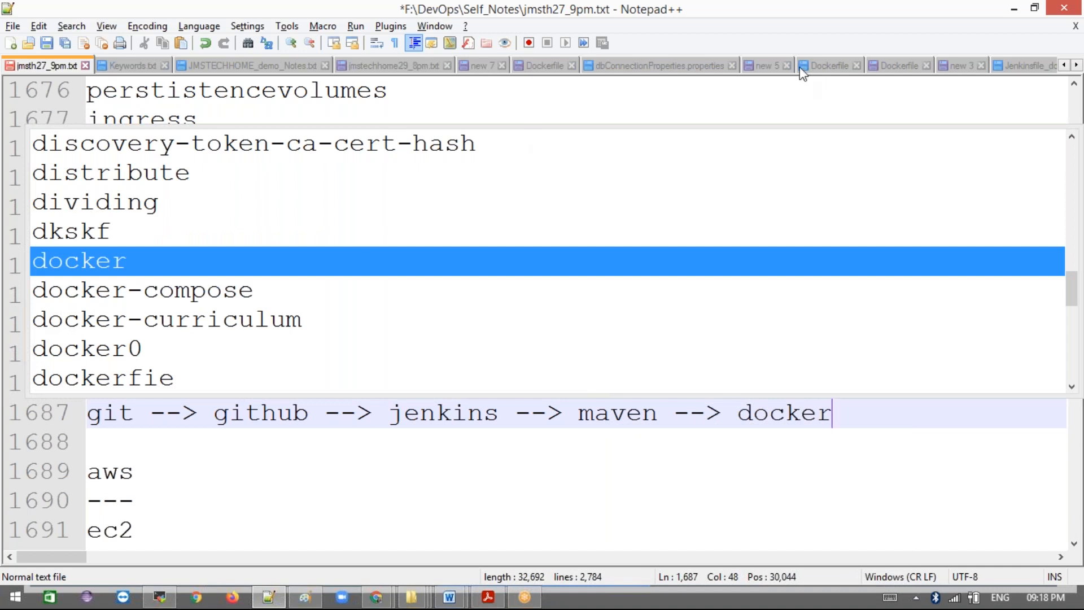
key("Escape")
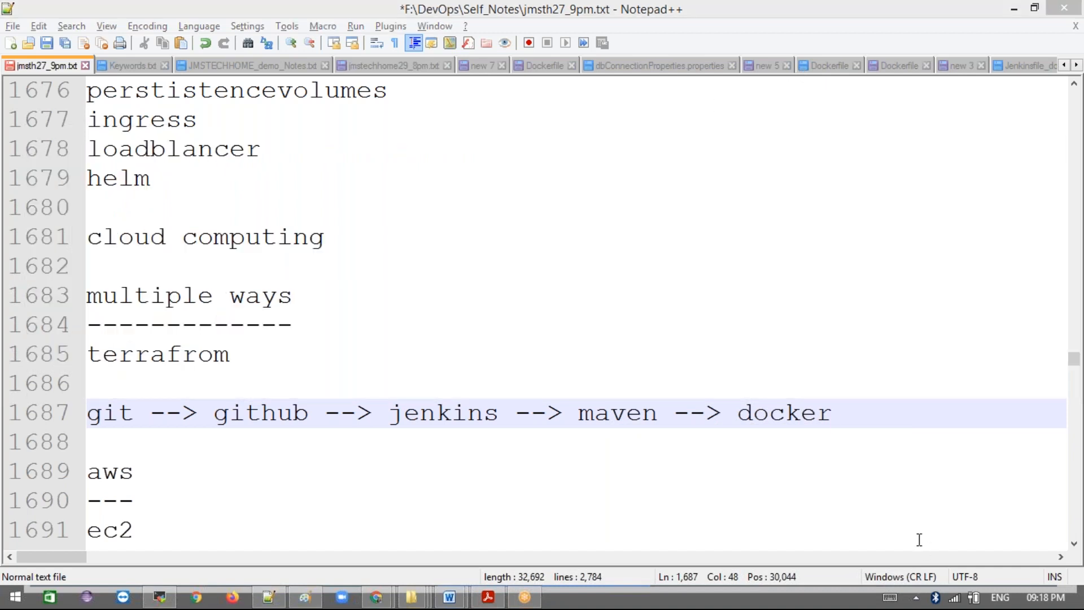
left_click(851, 417)
type("--> ecr ")
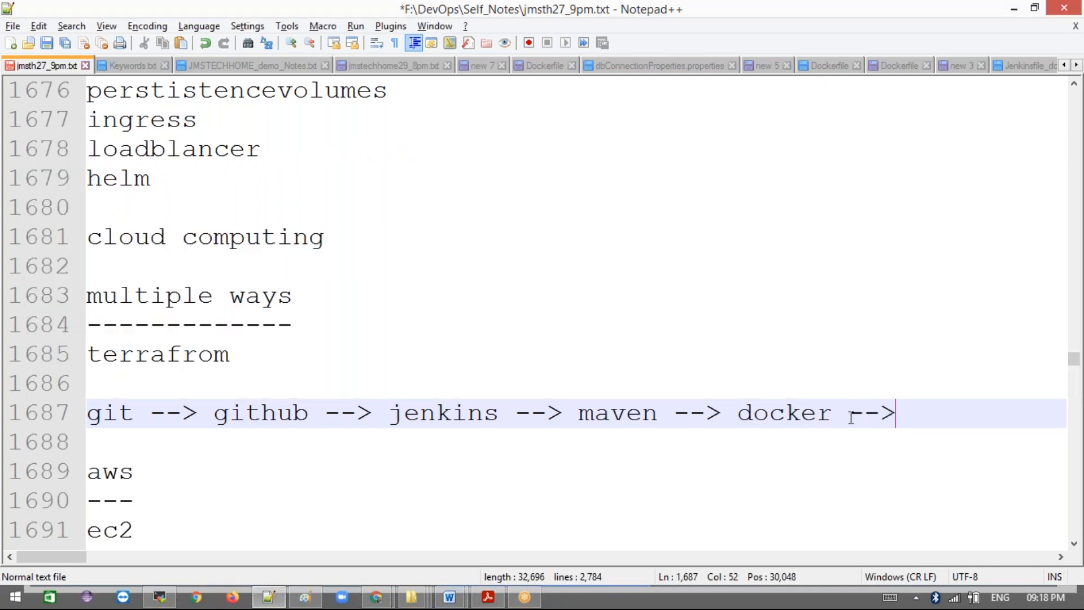
type("-->")
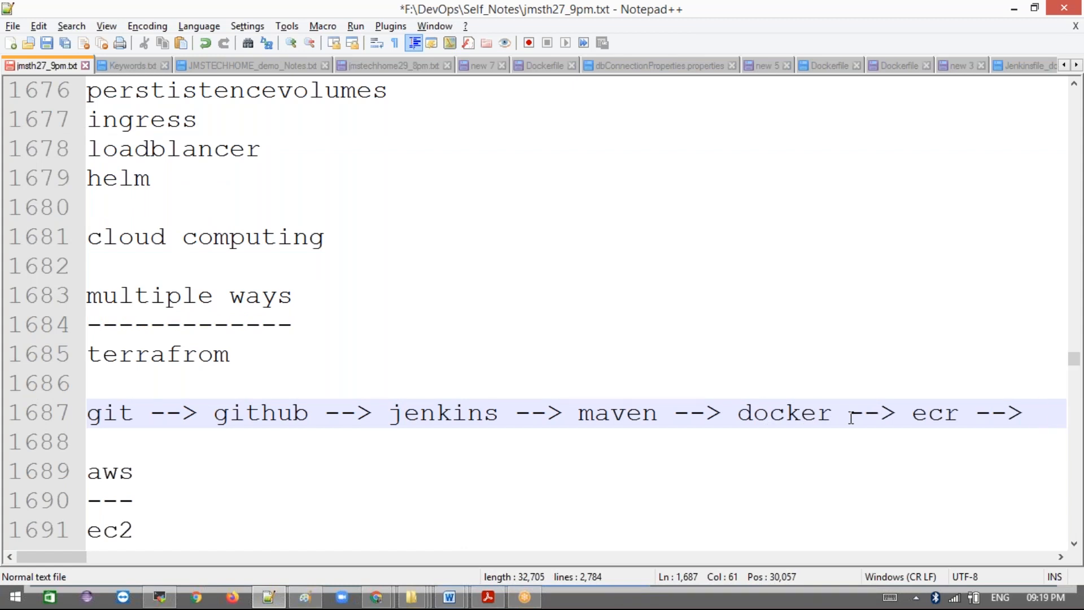
type("anisble -->")
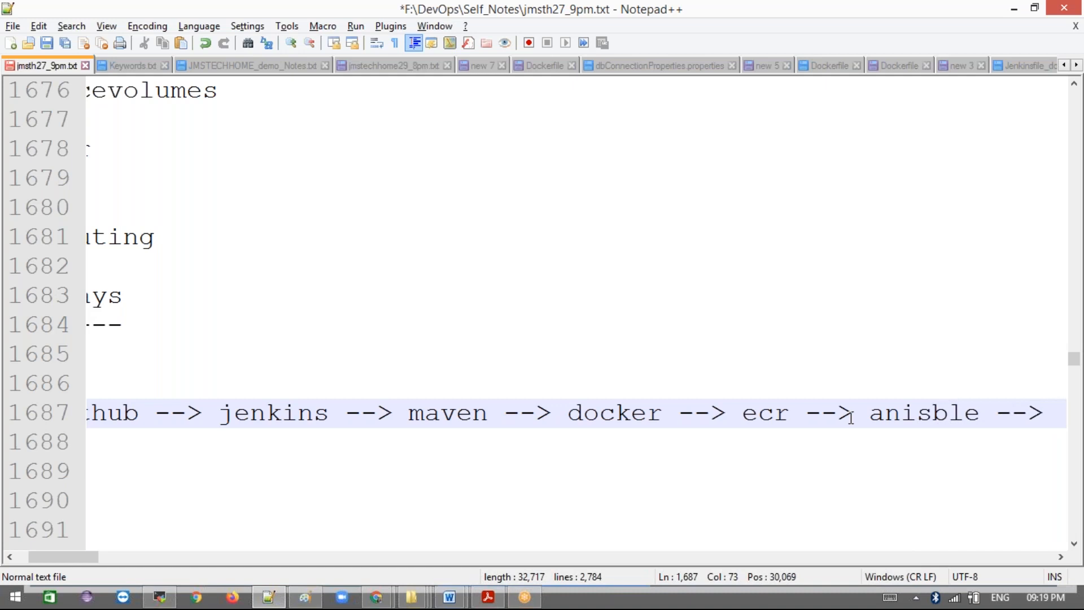
type(" kuber")
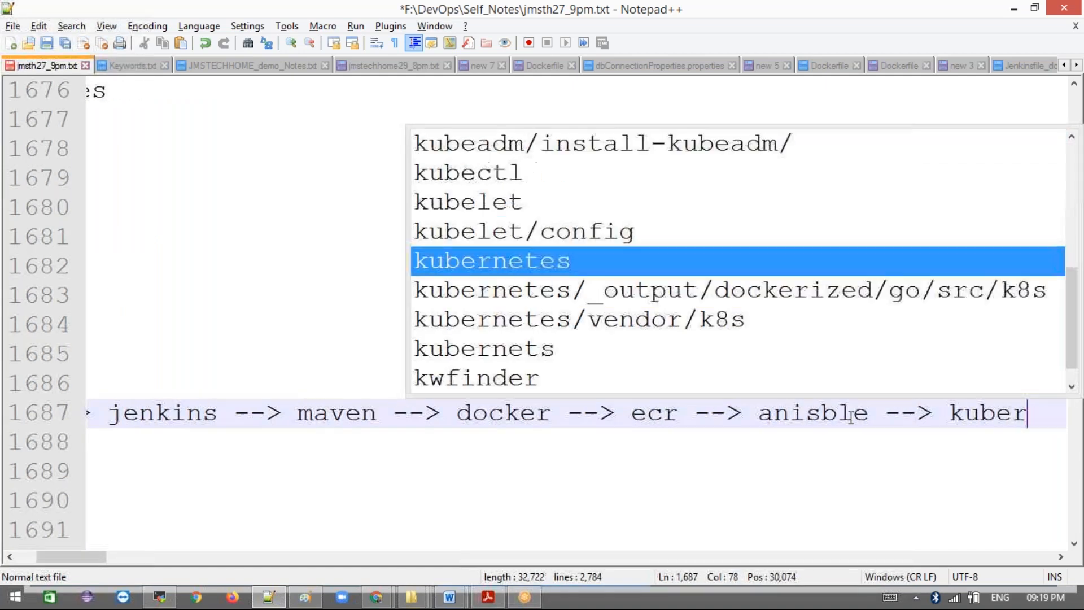
type("entes")
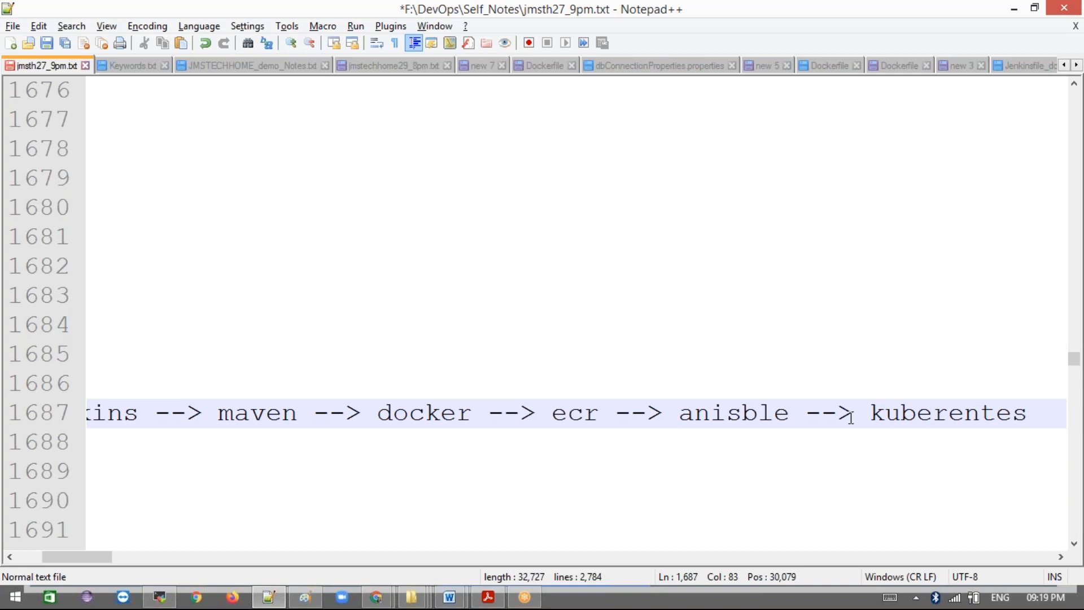
key("Return")
Type the chain git --> github --> jenkins --> maven --> docker --> ecr --> terrafrom --> ecs fargate.
type("git --")
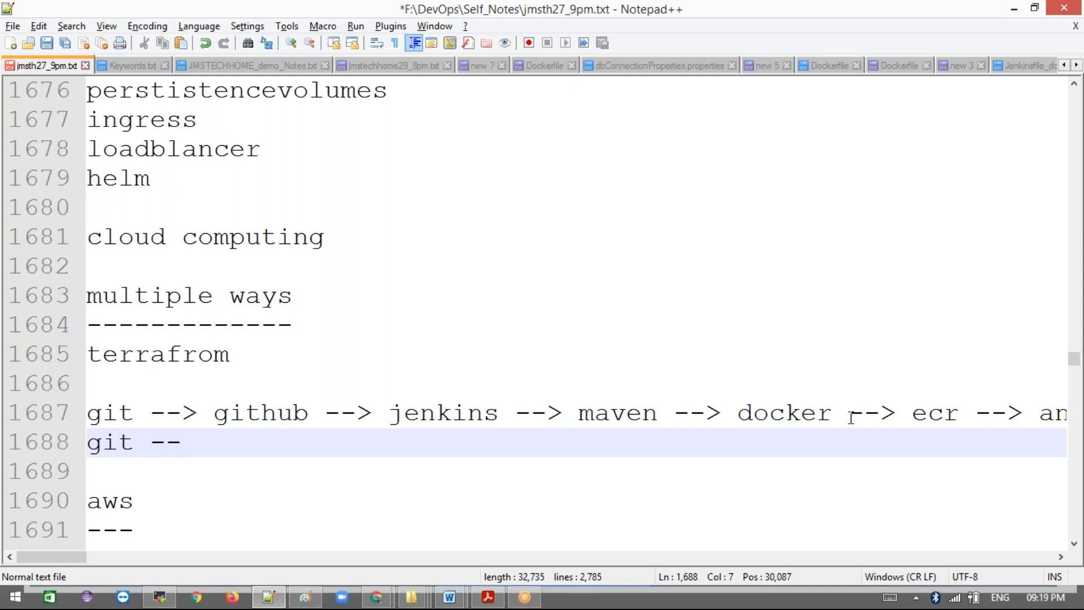
type("> gith")
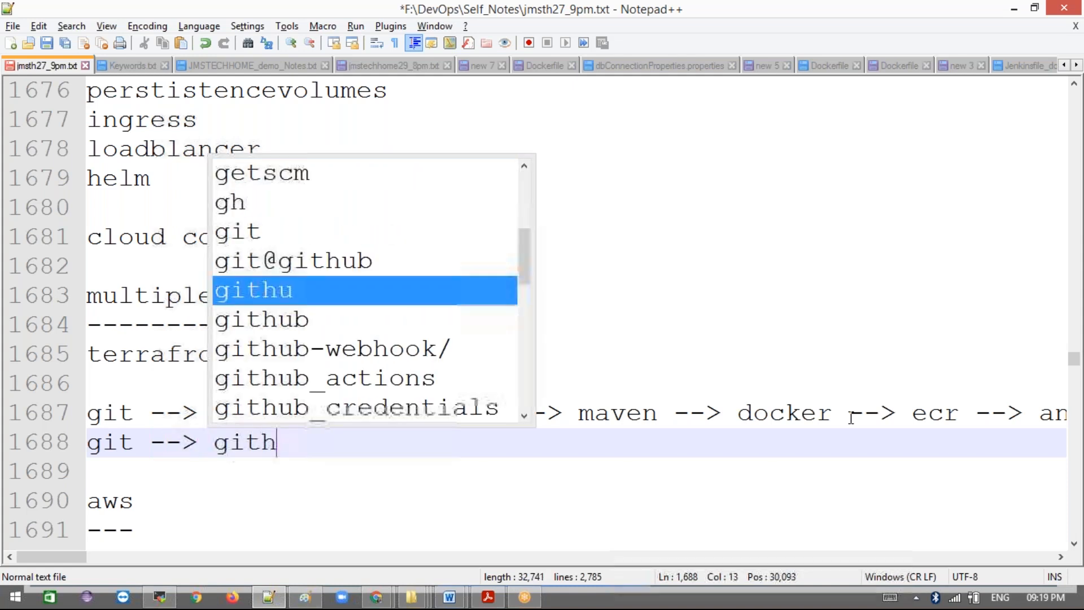
type("ub --> ")
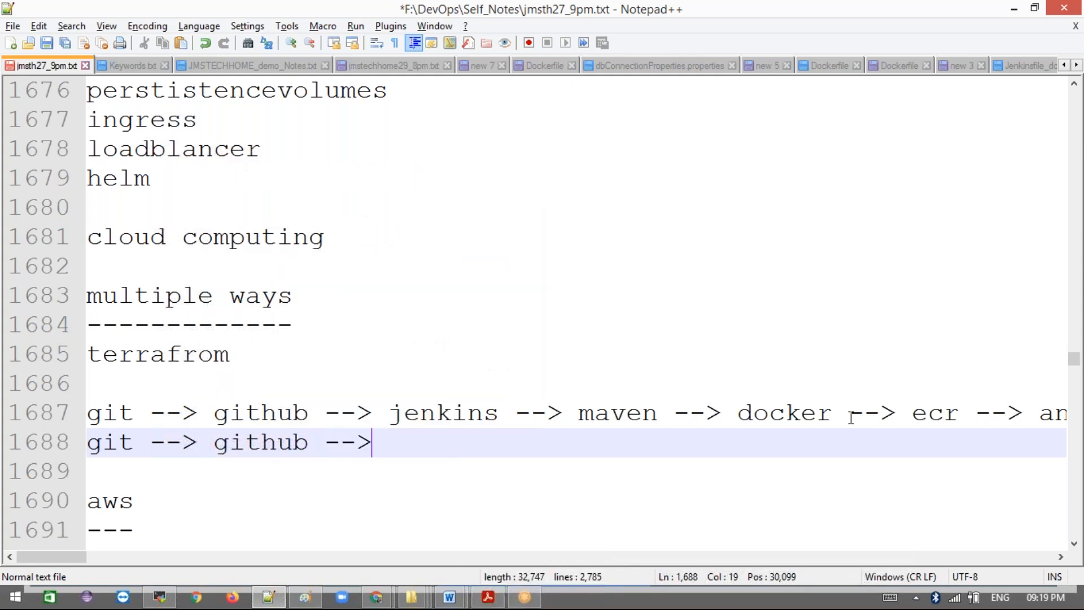
type("jenkins ")
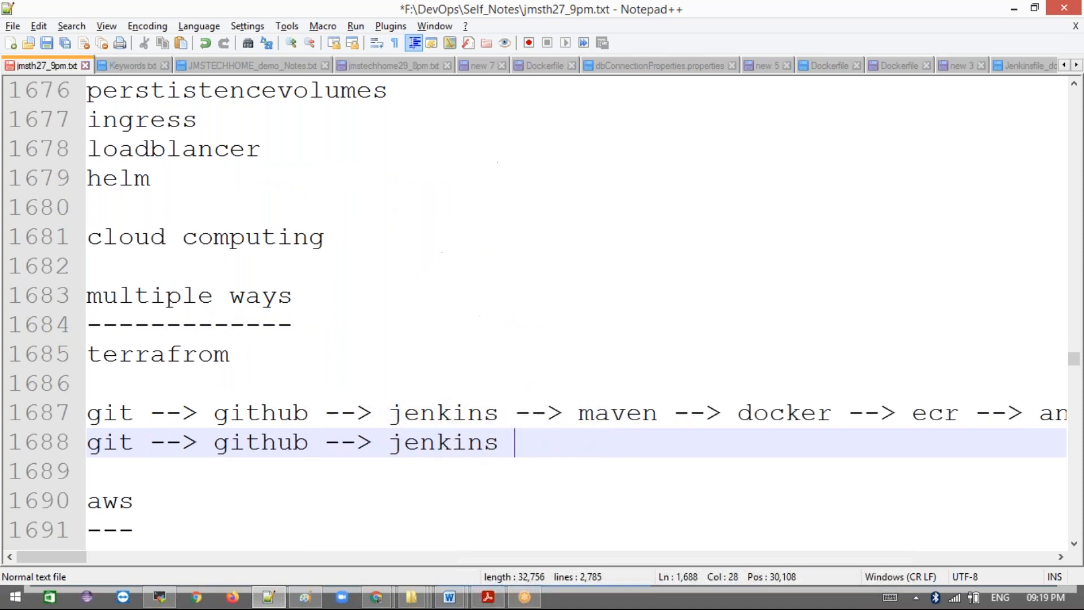
type("--> mav")
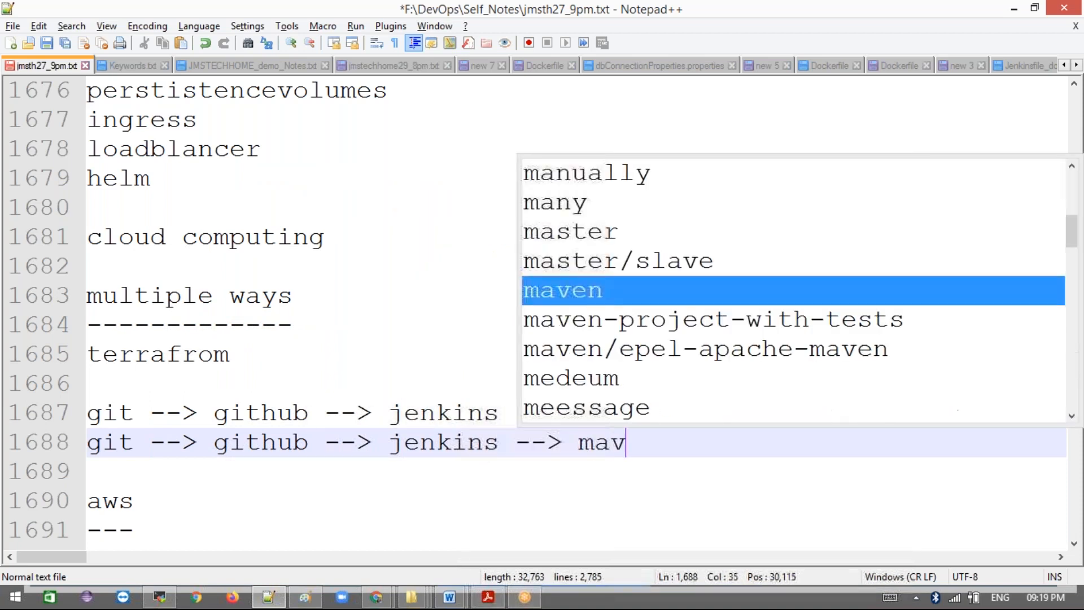
type("en --> ")
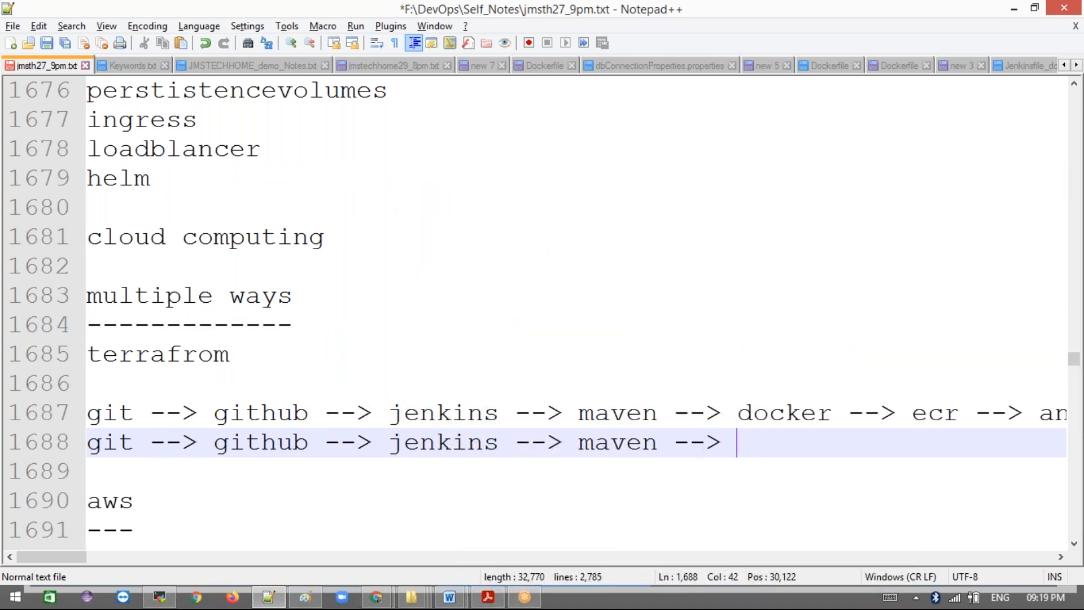
type("docker --> ecr --> terrafrom")
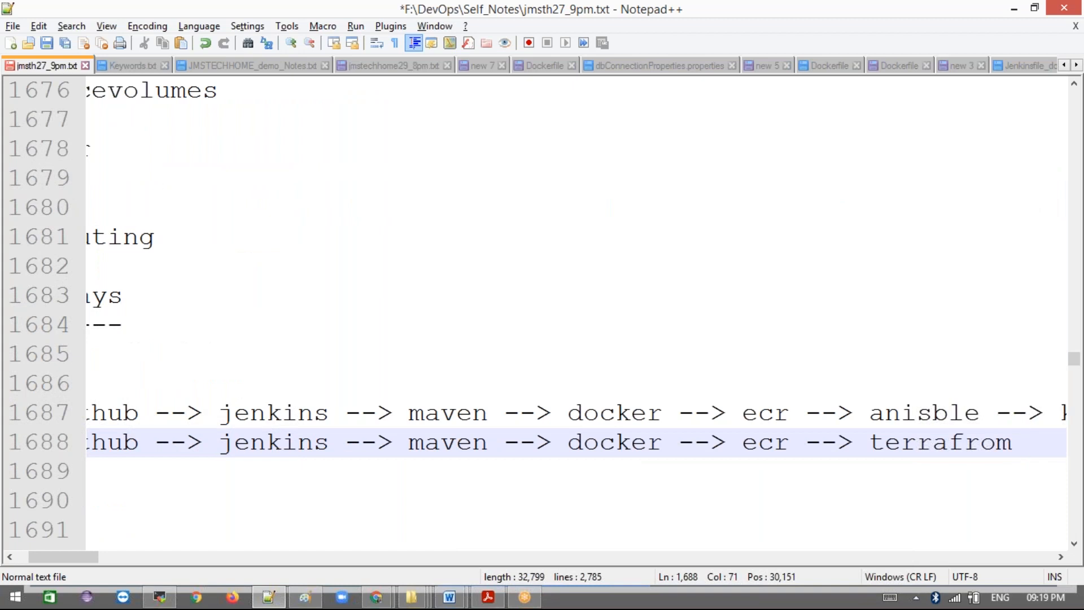
type("--> ecs farget")
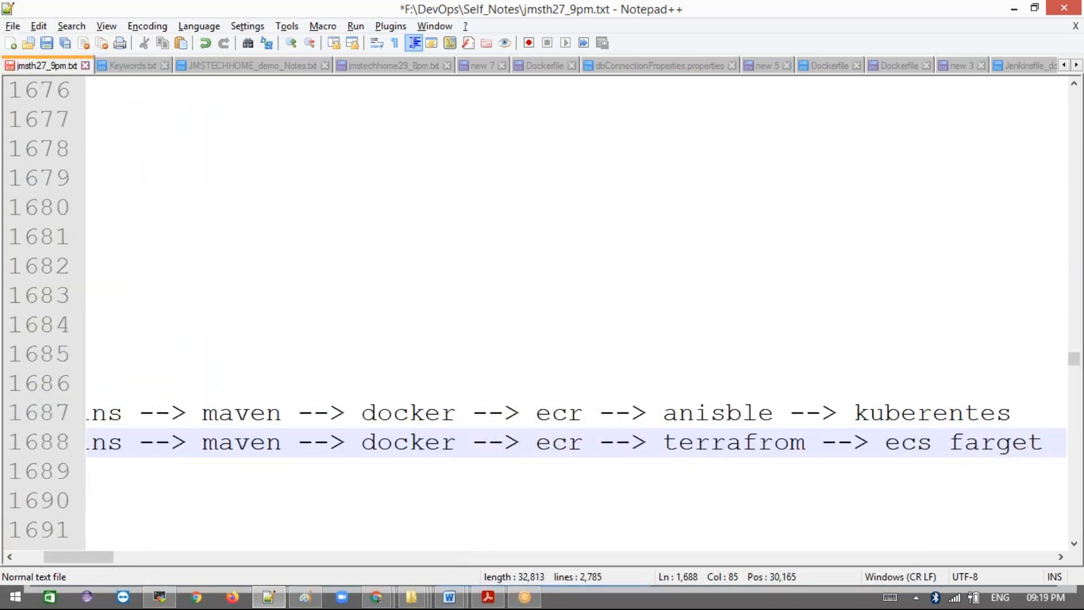
key("BackSpace")
key("BackSpace")
type("ate")
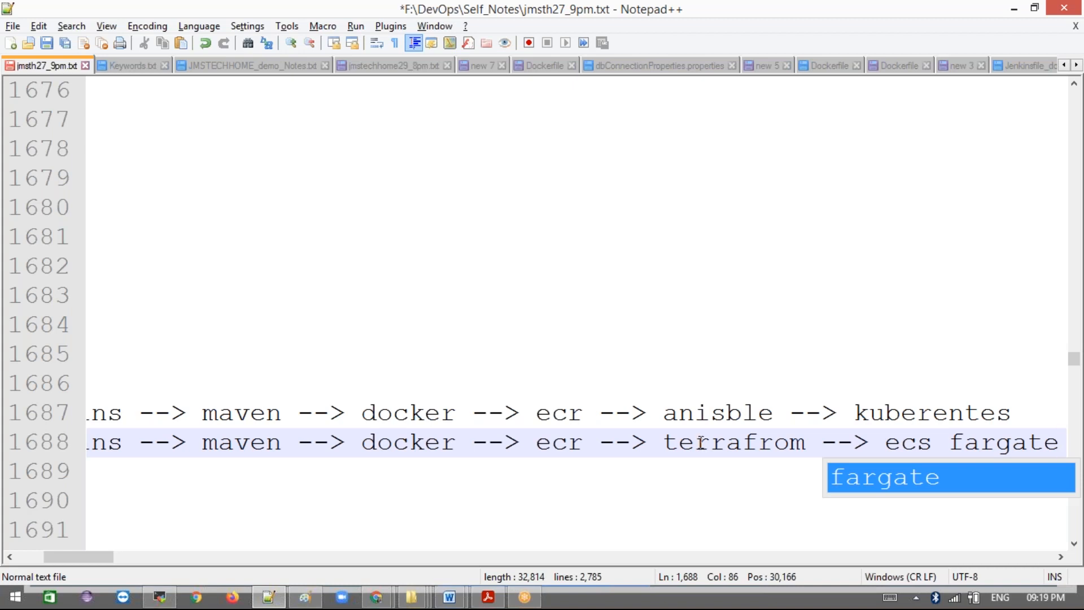
double_click(1007, 451)
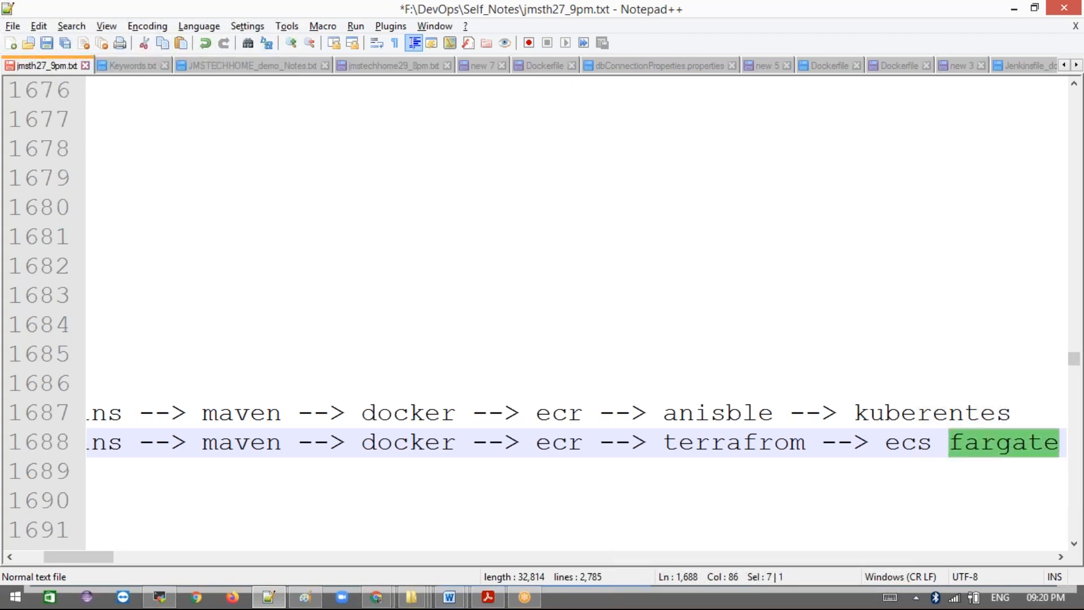
left_click_drag(69, 561, 18, 553)
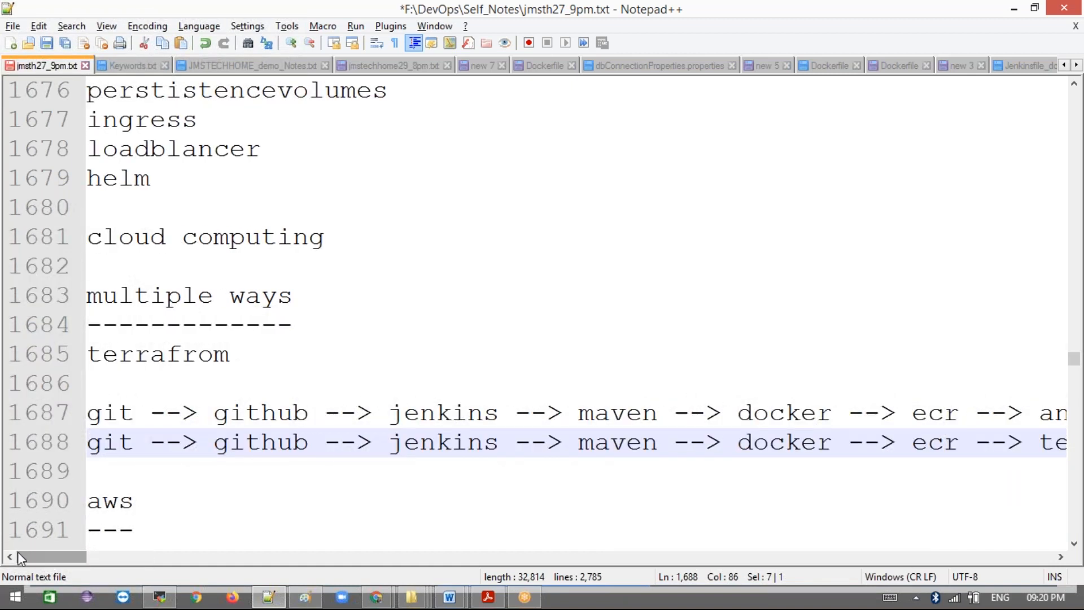
double_click(560, 446)
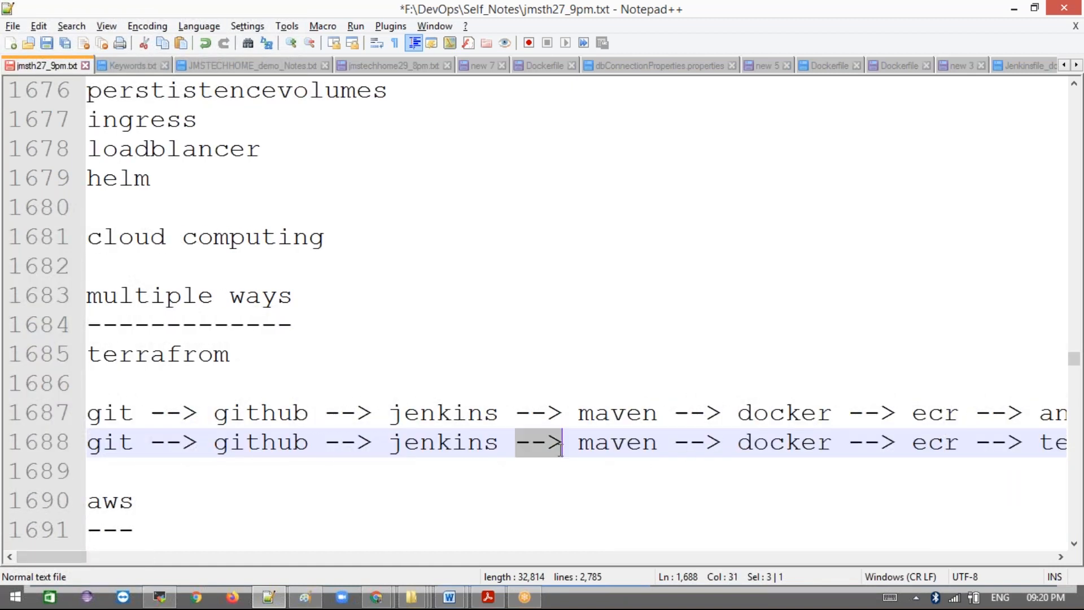
triple_click(561, 446)
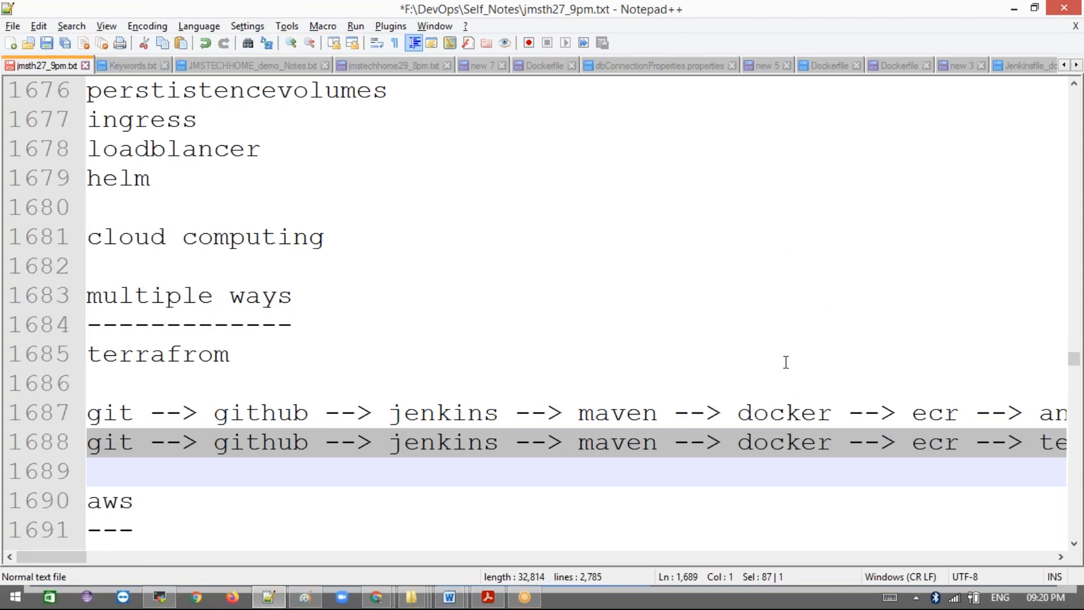
double_click(525, 441)
left_click(531, 442)
double_click(531, 442)
left_click(530, 442)
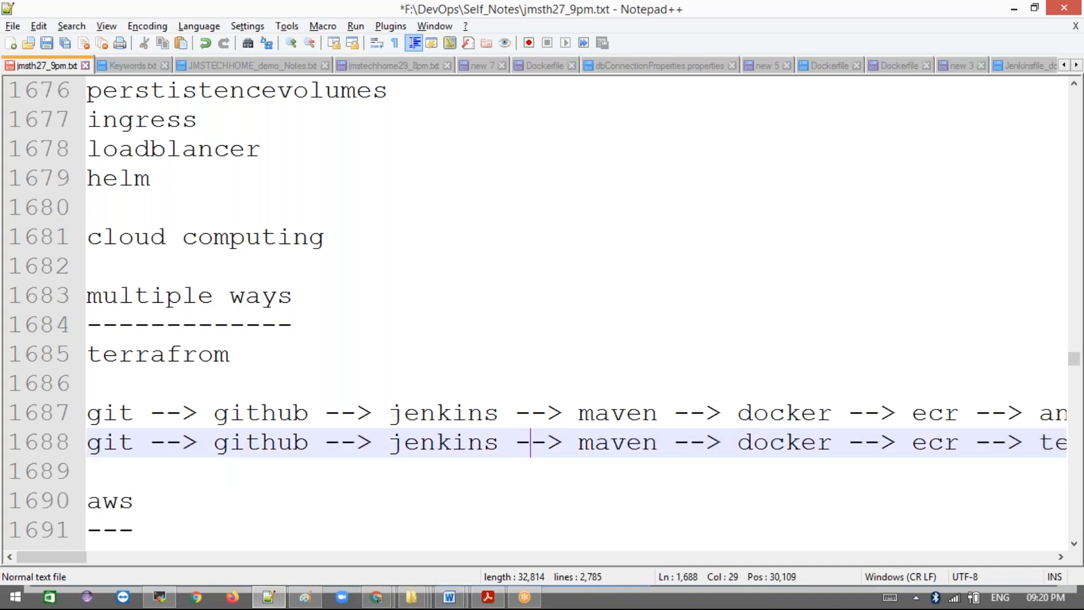
double_click(530, 441)
triple_click(531, 442)
left_click(285, 478)
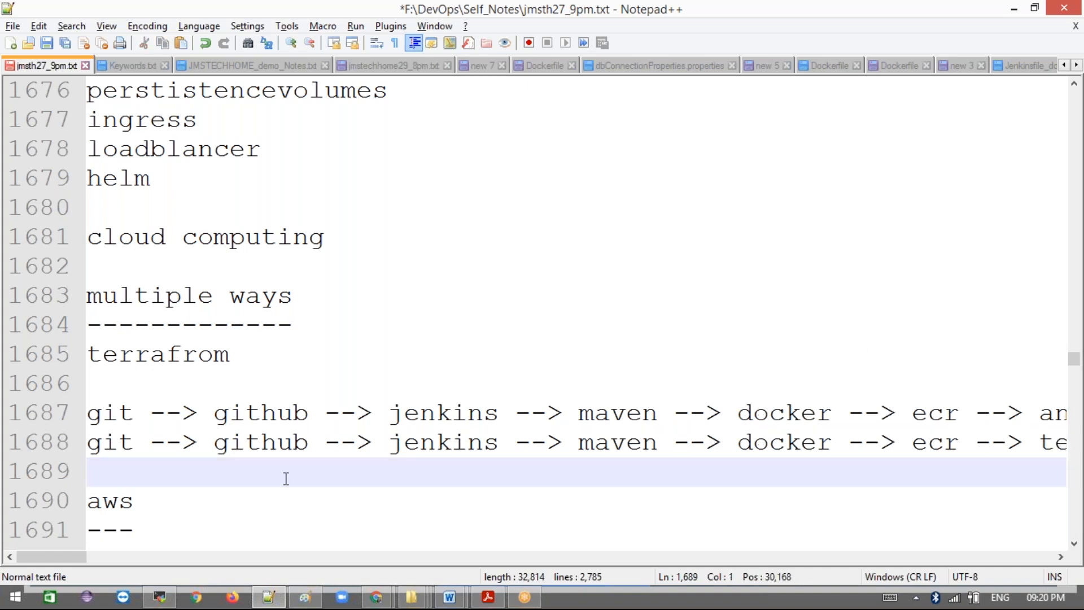
key("Down")
key("Down")
key("Down")
key("Down")
key("Down")
key("Down")
key("Down")
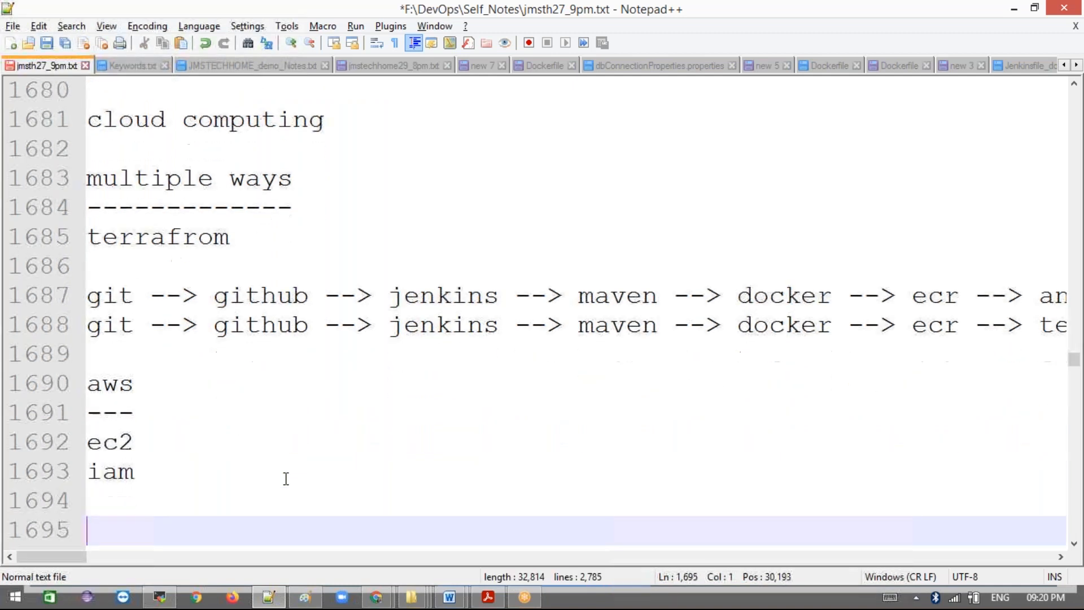
key("Down")
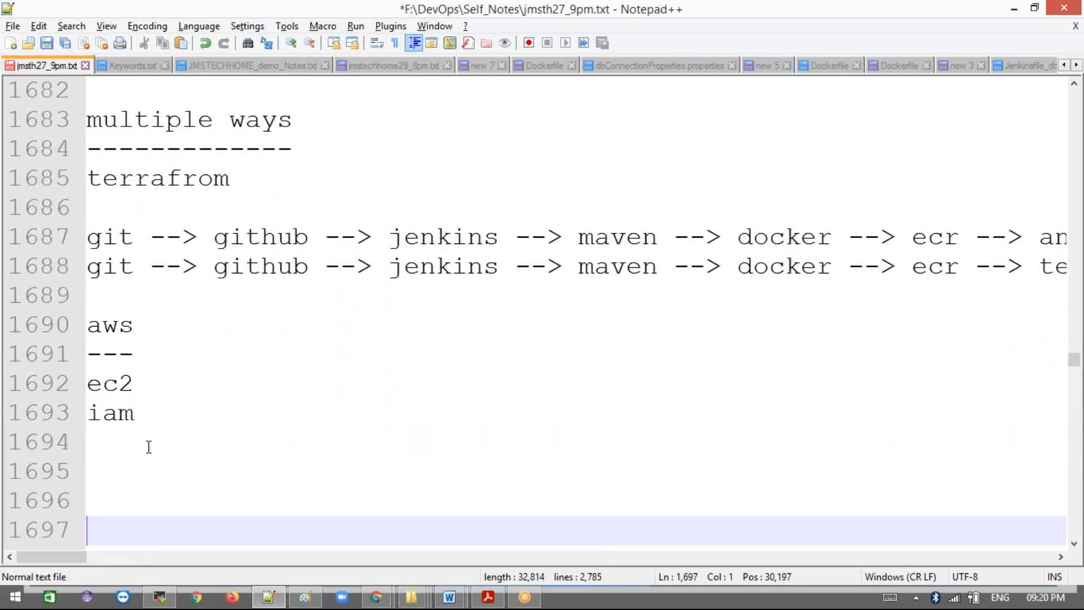
left_click_drag(796, 265, 1064, 237)
left_click_drag(577, 263, 898, 304)
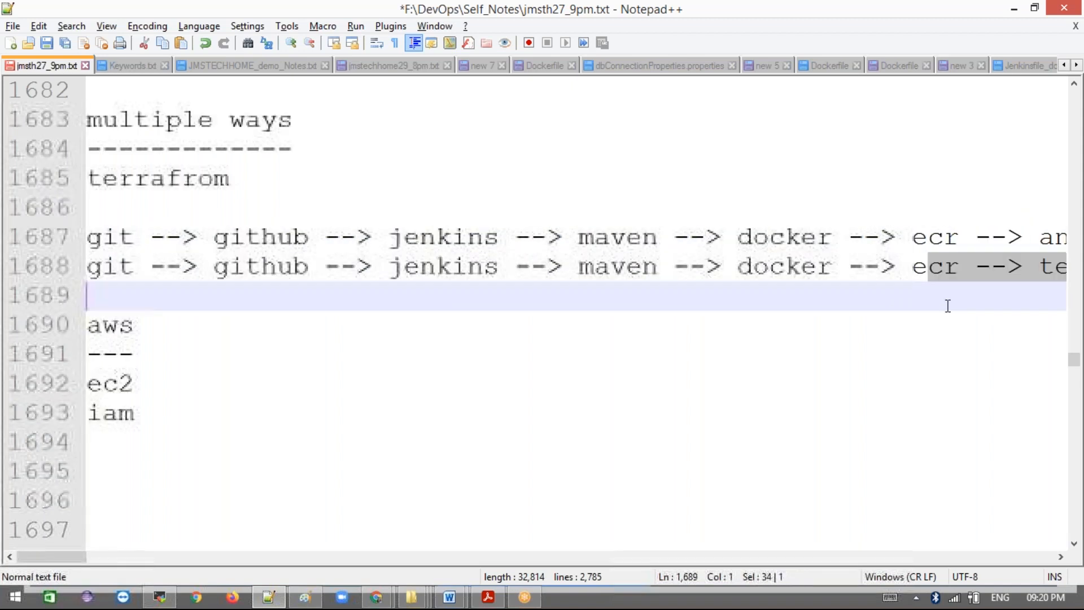
left_click(189, 469)
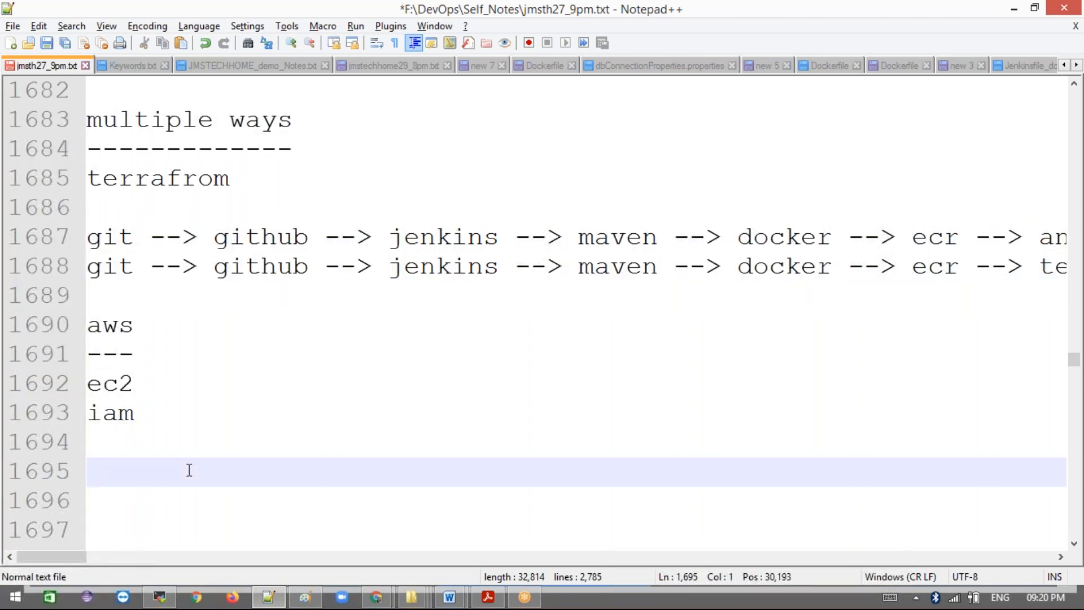
Below the pipeline lines, add an sdk heading with a ---> arrow underneath.
left_click(127, 301)
key("Return")
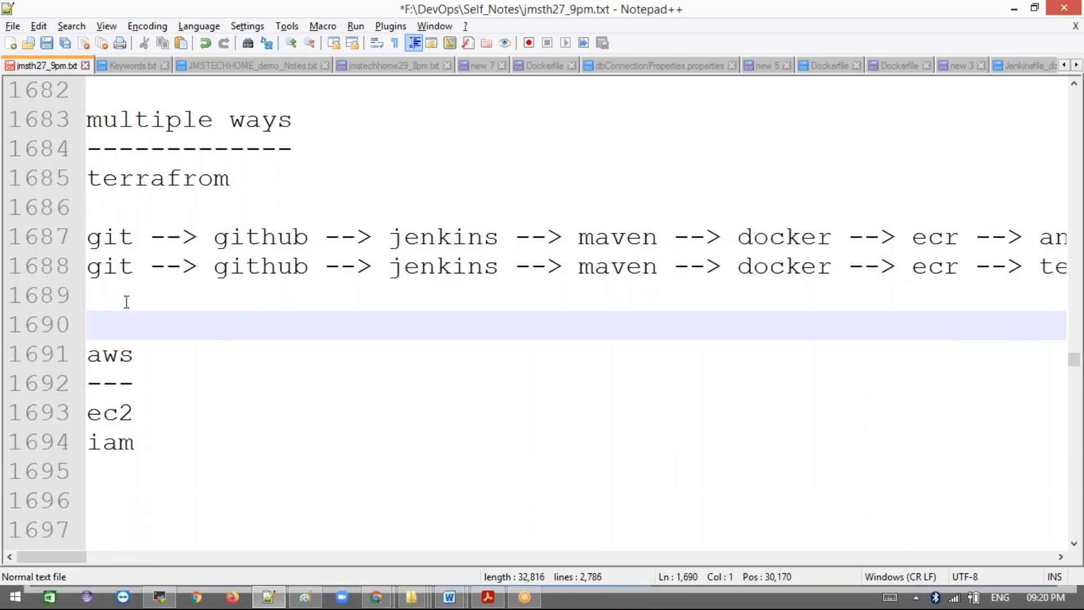
type("pyhto")
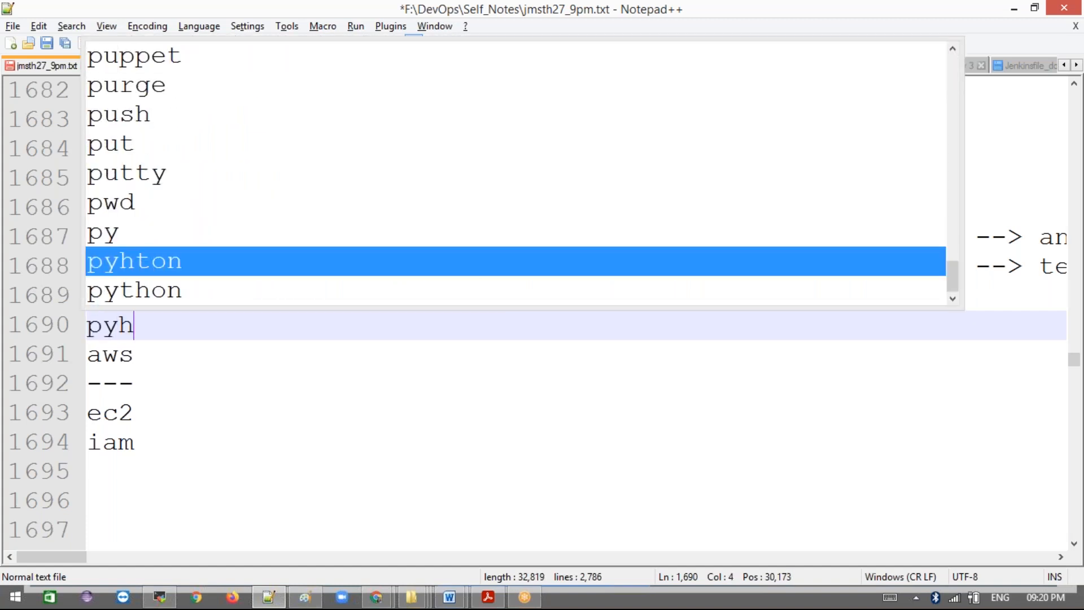
key("BackSpace")
key("BackSpace")
key("BackSpace")
key("BackSpace")
key("BackSpace")
type("sdk")
key("Return")
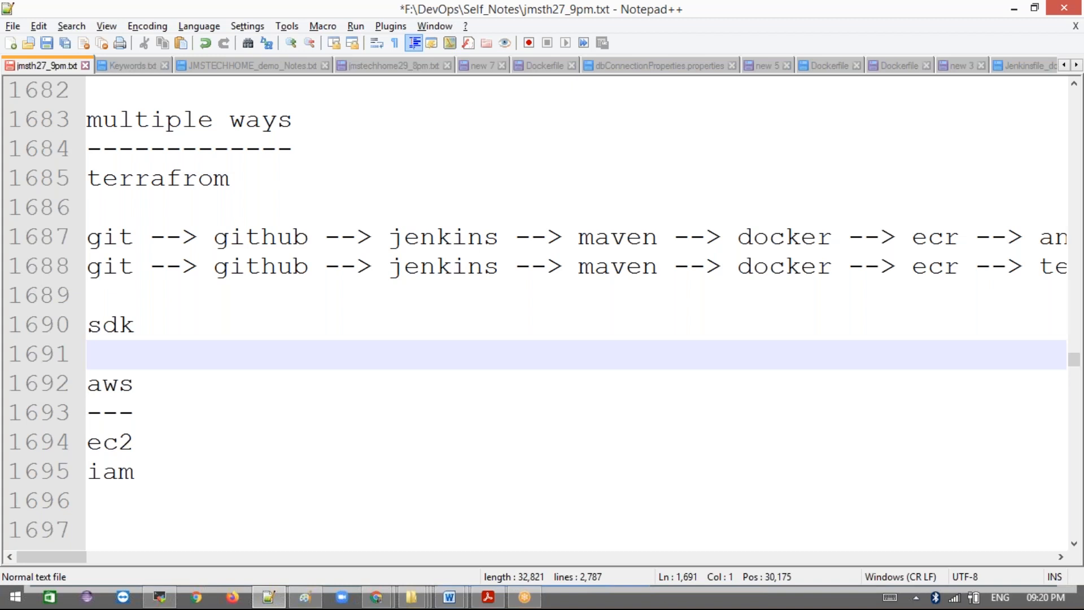
key("Return")
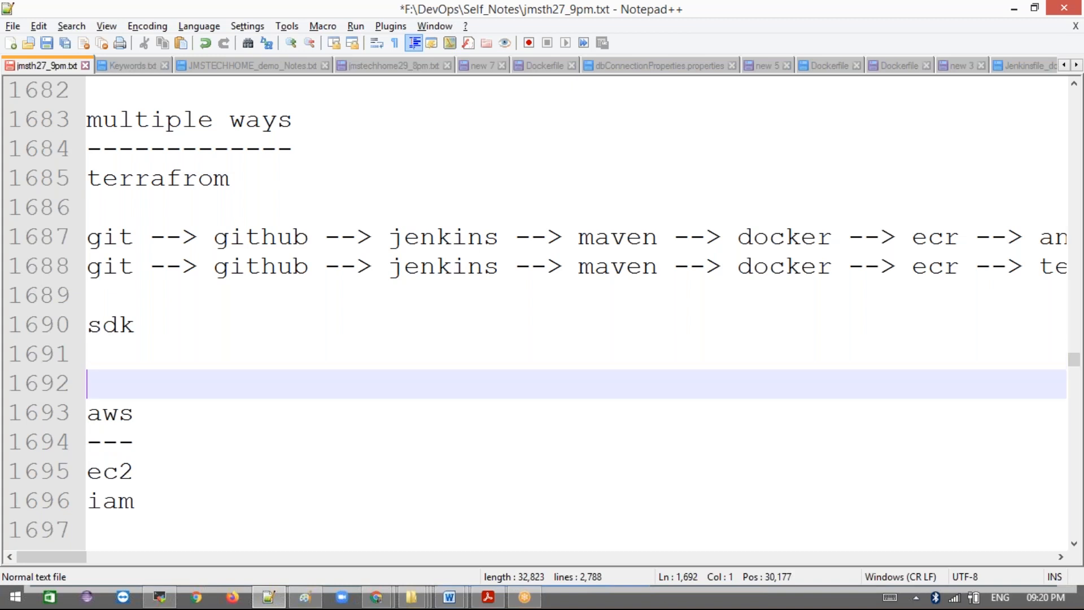
left_click(88, 354)
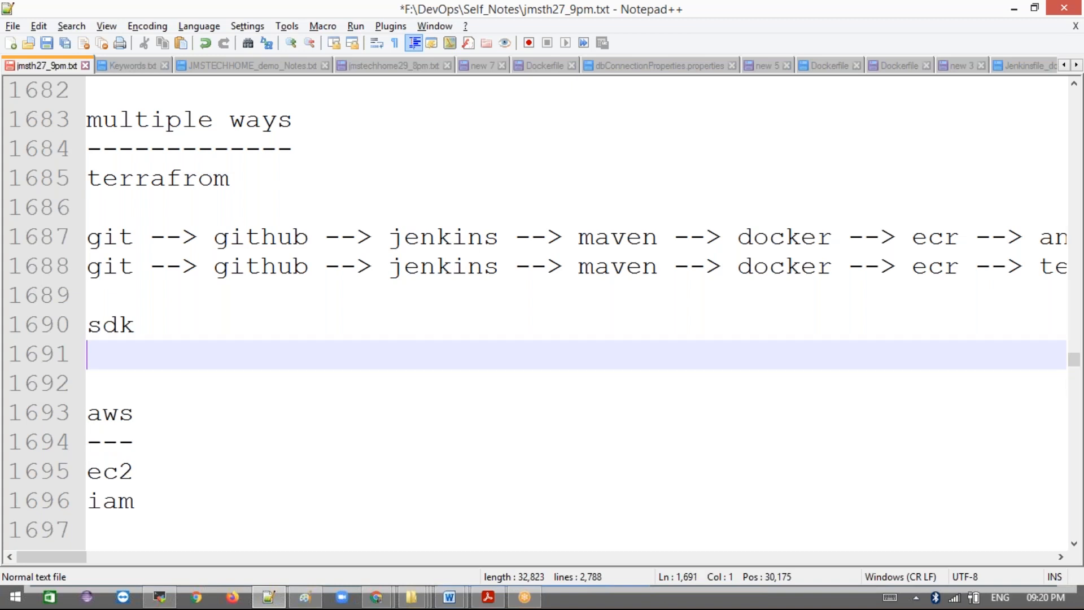
type("--->")
key("Return")
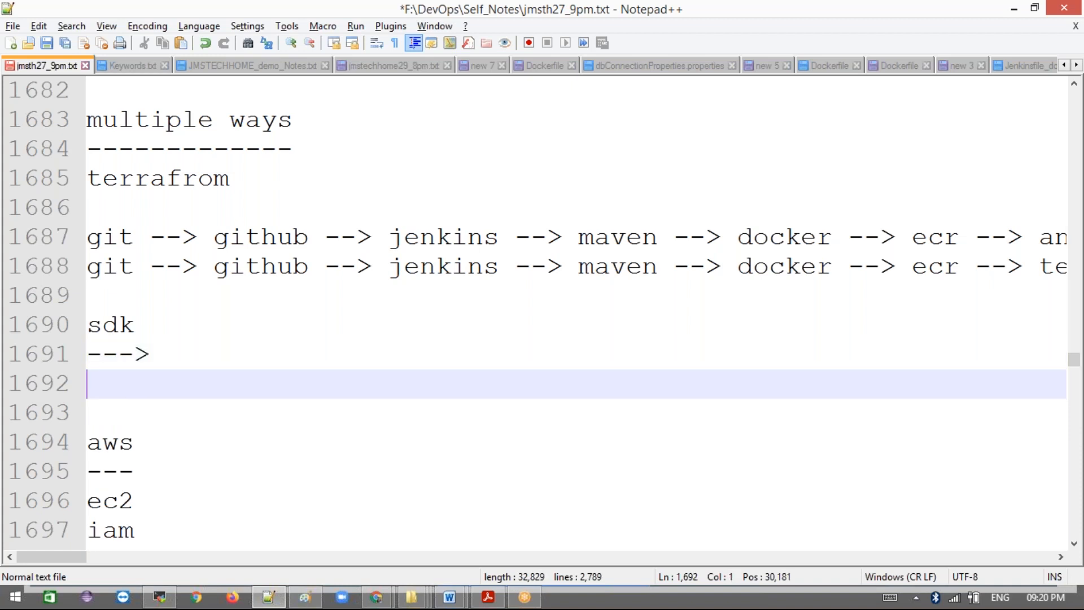
Type 'console,aws cli, terraform, cloud formation' under the arrow, fixing typos along the way.
type("cos")
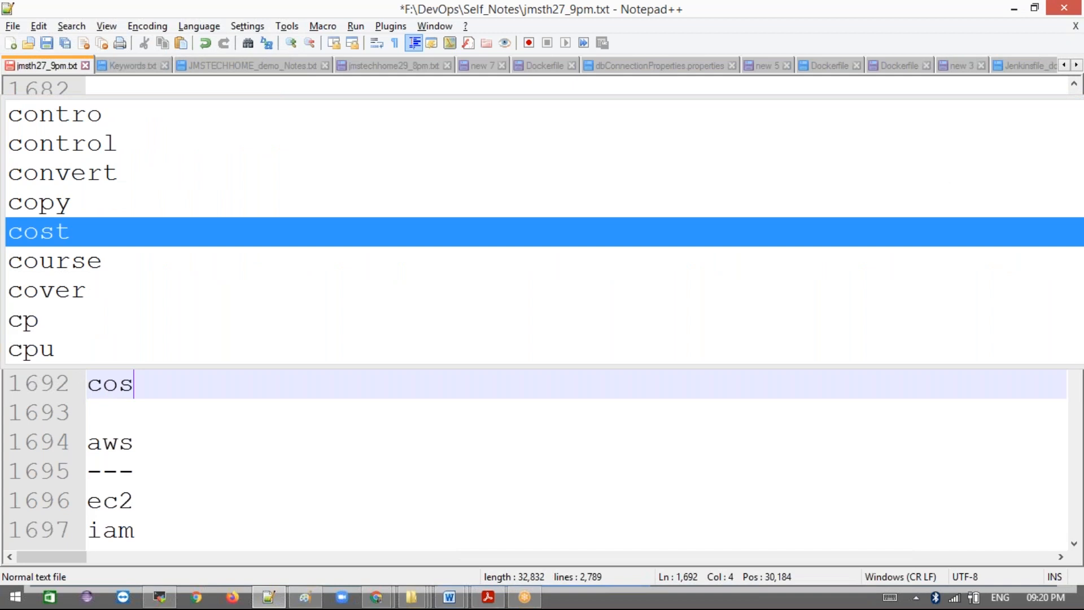
type("ol")
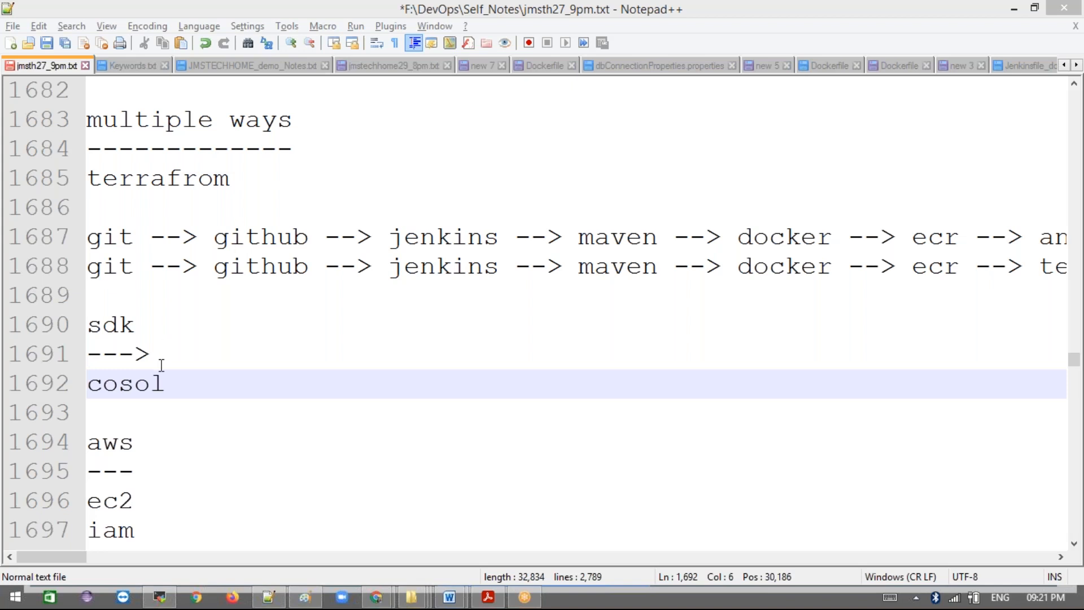
left_click(190, 382)
type("e")
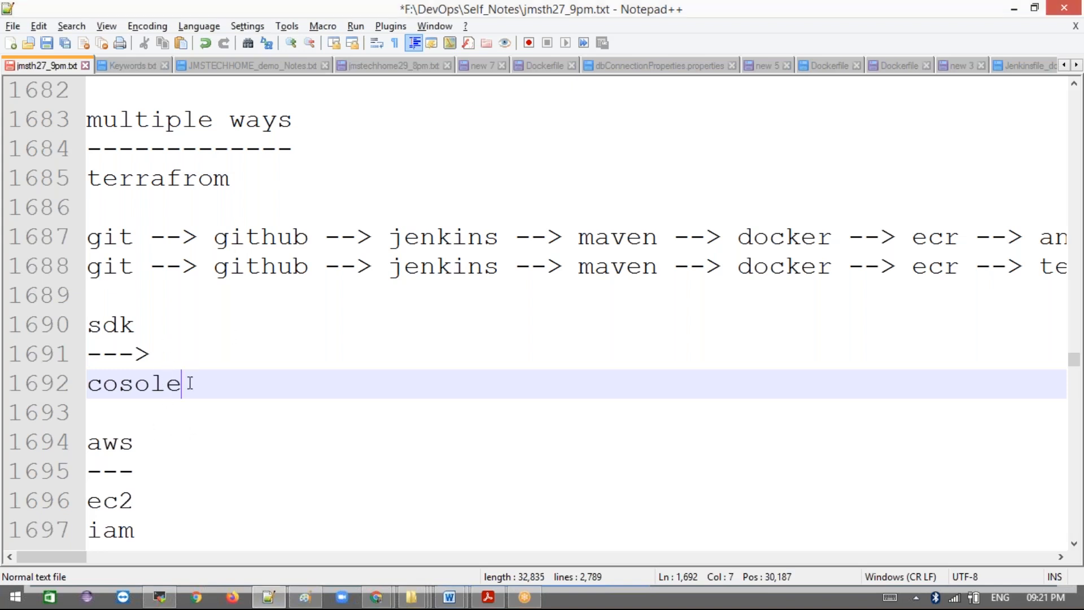
type(",")
type("asw")
key("BackSpace")
key("BackSpace")
type("ws")
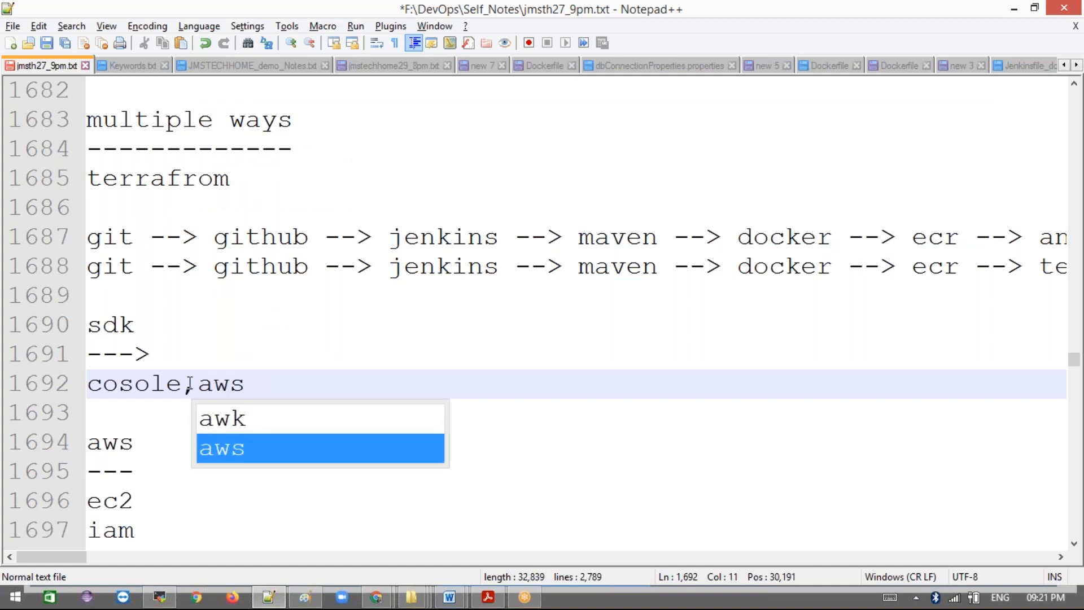
type(" cli,")
key("BackSpace")
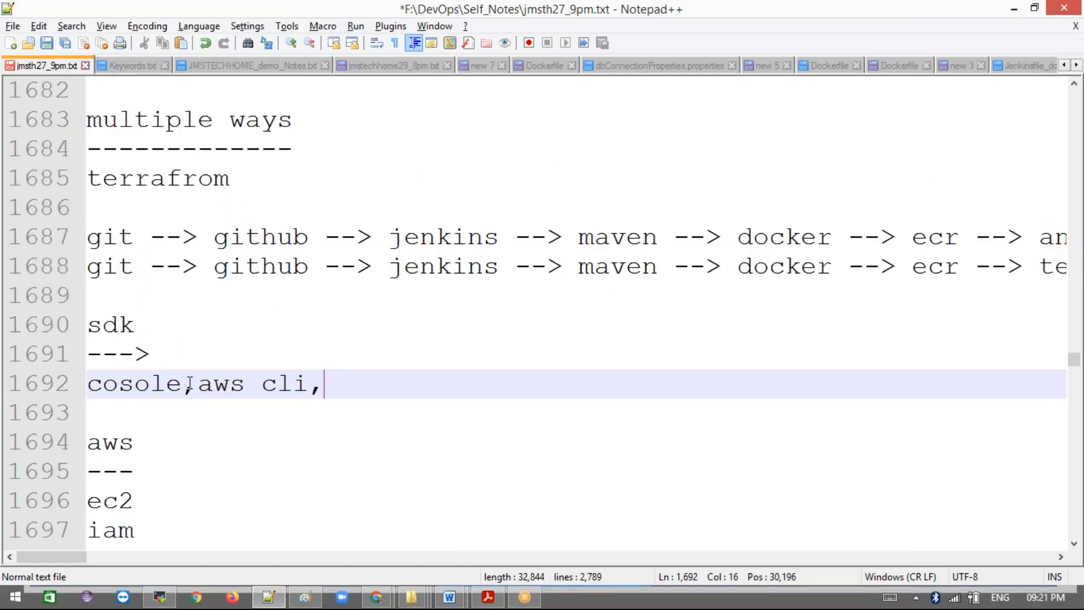
type("tw")
key("BackSpace")
type("errafo")
key("BackSpace")
key("BackSpace")
type("m.")
key("BackSpace")
type(", cloud")
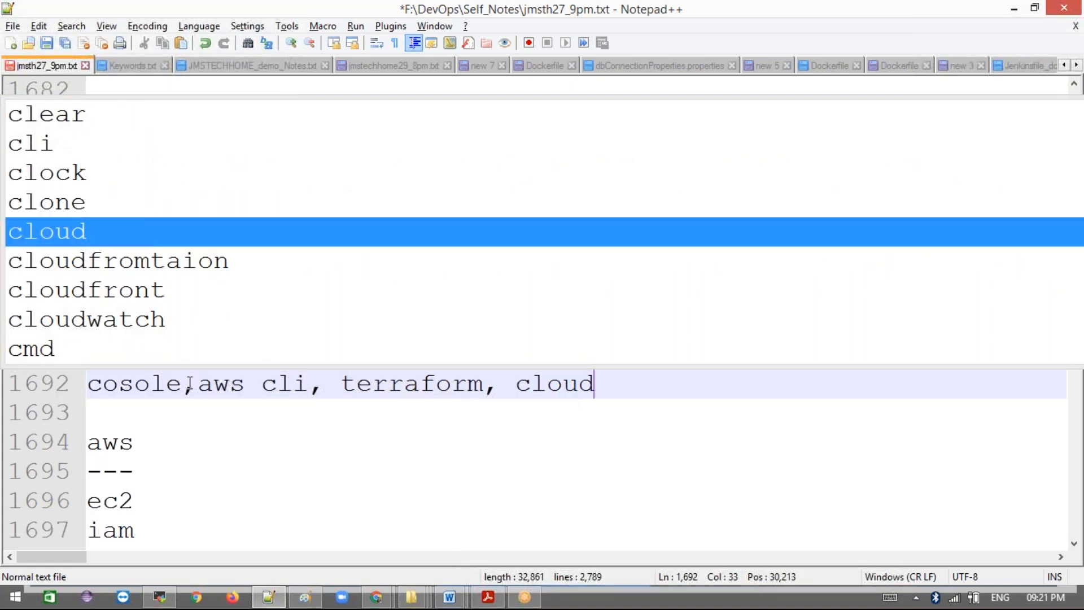
type(" formation")
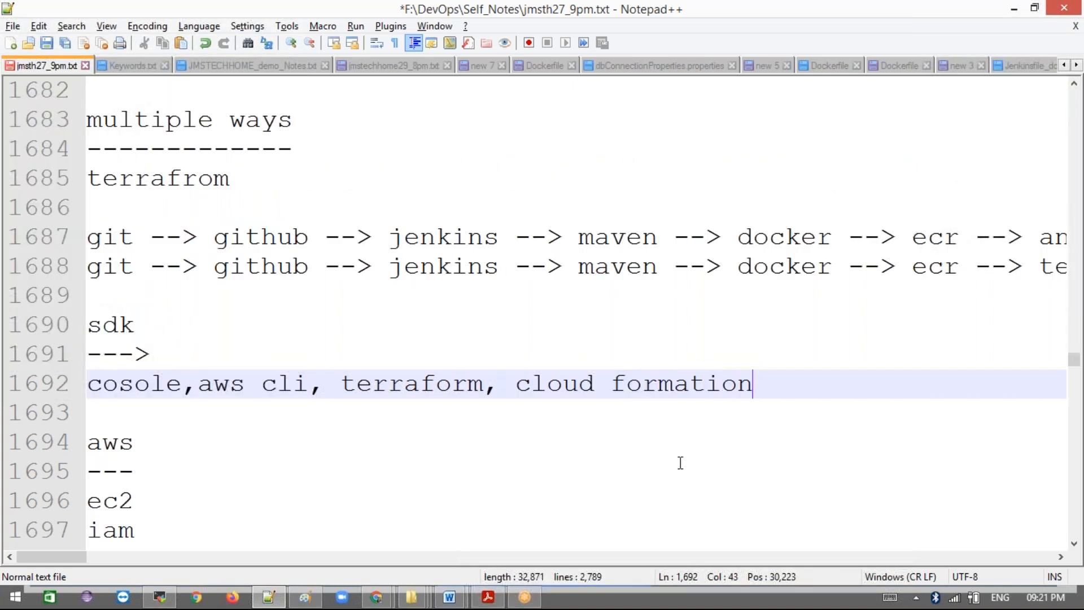
Correct the misspelled 'cosole' to 'console' on the tools line.
left_click(1074, 495)
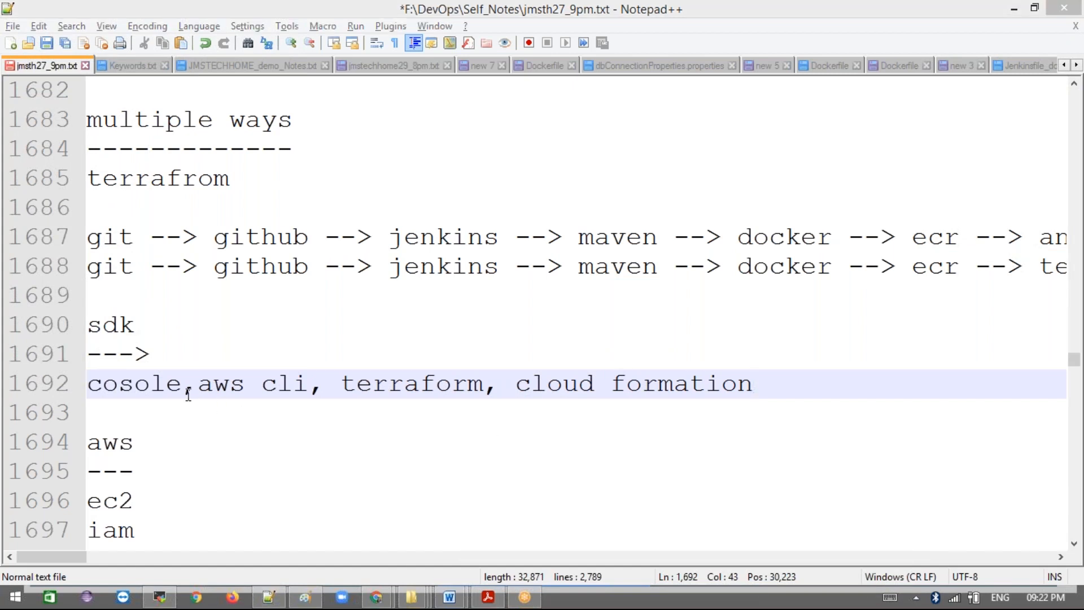
left_click(125, 388)
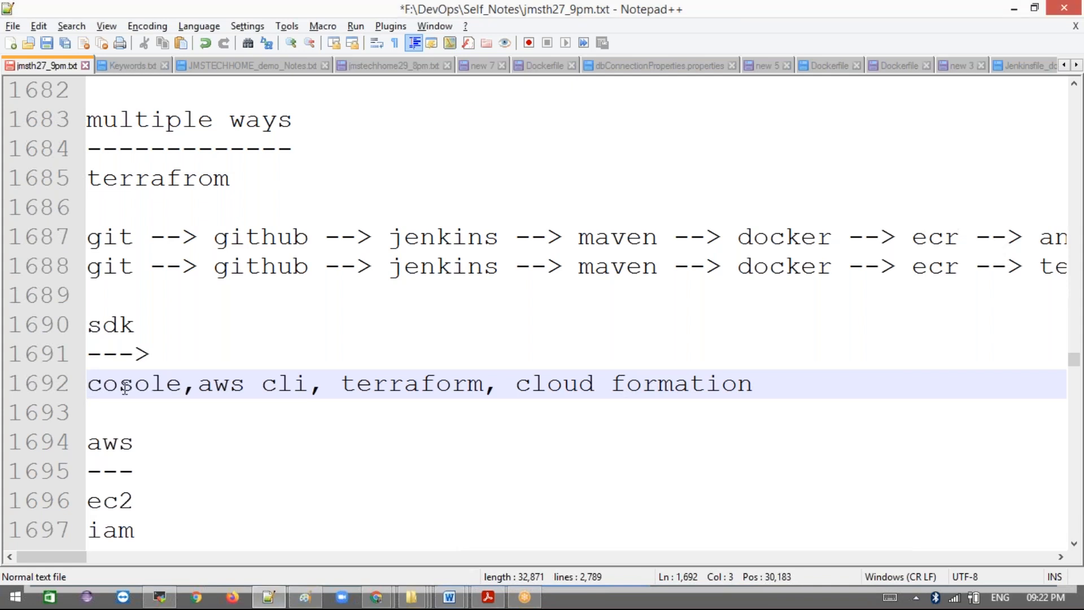
type("n")
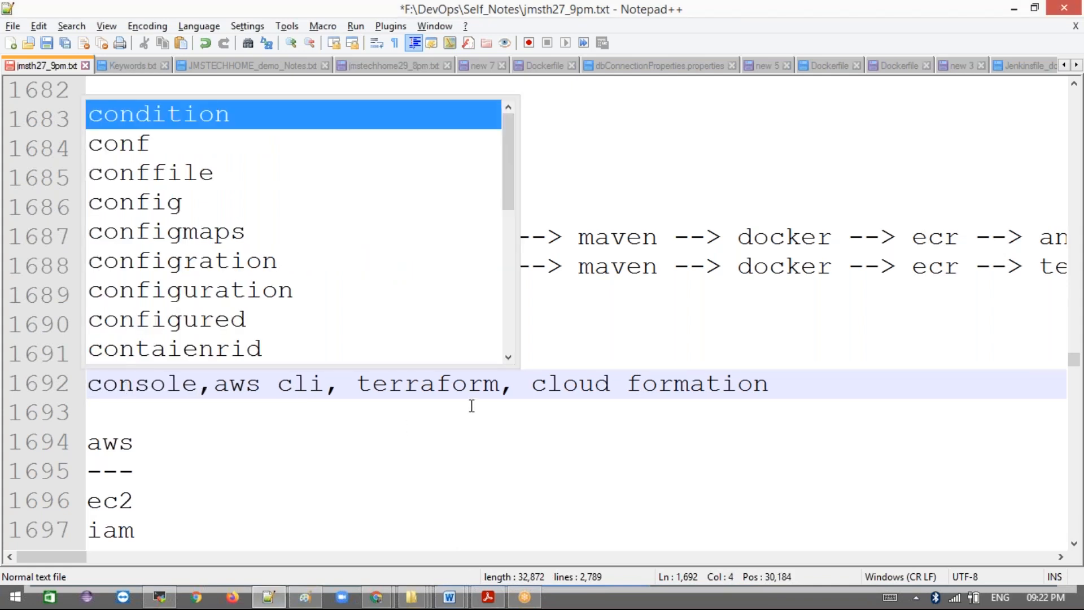
left_click(472, 406)
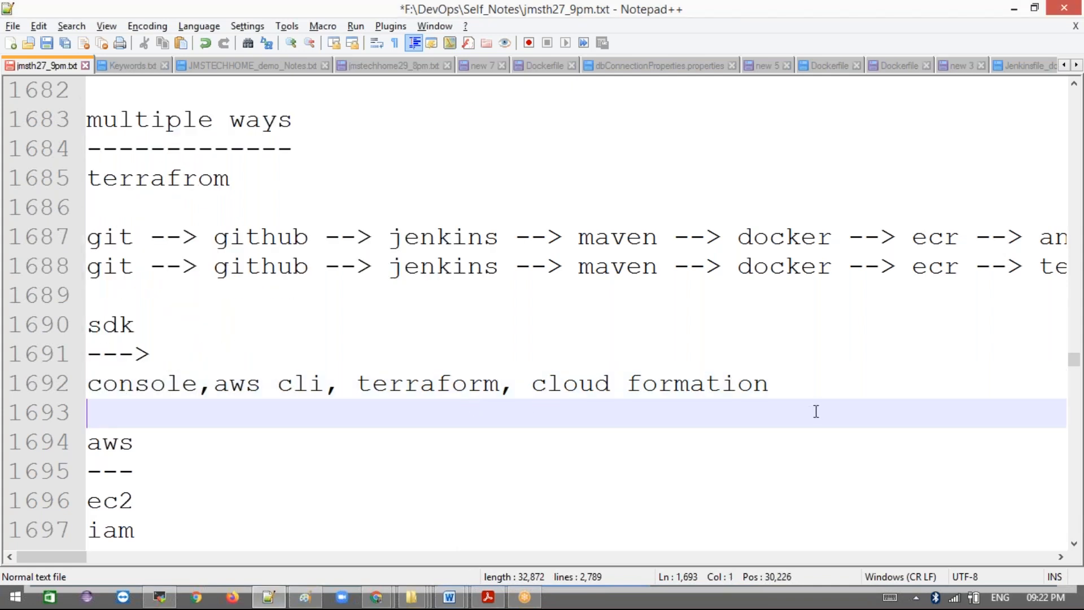
left_click(787, 389)
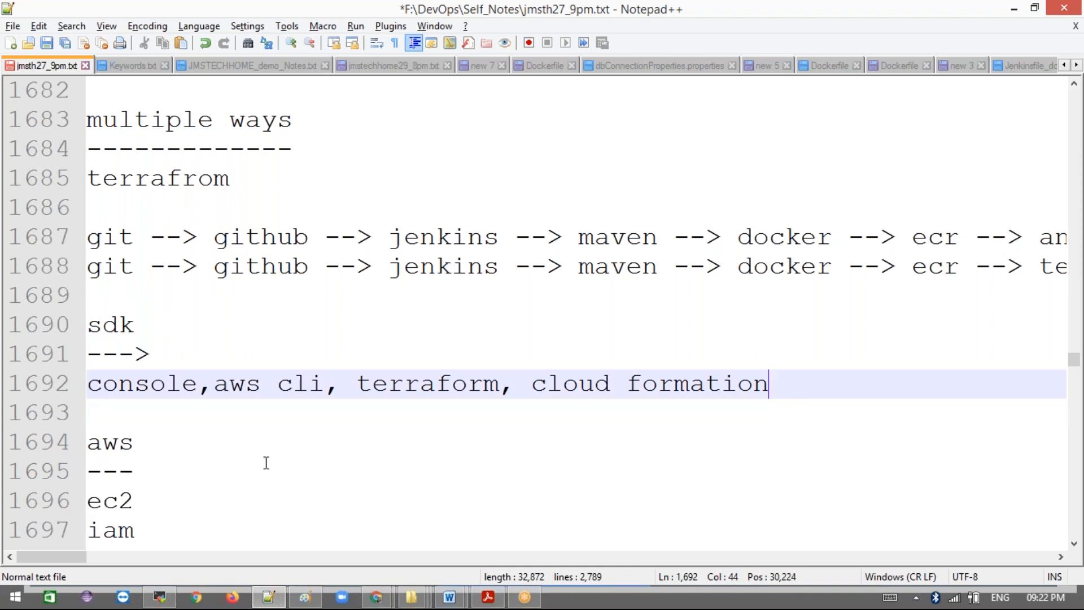
left_click(168, 496)
Add empty lines below iam on line 1697, closing the ec2/iam list.
key("Down")
key("Down")
key("Down")
key("Down")
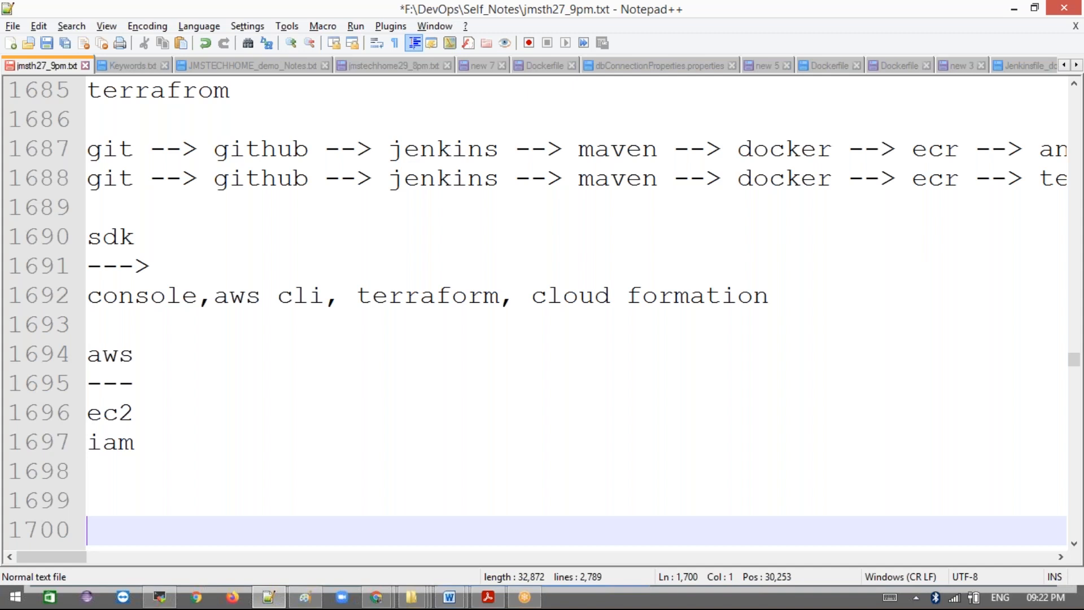
key("Up")
key("Up")
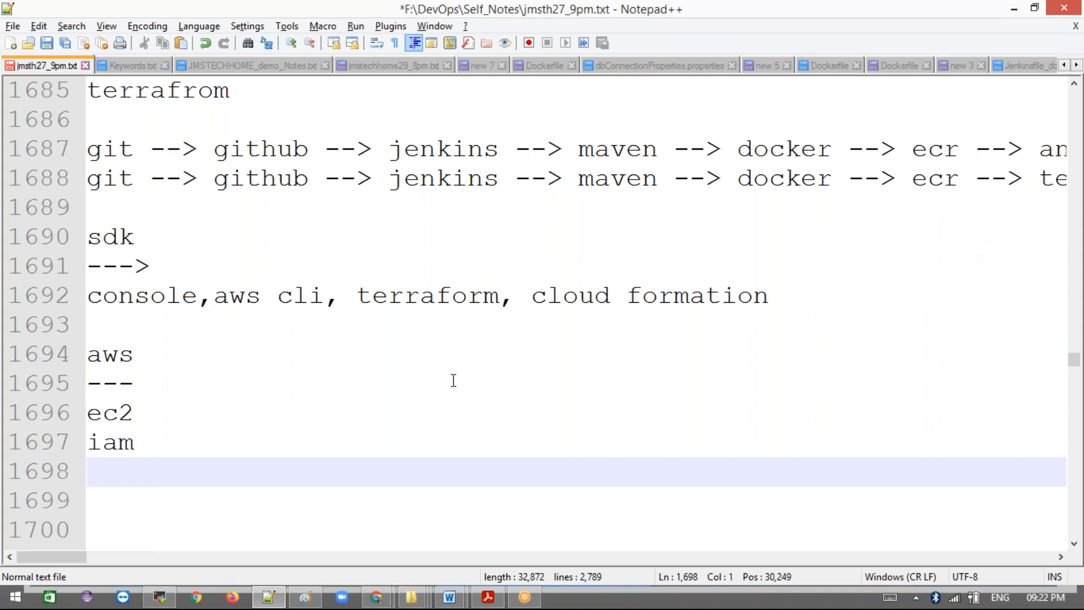
left_click(145, 445)
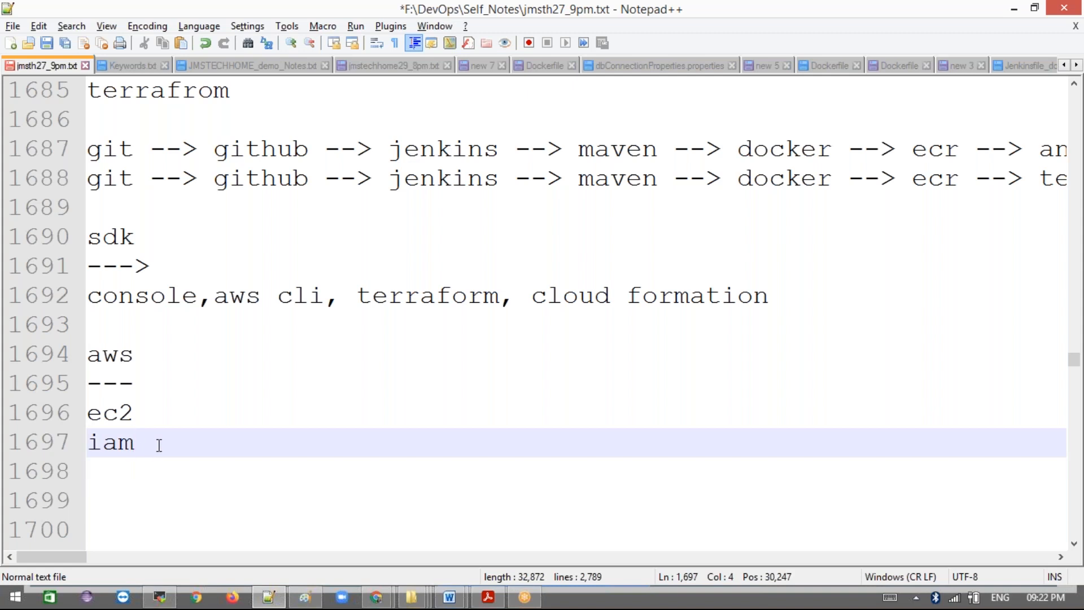
double_click(336, 296)
triple_click(336, 297)
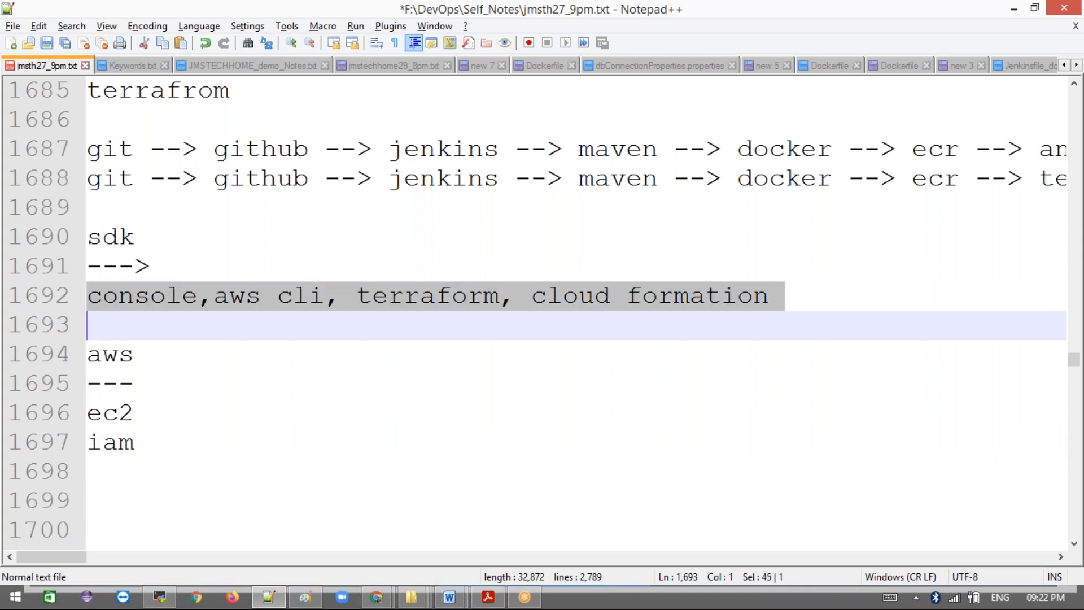
triple_click(338, 299)
left_click(241, 432)
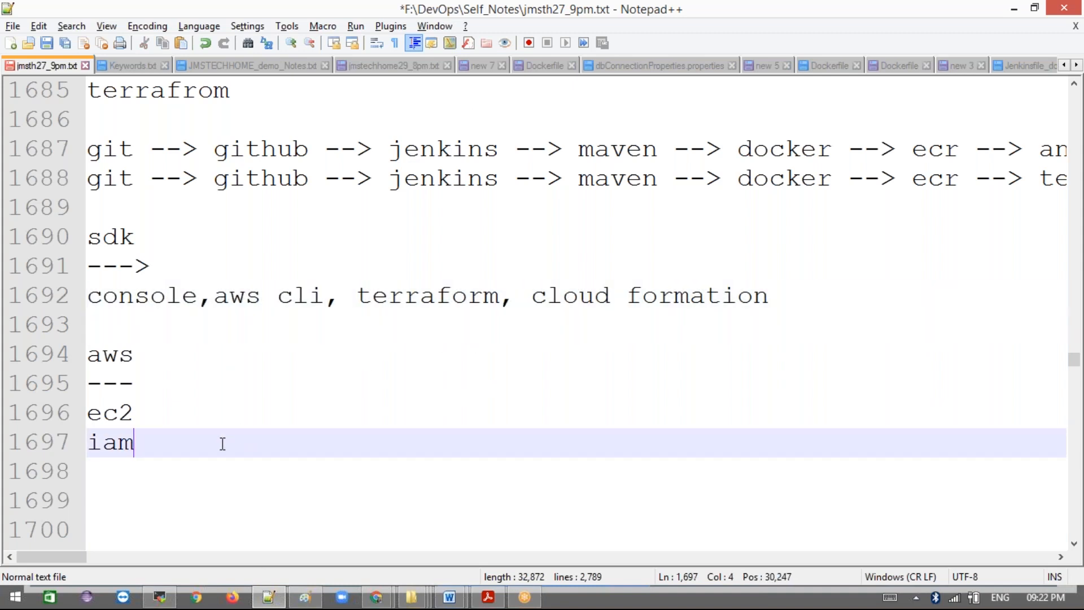
key("Return")
key("Return")
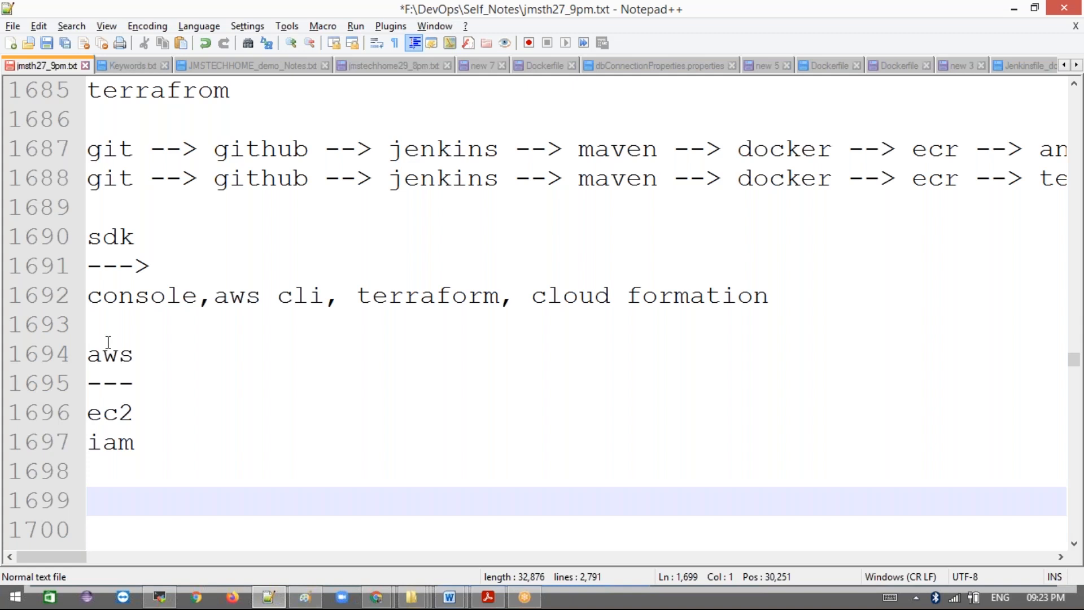
Type 'iaac' on the blank line under the console, aws cli, terraform, cloud formation line.
key("Up")
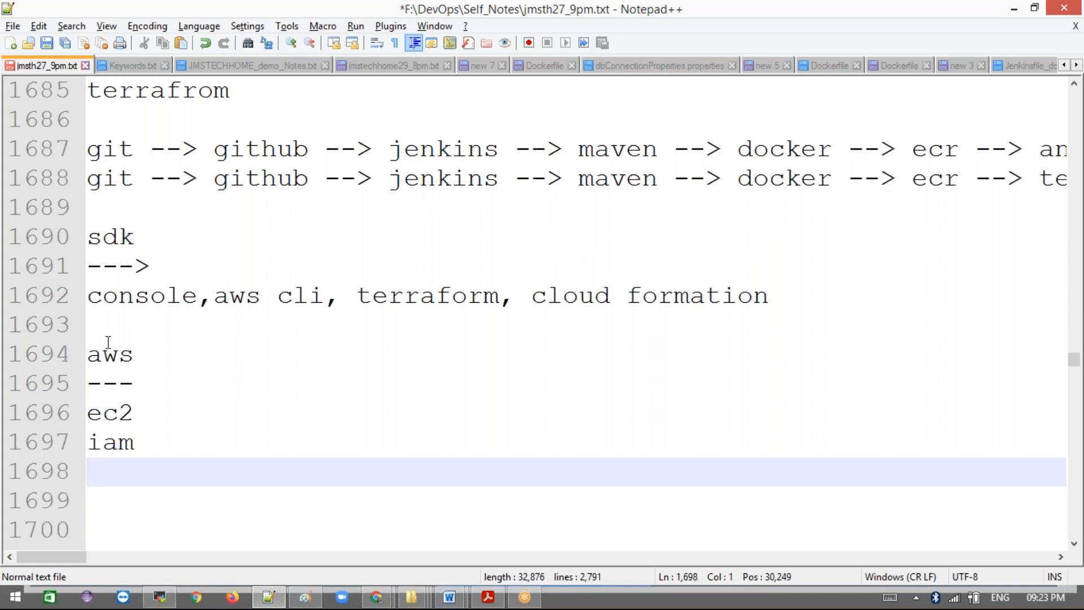
left_click(132, 336)
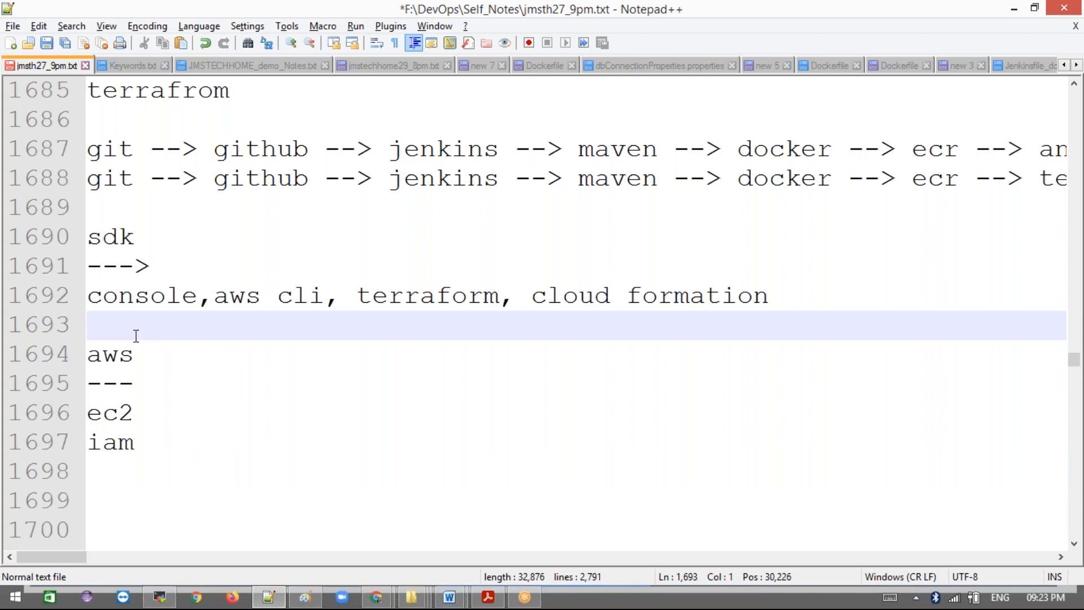
type("ia")
type("s")
key("BackSpace")
type("ac")
key("Return")
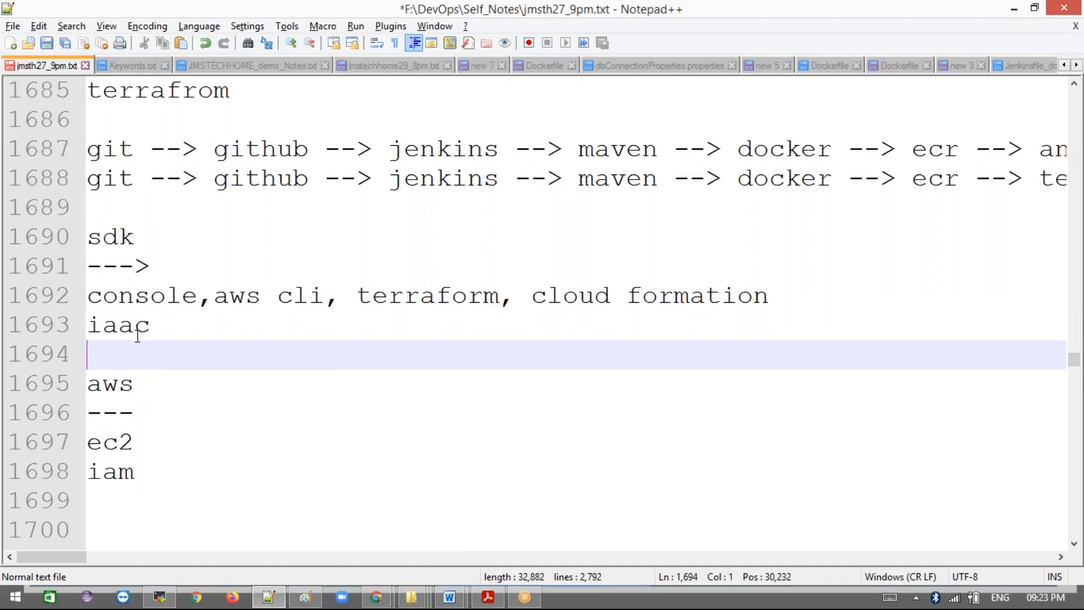
left_click(136, 336)
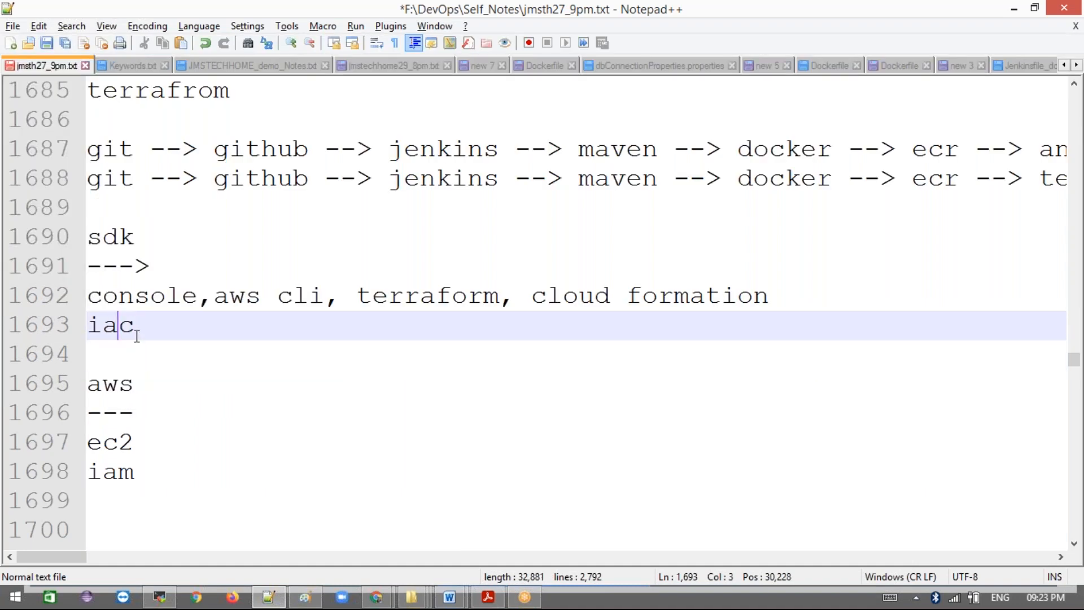
Add blank lines below the iam line in the aws list.
key("ctrl+Return")
left_click(165, 454)
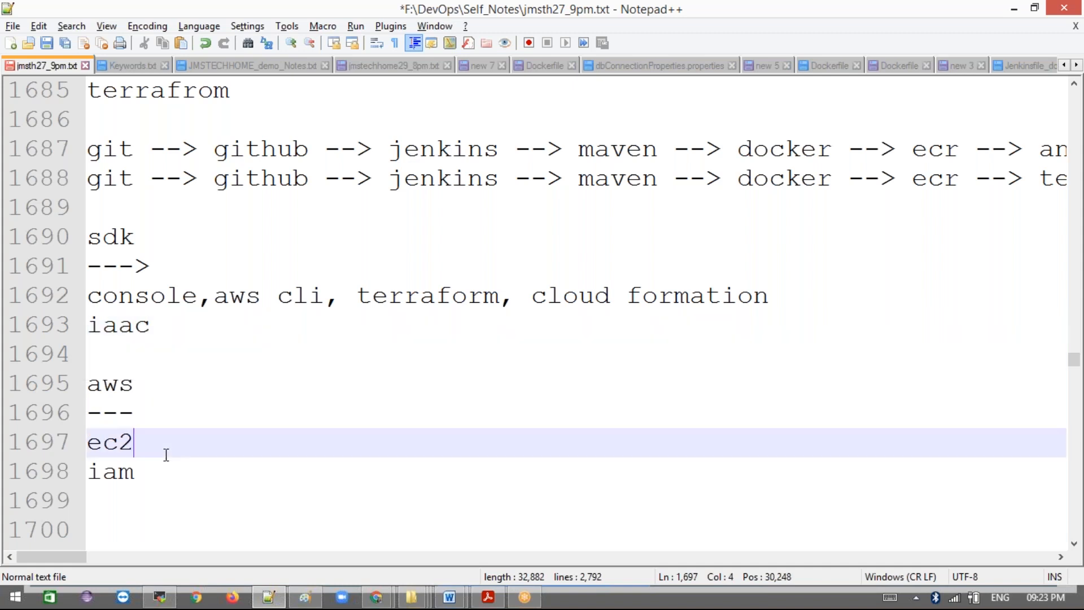
key("Down")
key("Down")
key("Return")
key("Return")
key("Return")
key("Return")
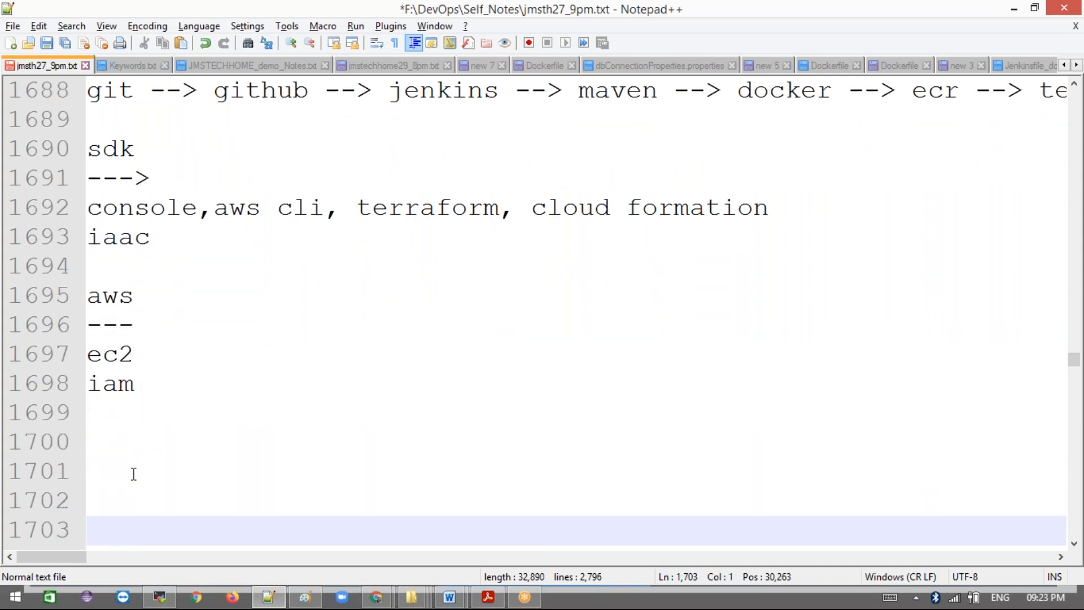
key("Up")
key("Up")
key("Up")
key("Up")
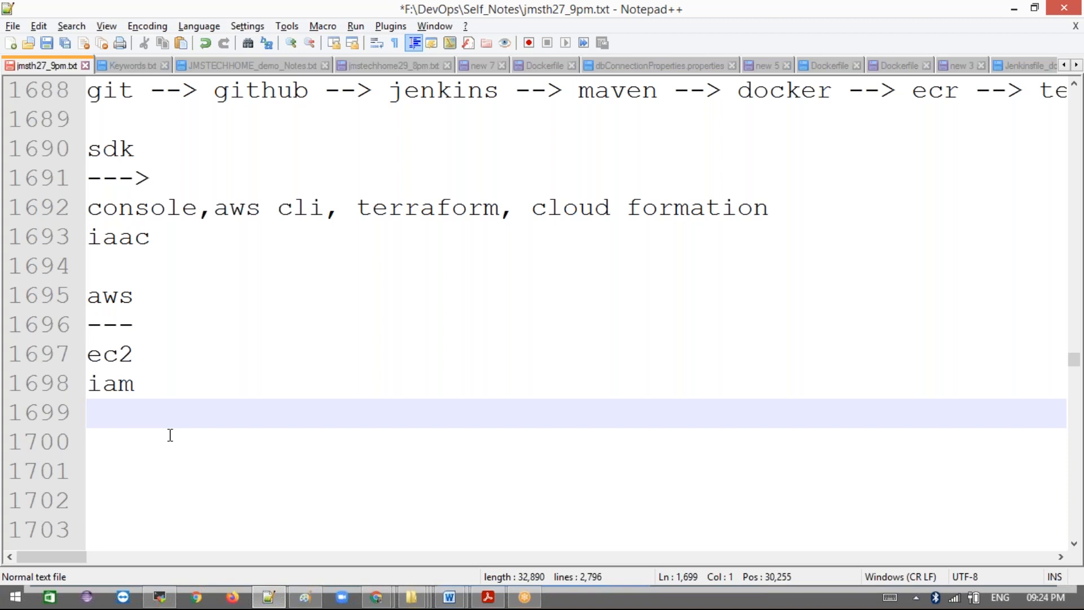
left_click_drag(137, 383, 57, 324)
left_click(139, 385)
double_click(139, 385)
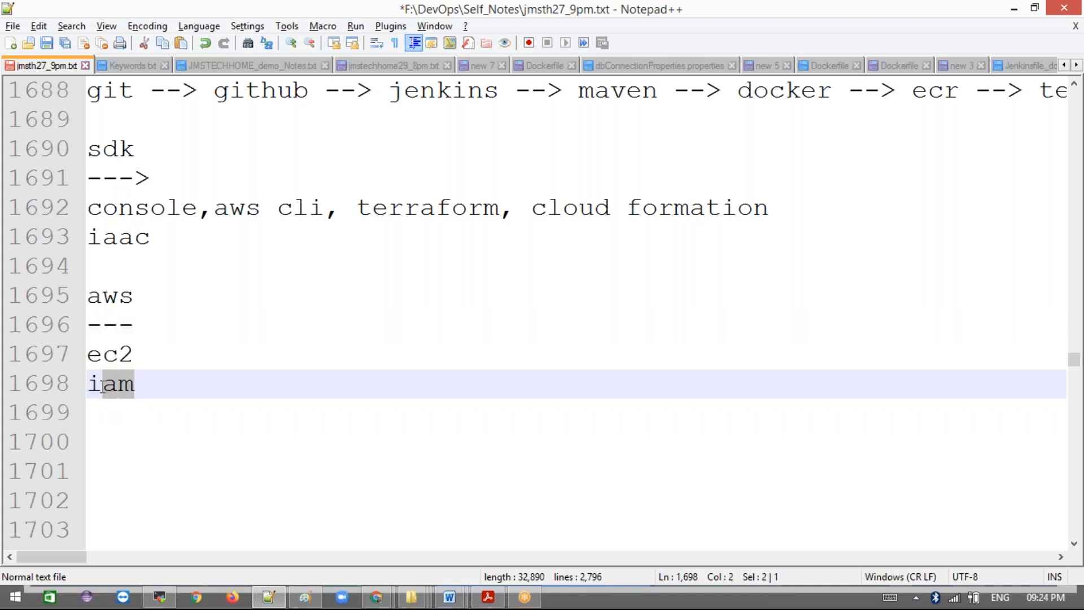
left_click(167, 386)
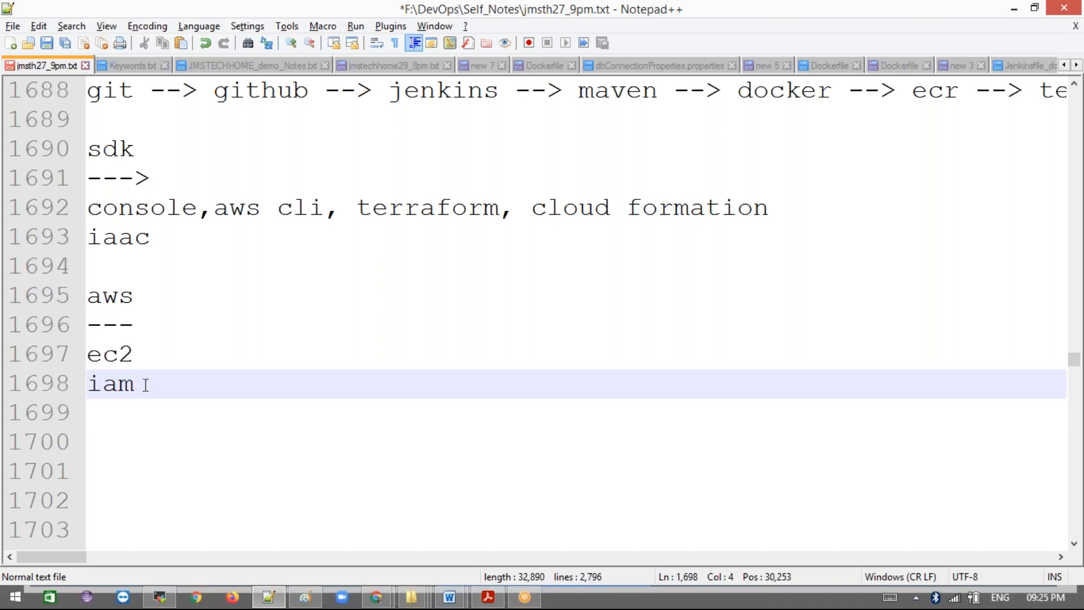
Add useres, roles and policies as separate lines under iam, followed by blank lines.
left_click_drag(143, 384, 105, 386)
left_click(161, 387)
key("Return")
type("useres")
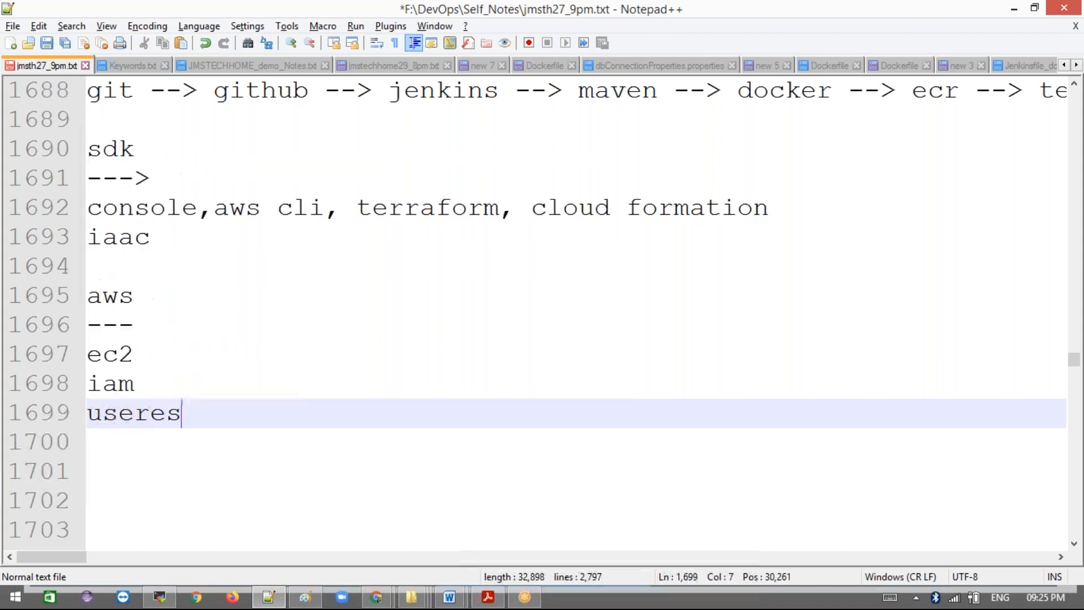
key("Return")
type("roles")
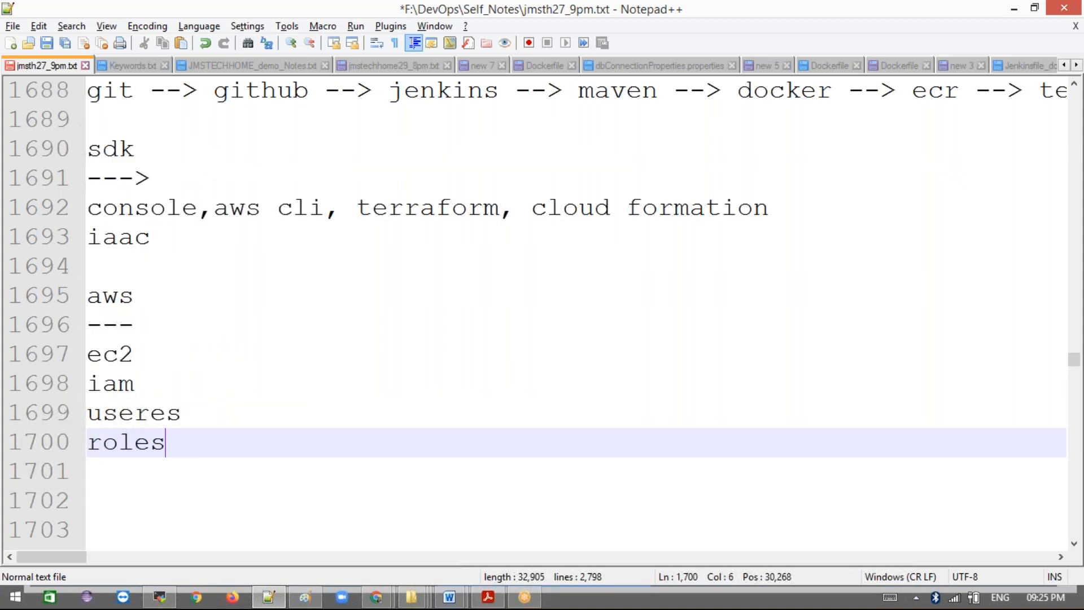
key("Return")
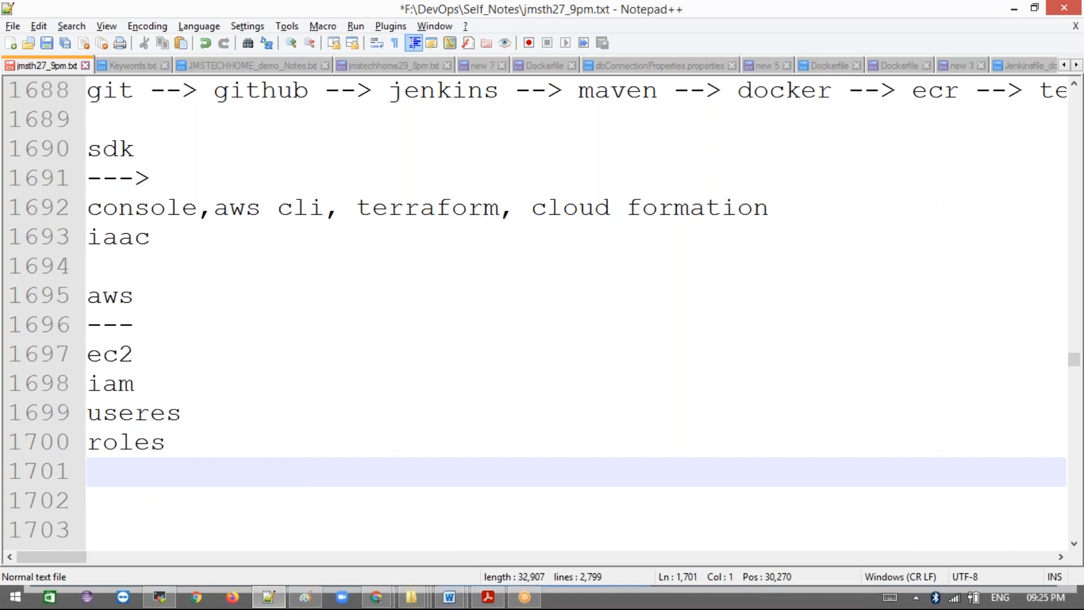
type("policies")
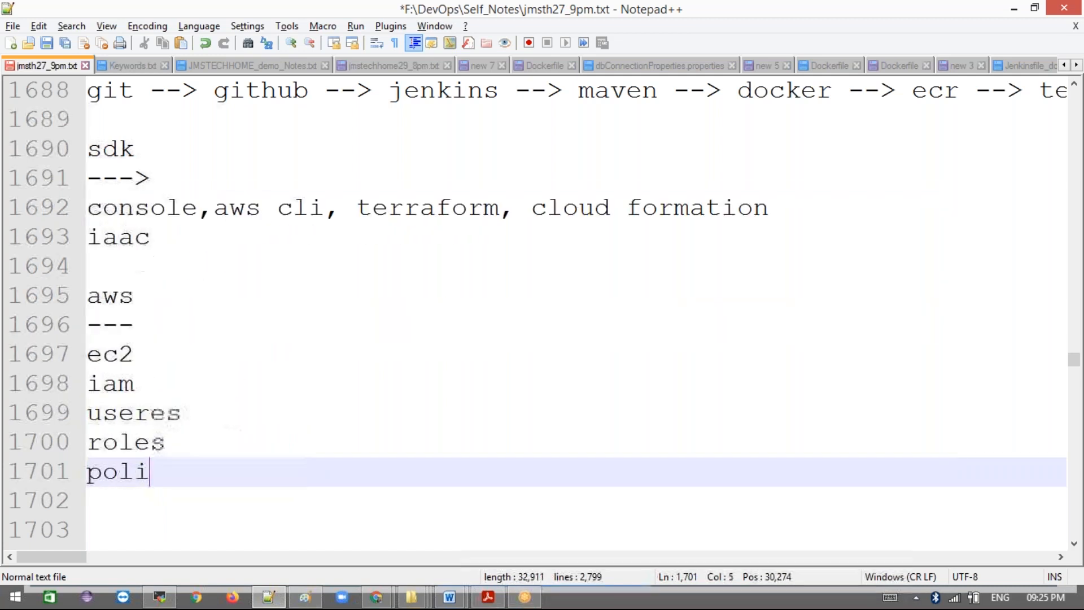
key("Return")
key("Return")
key("Return")
key("Return")
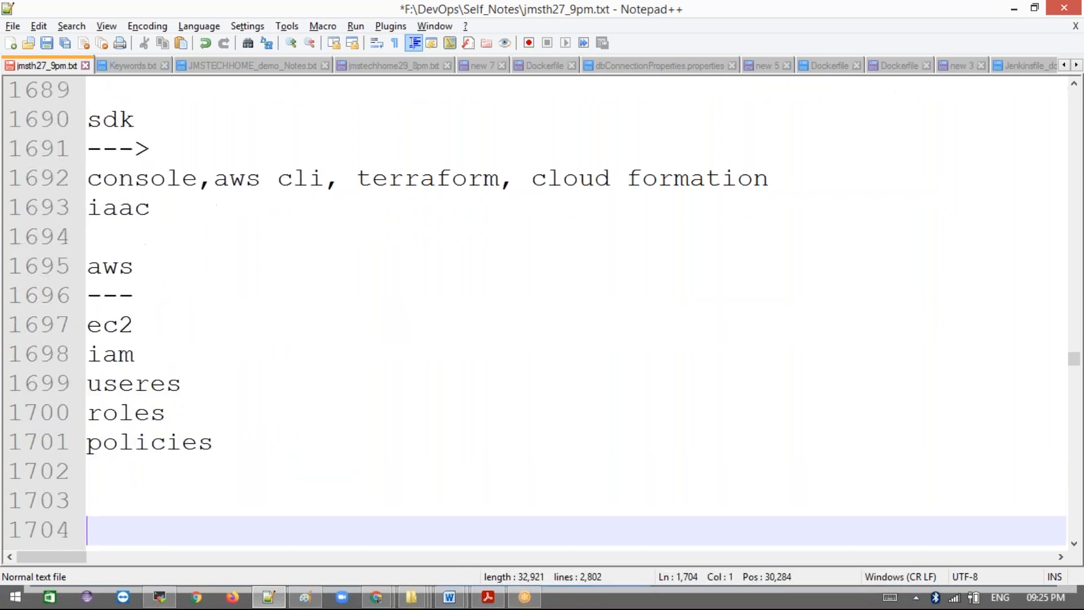
Append '-->physical' to the end of the useres line.
double_click(152, 355)
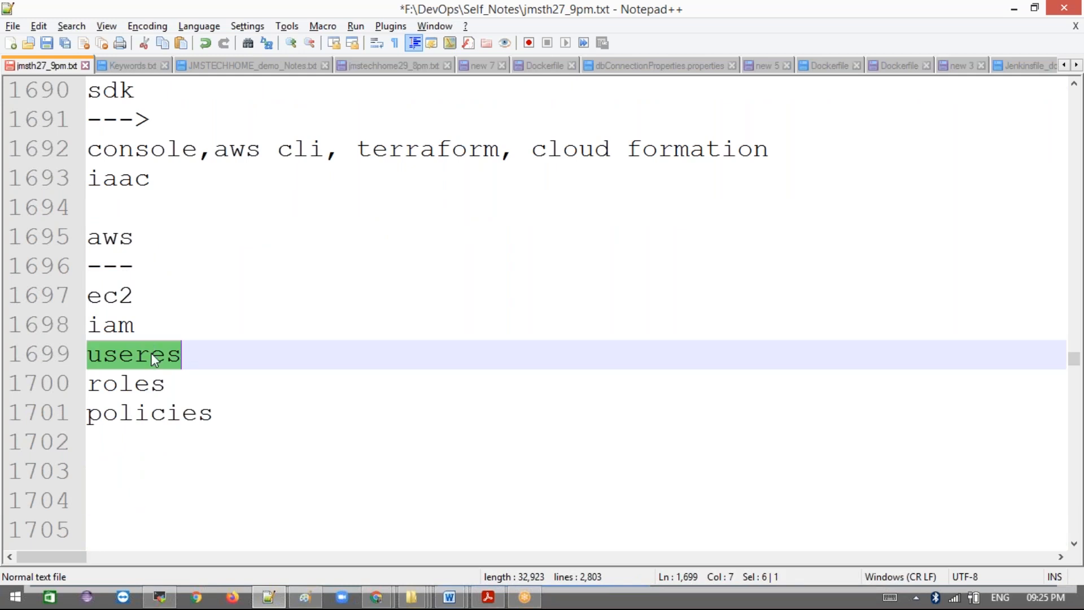
left_click(189, 417)
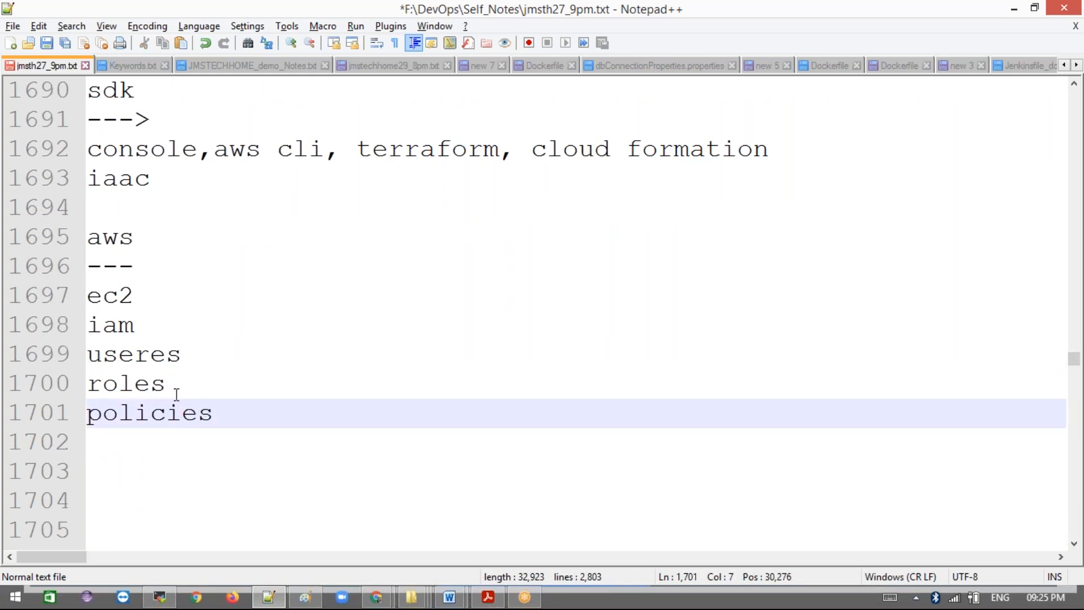
left_click_drag(217, 412, 89, 413)
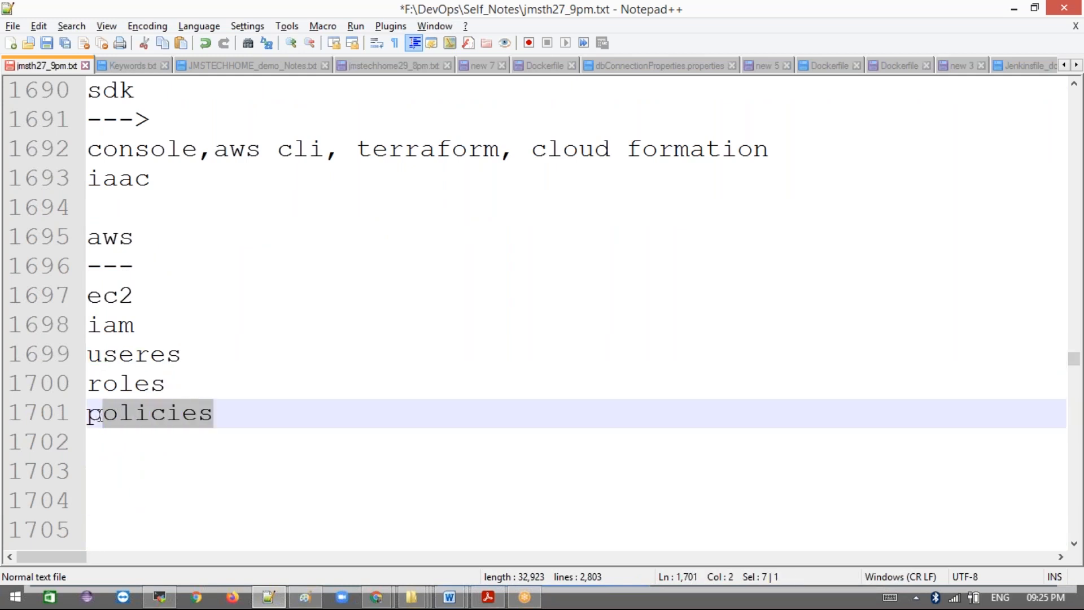
left_click(136, 418)
left_click_drag(181, 356, 119, 354)
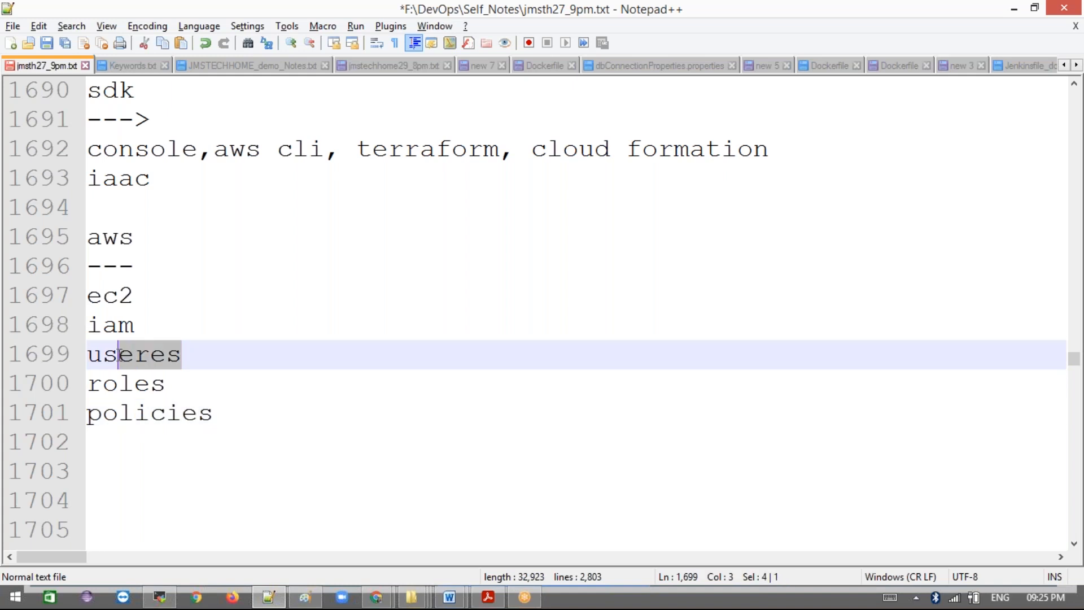
left_click(201, 343)
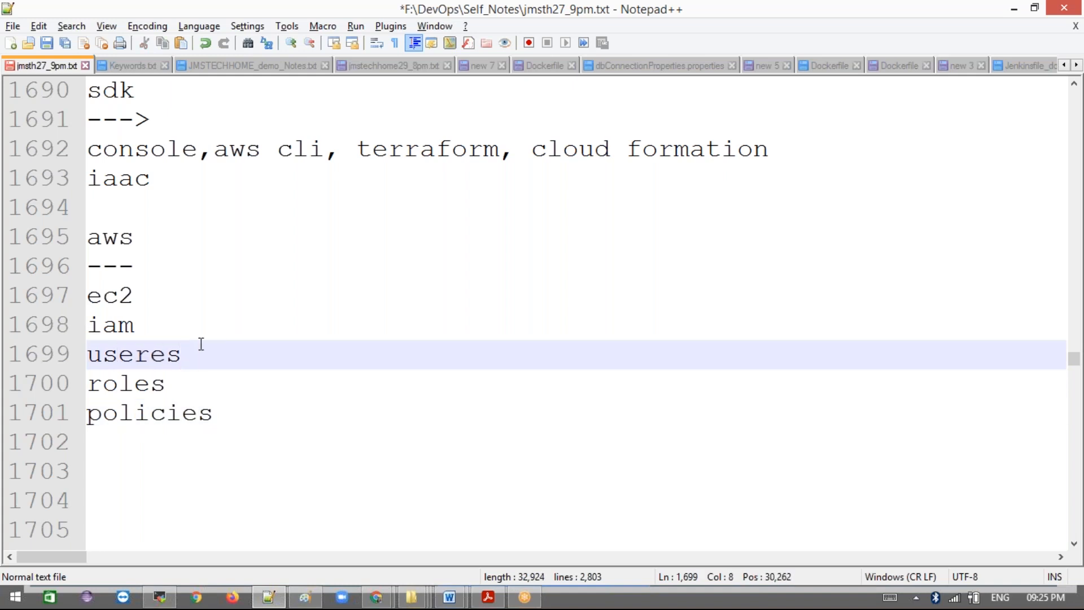
type("-->phy")
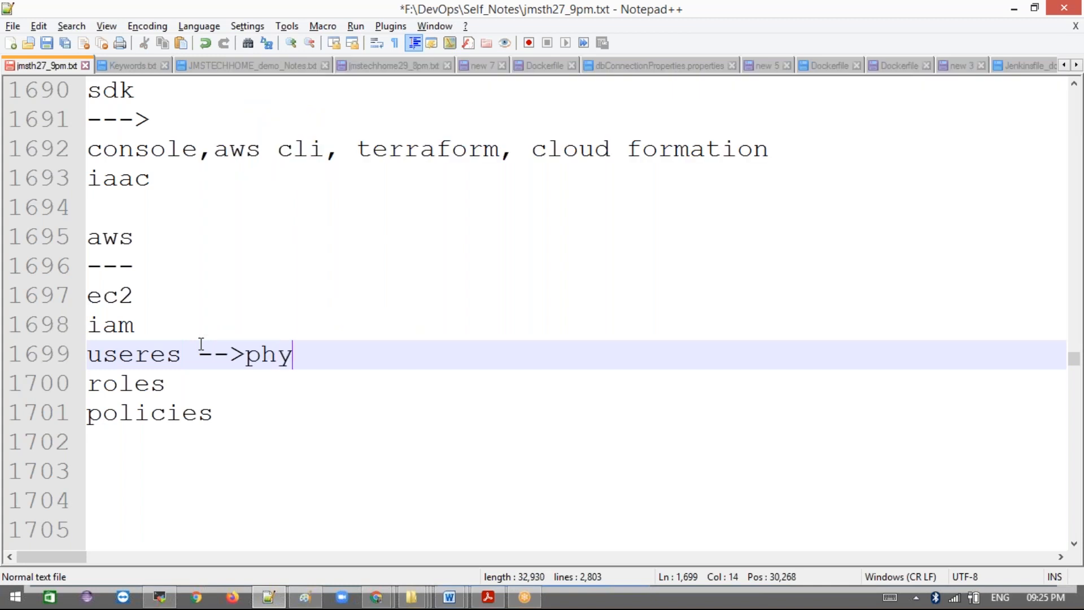
type("sical")
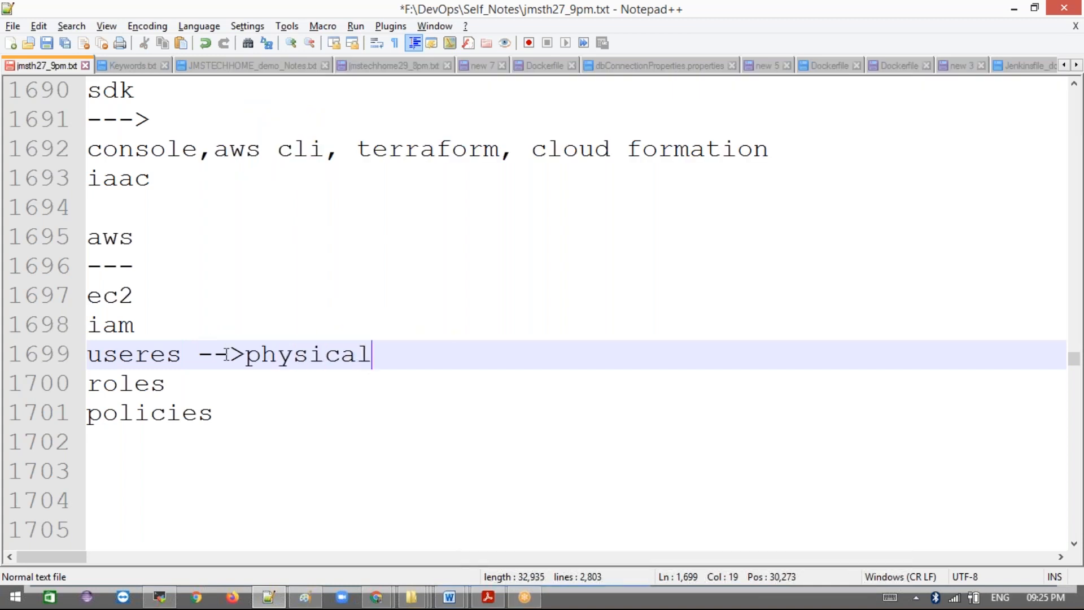
Extend the roles line to read 'roles --> machine --> lambda --> s3'.
left_click(220, 376)
type("--> ")
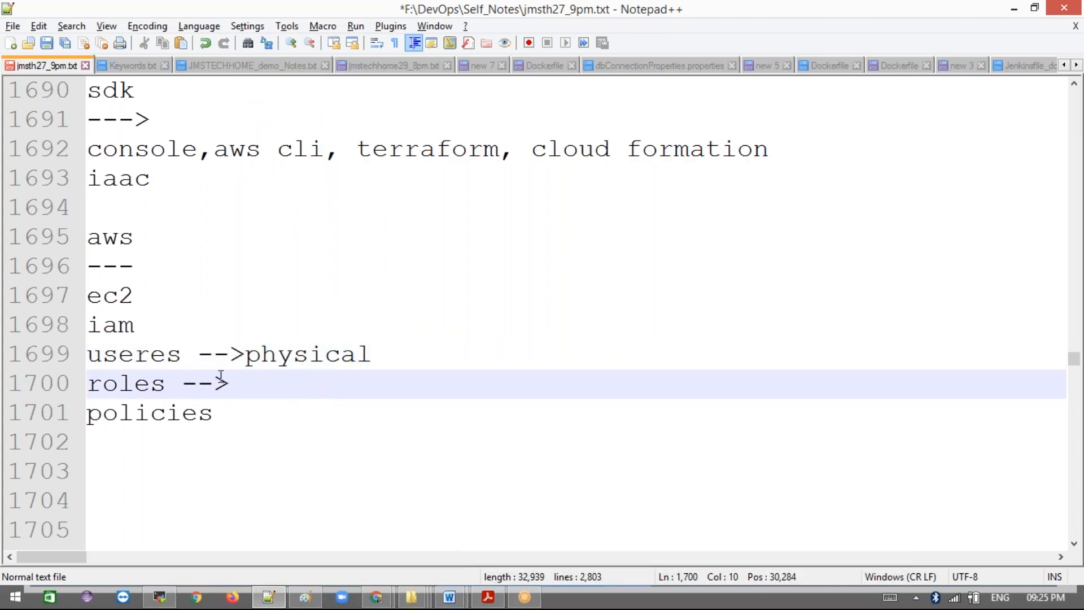
type("machine ")
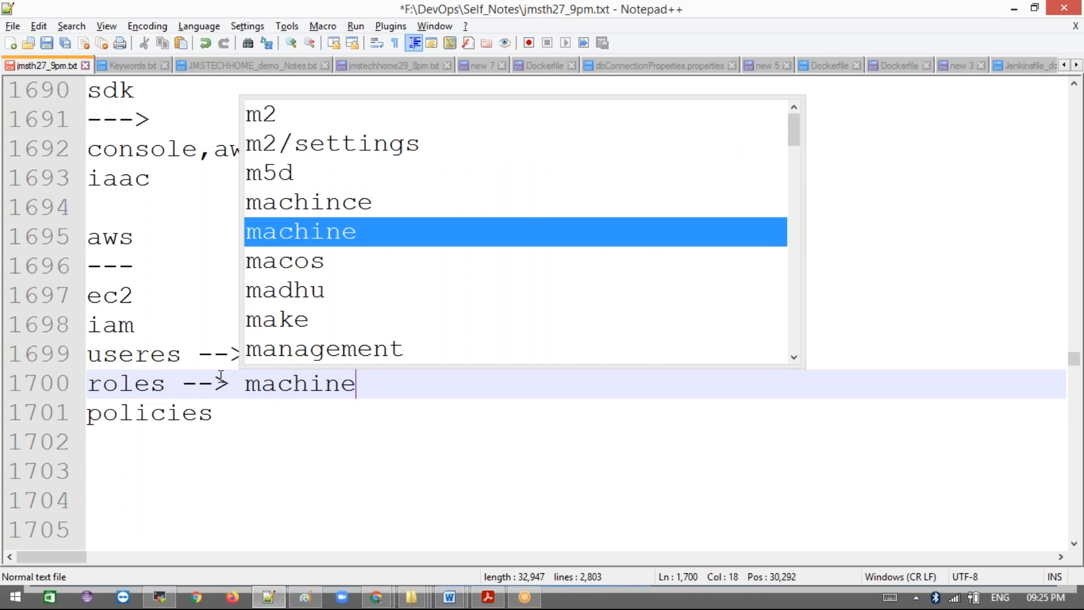
type("0")
key("BackSpace")
type("--")
type("> la")
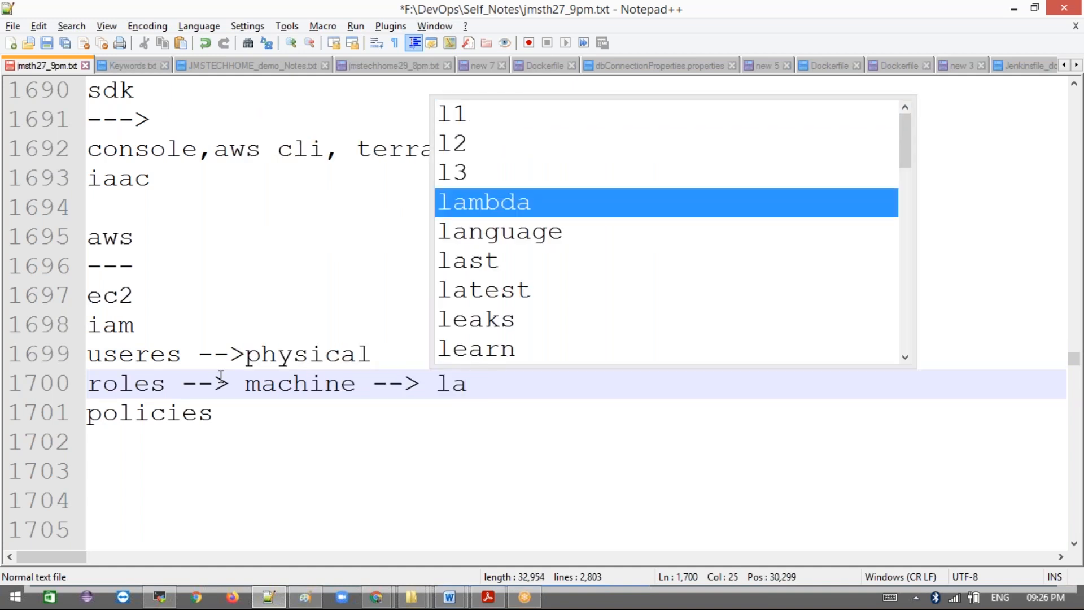
type("mbd")
key("BackSpace")
type("bda --> ")
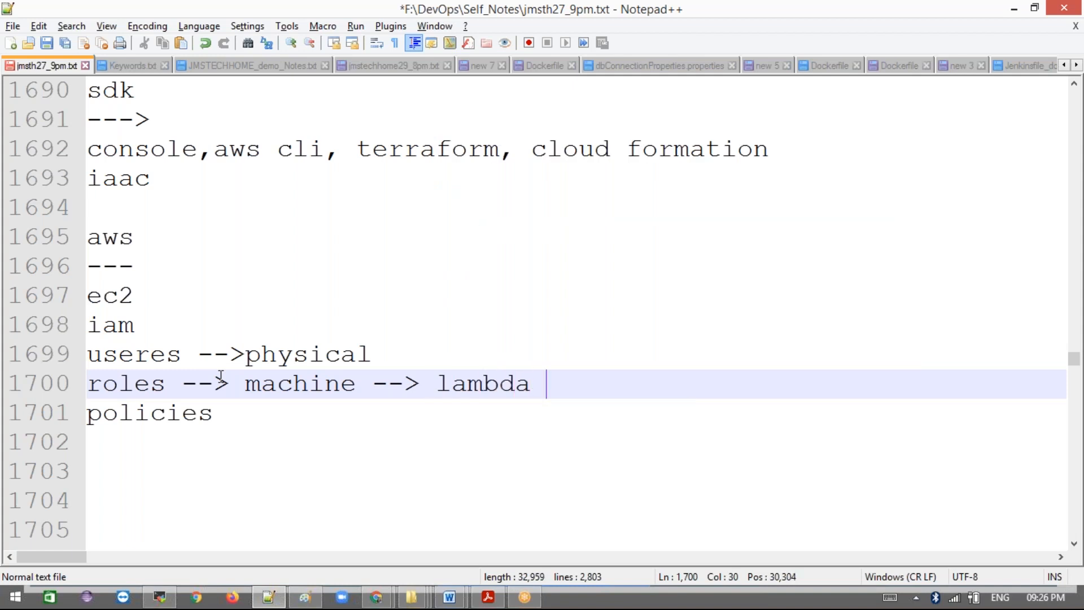
type("s")
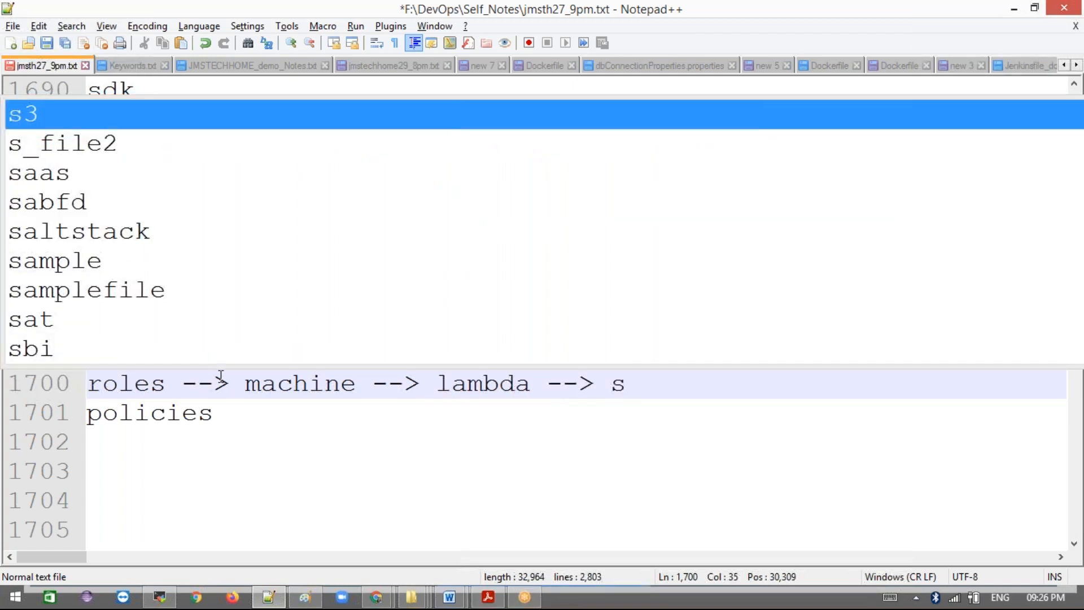
type("3")
Add an 'ec2-->s3' note on empty line 1704 below policies.
left_click(476, 382)
left_click_drag(451, 383, 697, 395)
left_click(401, 493)
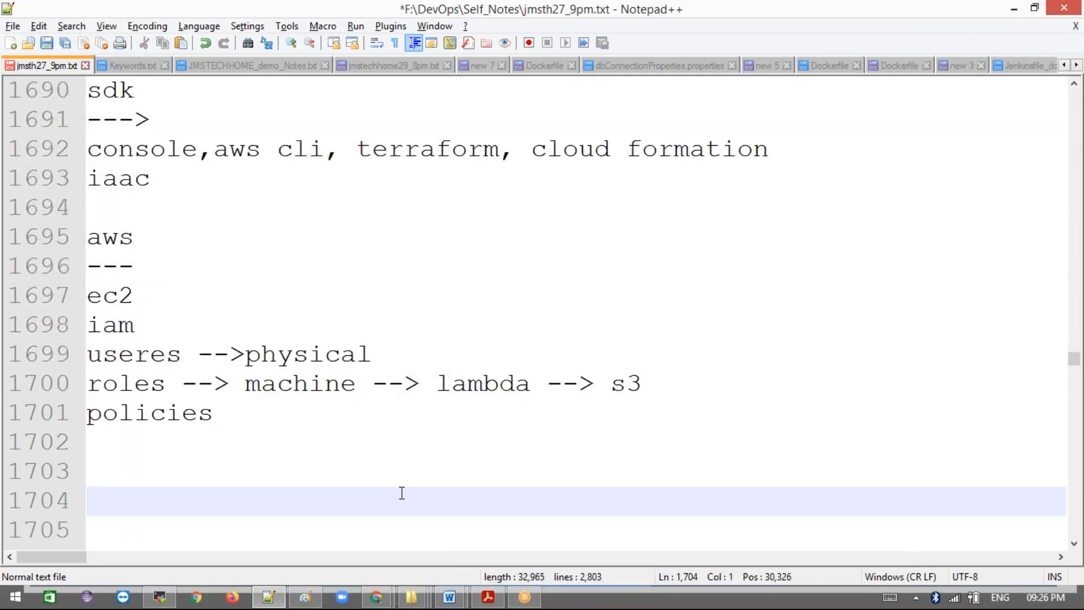
type("ec")
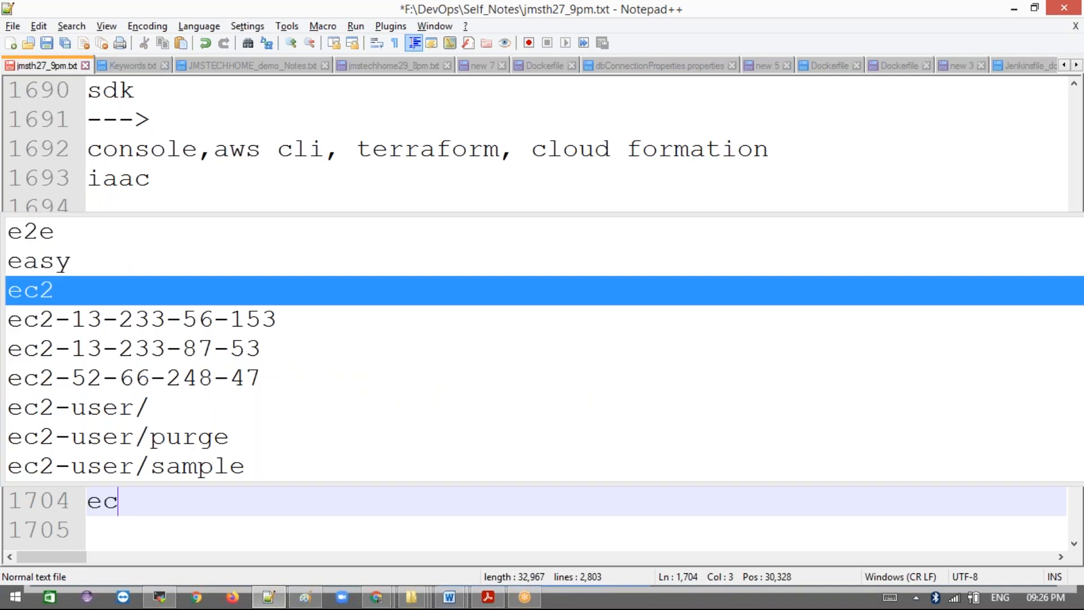
type("3")
key("BackSpace")
type("2-->s3")
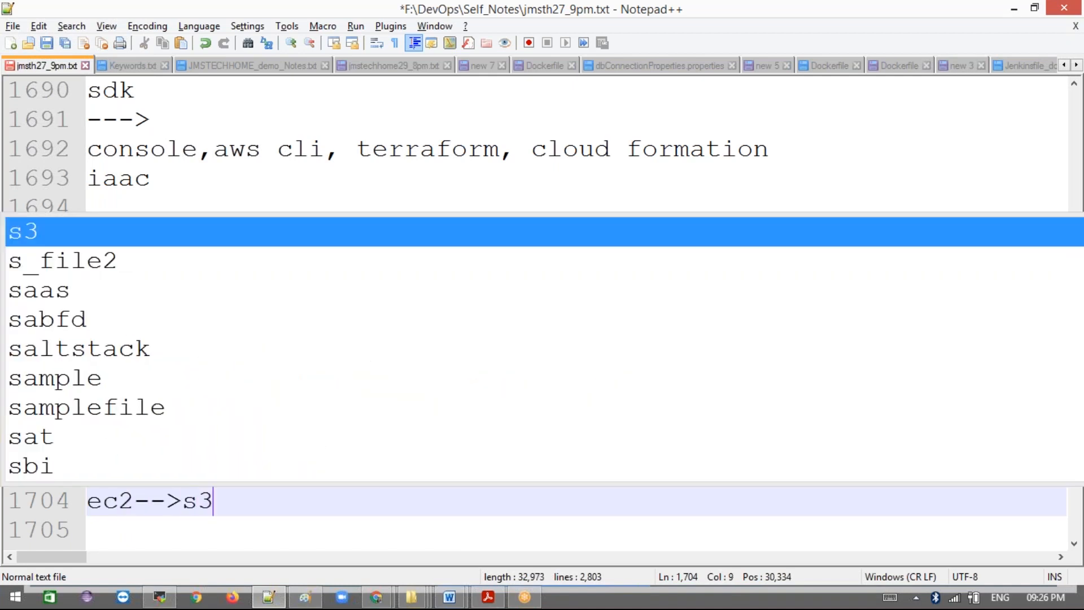
key("Return")
key("Return")
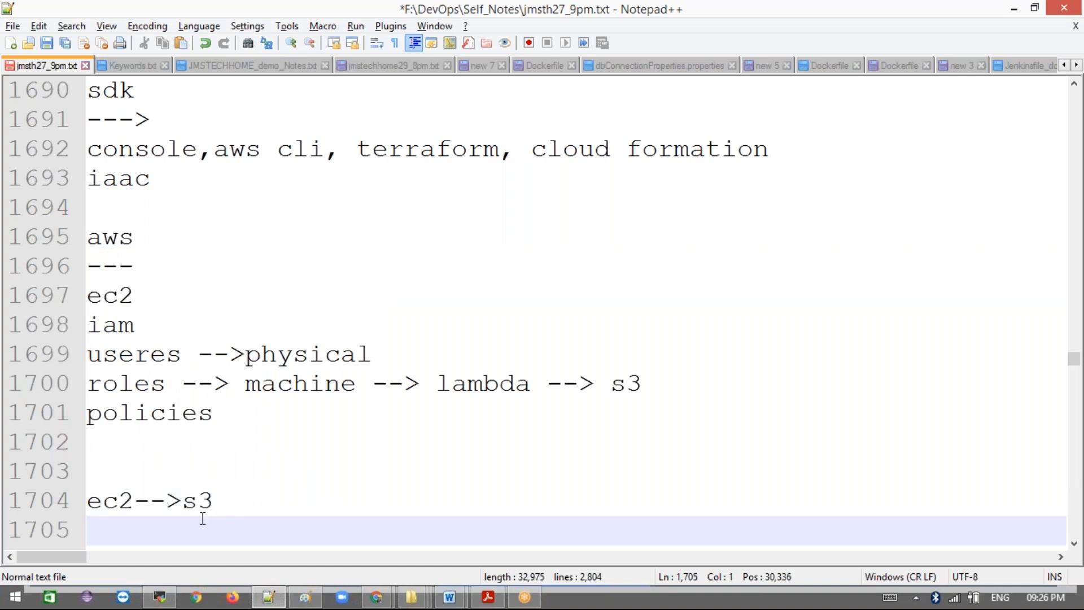
Highlight s3 and ec2 on the ec2-->s3 line while explaining.
left_click_drag(183, 501, 215, 501)
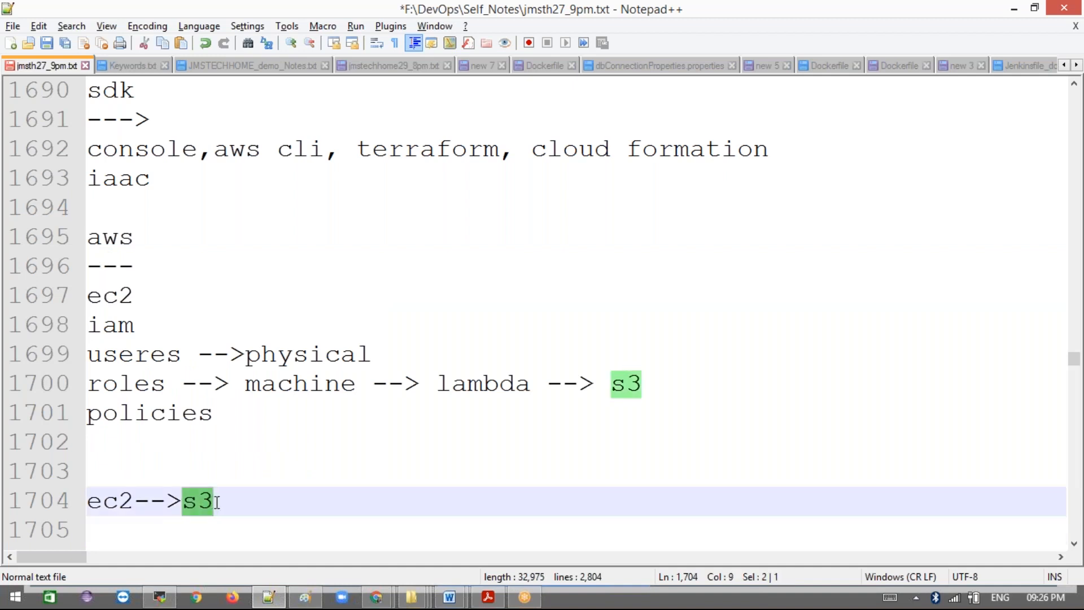
left_click(216, 502)
left_click(169, 497)
double_click(193, 501)
double_click(113, 498)
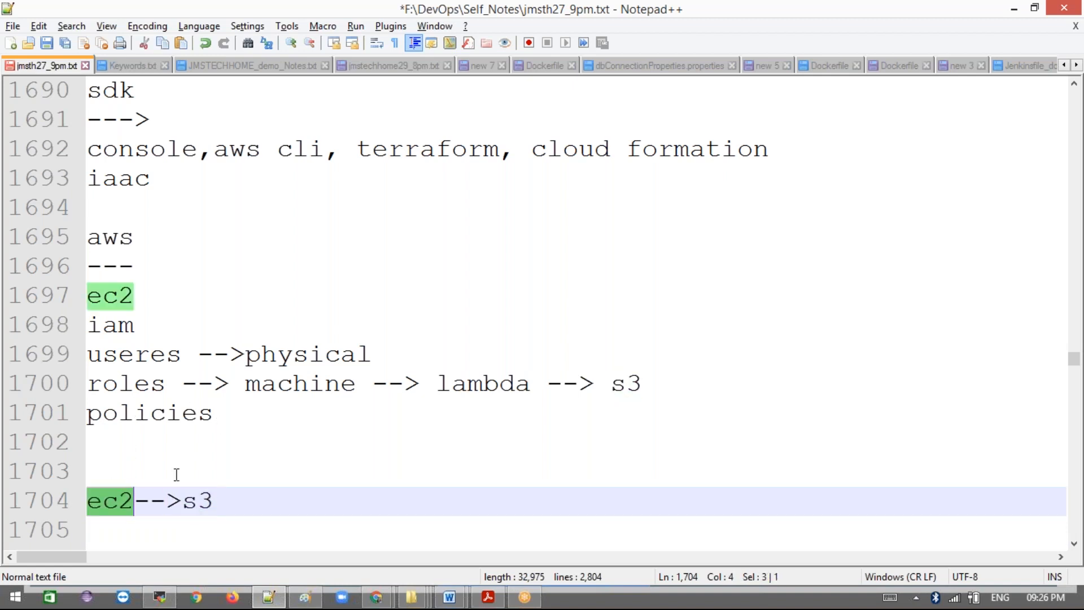
left_click(120, 501)
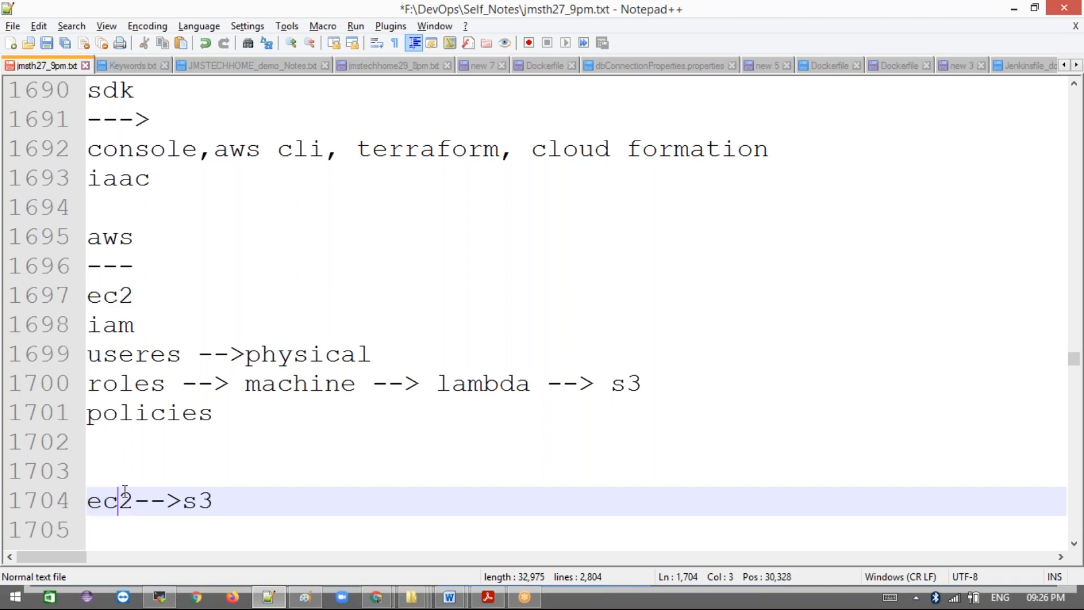
Highlight the words roles and useres in the IAM list to compare them.
double_click(143, 375)
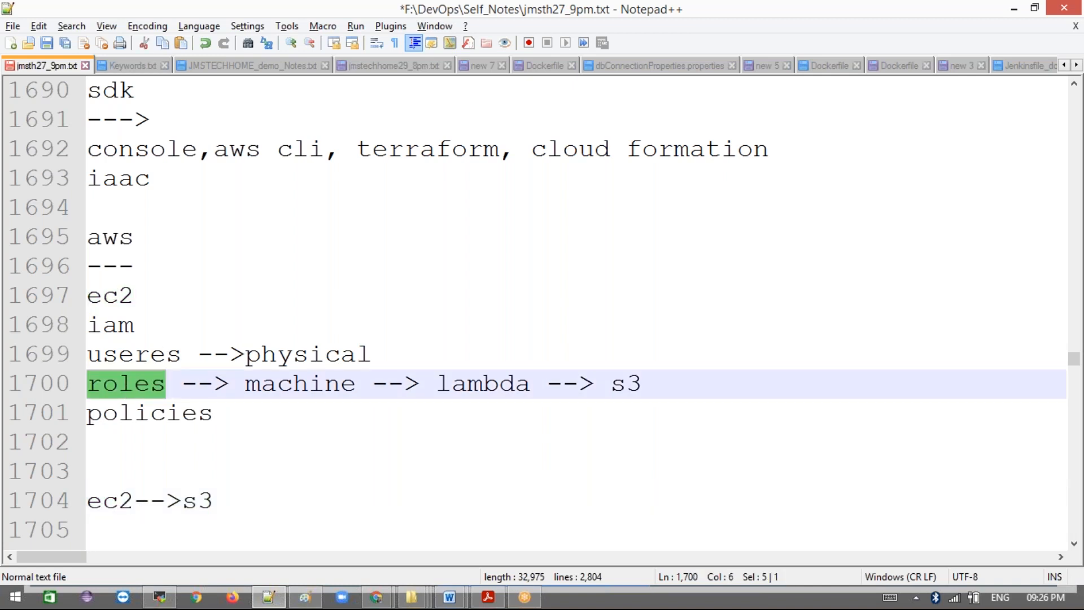
left_click(133, 384)
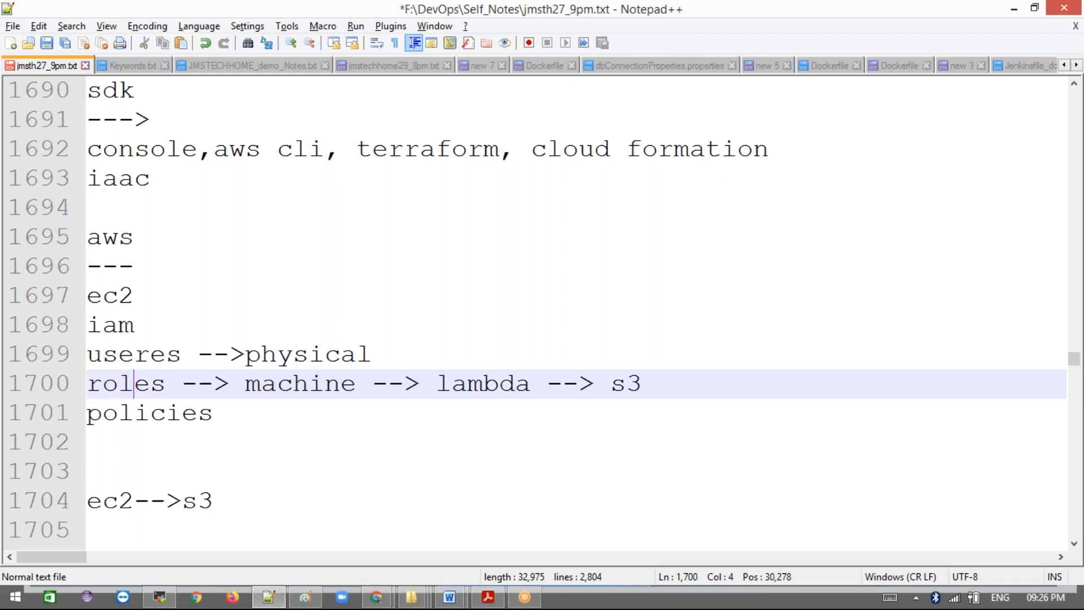
left_click(128, 353)
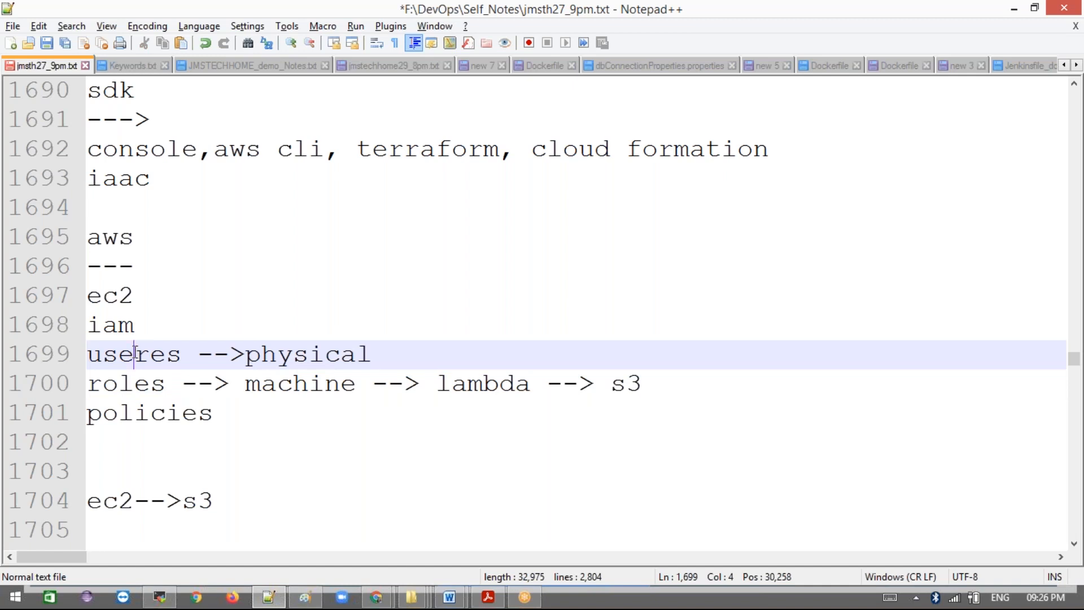
double_click(134, 354)
double_click(115, 384)
left_click(117, 384)
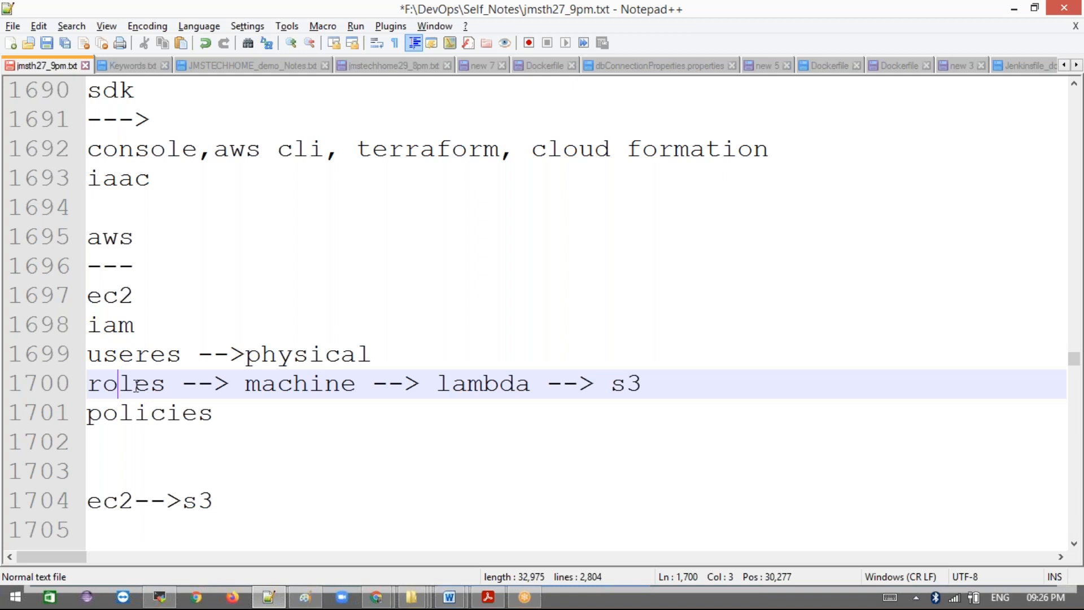
double_click(145, 353)
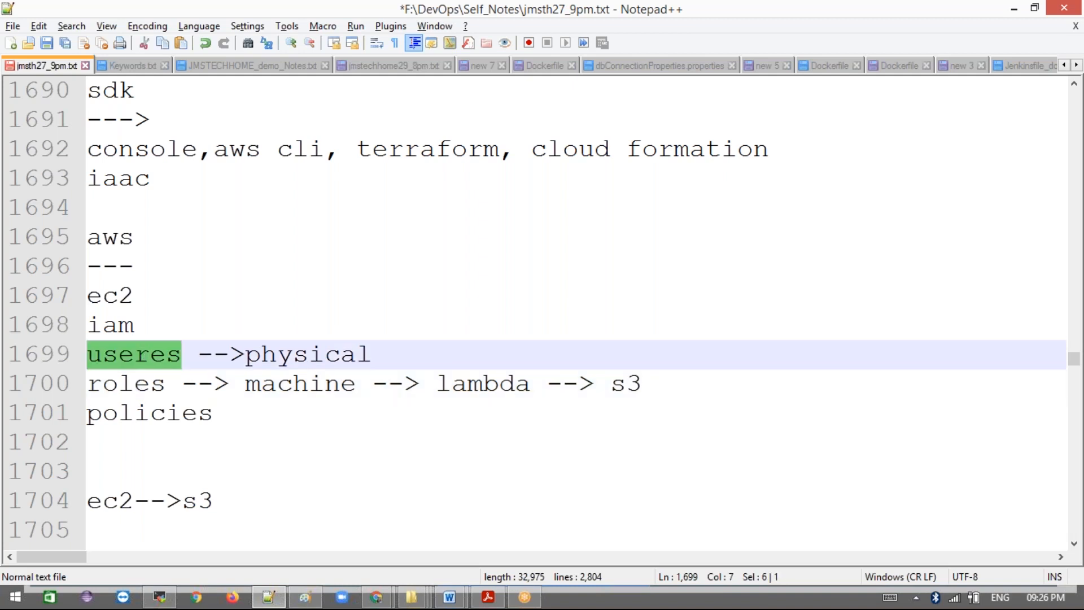
double_click(116, 384)
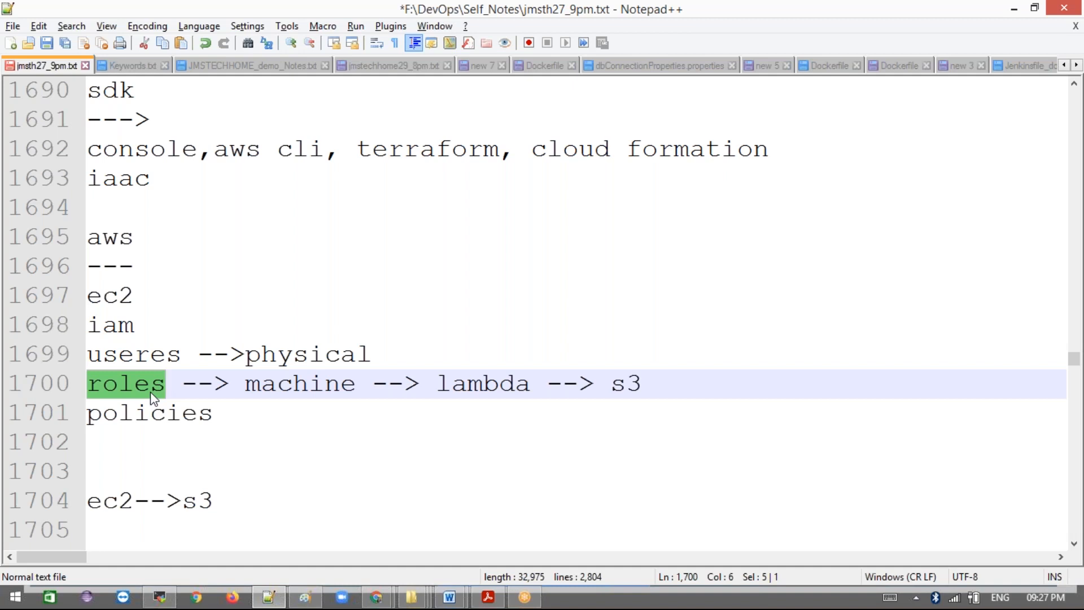
Type 'ec2--> cloudwatch' on line 1705, directly beneath ec2-->s3.
left_click(109, 468)
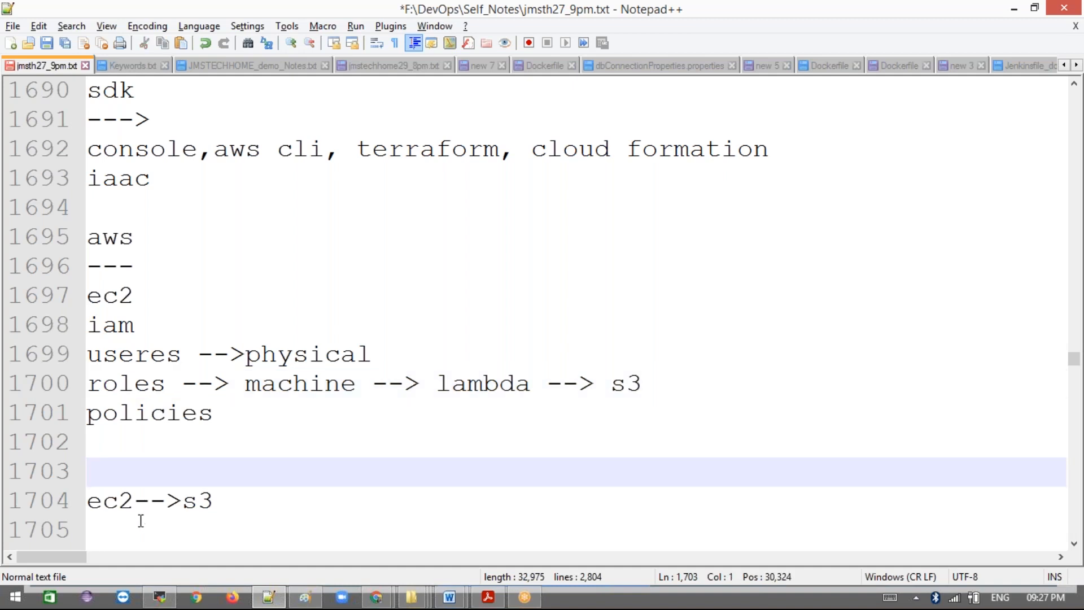
left_click(141, 520)
type("ec")
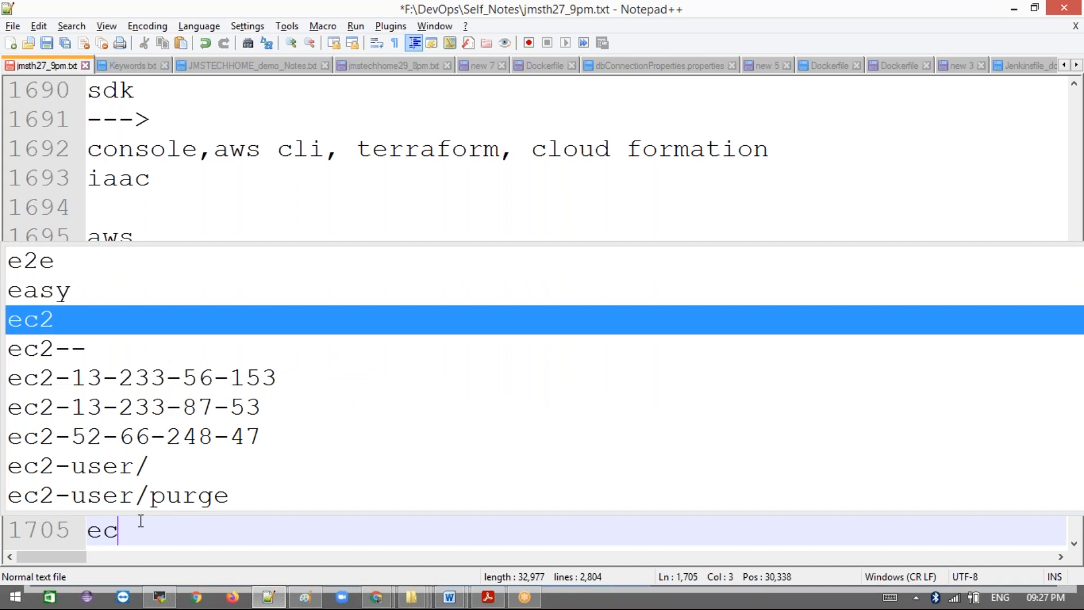
key("Escape")
type("2--")
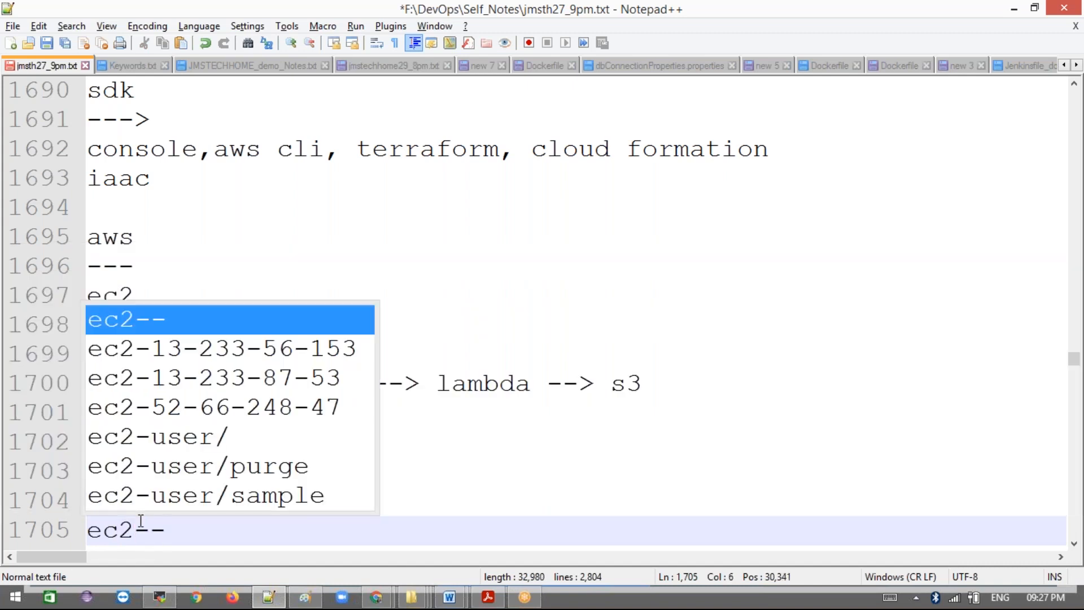
type("> elstic")
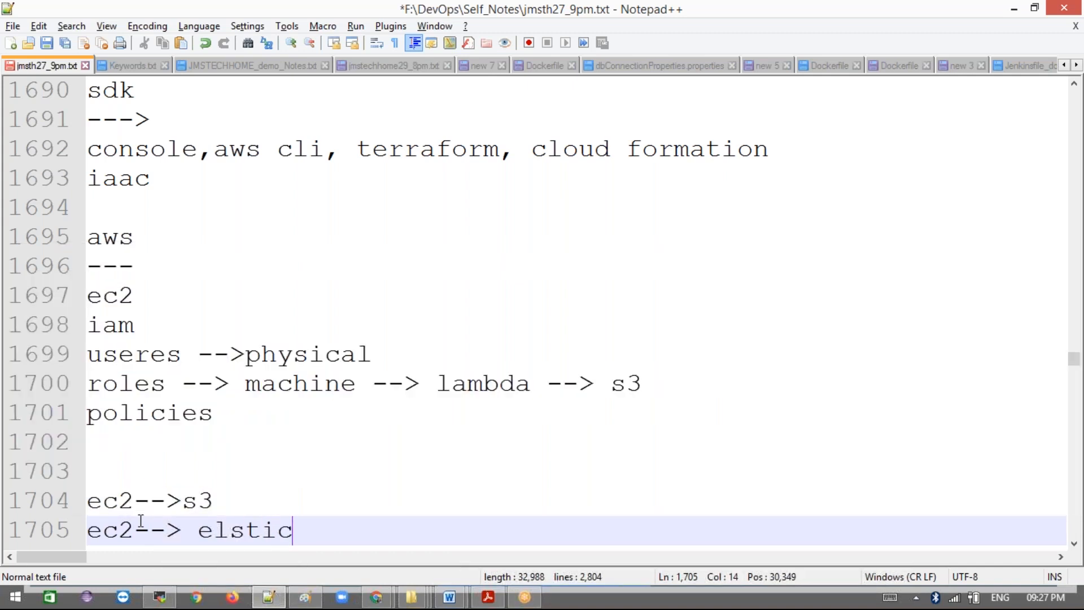
key("BackSpace")
key("BackSpace")
key("BackSpace")
key("BackSpace")
key("BackSpace")
key("BackSpace")
type("clo")
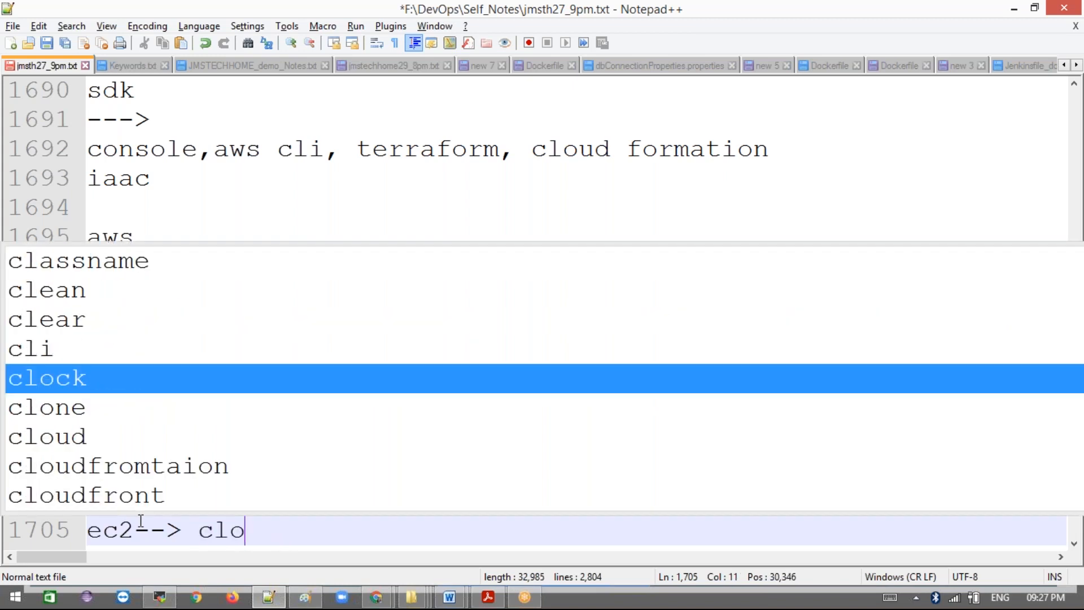
type("udwatcg")
key("BackSpace")
type("h")
key("Return")
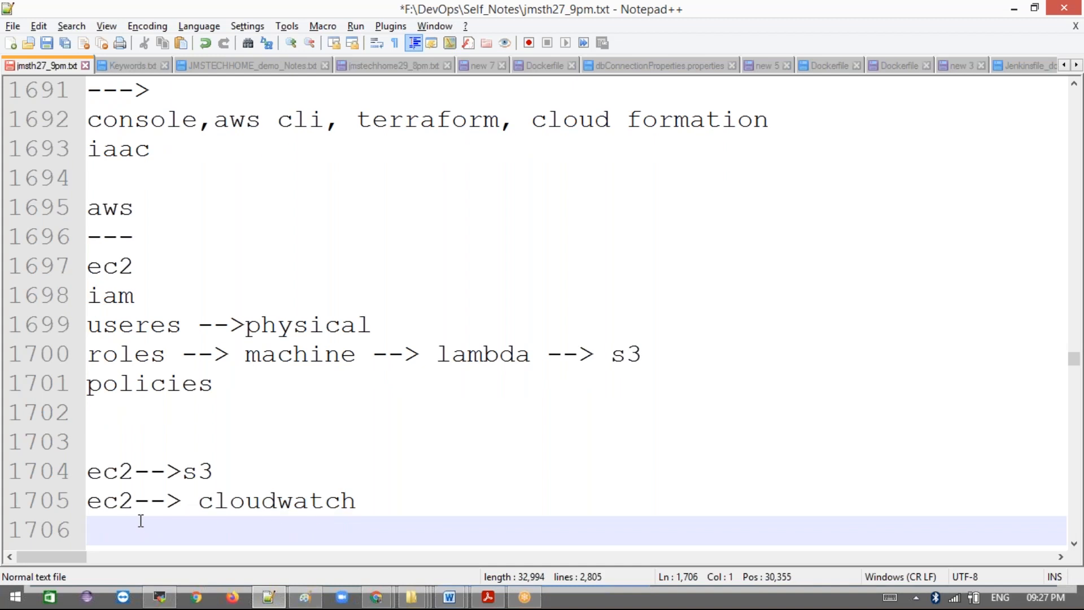
Highlight the two ec2 lines, then roles, useres and iam for emphasis.
left_click_drag(363, 498, 88, 470)
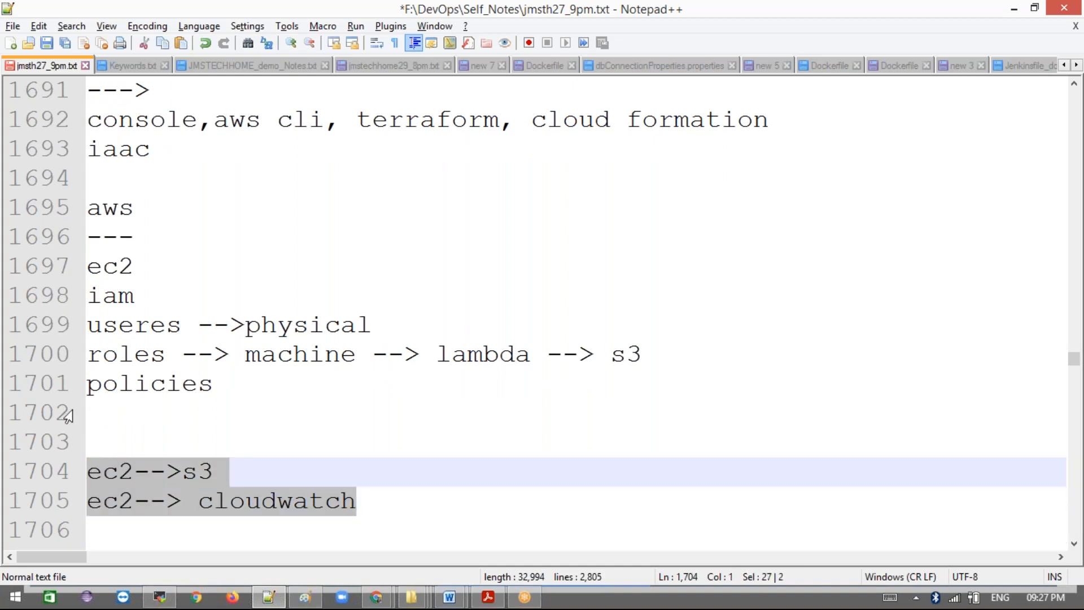
double_click(117, 353)
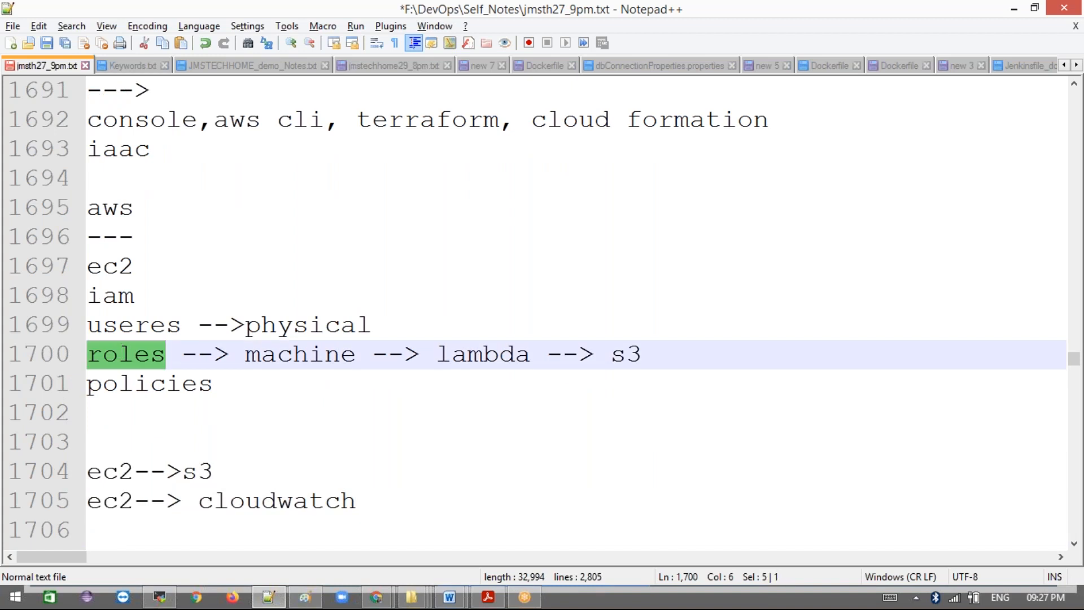
left_click(149, 326)
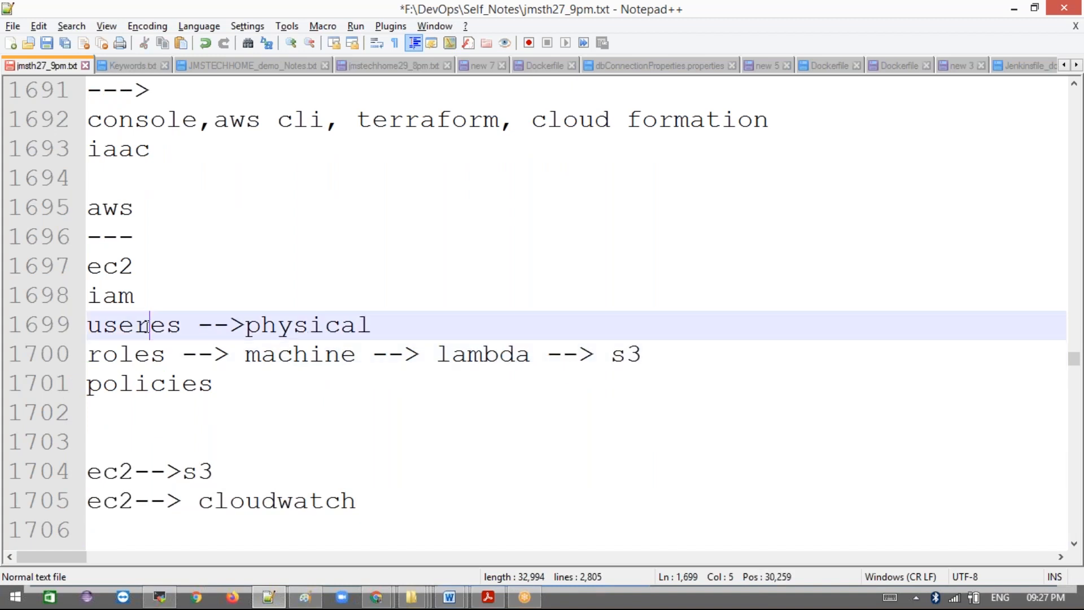
double_click(149, 326)
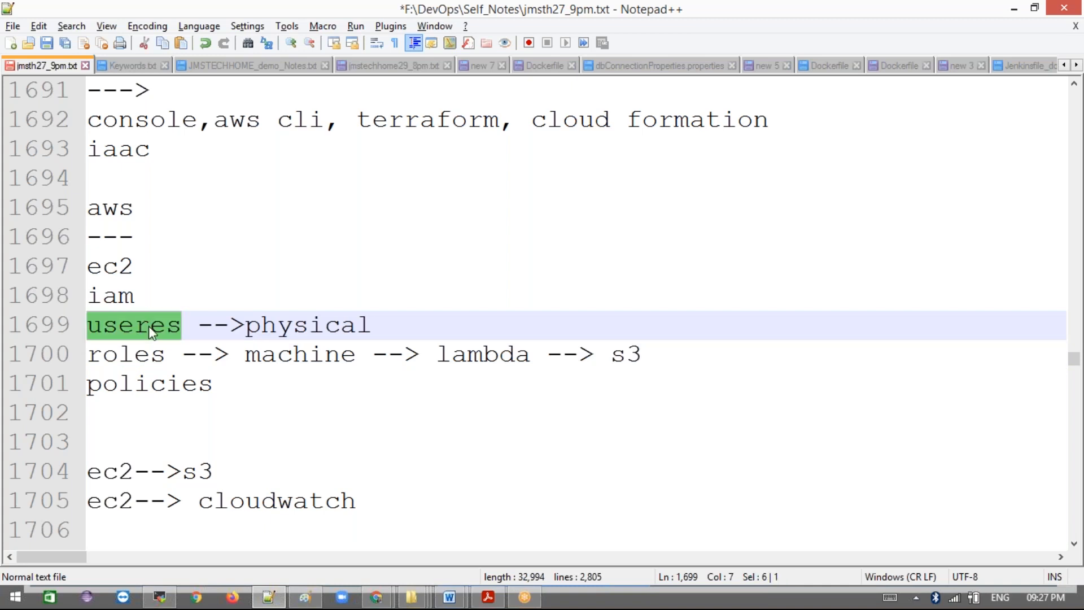
left_click(169, 326)
left_click_drag(176, 327, 87, 326)
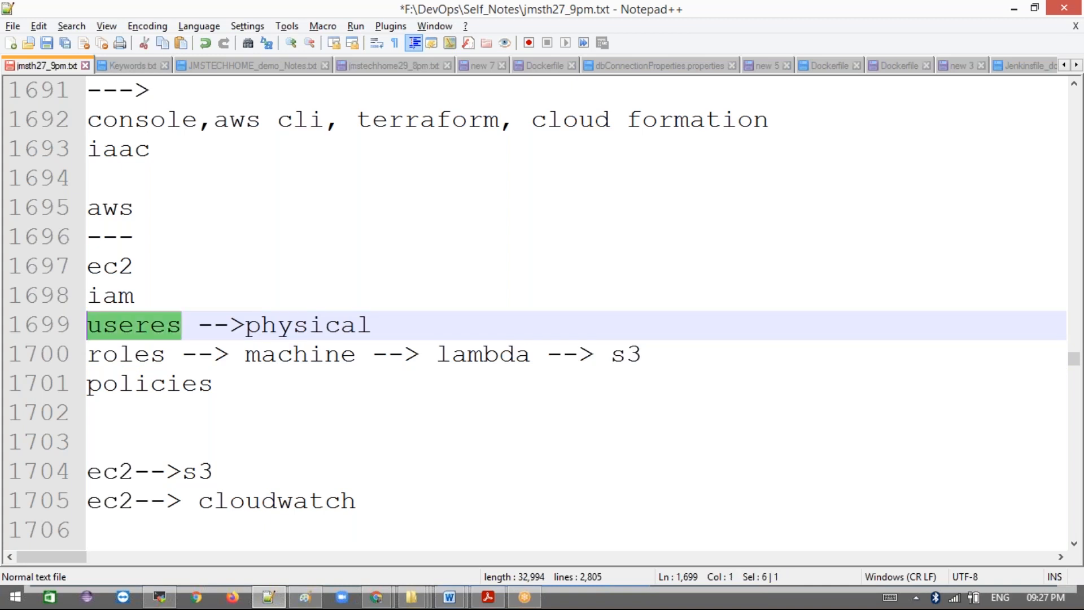
left_click(177, 336)
left_click_drag(134, 296, 88, 296)
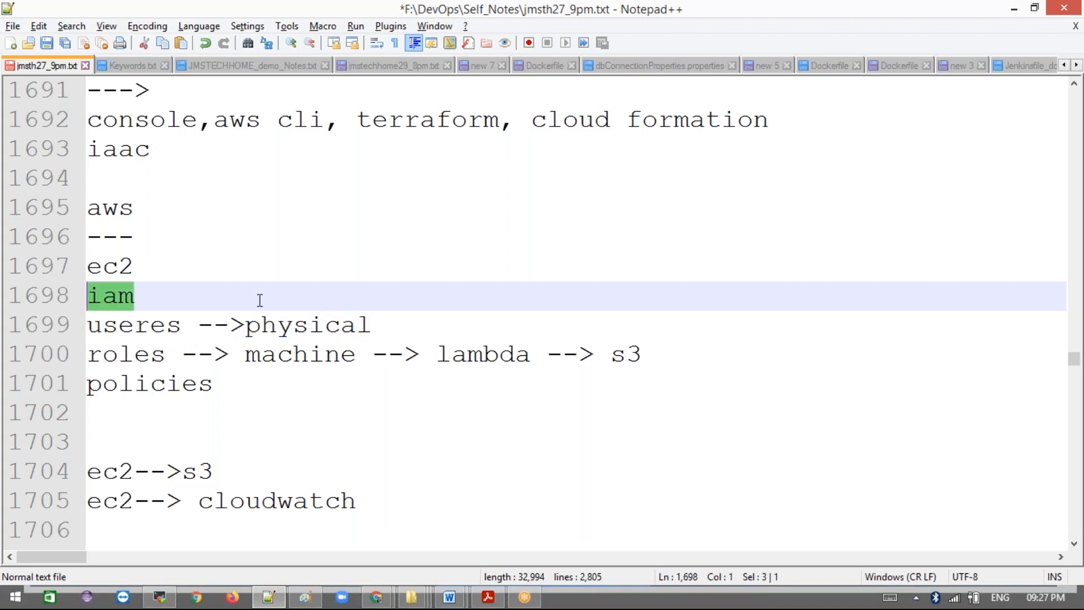
Return to Chrome's EC2 instances tab and close the Connect instructions dialog.
mouse_move(379, 601)
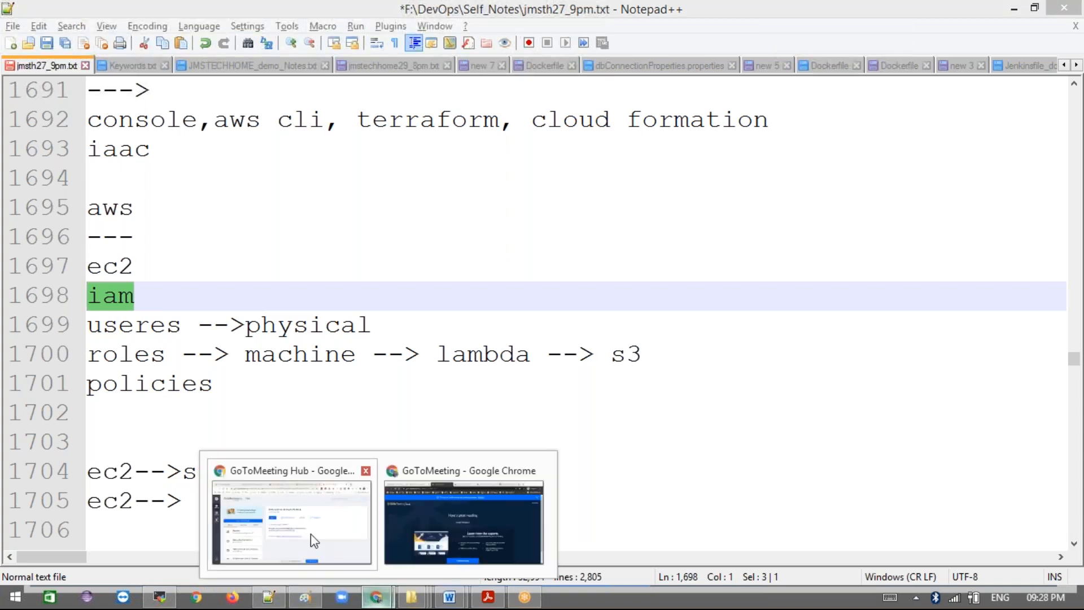
left_click(293, 514)
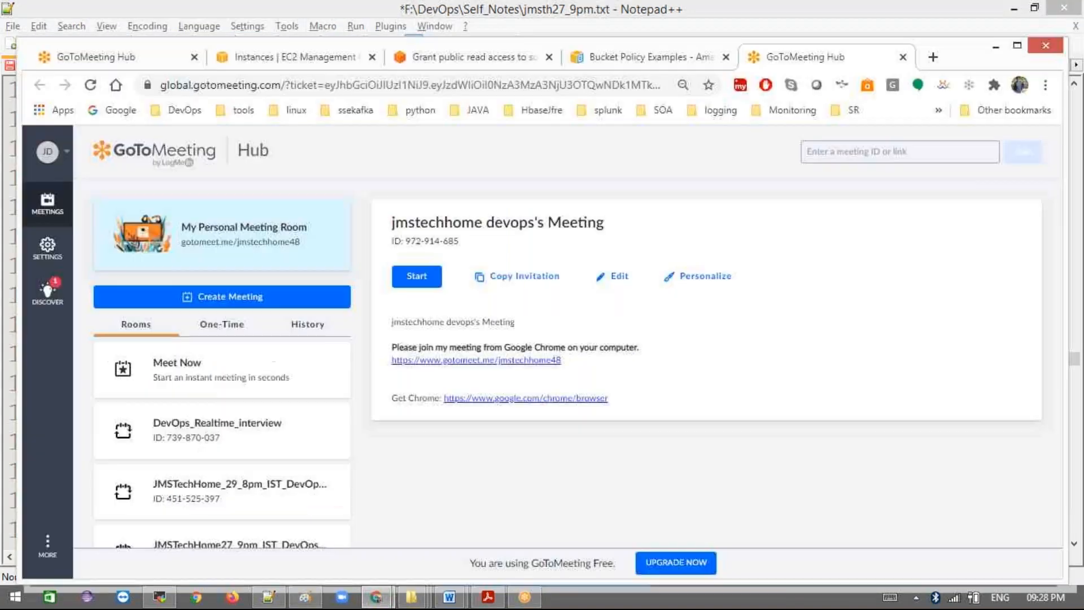
left_click(281, 62)
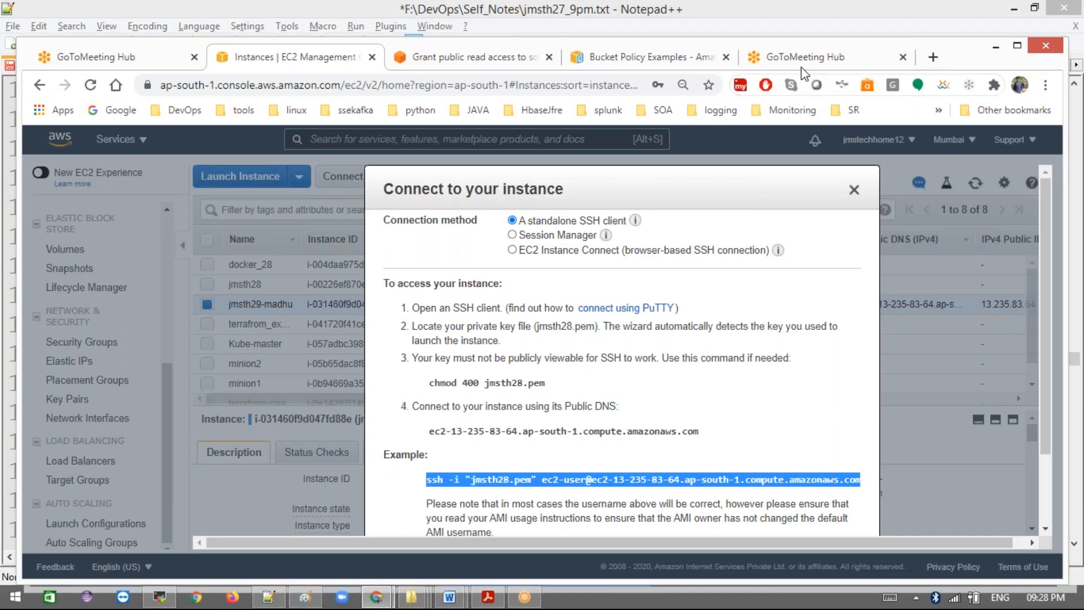
left_click(852, 192)
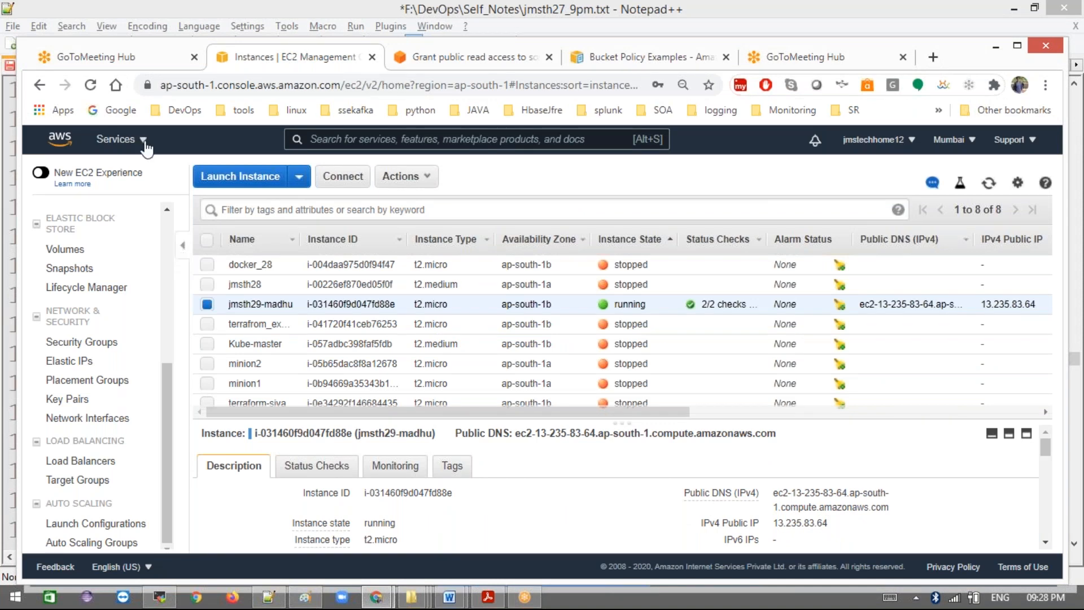
Search the AWS services for 'iam' and open the IAM service.
left_click(335, 143)
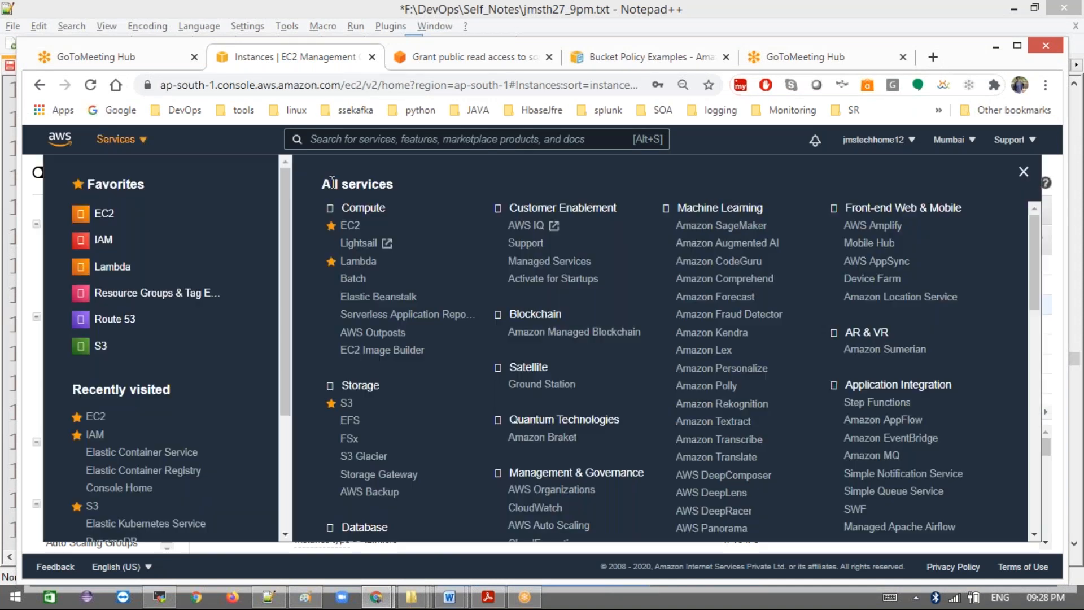
left_click(334, 145)
type("iam")
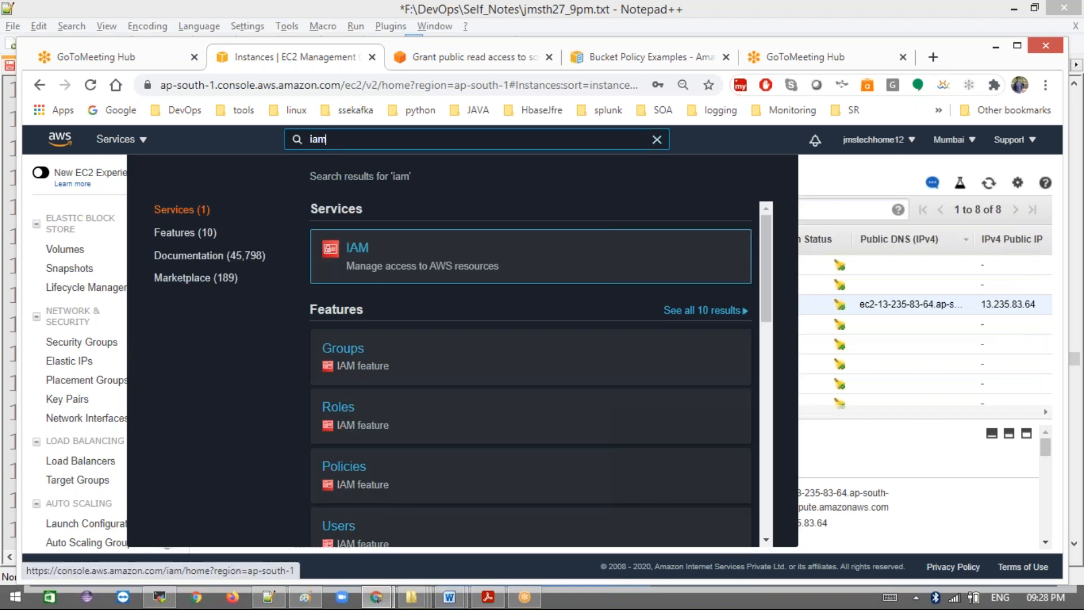
left_click(390, 247)
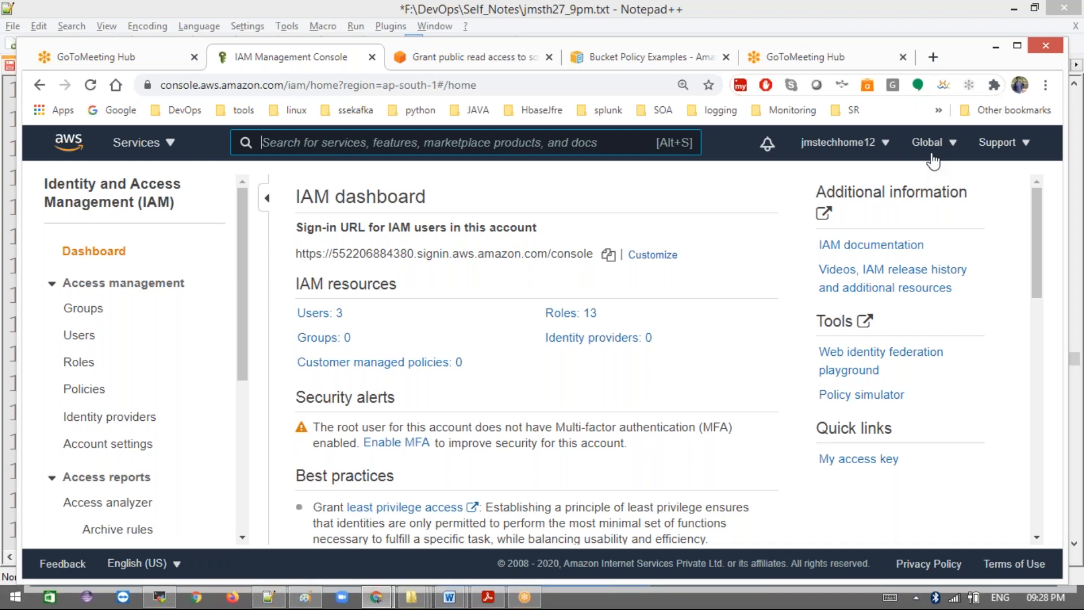
Check the Global region dropdown for IAM, then close it.
left_click(930, 156)
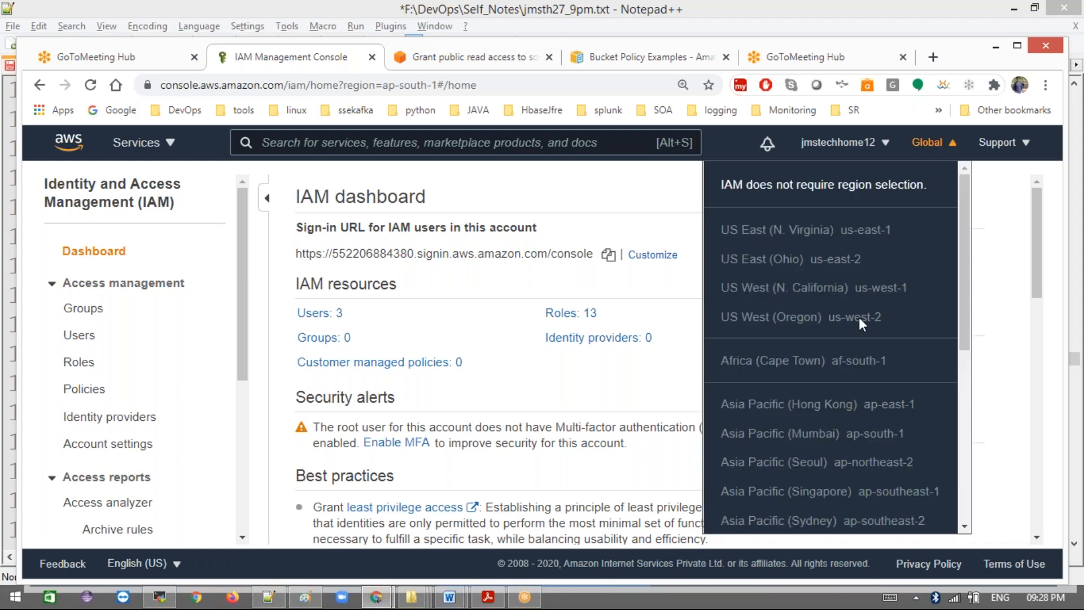
left_click_drag(960, 328, 956, 216)
left_click(548, 192)
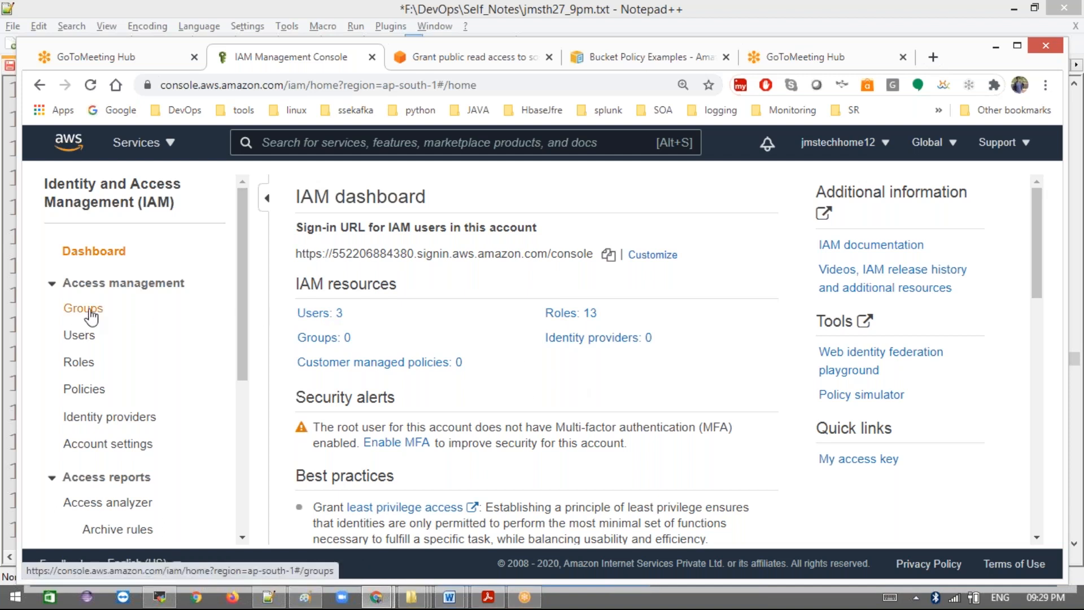
Open the IAM Users list, toggle the jenkins and anisble checkboxes, and begin adding a user.
left_click(75, 337)
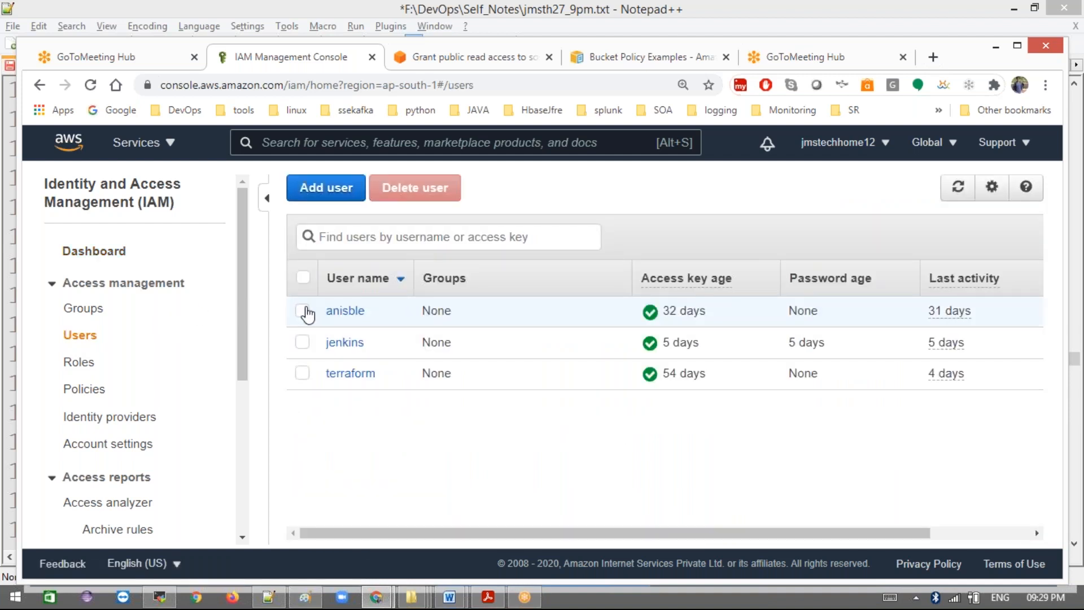
left_click(303, 342)
left_click(303, 310)
left_click(303, 342)
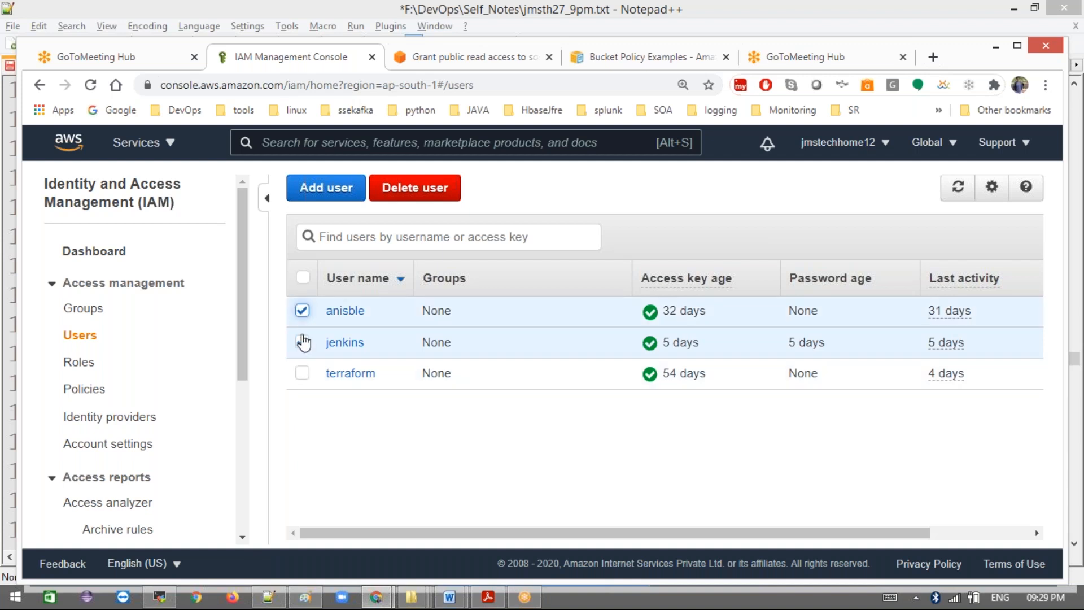
left_click(303, 342)
left_click(302, 311)
left_click(300, 344)
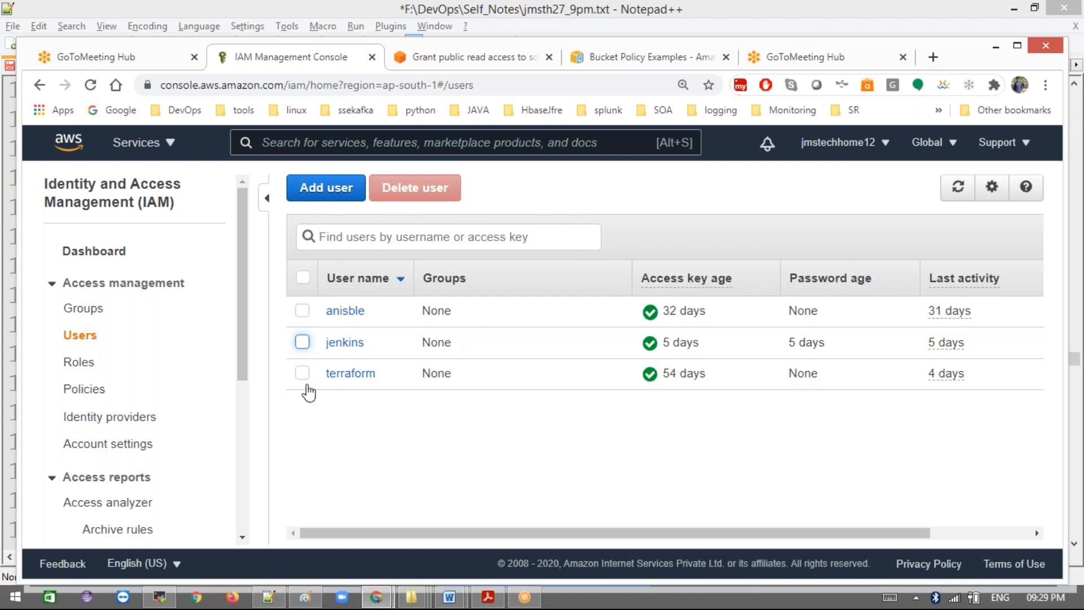
left_click(333, 195)
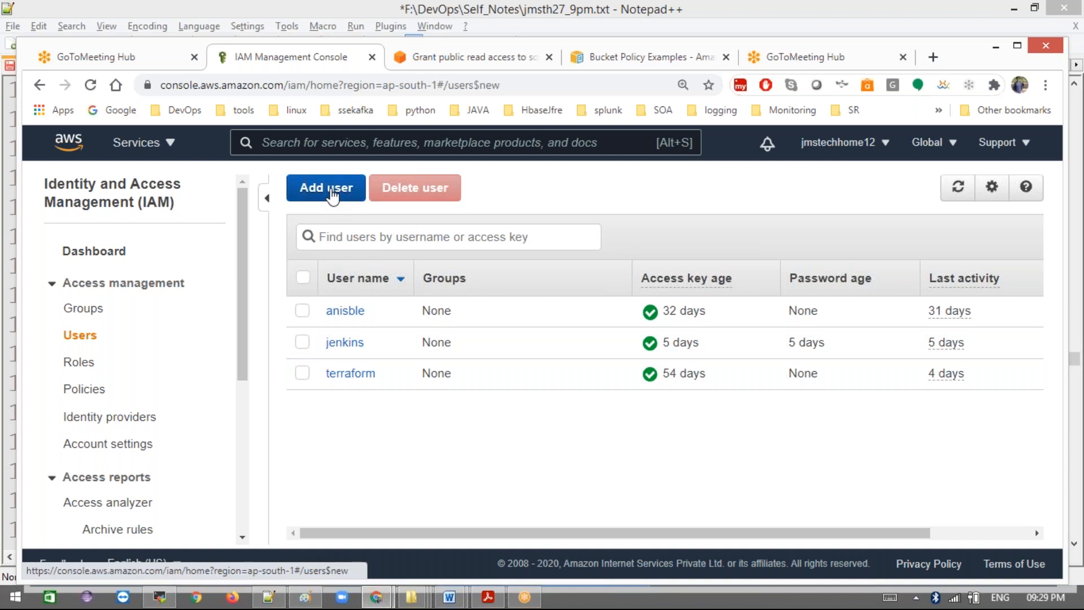
Enter the user name siva, briefly adding then removing two extra user rows.
left_click(369, 325)
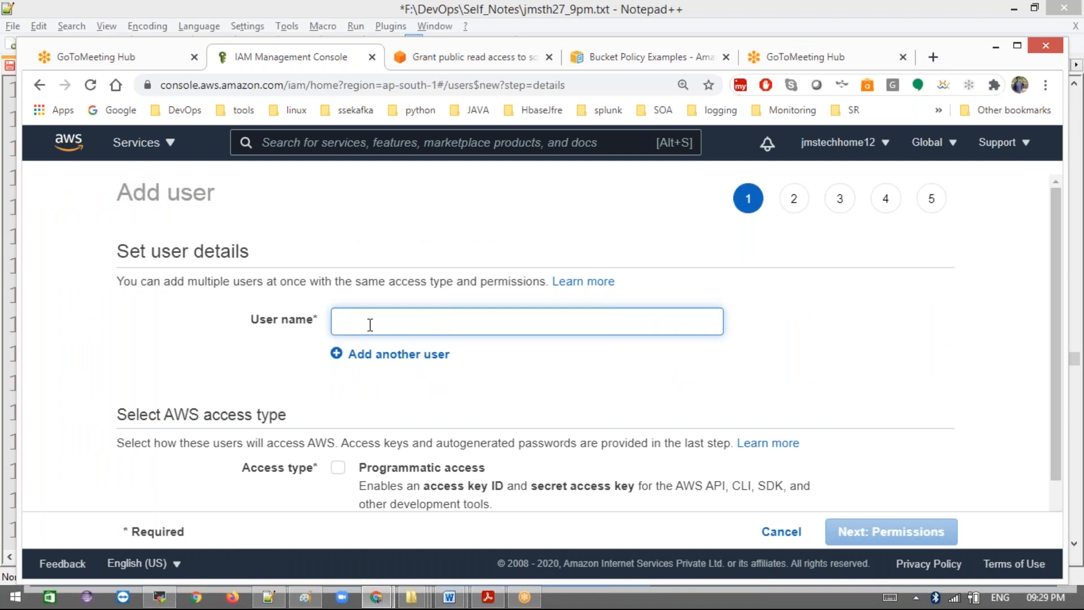
type("siva")
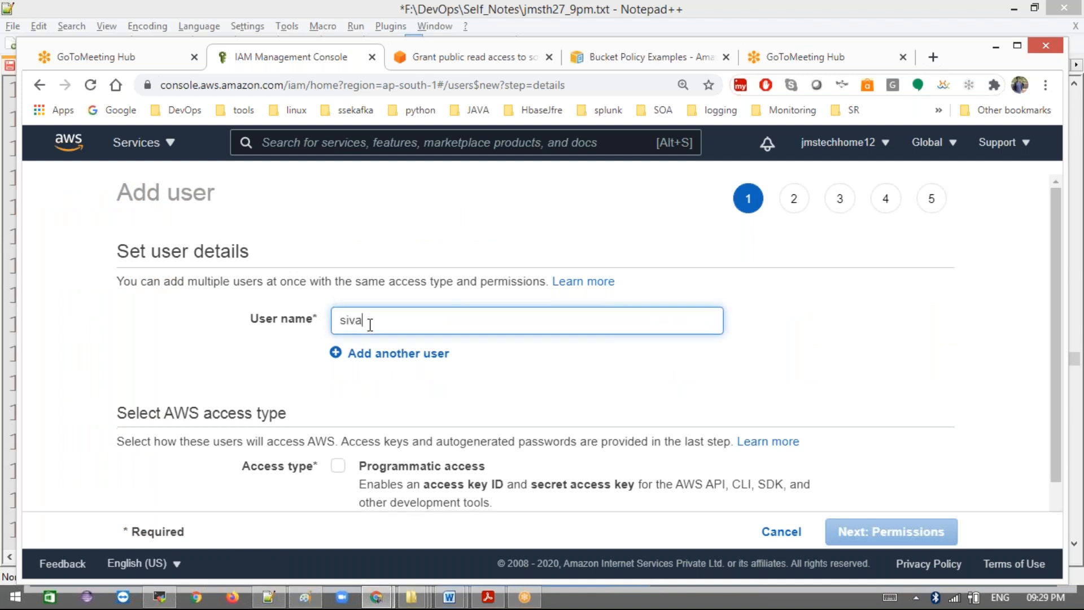
left_click(346, 355)
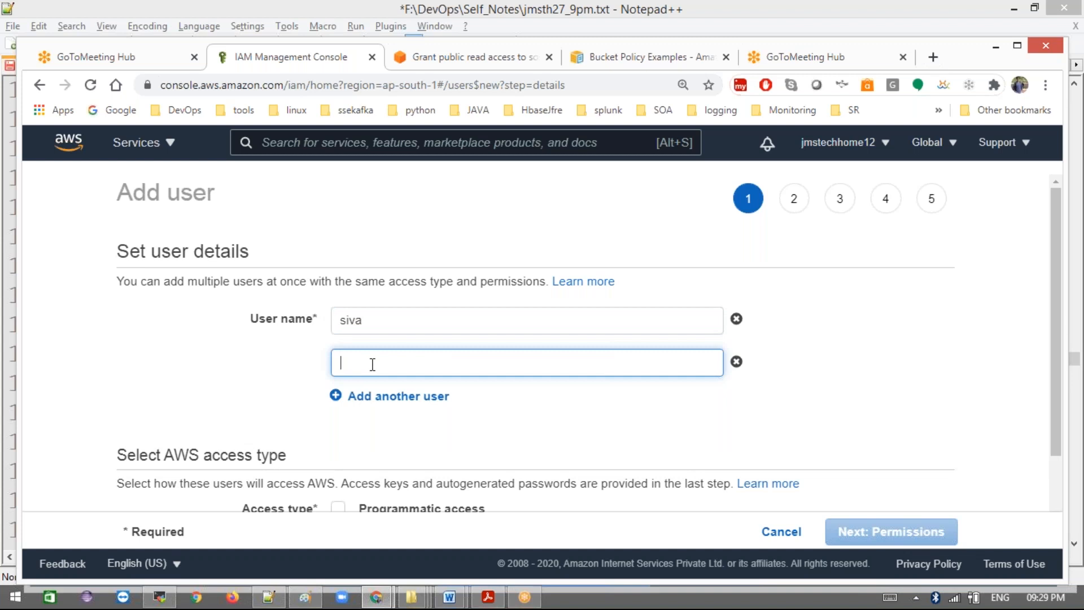
type("latha")
left_click(346, 397)
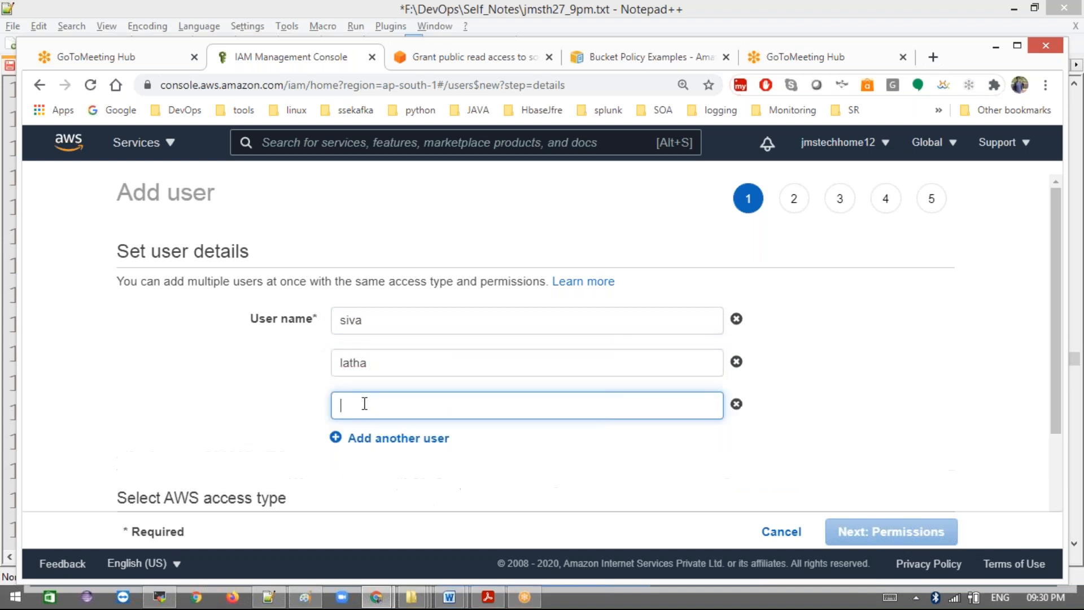
type("punu")
left_click(736, 406)
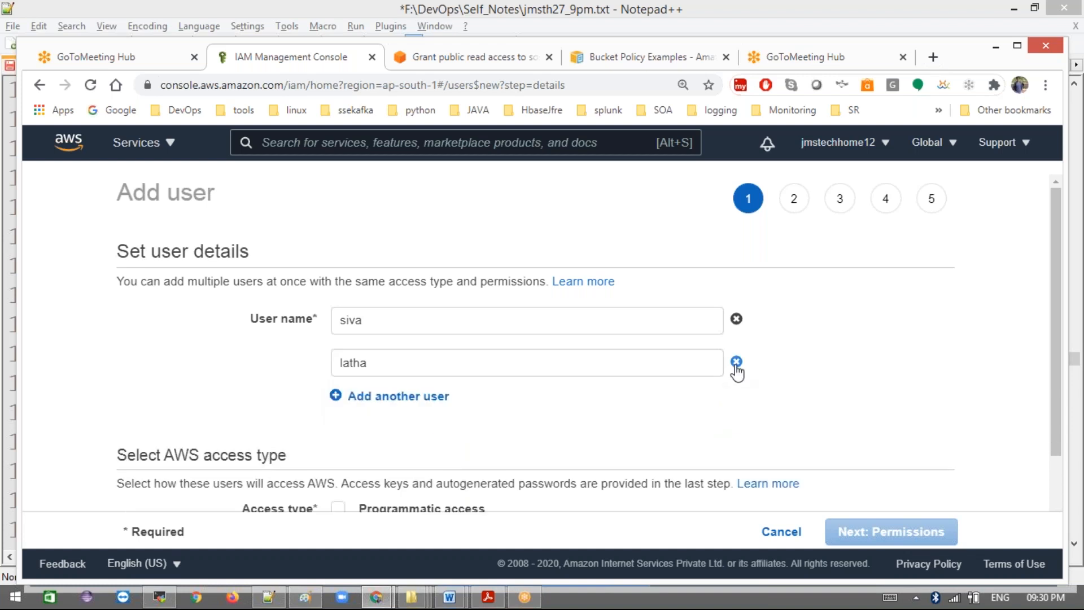
left_click(736, 363)
Tick both Programmatic access and AWS Management Console access.
scroll(1056, 330, "down", 2)
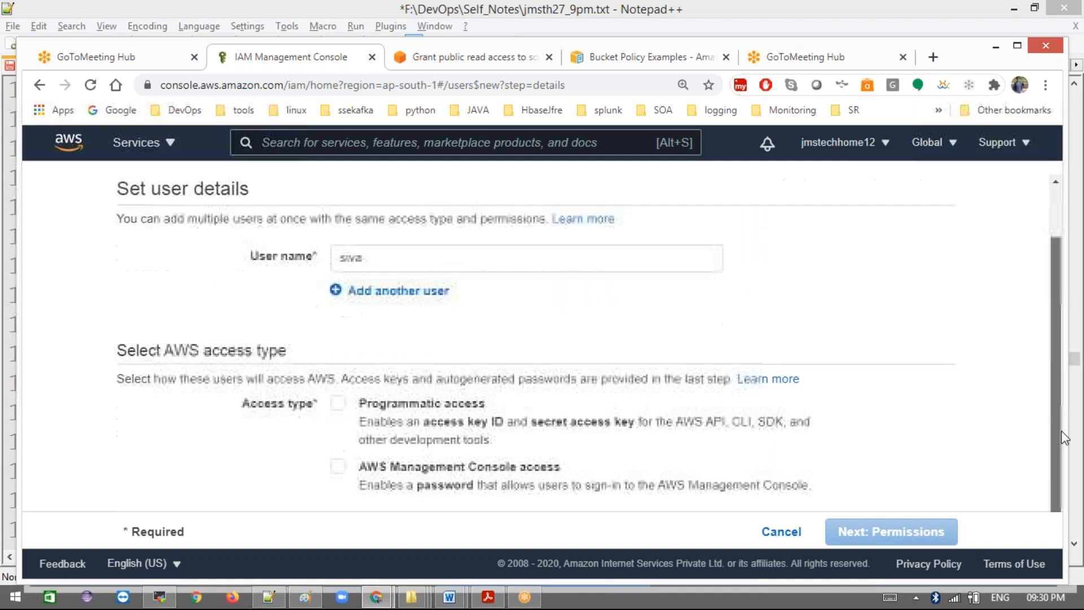
left_click(339, 404)
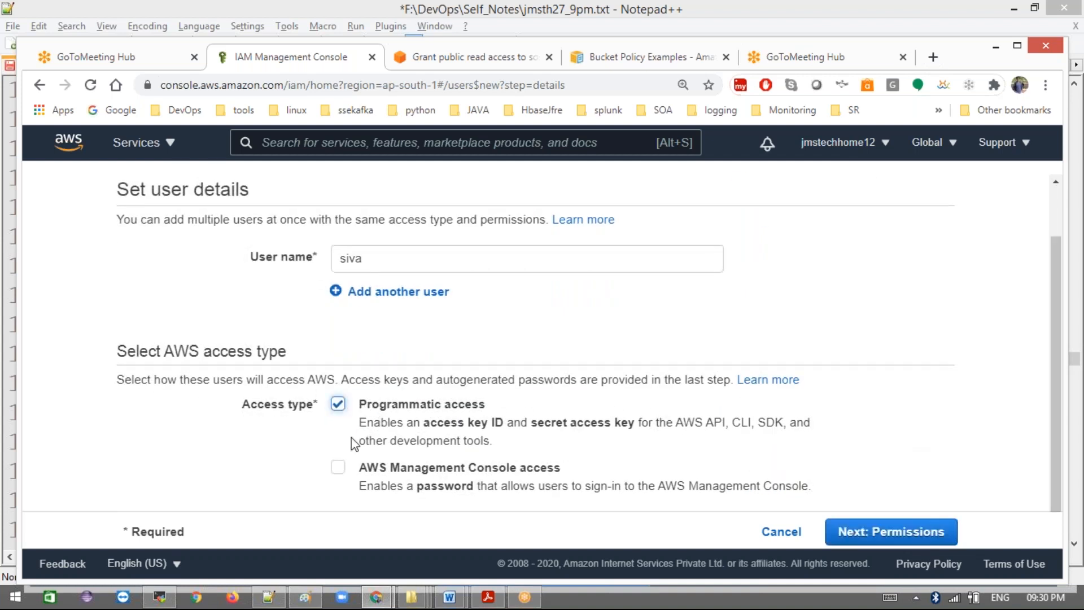
left_click(338, 468)
Advance the Add user wizard via Next: Permissions and review the Set permissions options.
left_click_drag(1057, 304, 1055, 456)
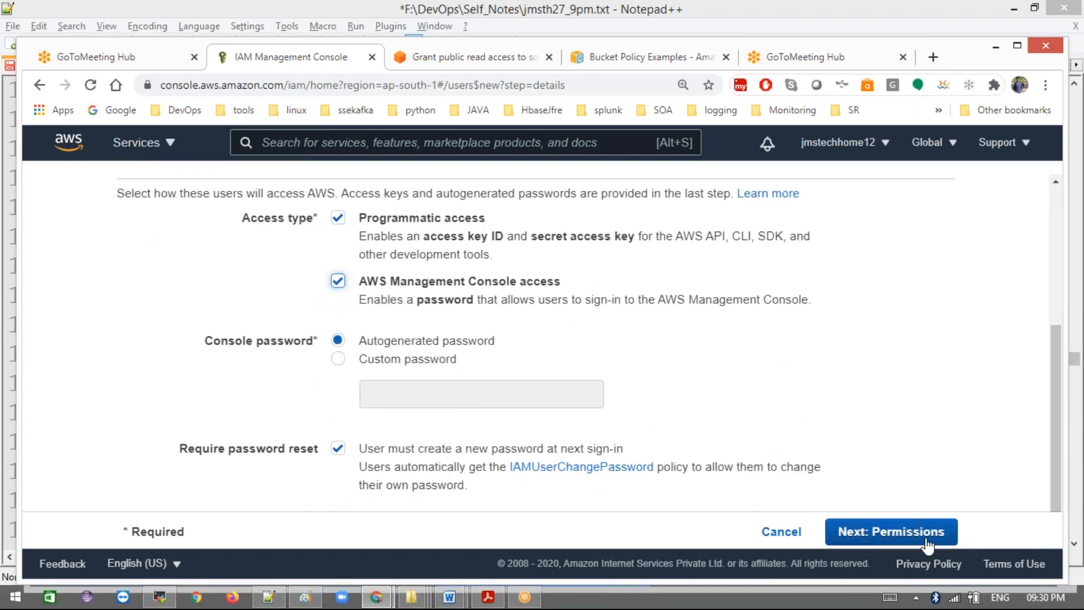
left_click(907, 543)
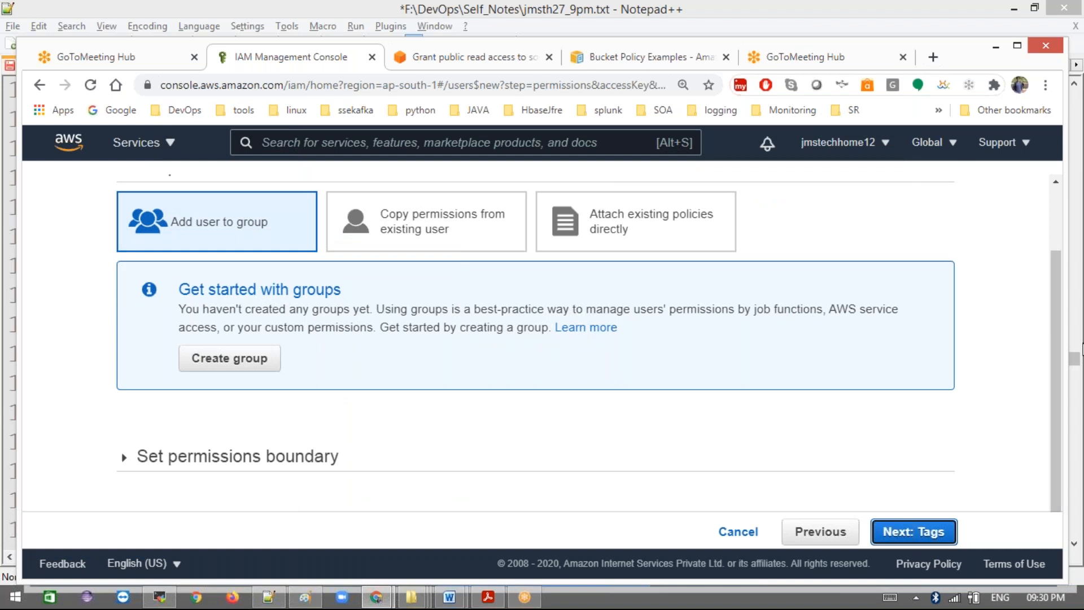
left_click_drag(1057, 354, 1058, 291)
scroll(1059, 326, "down", 2)
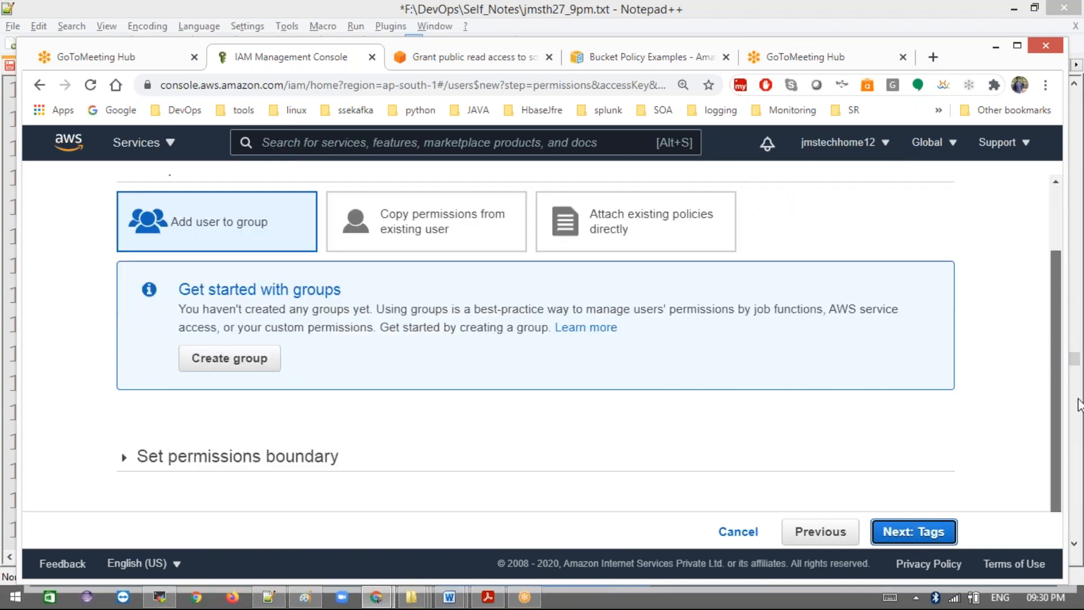
scroll(1059, 326, "up", 2)
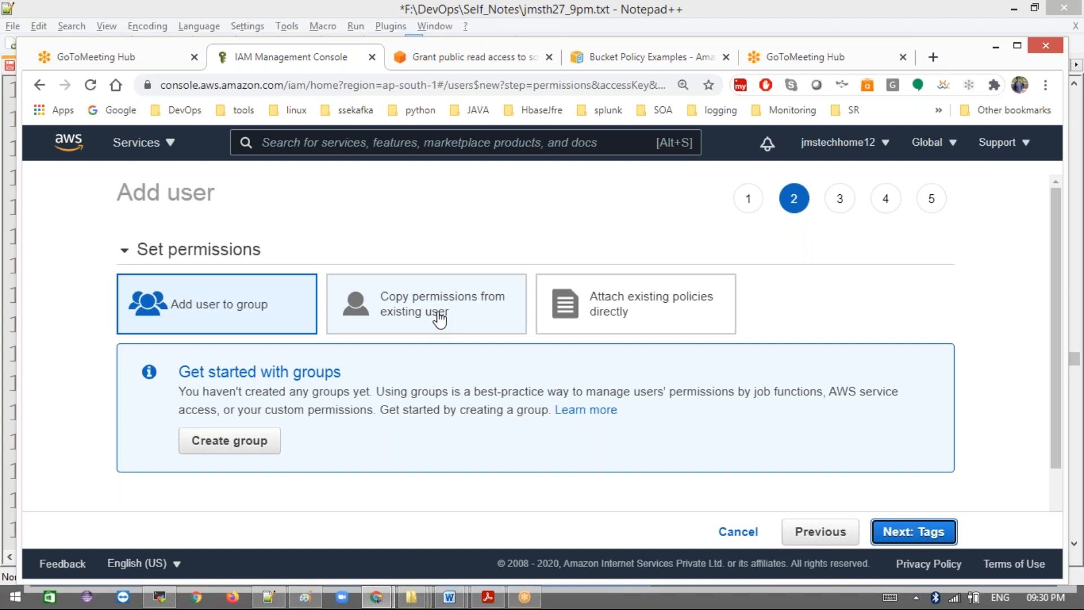
Select 'Attach existing policies directly' and scroll through the 637-policy table.
left_click(622, 311)
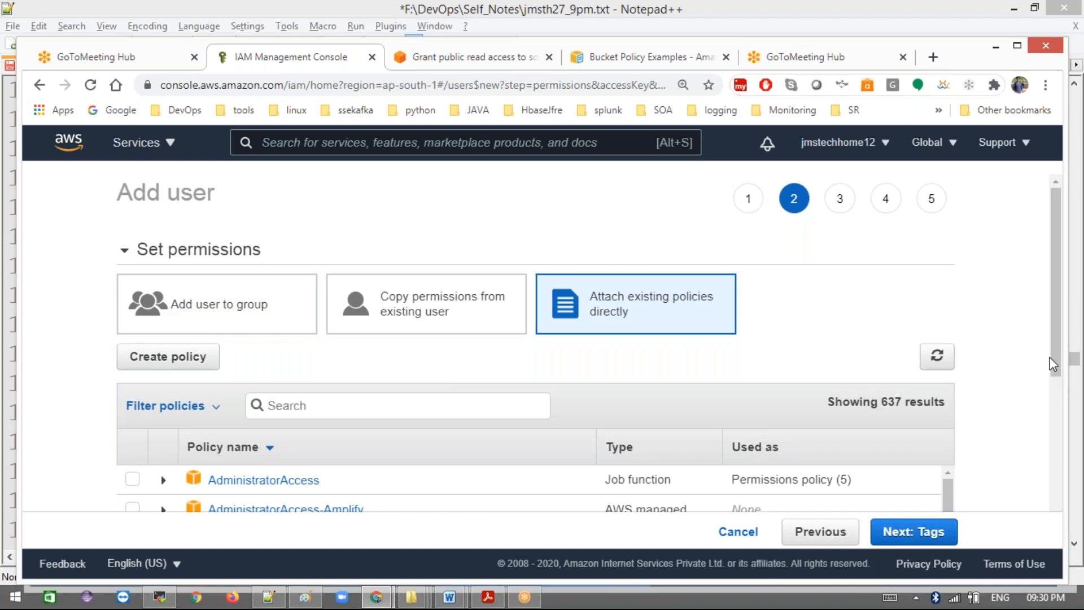
left_click_drag(1057, 364, 1056, 459)
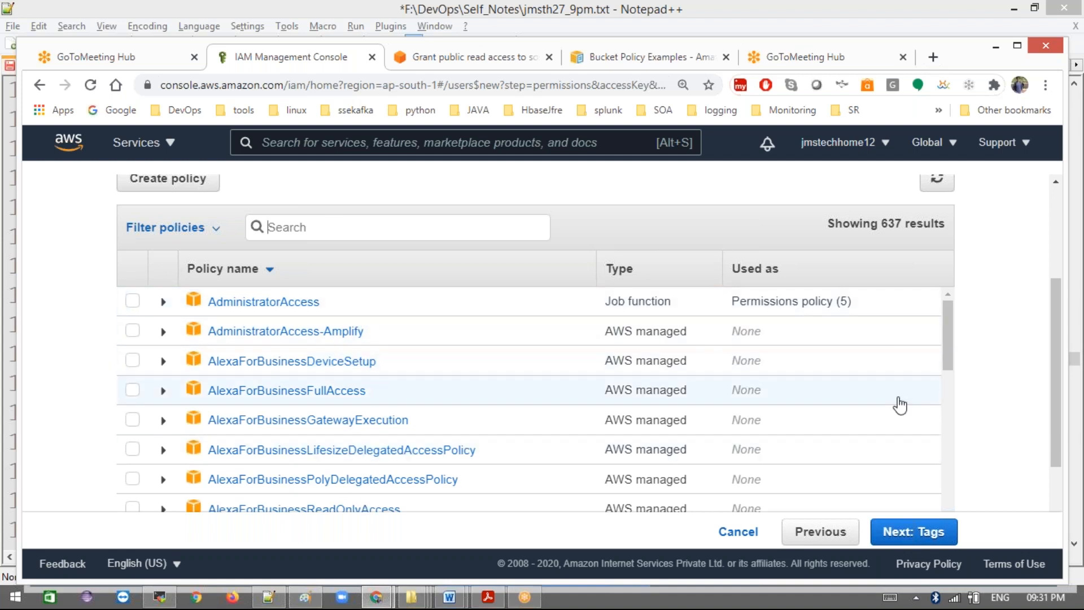
left_click_drag(949, 359, 946, 282)
scroll(937, 361, "down", 8)
scroll(931, 336, "up", 8)
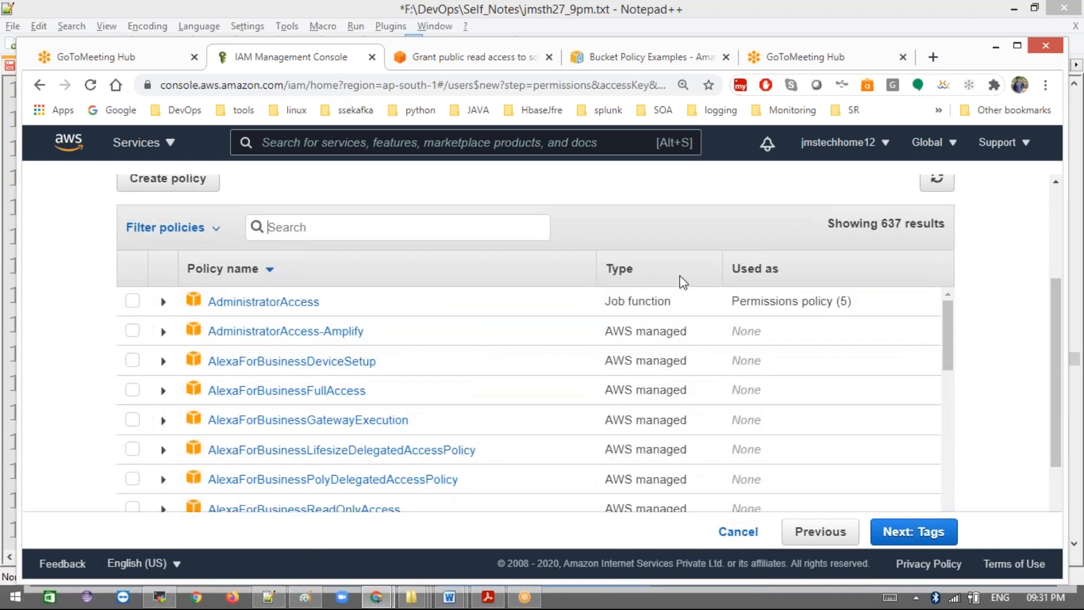
View the AdministratorAccess policy as JSON and select its text, then cancel adding the user.
left_click(163, 303)
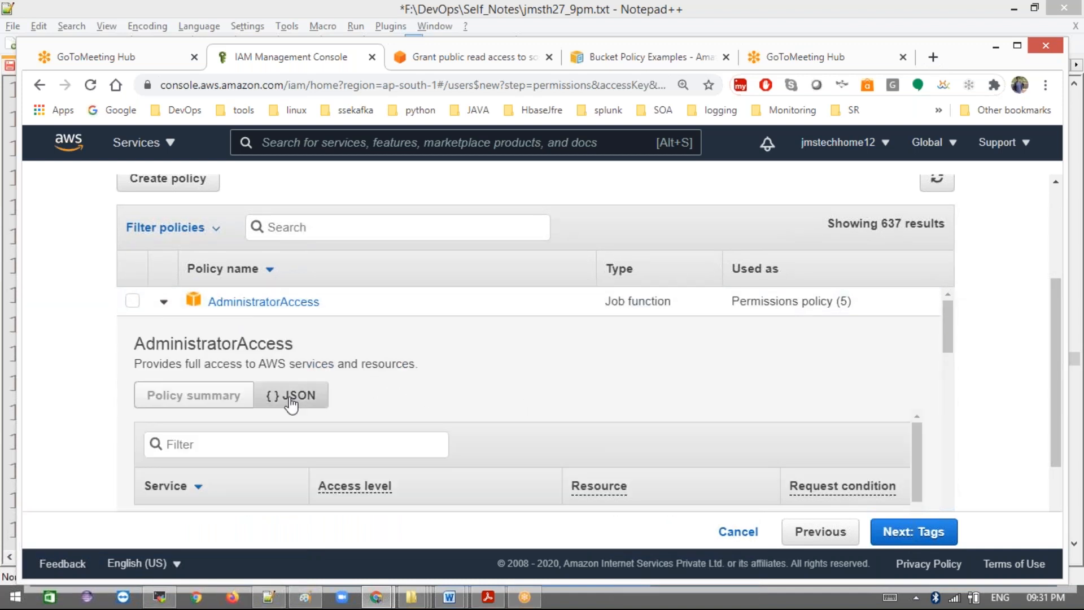
left_click(288, 399)
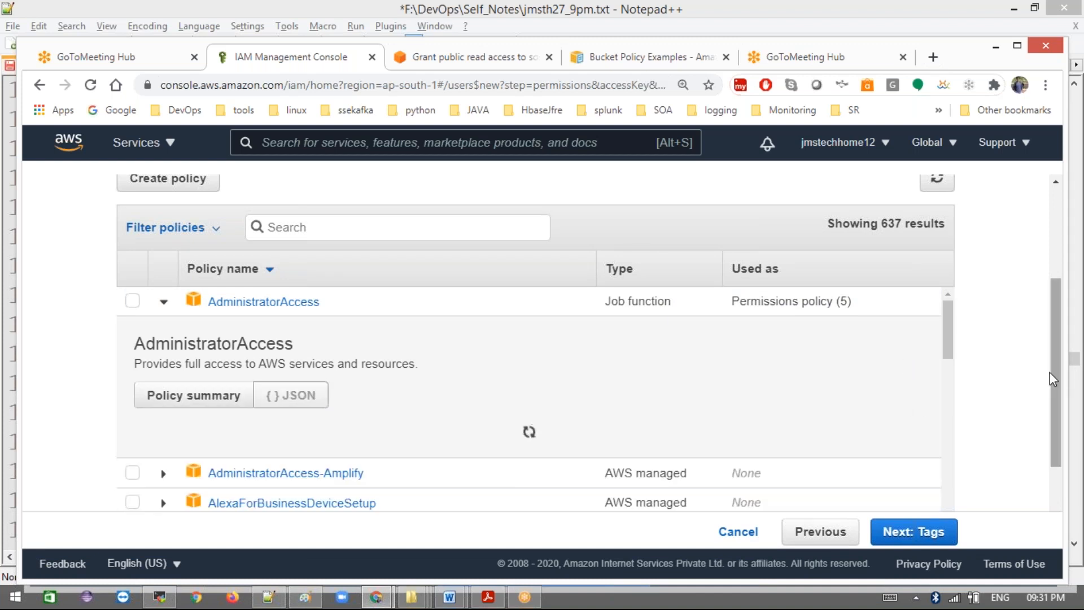
scroll(1048, 371, "down", 2)
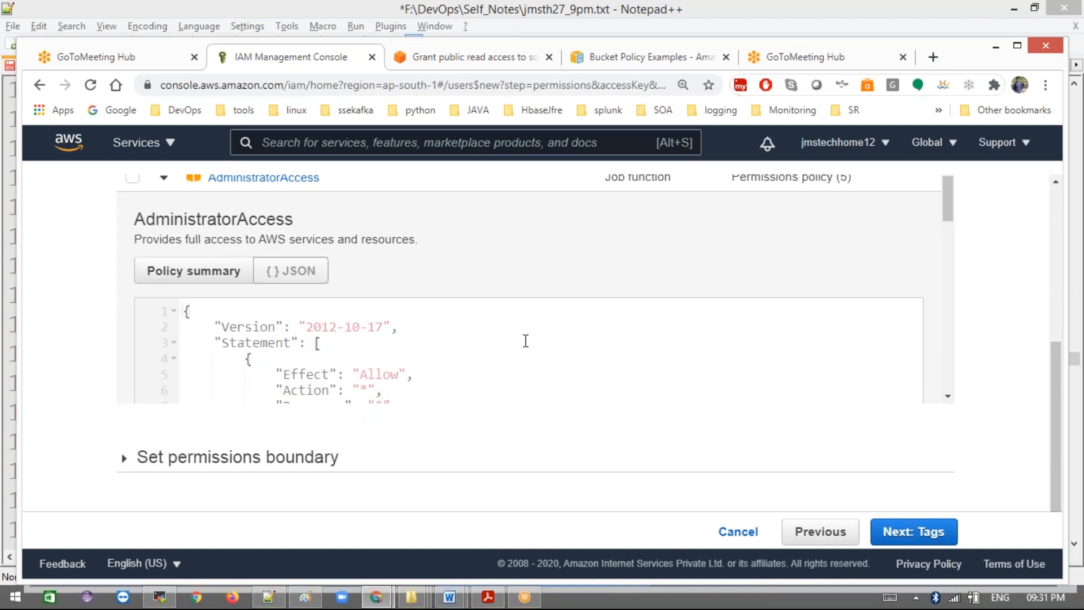
mouse_move(947, 204)
left_mouse_down()
mouse_move(948, 242)
mouse_move(945, 223)
left_mouse_up()
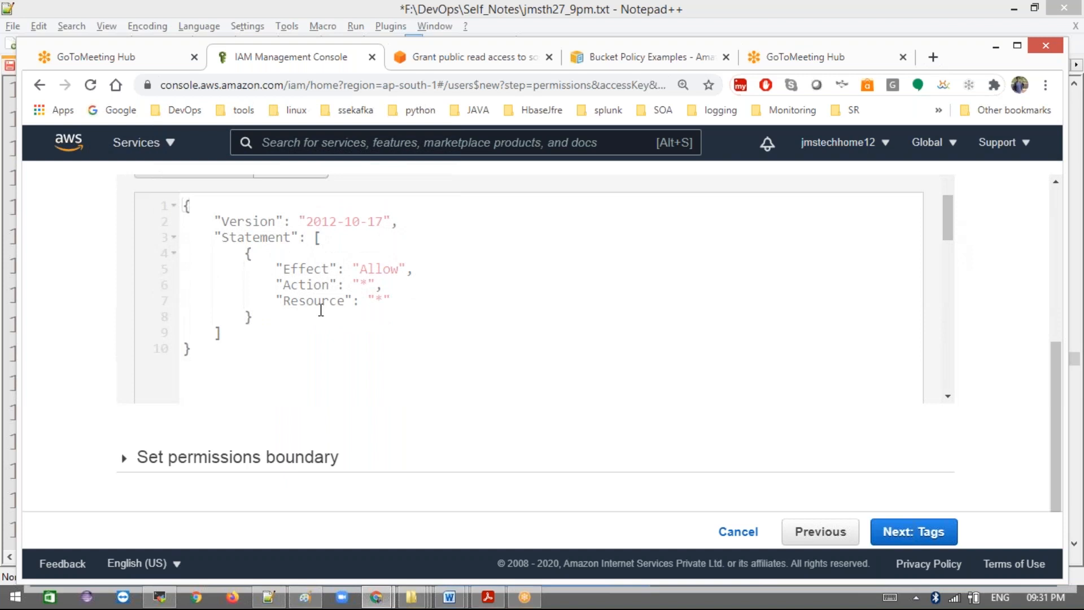
left_click_drag(402, 327, 137, 194)
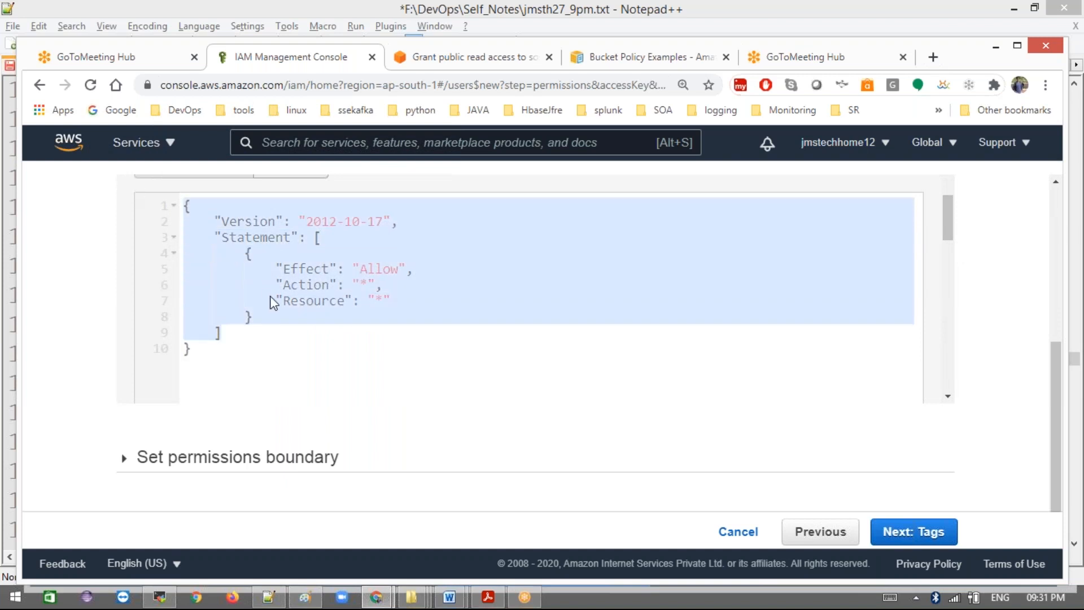
left_click(230, 358)
left_click_drag(223, 351, 168, 206)
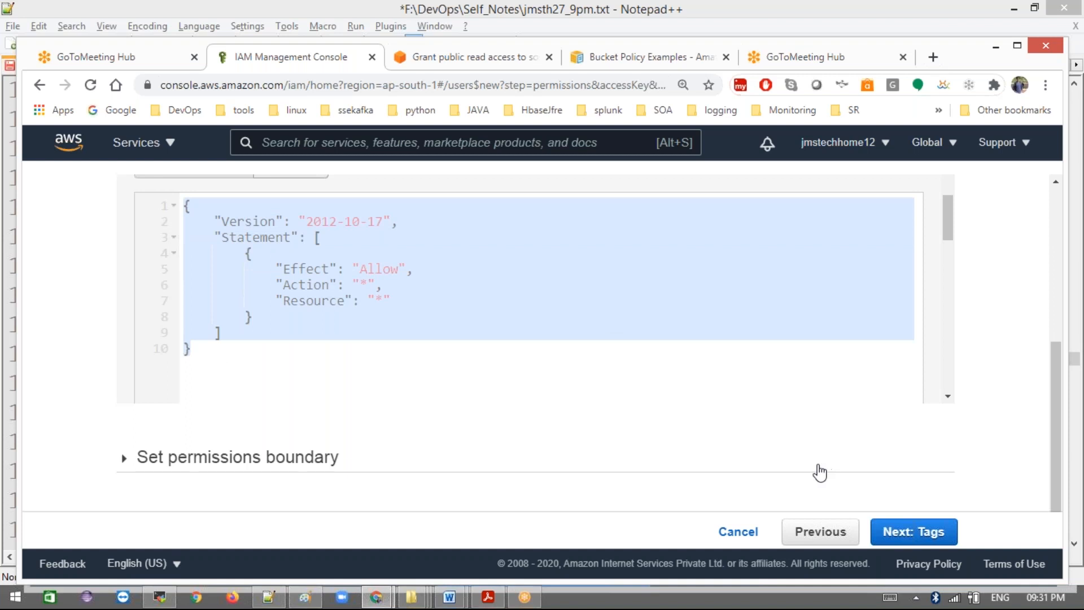
left_click(734, 531)
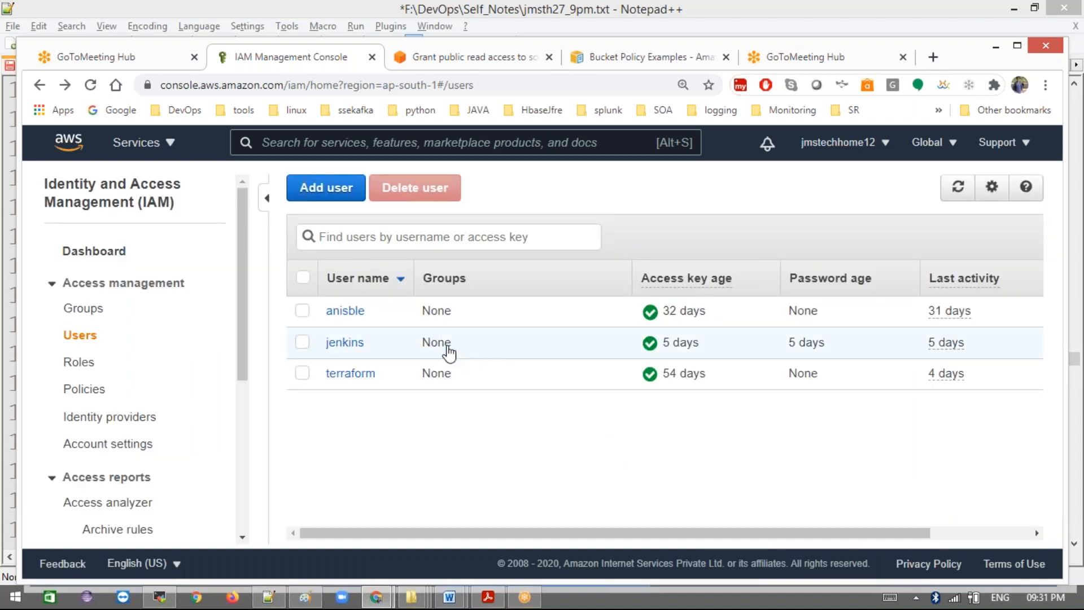
Begin a new user, enter its user name, and tick both programmatic and console access.
left_click(335, 193)
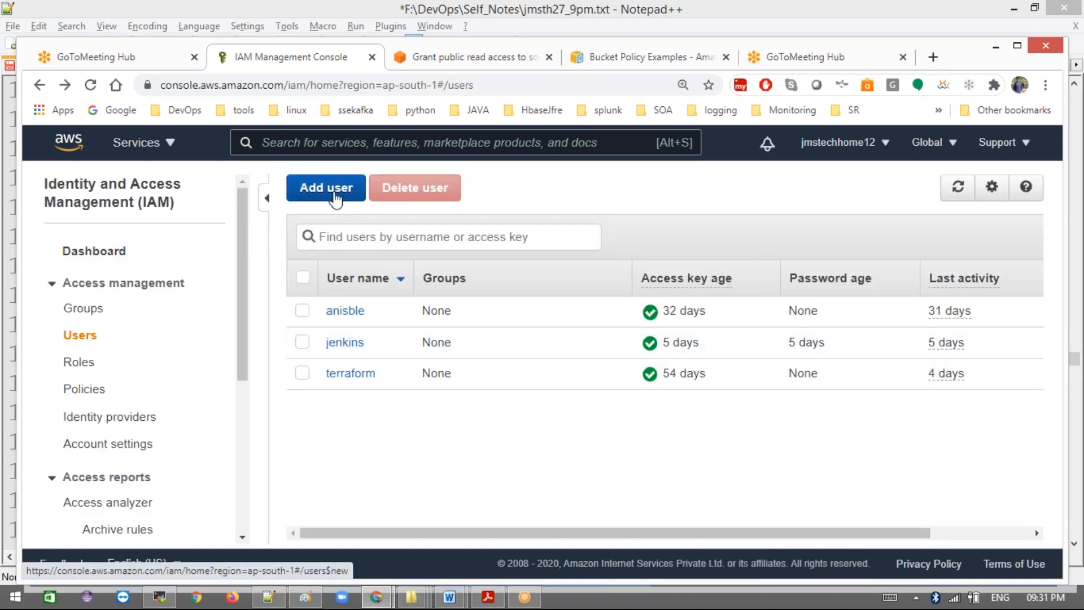
left_click(393, 324)
type("siva")
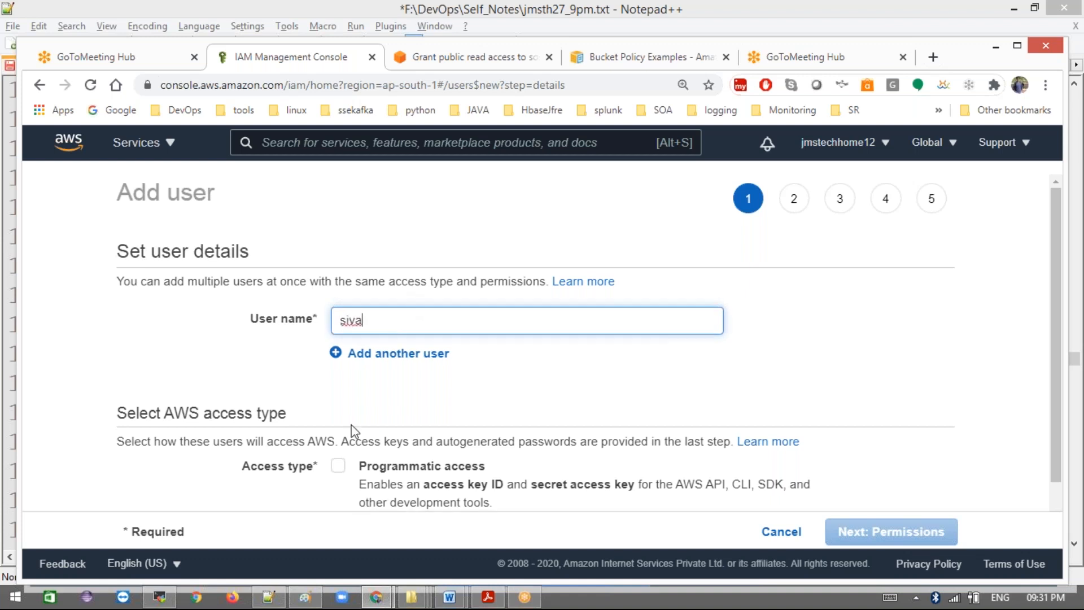
left_click(338, 467)
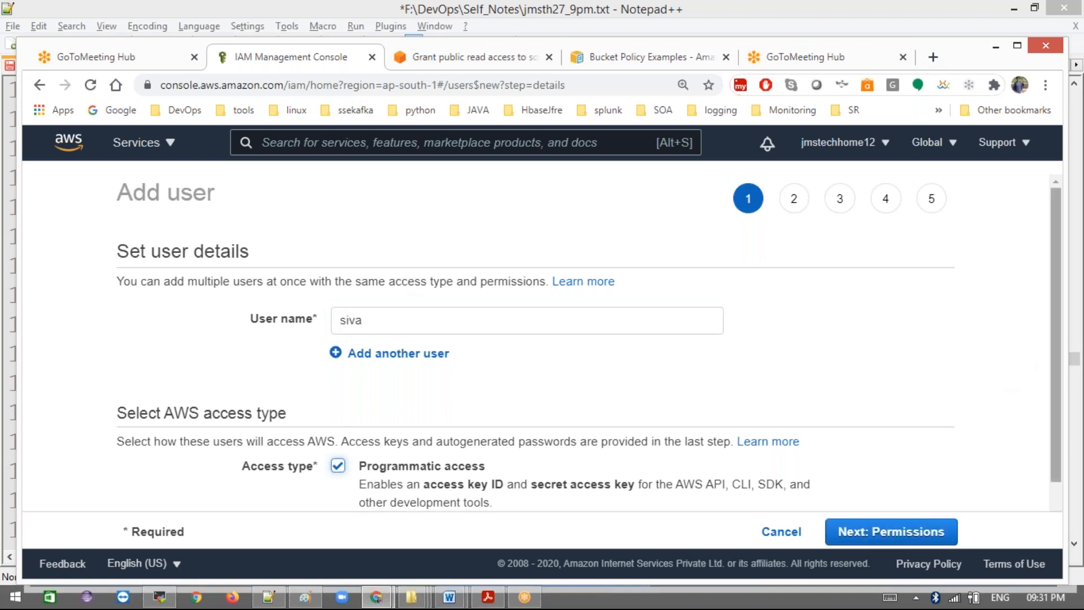
mouse_move(1049, 391)
left_mouse_down()
mouse_move(1049, 411)
mouse_move(1048, 378)
left_mouse_up()
left_click(1048, 381)
left_click_drag(1058, 427, 1058, 474)
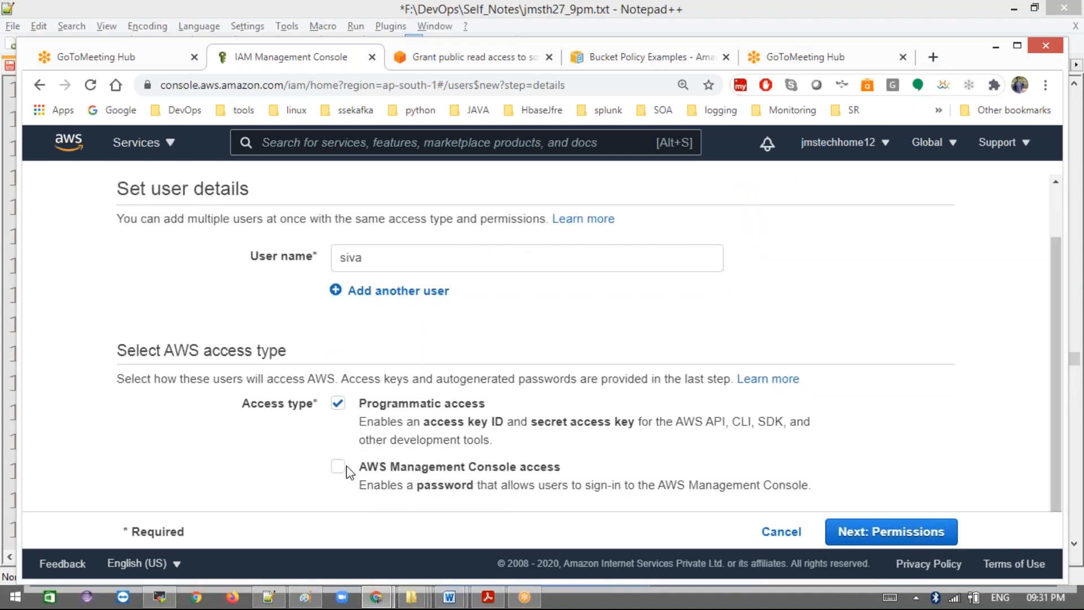
left_click(370, 472)
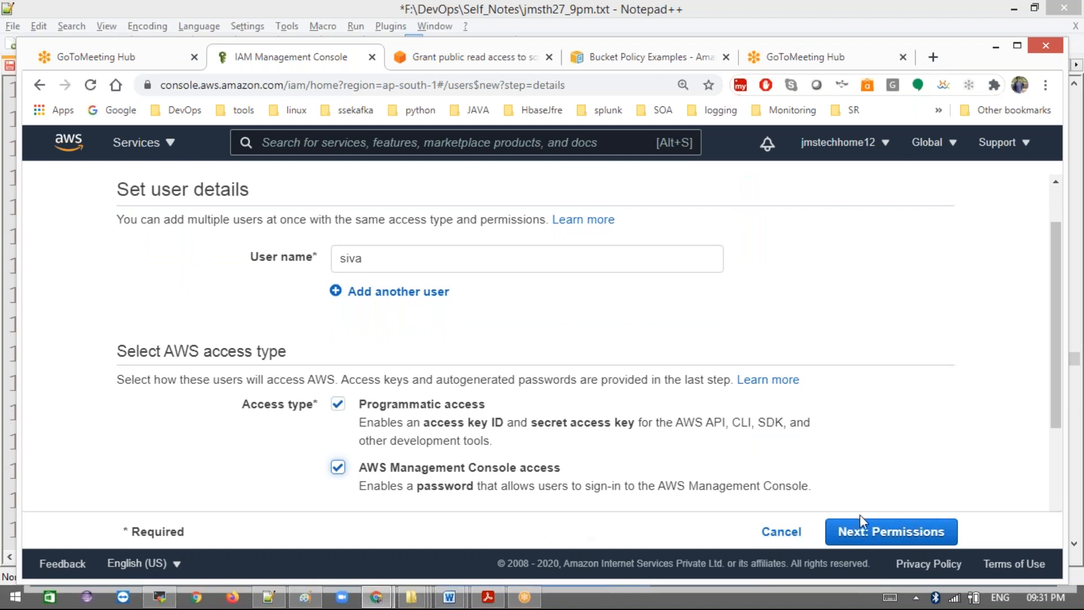
left_click(866, 531)
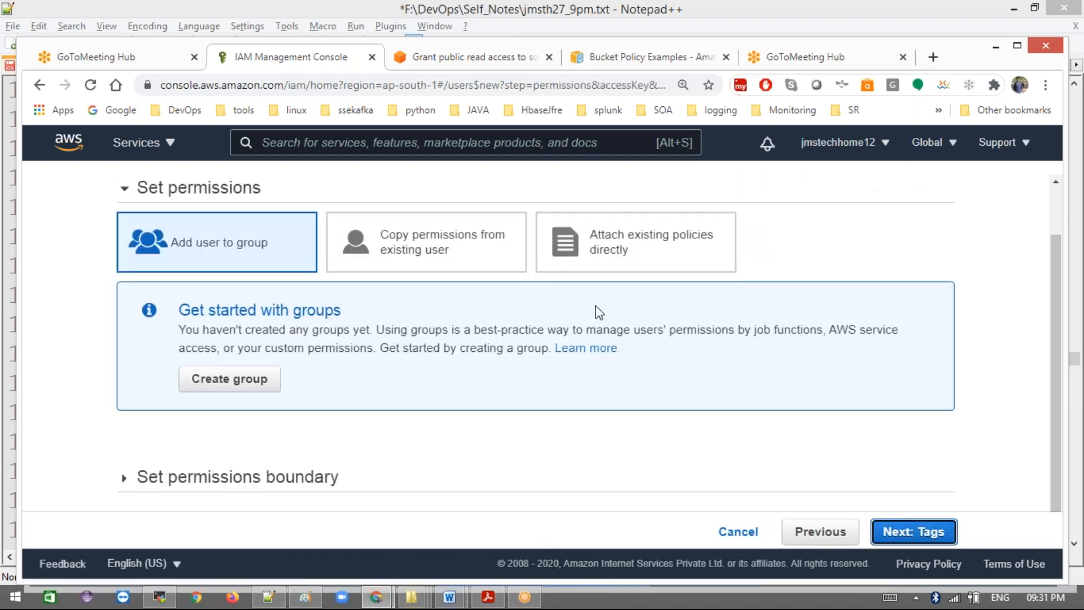
Skip the tags step, review the summary, and create the user.
left_click(920, 532)
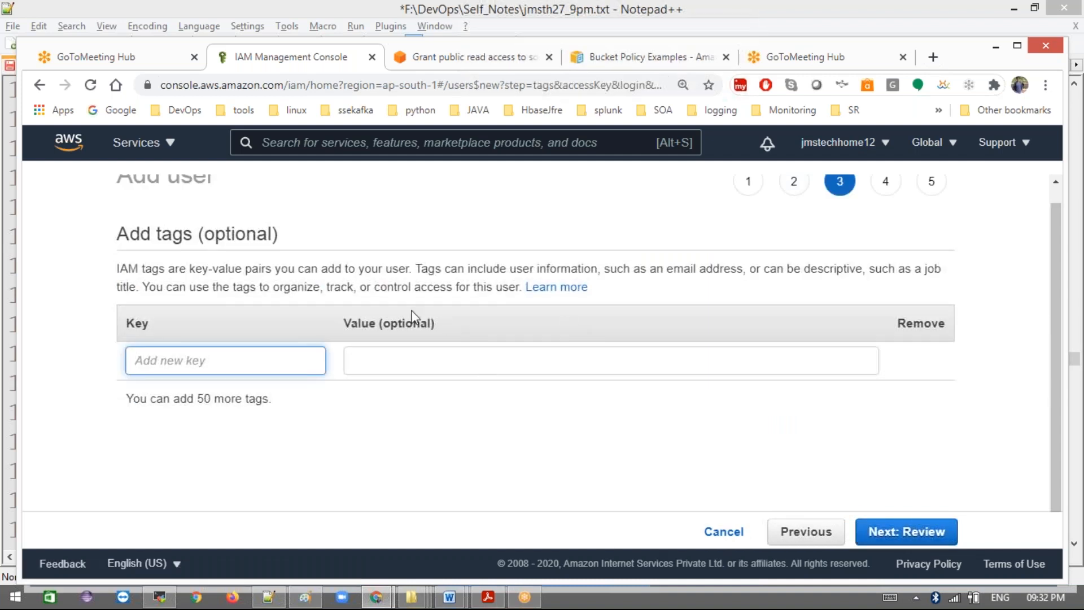
left_click(905, 531)
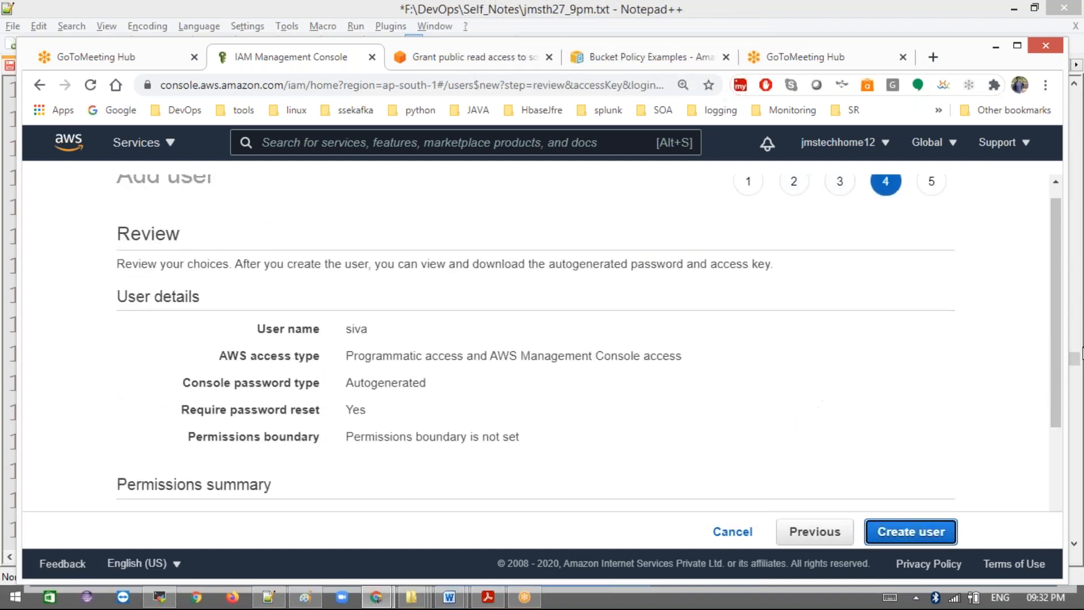
scroll(1053, 340, "down", 3)
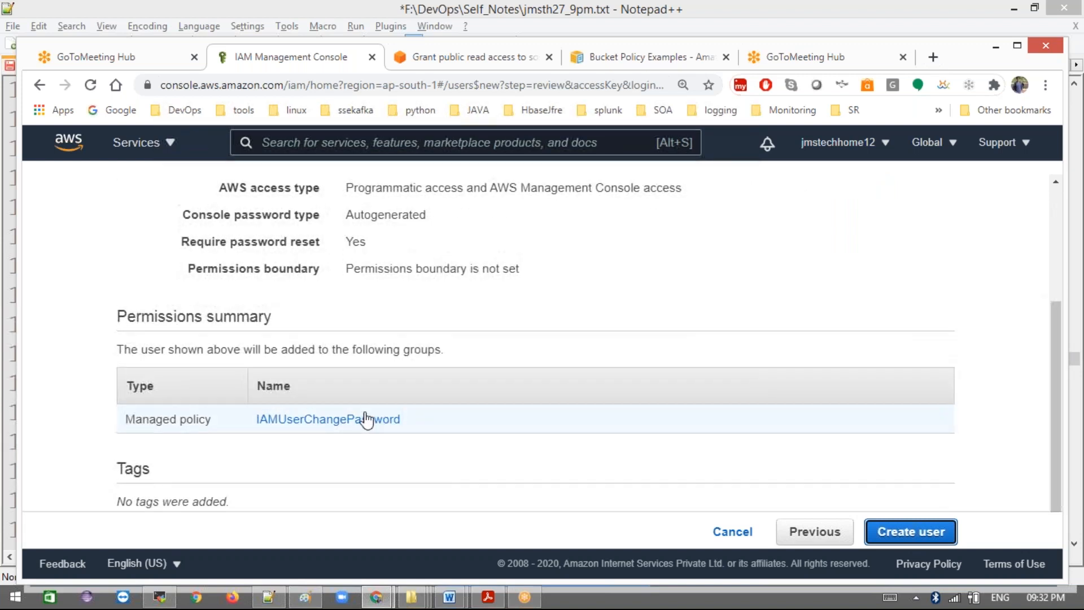
left_click_drag(452, 437, 264, 419)
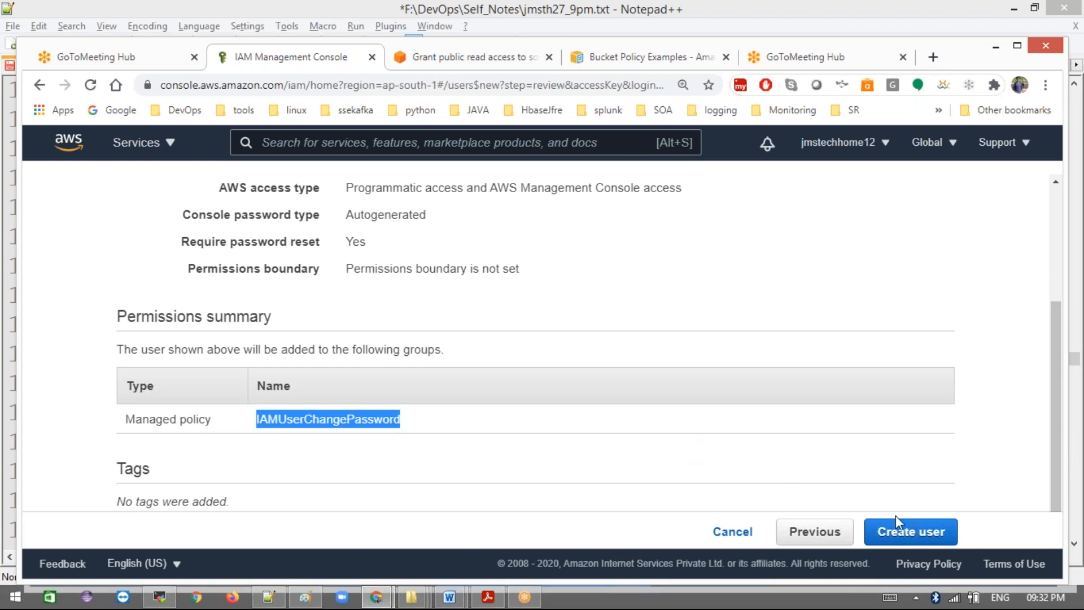
left_click(902, 530)
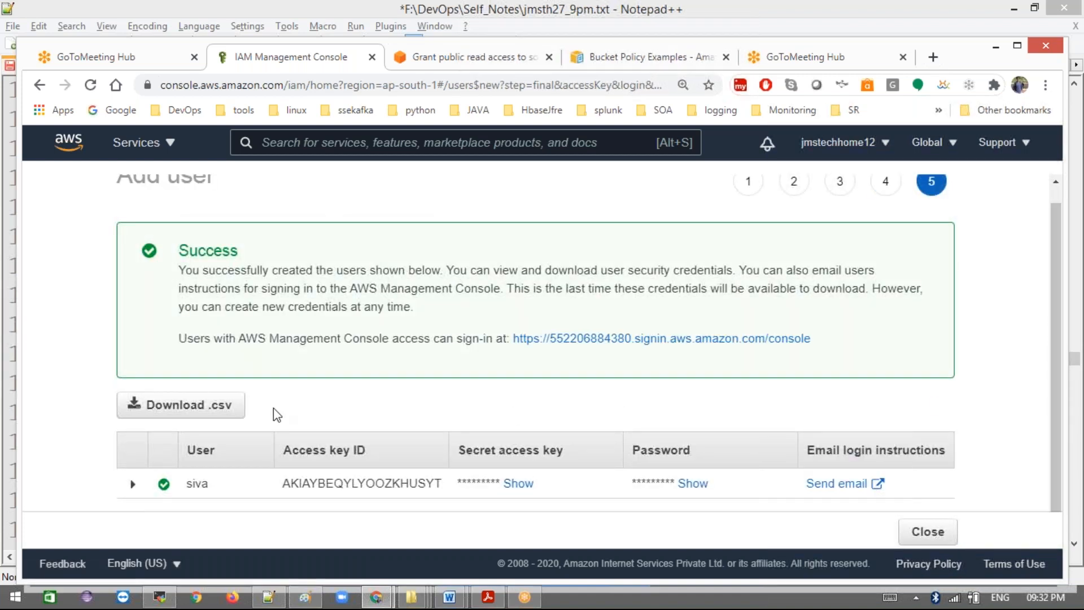
Download the new user's credentials file and email the login instructions to the user.
left_click(205, 410)
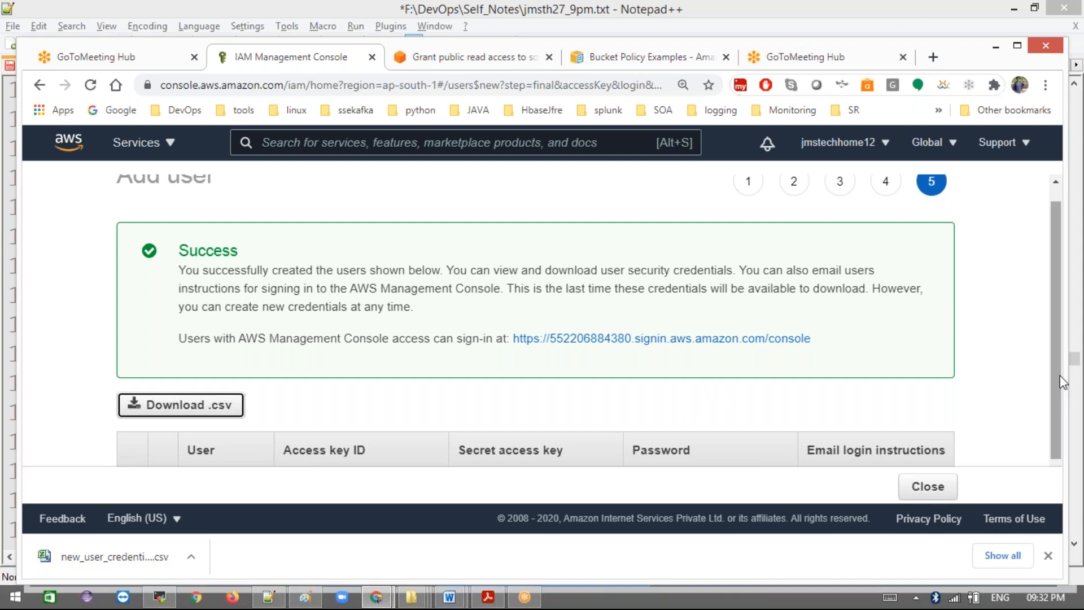
left_click(1048, 558)
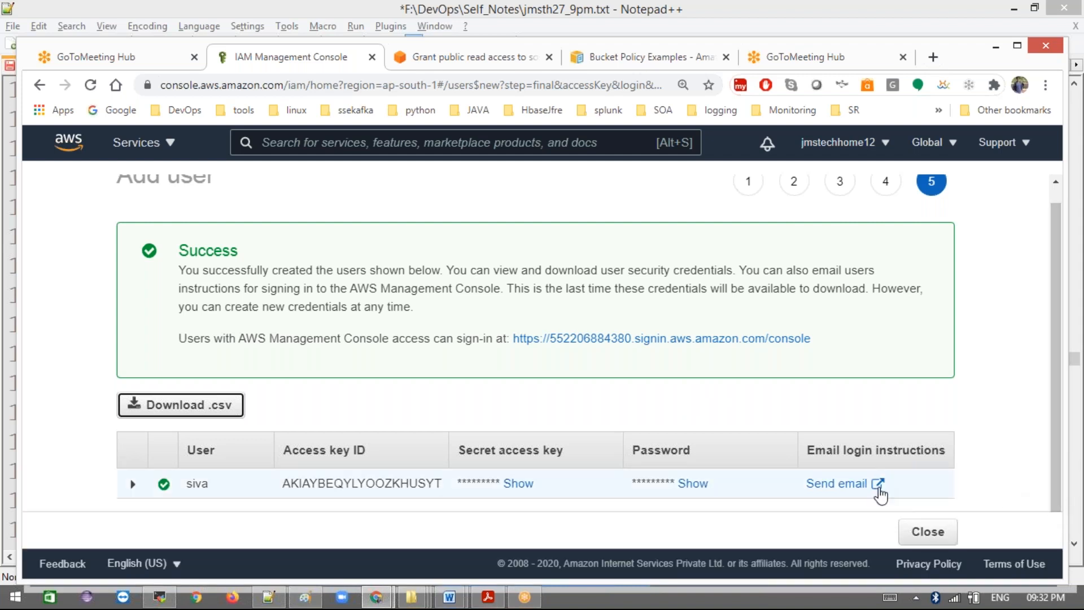
left_click(854, 486)
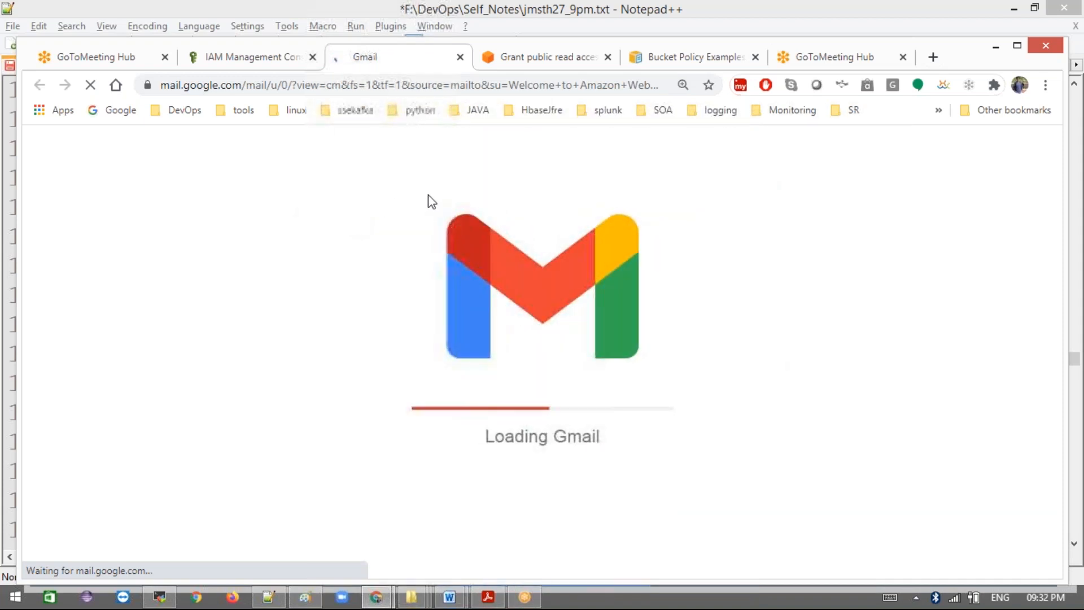
Close the Gmail tab and open a new blank browser tab.
left_click(460, 57)
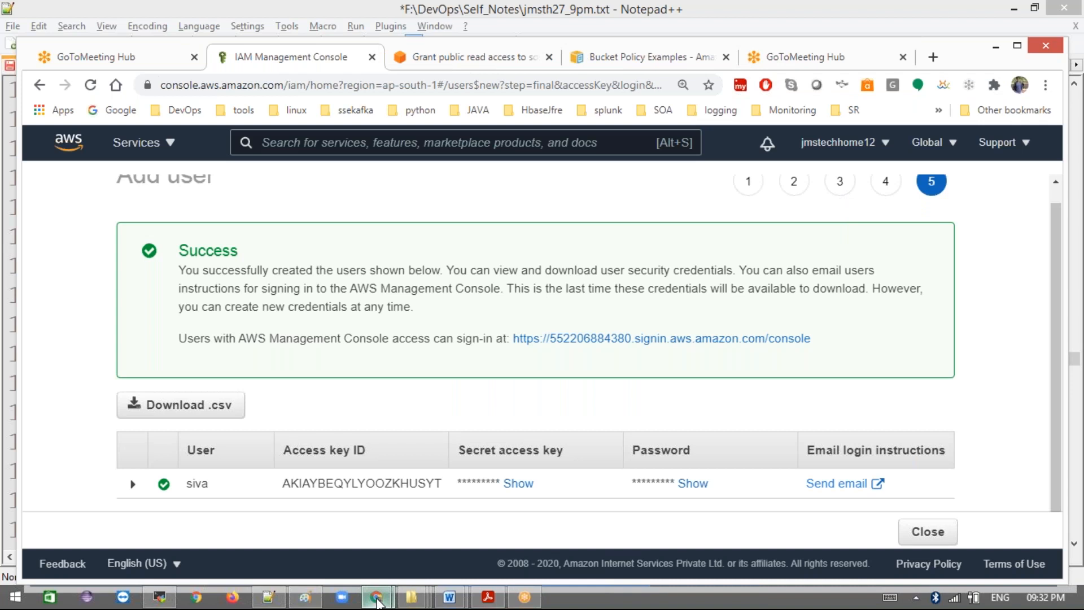
mouse_move(377, 603)
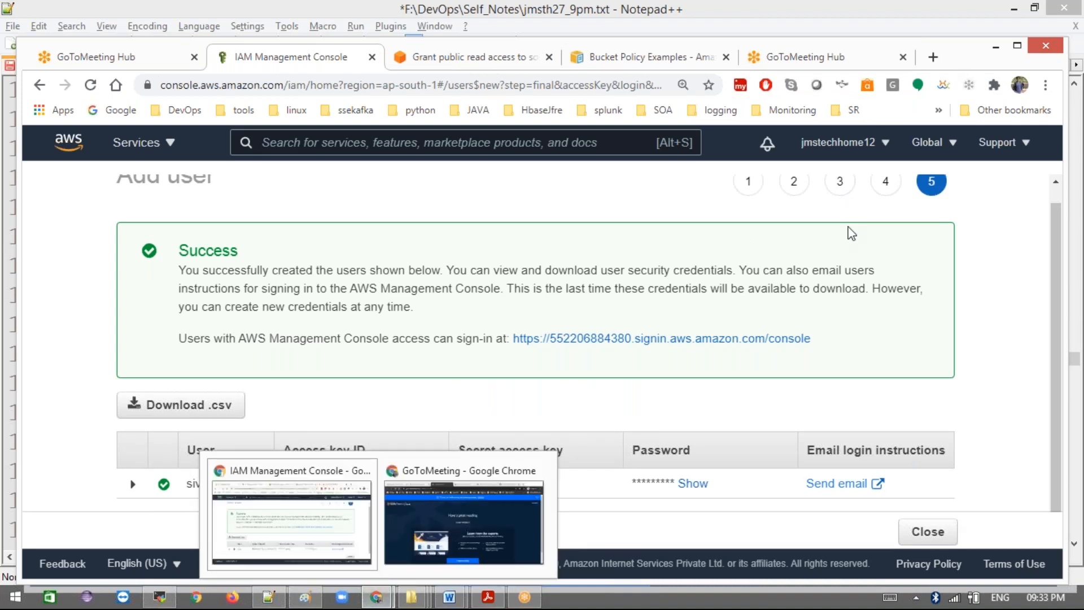
left_click(933, 57)
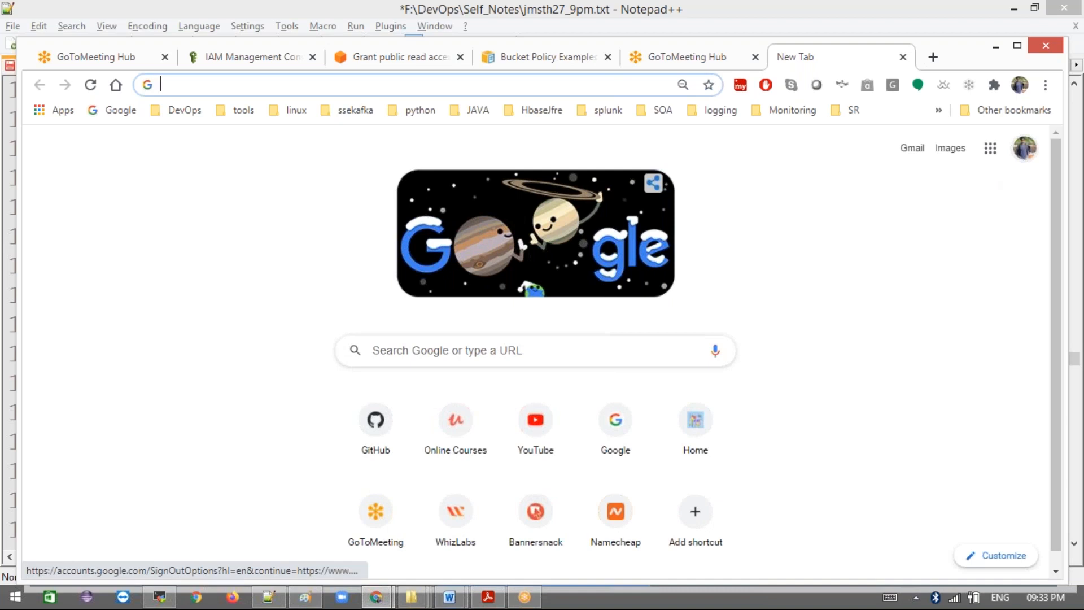
Switch Google to another signed-in account and open its Gmail.
left_click(1023, 148)
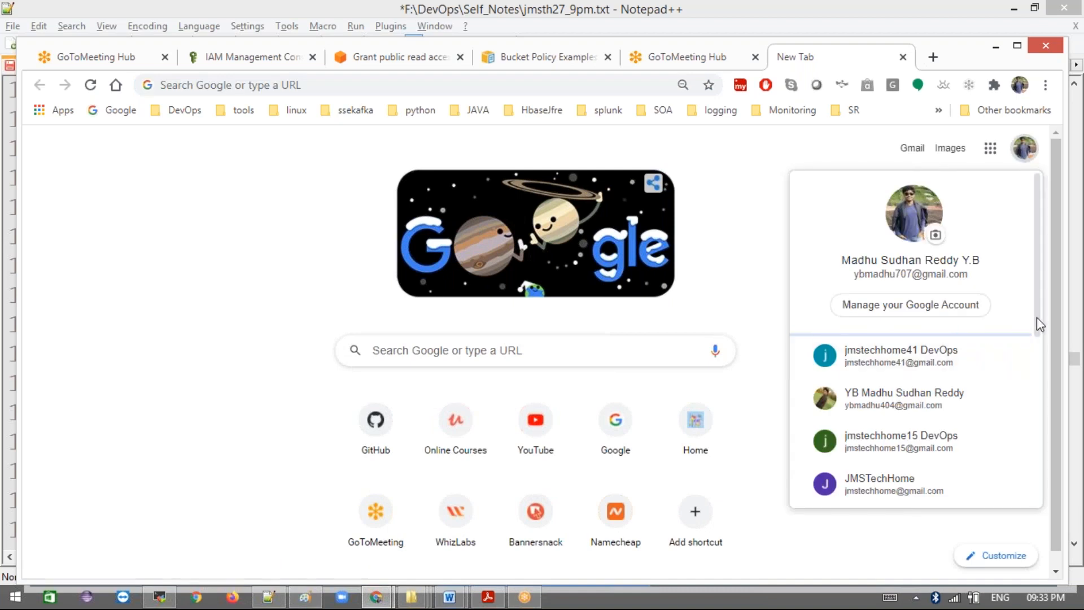
scroll(1034, 317, "down", 3)
left_click(894, 337)
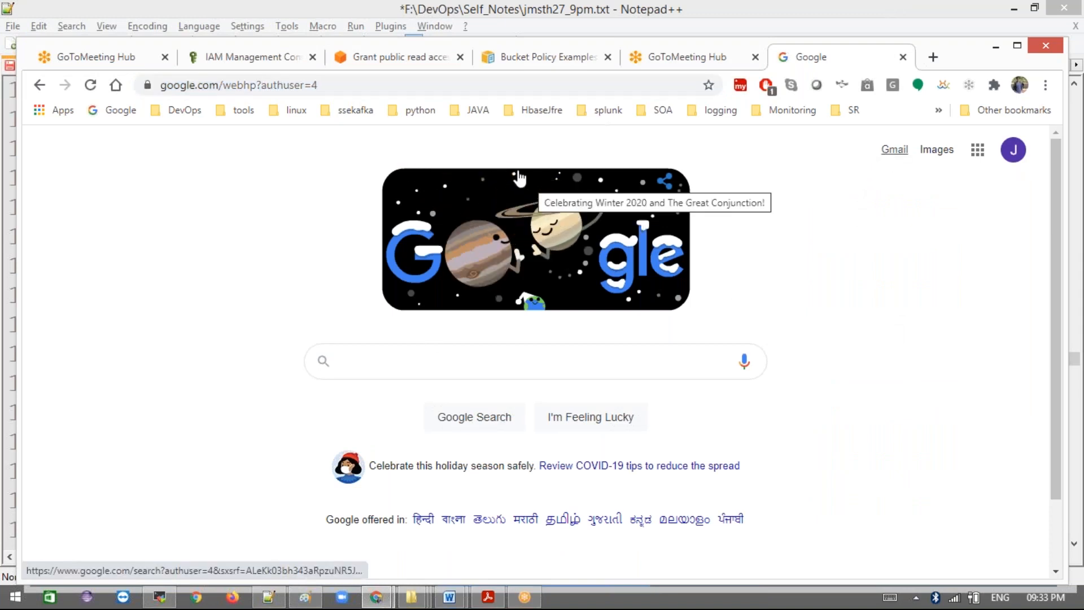
left_click(894, 149)
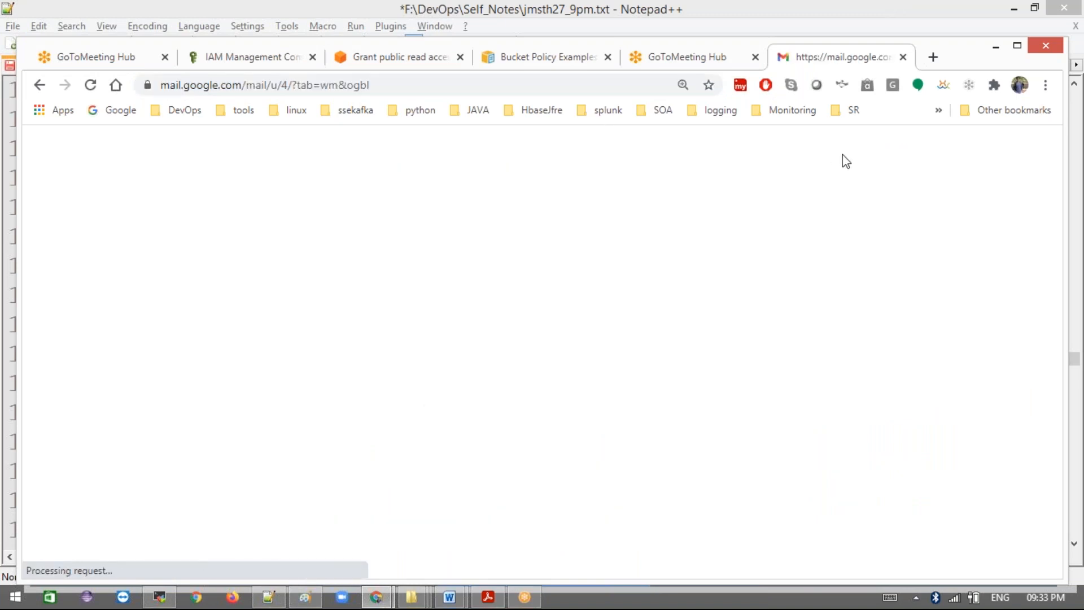
Cycle through the GoToMeeting Hub and Gmail tabs, ending on the S3 public read access article.
left_click(672, 60)
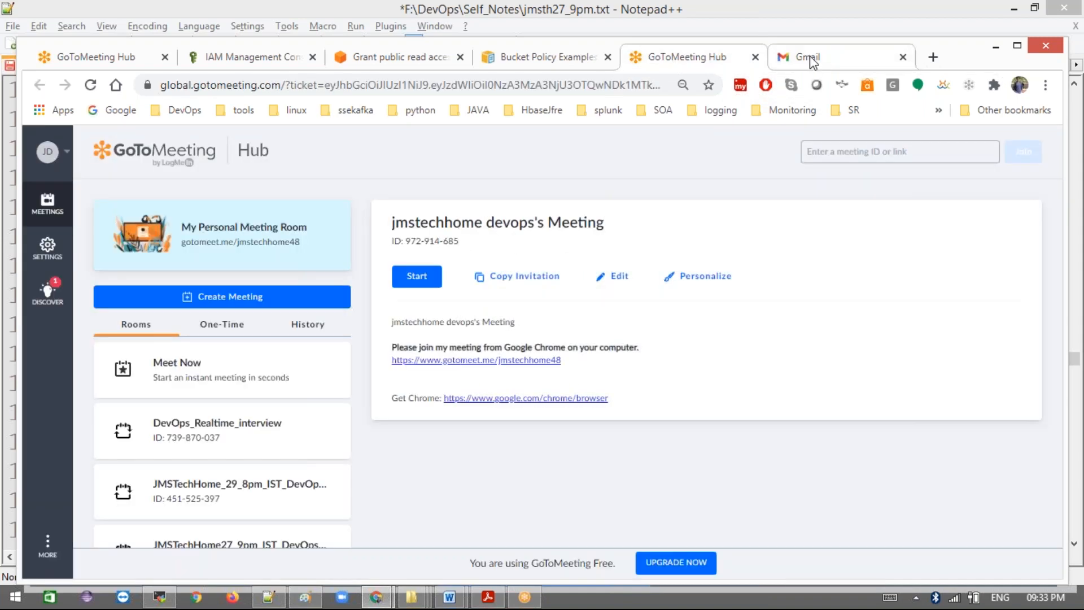
left_click(812, 62)
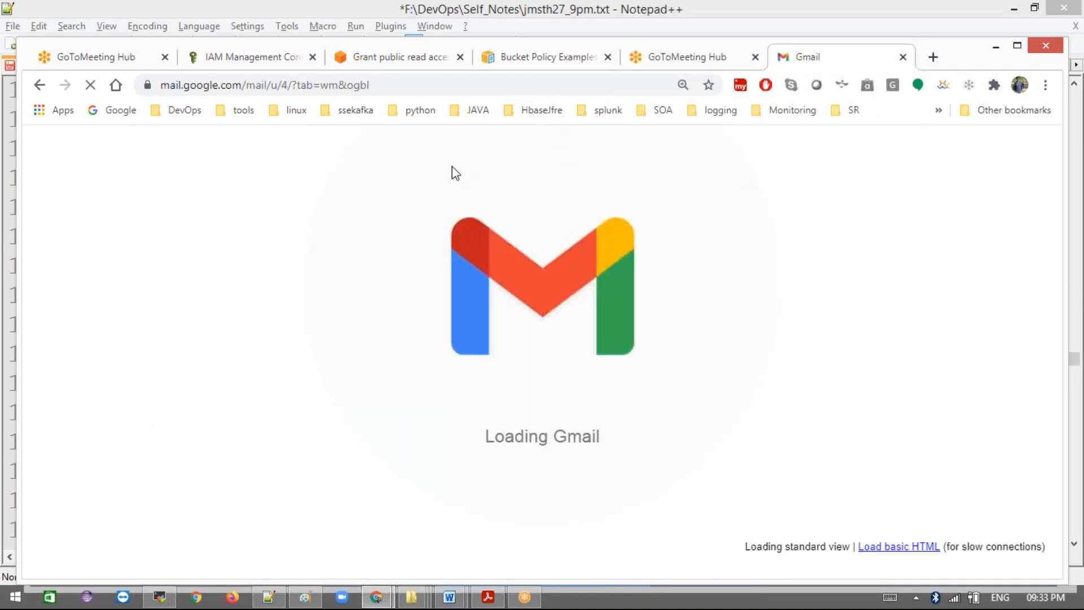
left_click(126, 62)
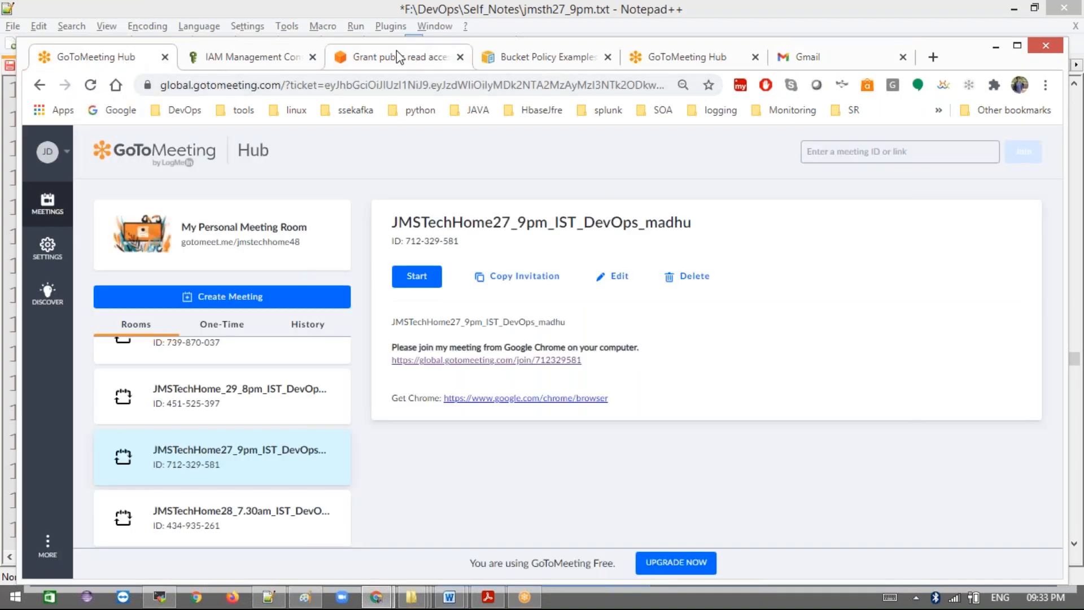
left_click(397, 55)
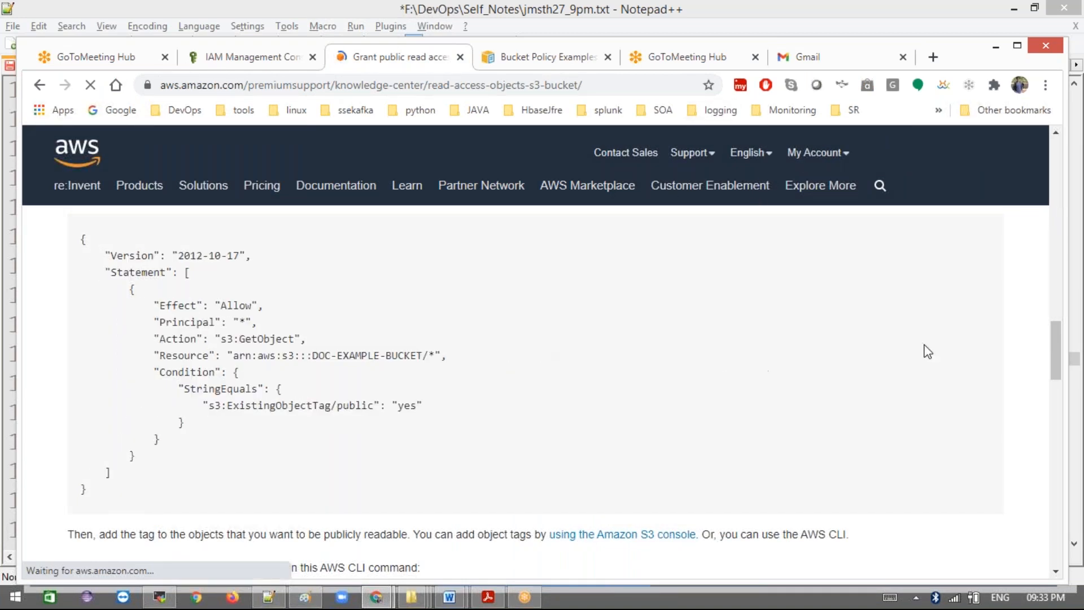
Switch back to the IAM Management Console tab showing the Add user success page.
left_click(229, 58)
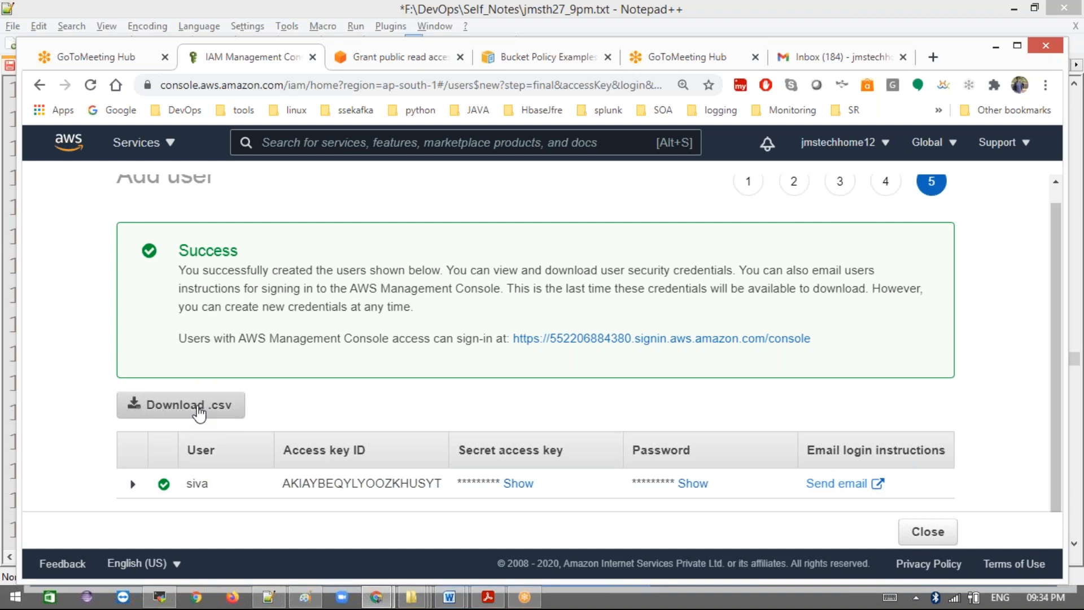
Download the credentials .csv, dismiss the download notice, and close the Add user wizard.
left_click(198, 413)
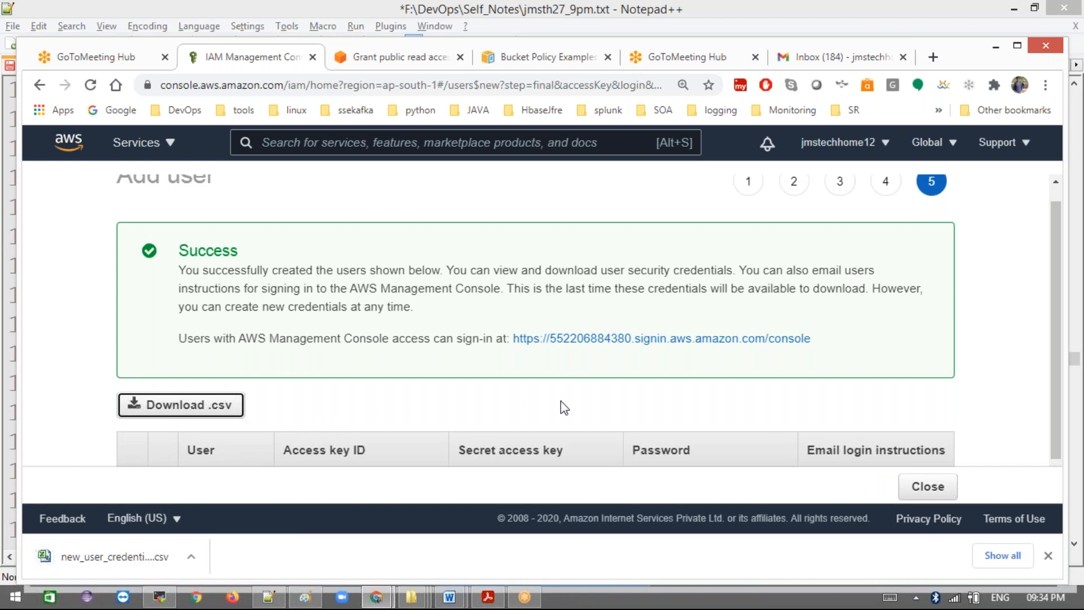
left_click_drag(817, 350, 500, 348)
left_click(545, 376)
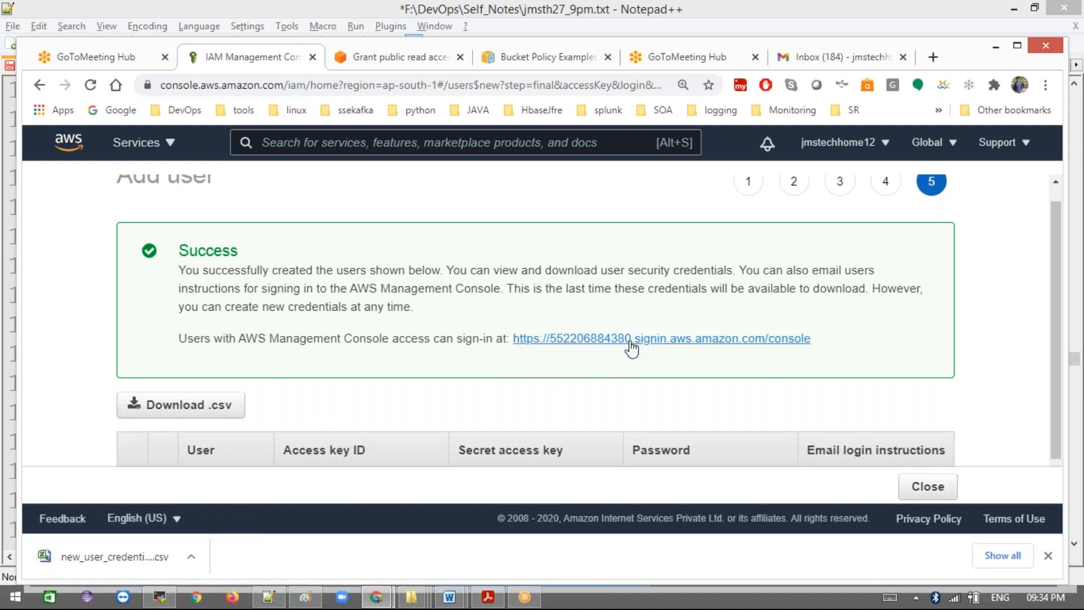
left_click_drag(633, 338, 516, 364)
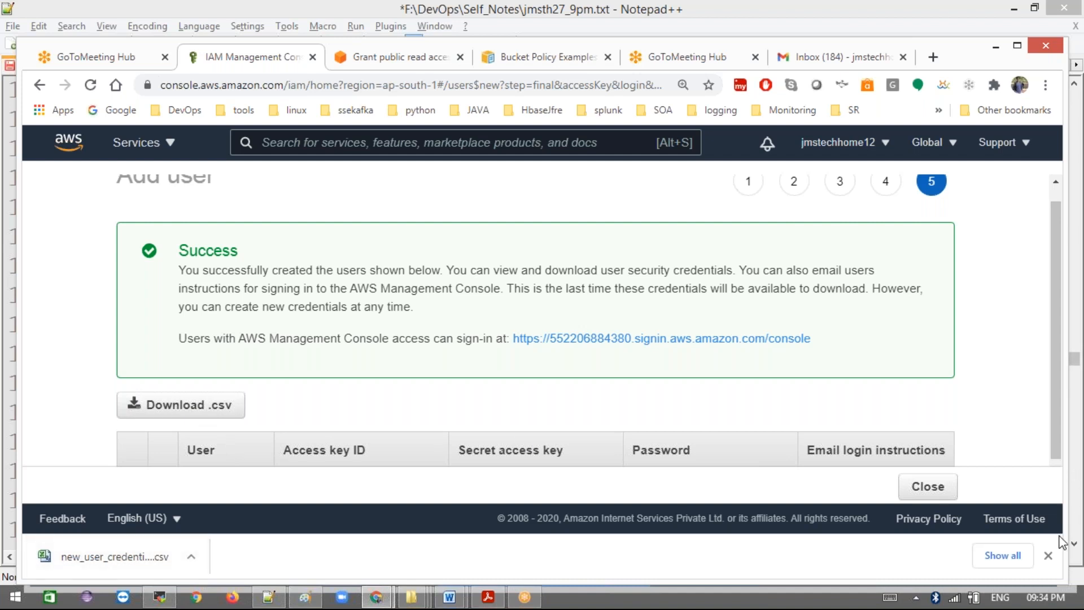
left_click(1049, 556)
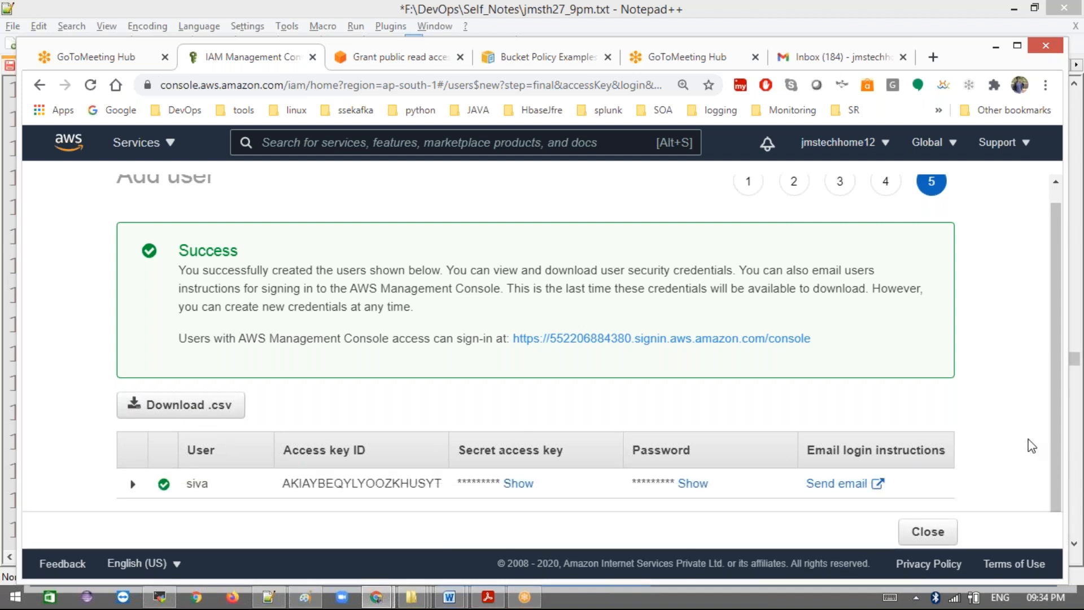
left_click(929, 532)
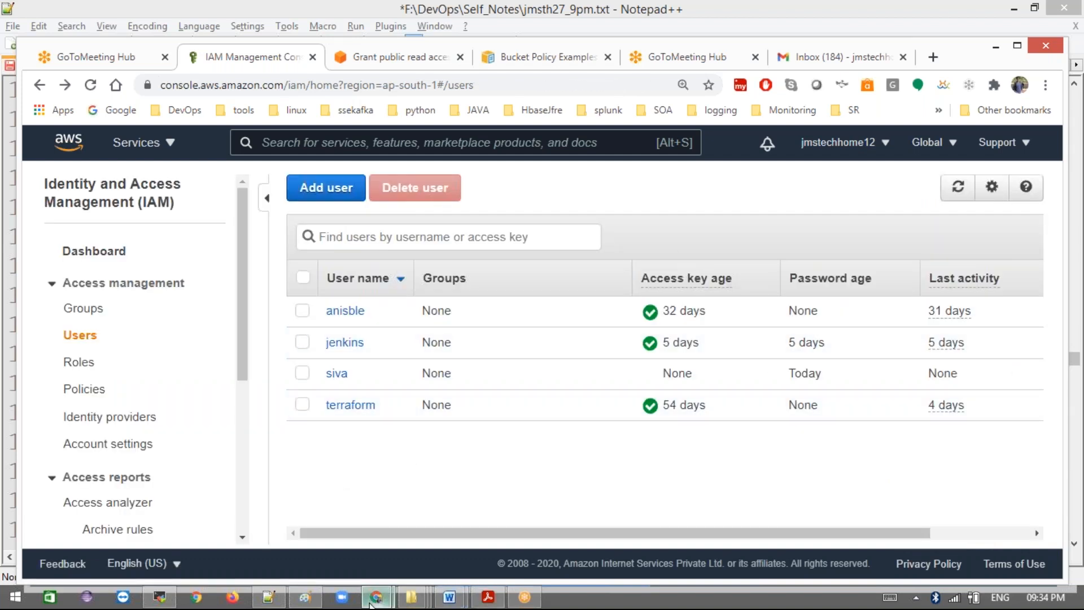
Return to the IAM console window, open Downloads with Ctrl+J, and show the credentials CSV in its folder.
mouse_move(369, 603)
left_click(446, 518)
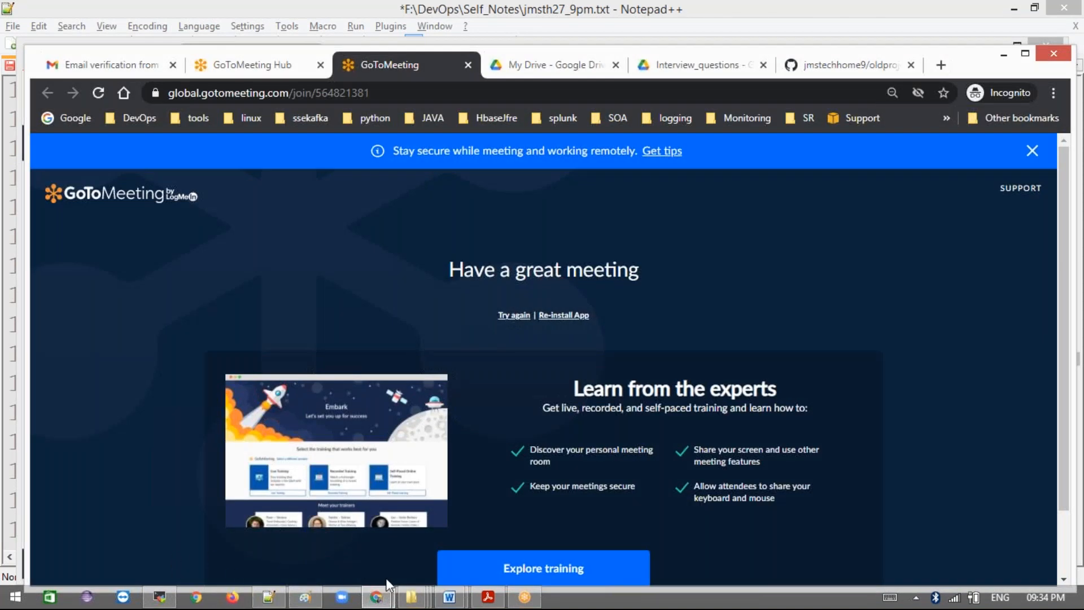
mouse_move(378, 602)
left_click(310, 543)
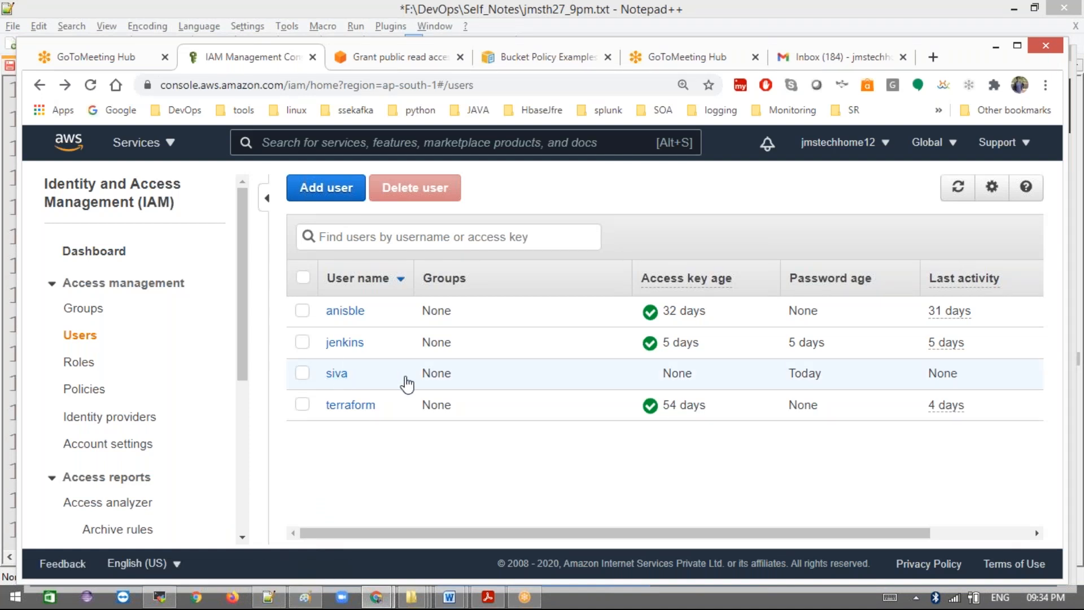
key("ctrl+j")
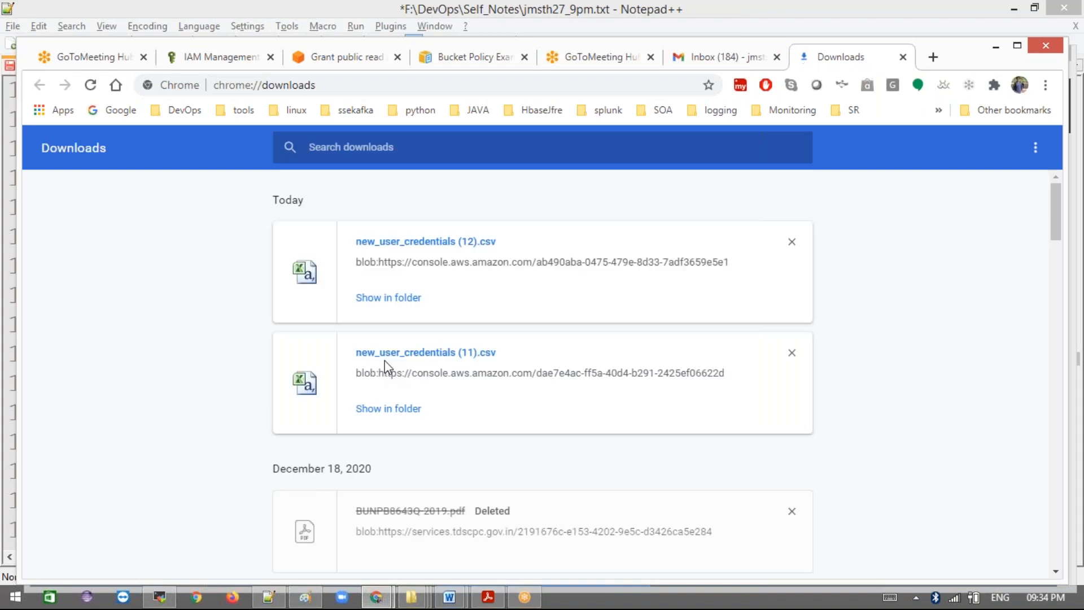
left_click(395, 298)
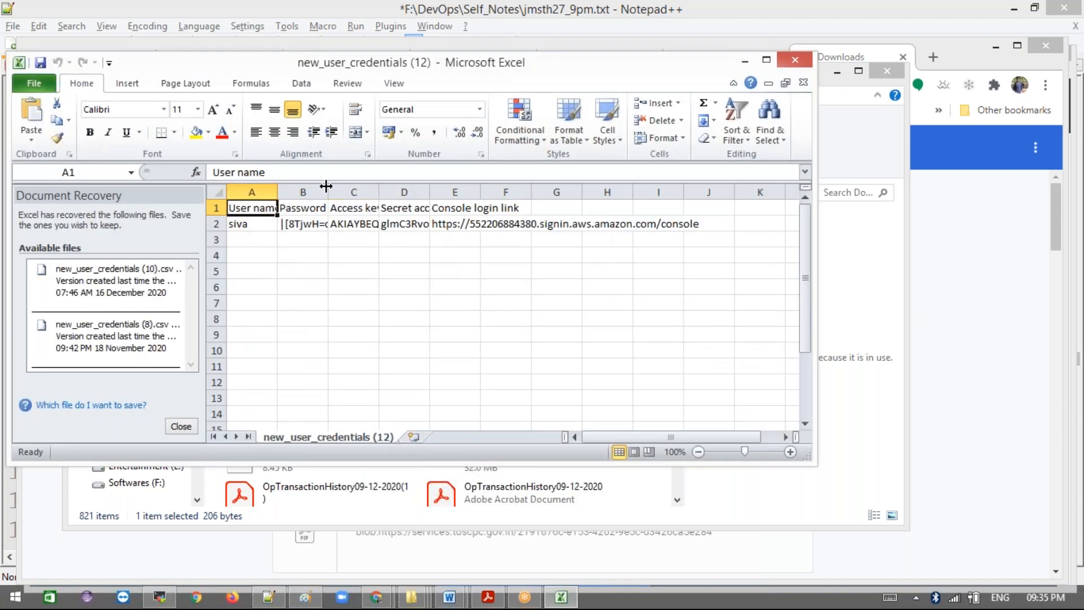
Autofit columns A through E of the credentials sheet to their contents.
double_click(327, 187)
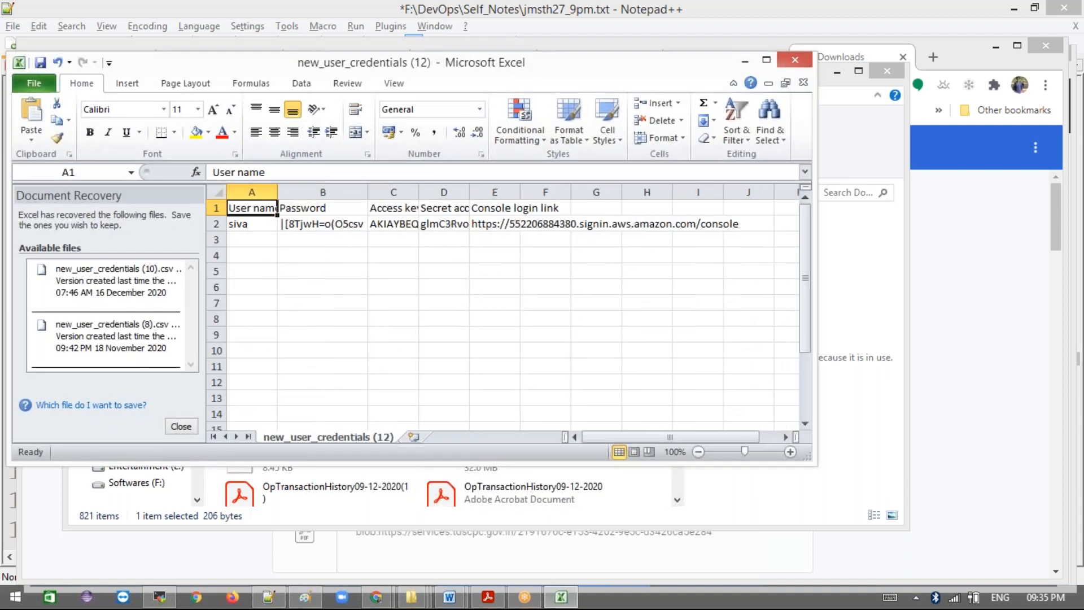
double_click(277, 189)
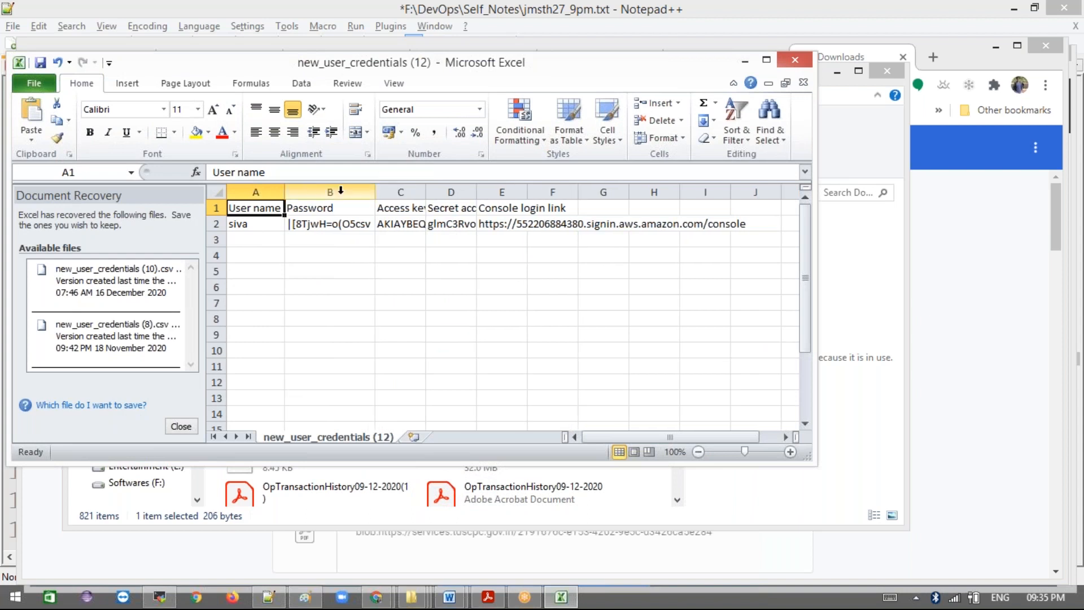
double_click(426, 194)
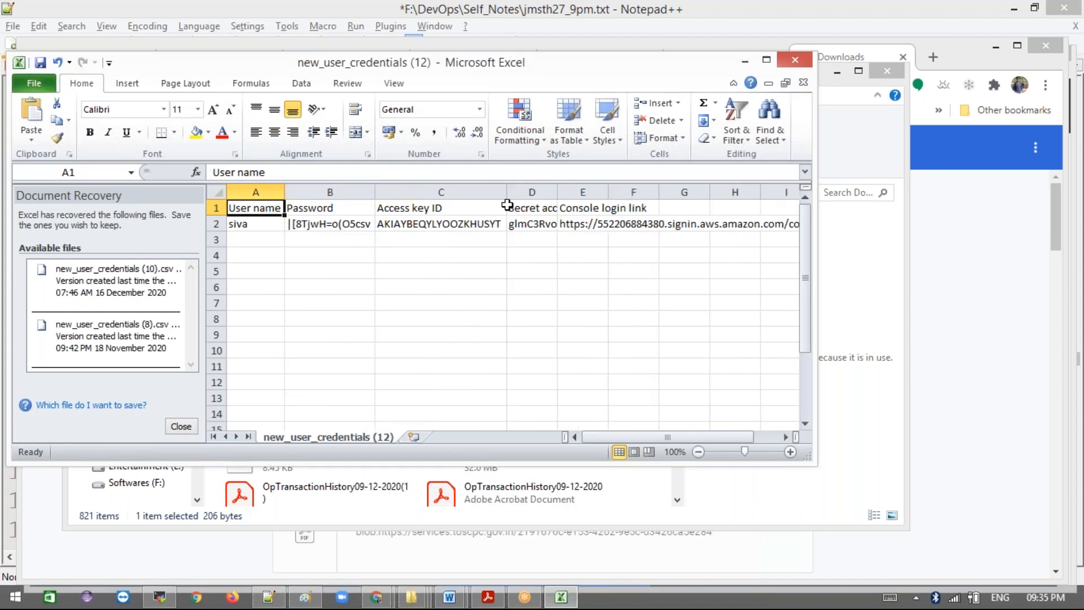
double_click(557, 198)
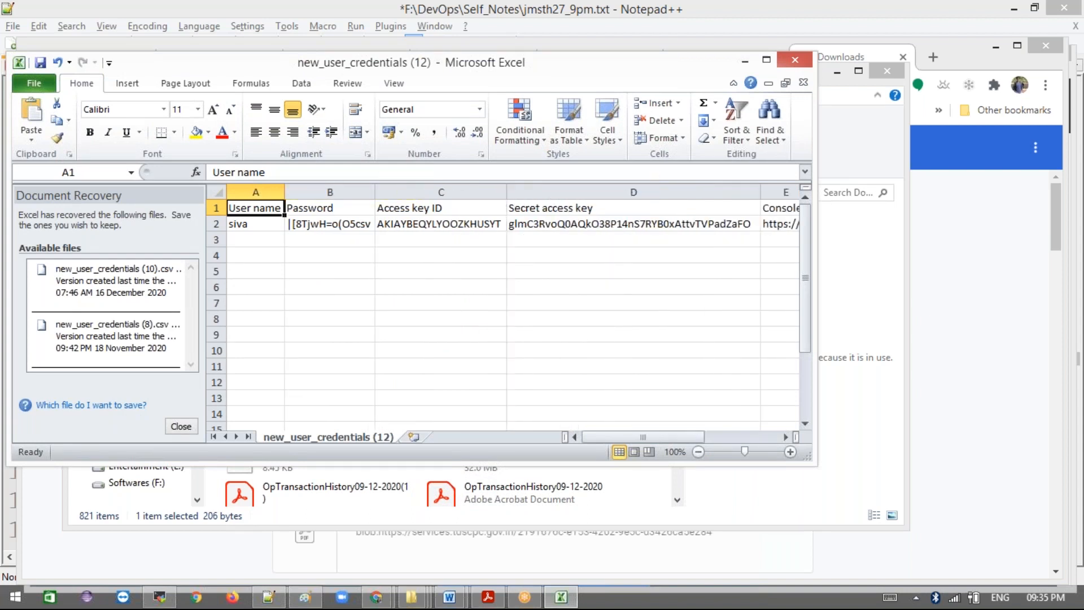
left_click_drag(659, 439, 696, 435)
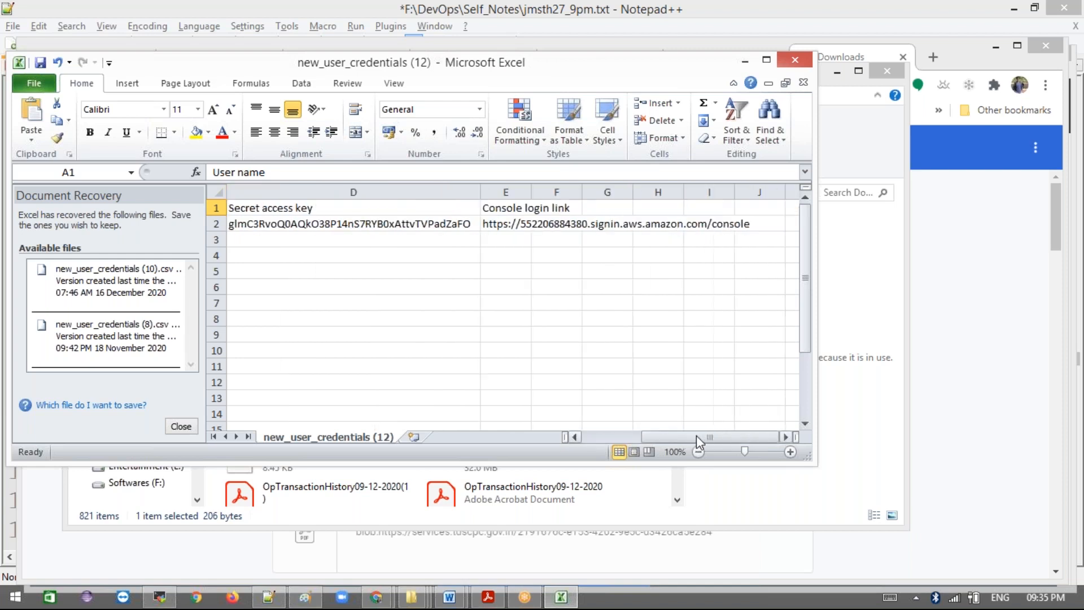
double_click(533, 188)
Copy the console login URL from cell E2.
left_click(579, 235)
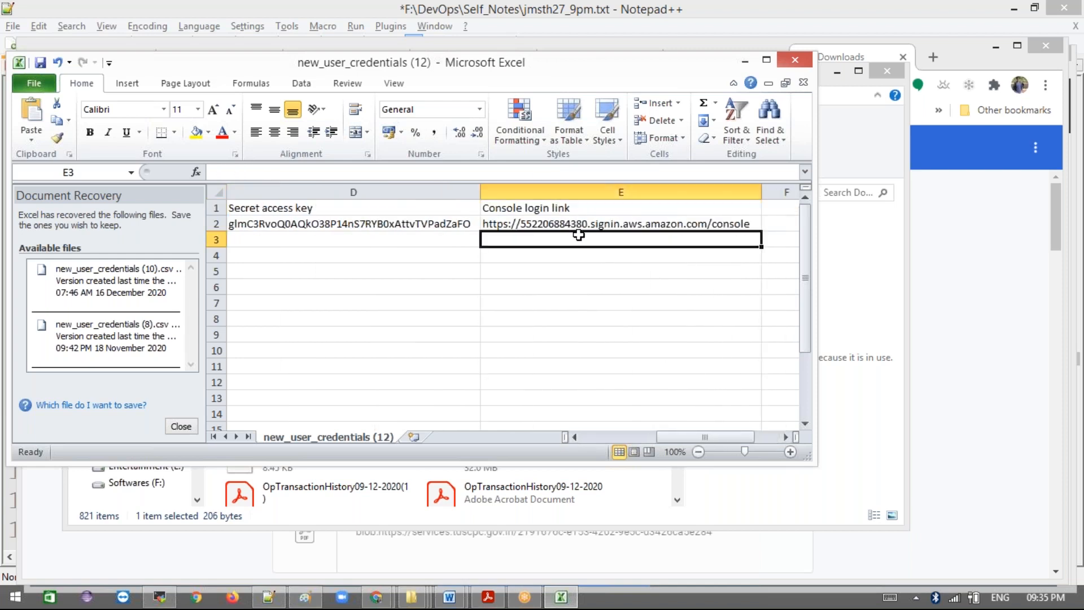
left_click(567, 224)
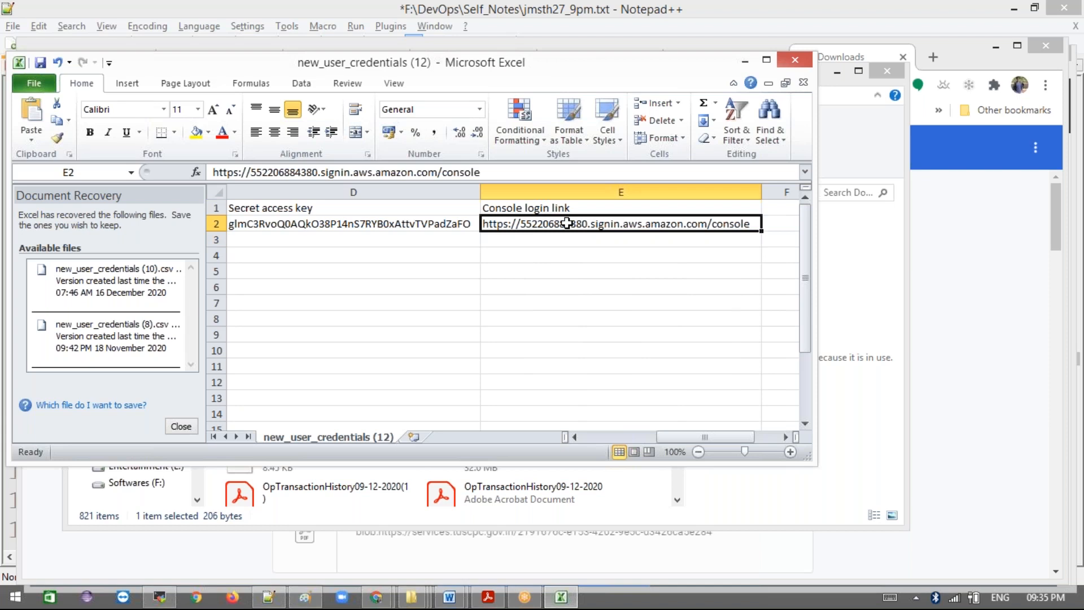
key("ctrl+c")
Open a new incognito tab and paste the console sign-in link into its address bar.
key("alt+Tab")
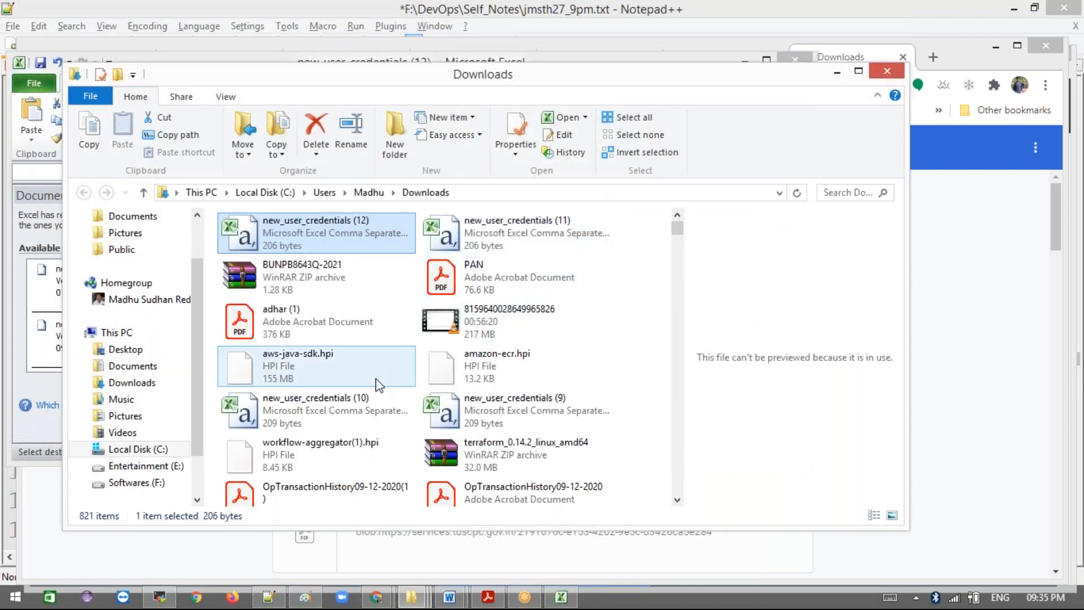
mouse_move(379, 599)
left_click(473, 527)
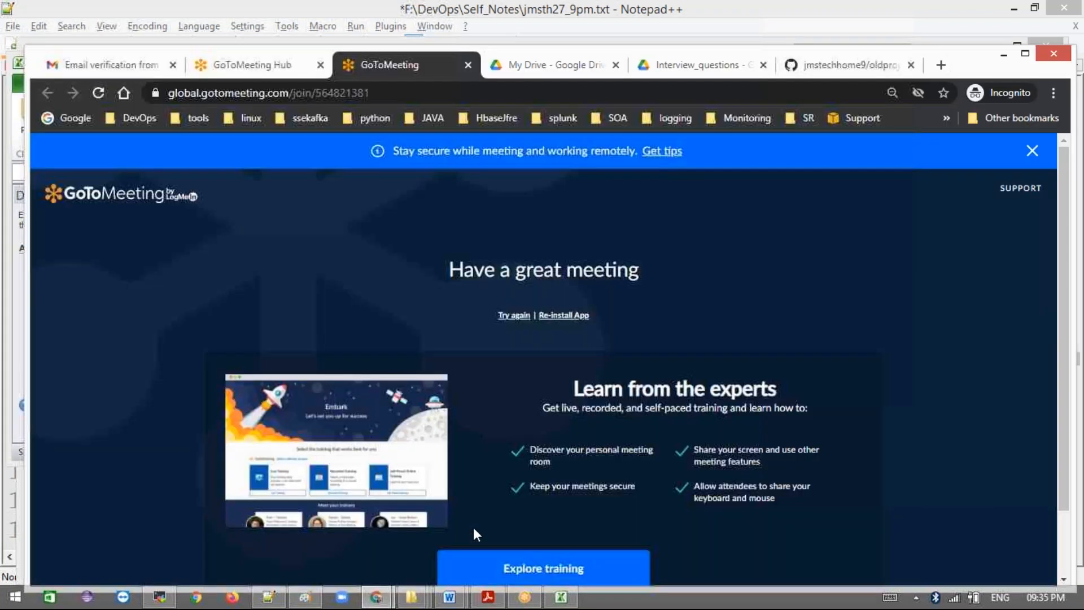
left_click(941, 65)
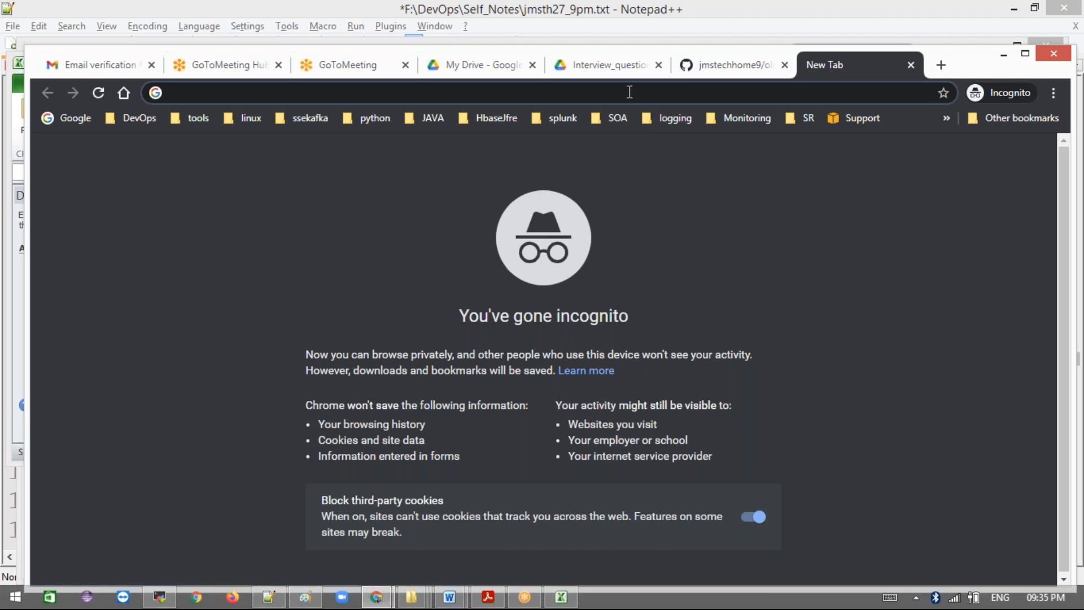
key("alt+Tab")
key("alt+Tab")
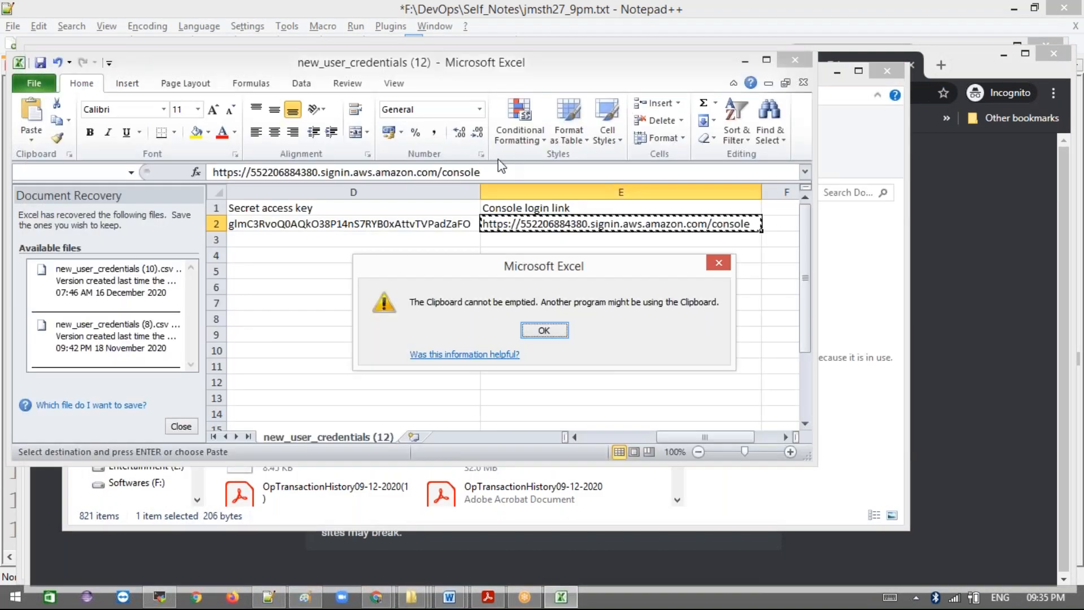
left_click(544, 330)
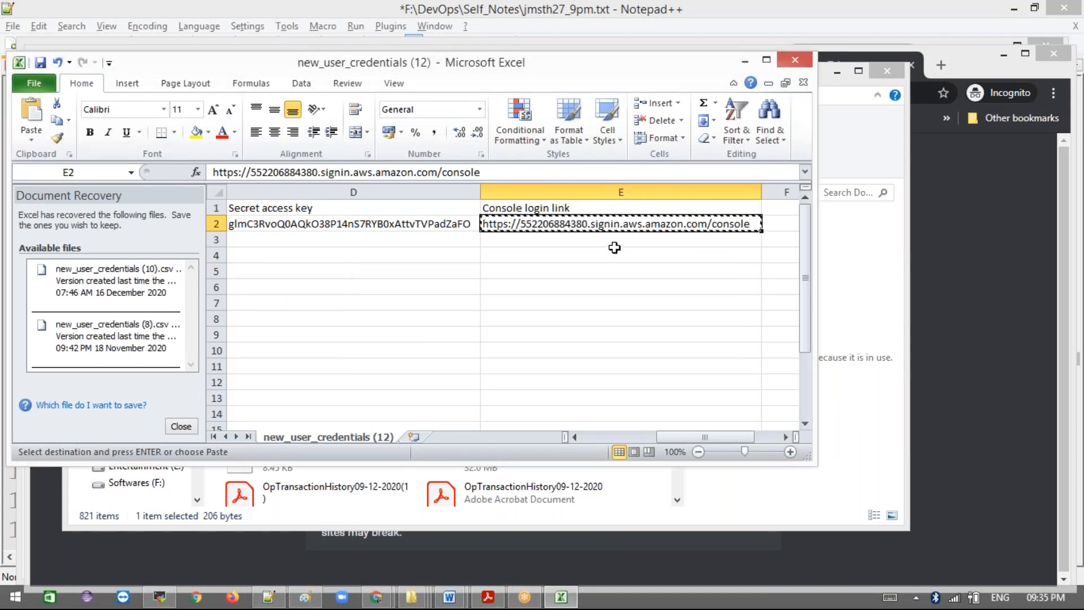
key("alt+Tab")
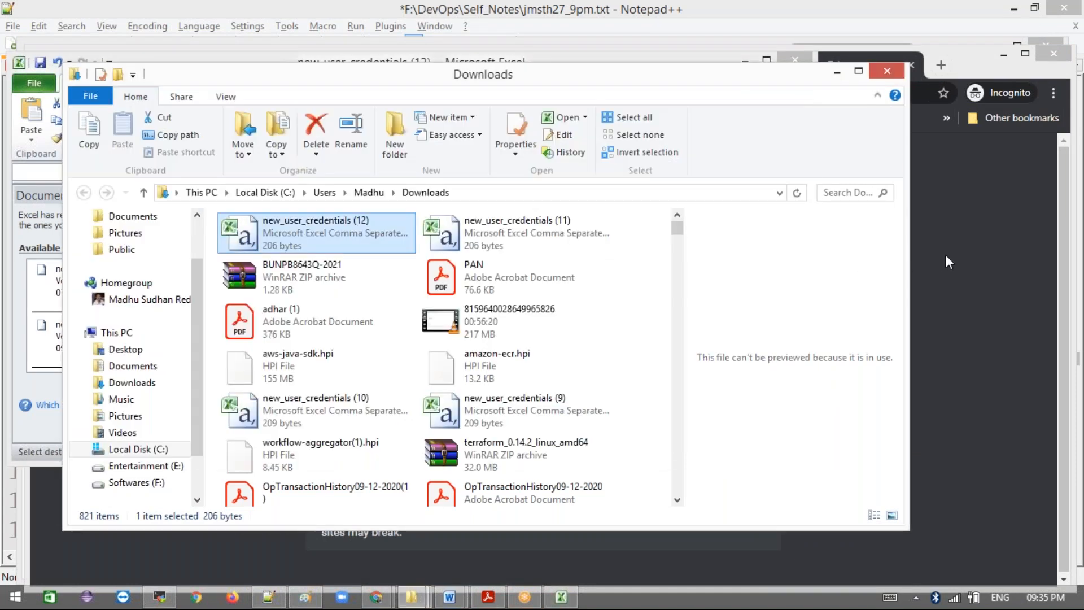
left_click(947, 261)
left_click(546, 92)
key("ctrl+v")
Load the console sign-in page and enter the new IAM user's name.
key("Return")
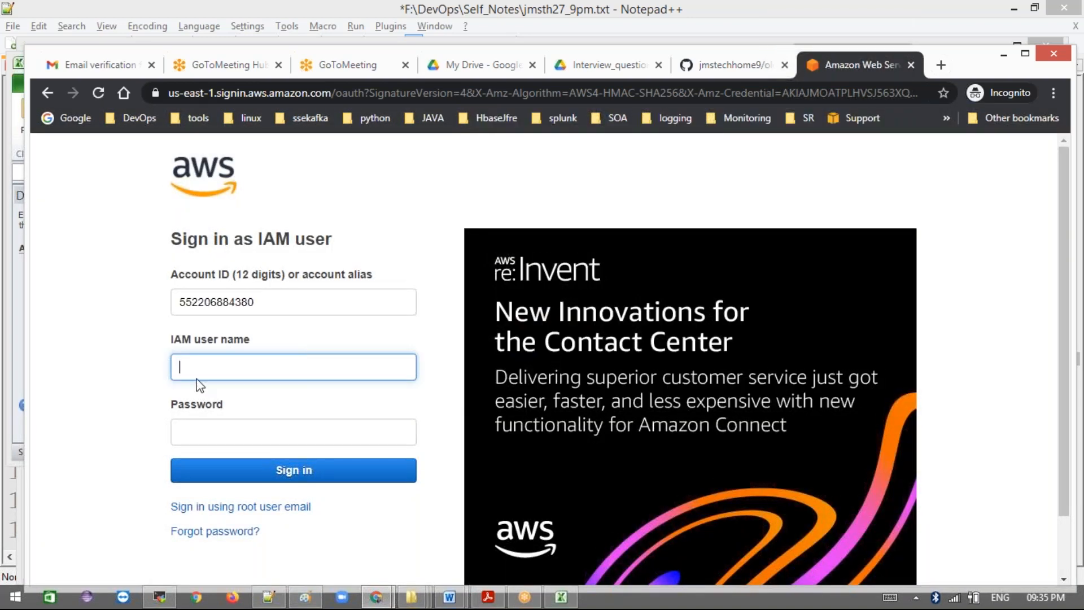
type("iva")
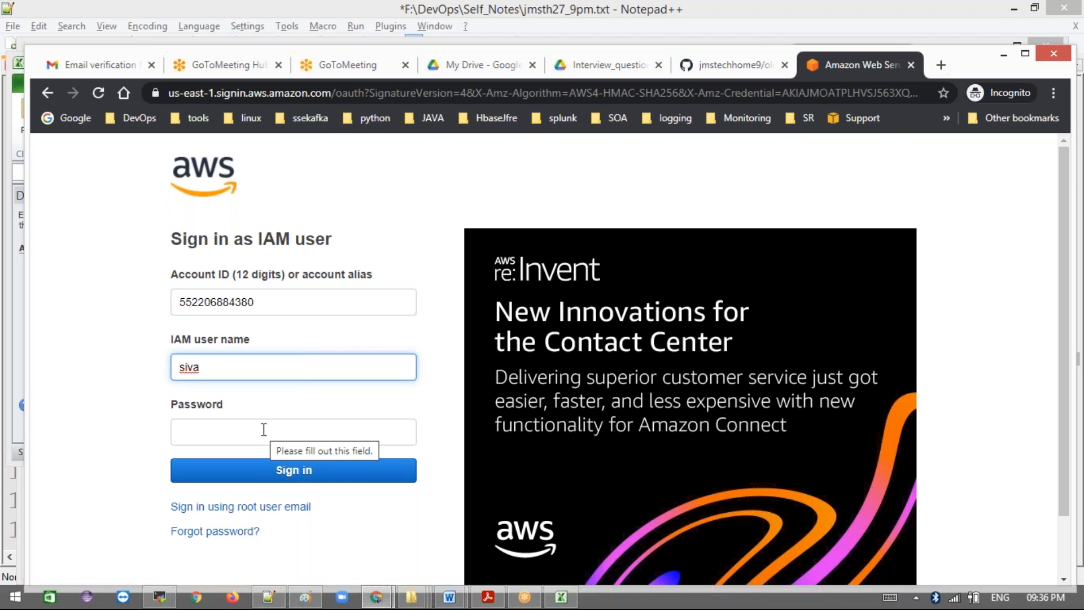
left_click(264, 430)
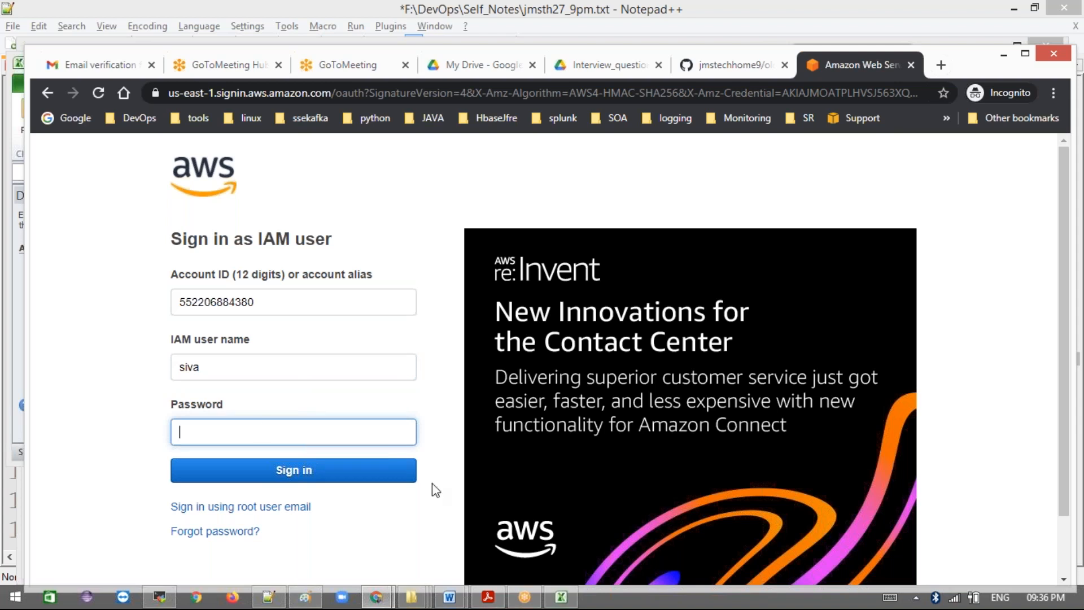
Copy the password from cell B2, paste it into the sign-in form, and sign in.
left_click(559, 599)
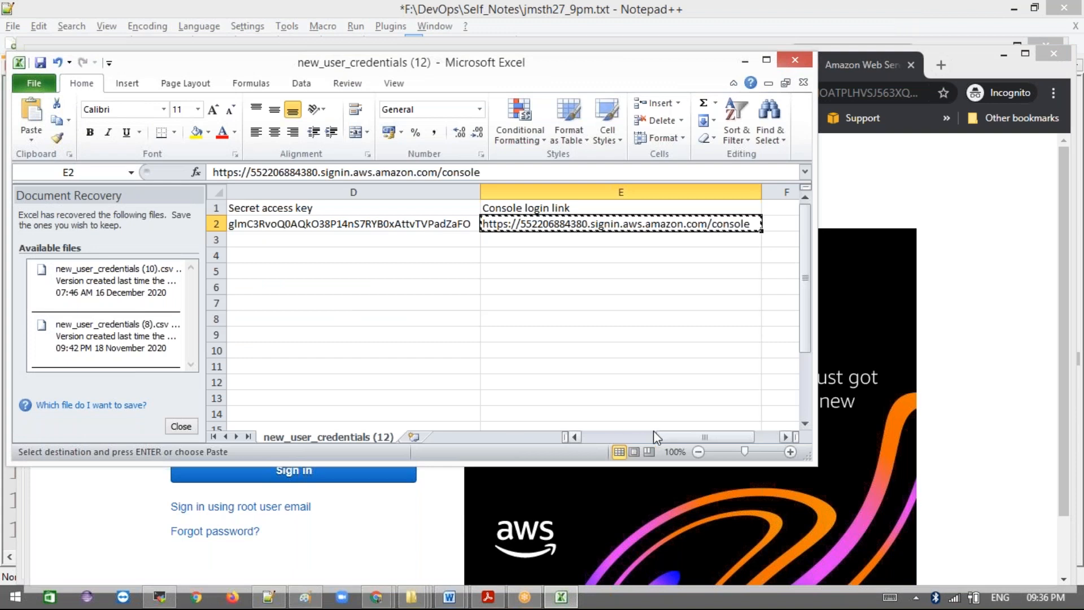
left_click_drag(662, 431, 550, 443)
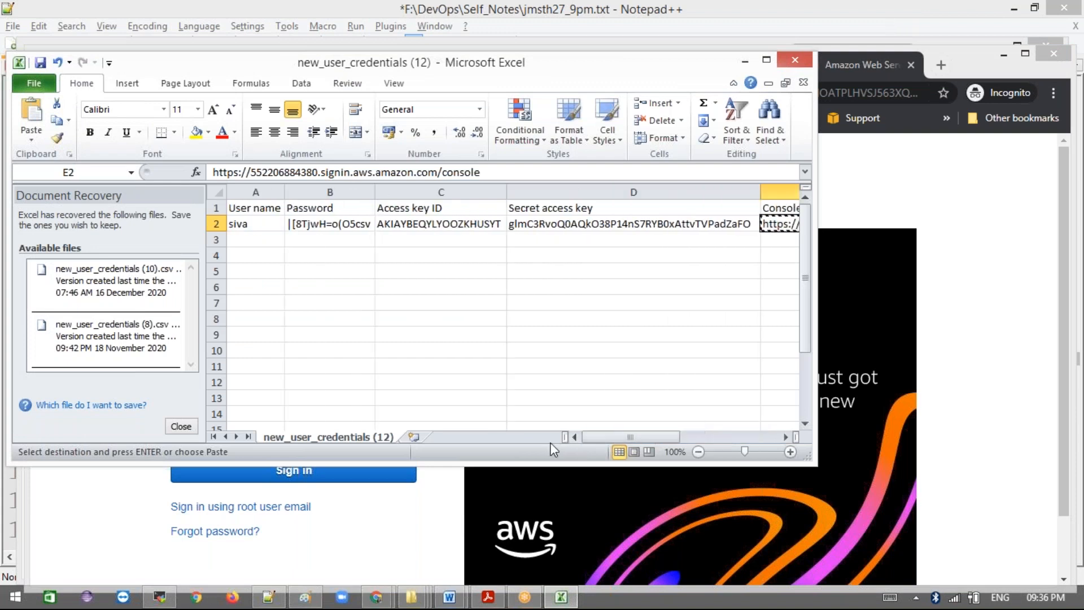
left_click(343, 224)
key("ctrl+c")
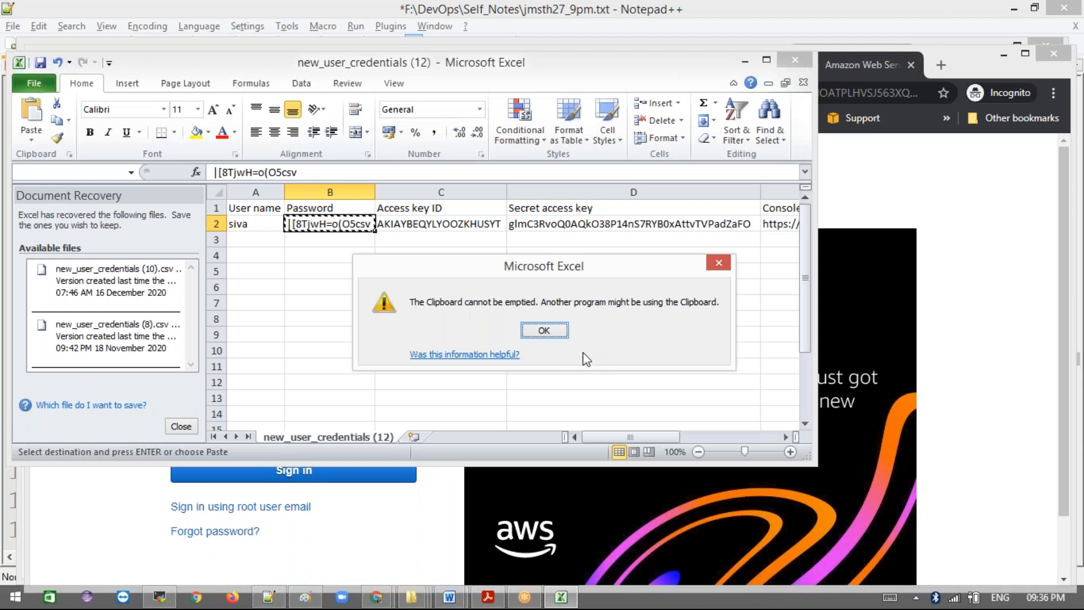
left_click(547, 330)
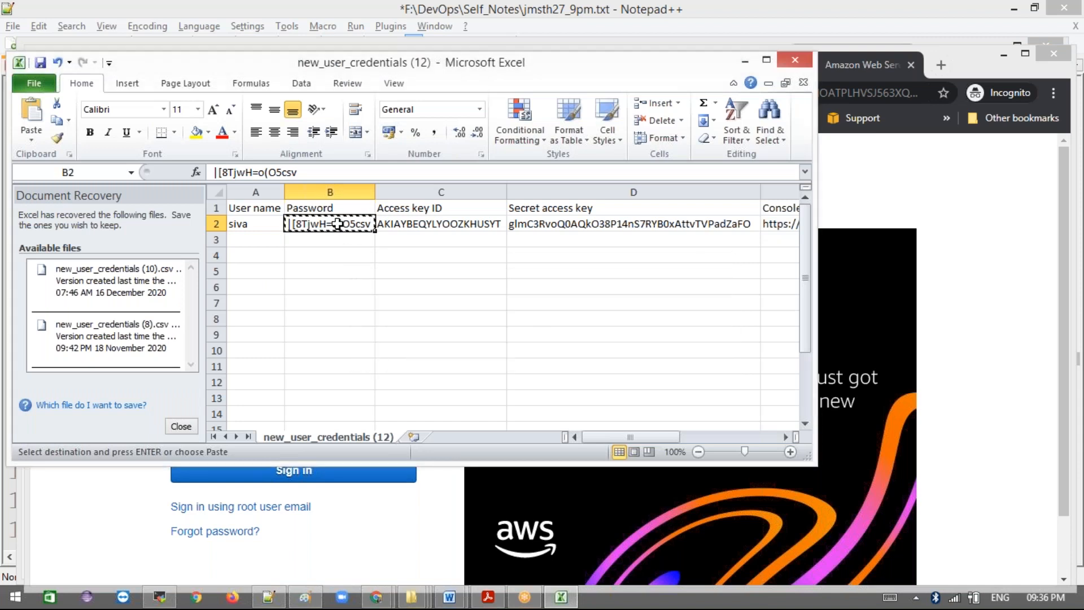
key("alt+Tab")
key("ctrl+v")
left_click(317, 478)
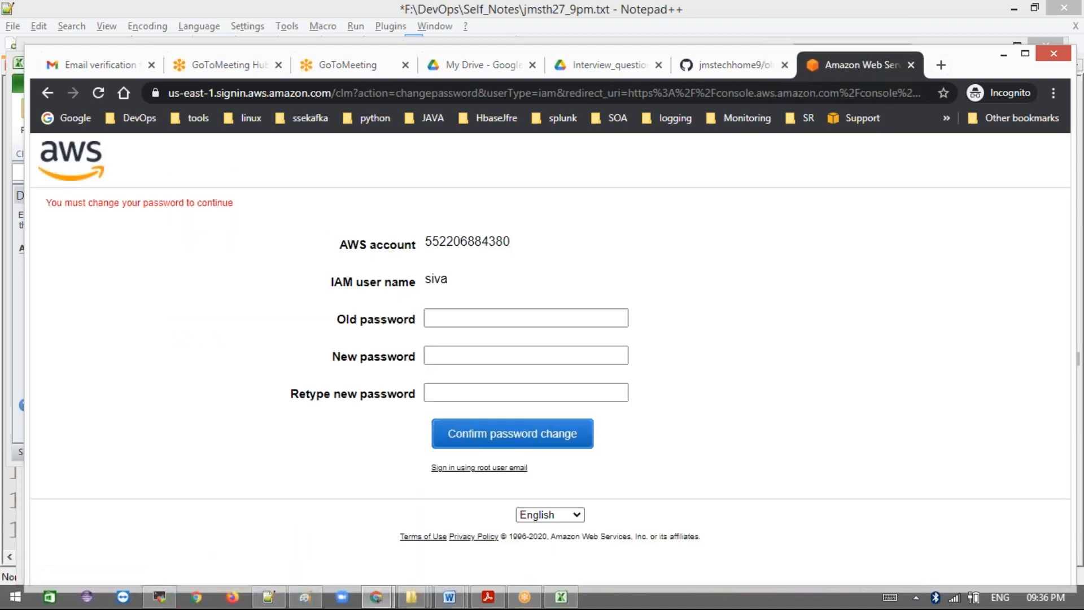
Replace the IAM user's pasted initial password with a new password, entered twice, and confirm.
left_click(440, 317)
key("ctrl+v")
left_click(442, 357)
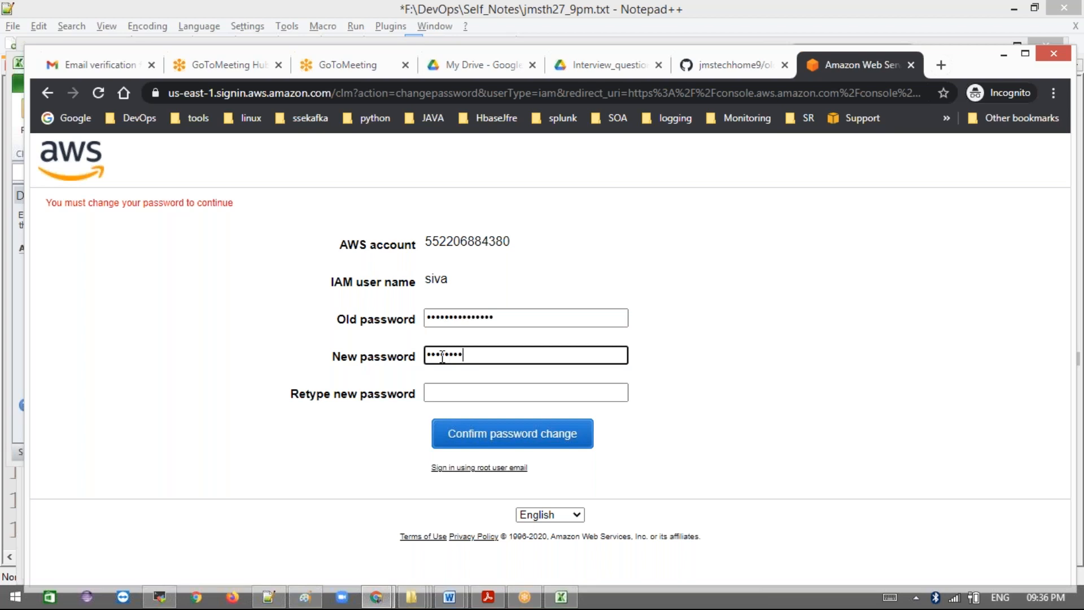
left_click(450, 391)
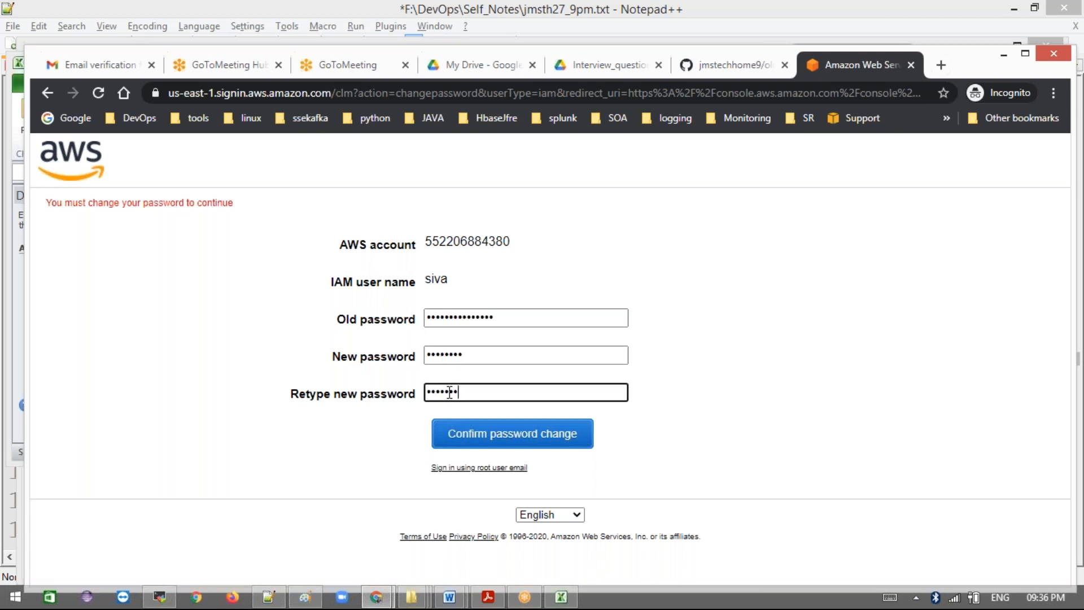
left_click(519, 440)
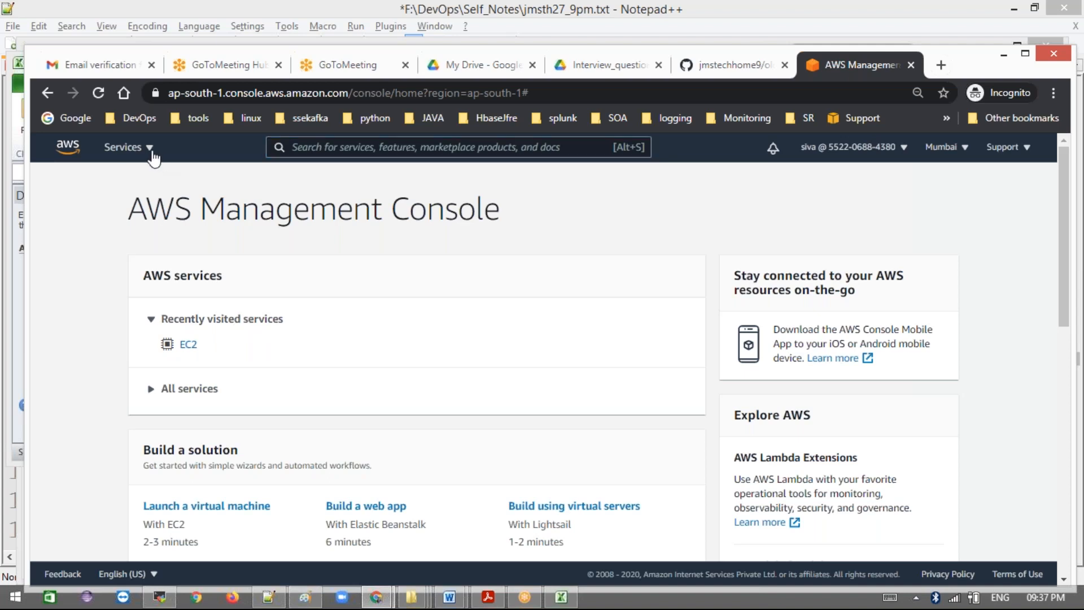
Go to EC2 in the Mumbai region and list running instances, which shows none.
left_click(151, 152)
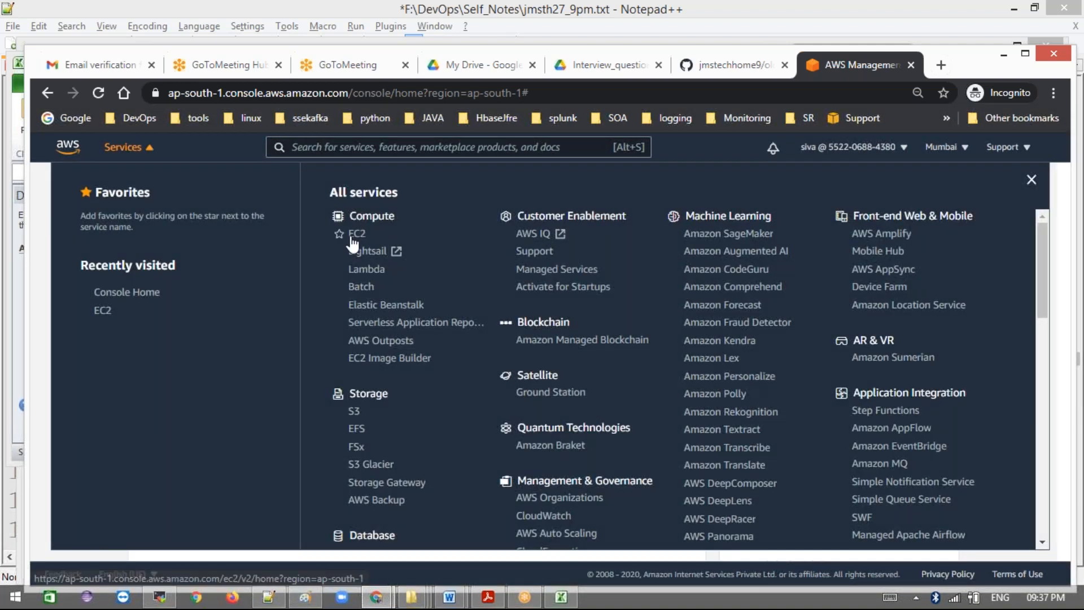
left_click(370, 233)
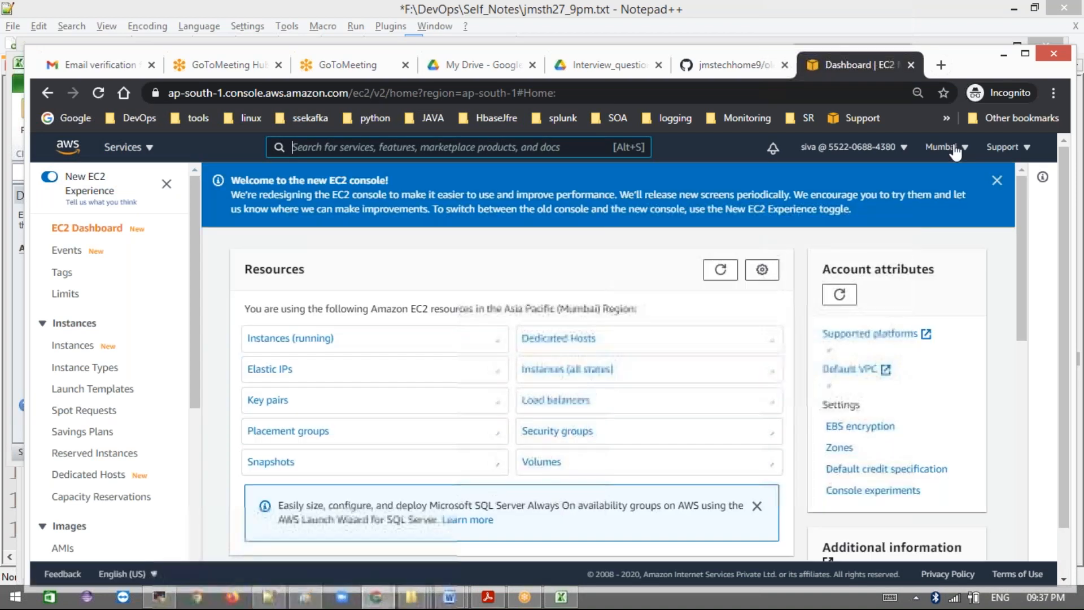
left_click(952, 147)
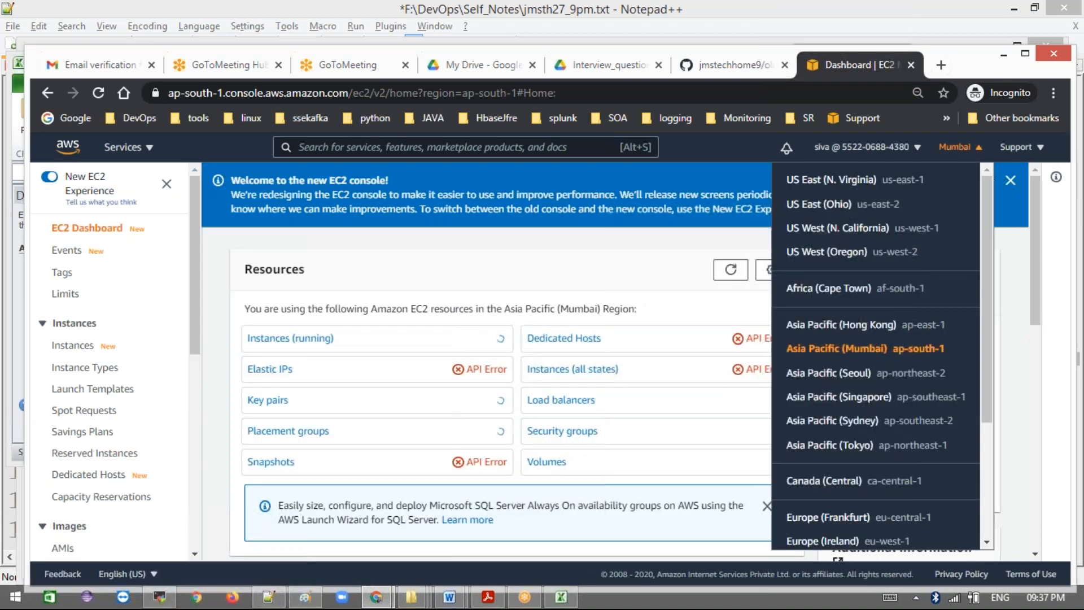
left_click(722, 146)
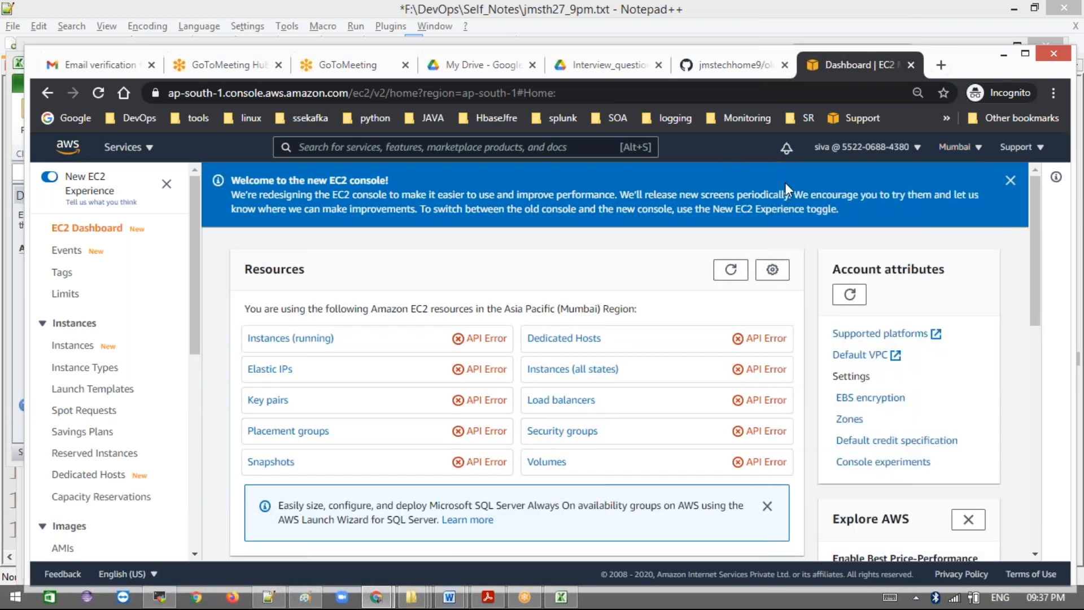
left_click(1010, 181)
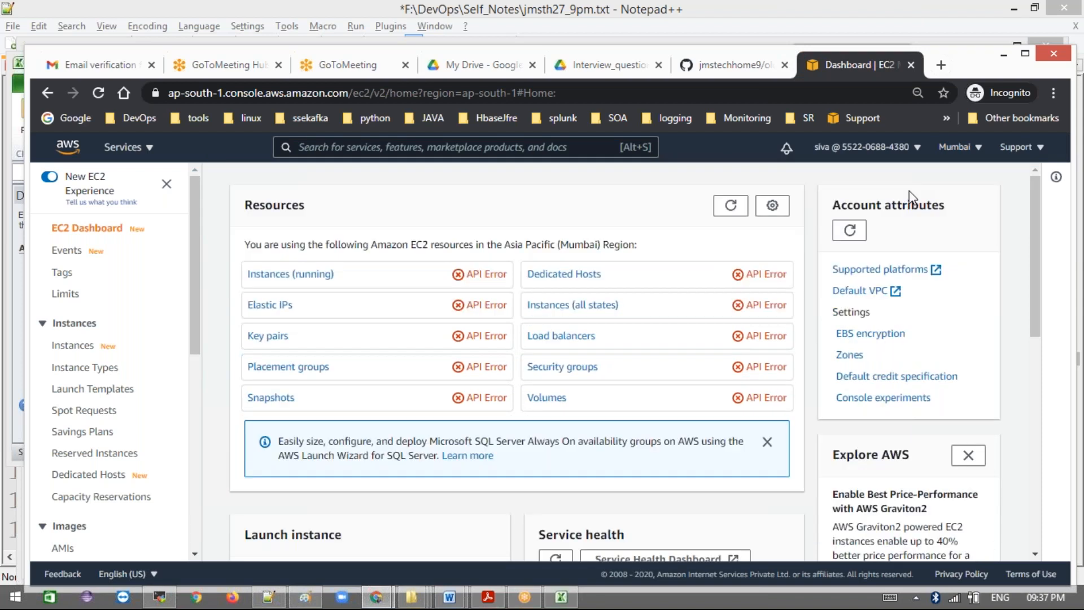
left_click(265, 276)
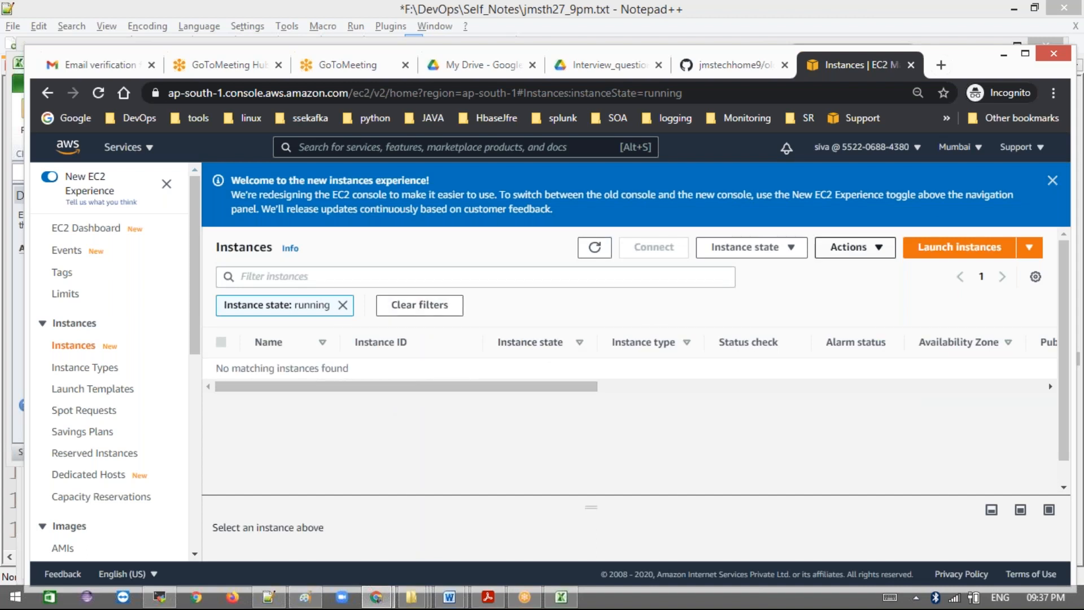
Start launching an instance and select the Amazon Linux 2 AMI.
left_click(941, 250)
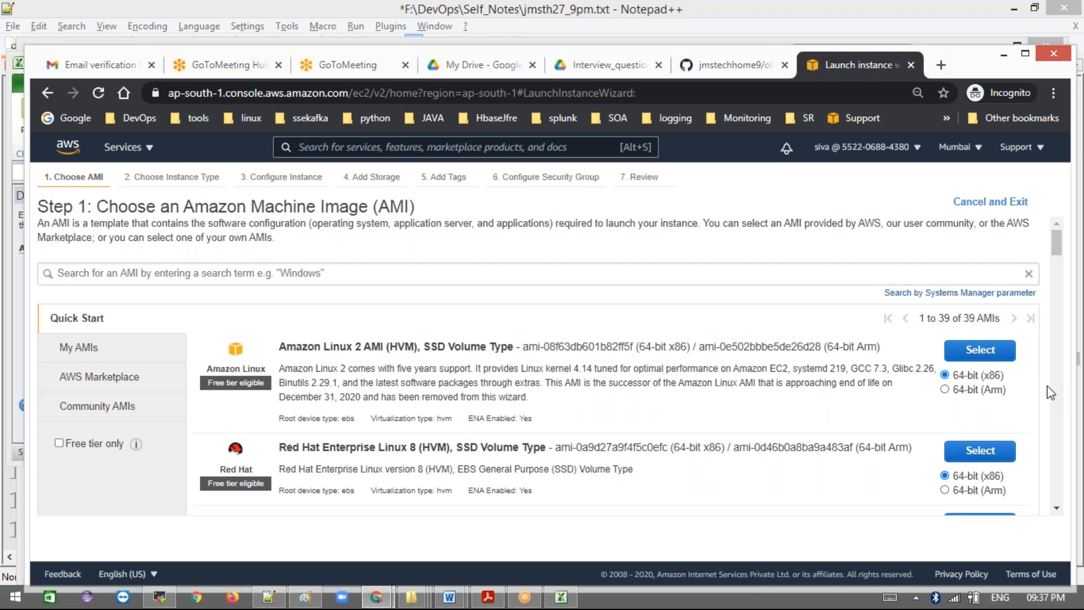
mouse_move(1059, 252)
left_mouse_down()
mouse_move(1059, 279)
mouse_move(1057, 266)
left_mouse_up()
scroll(1057, 265, "up", 1)
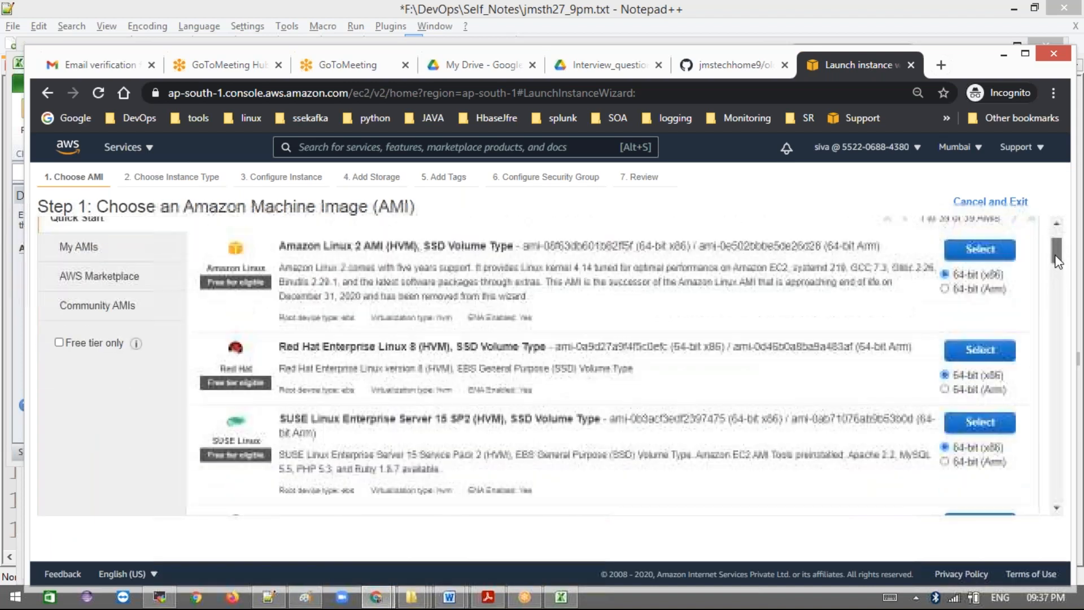
left_click(990, 253)
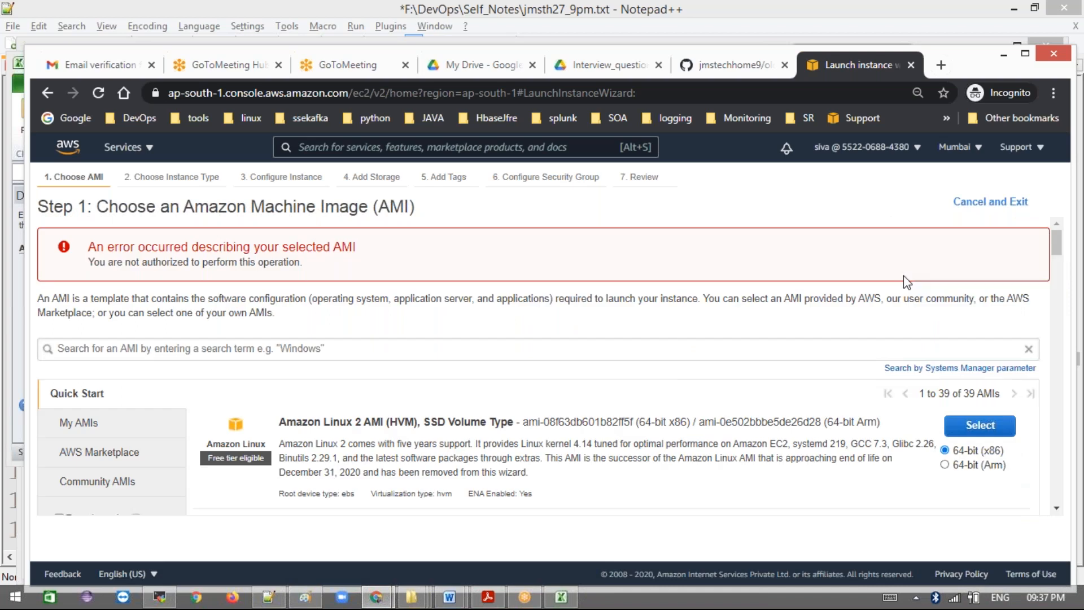
Highlight the 'You are not authorized to perform this operation' error message.
left_click_drag(89, 247, 376, 259)
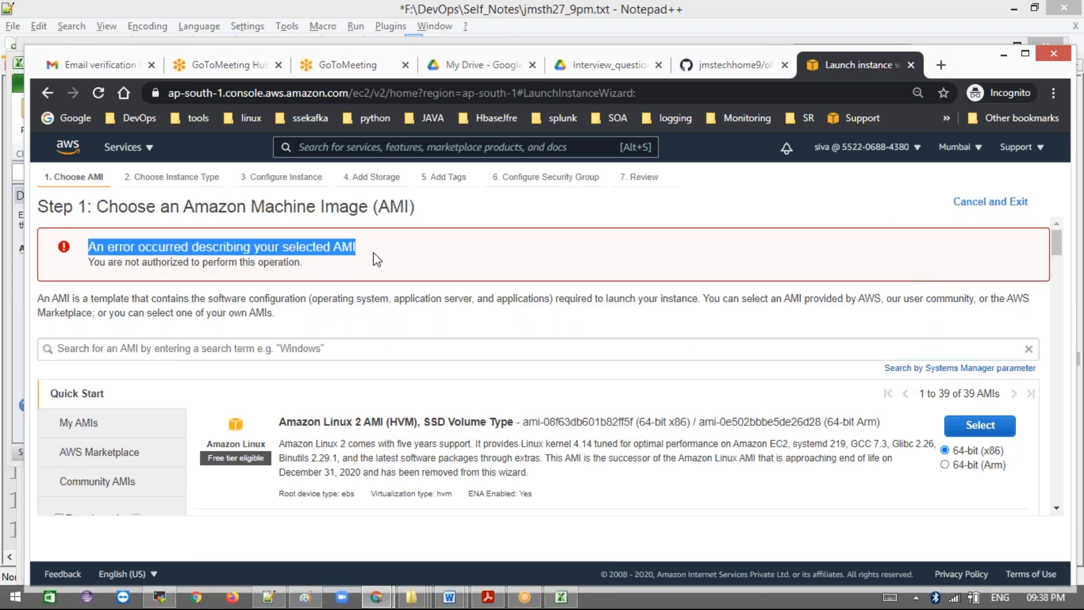
triple_click(218, 264)
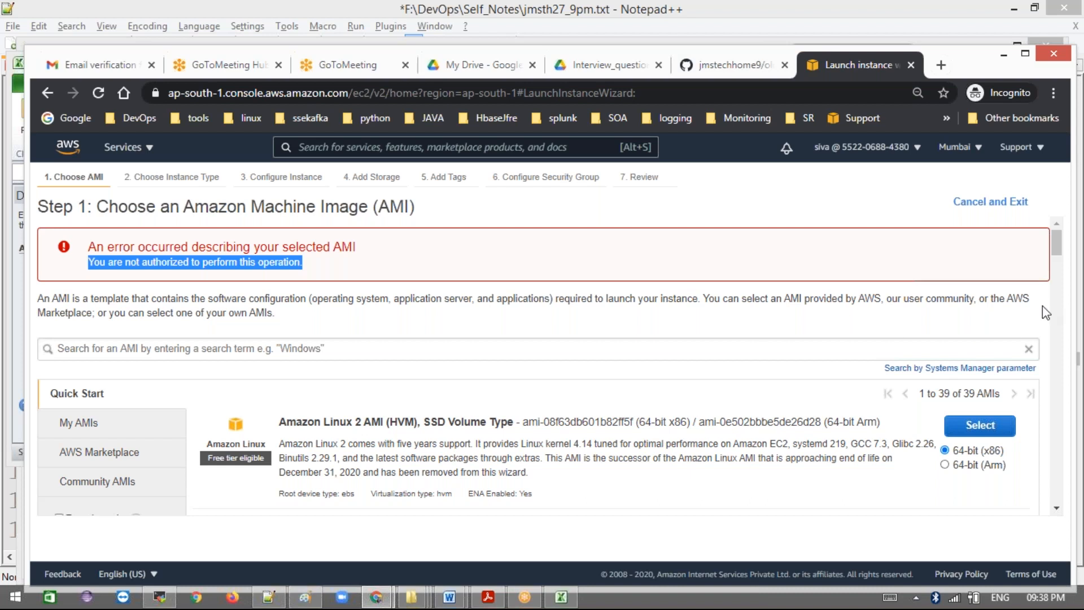
mouse_move(1055, 243)
left_mouse_down()
mouse_move(1055, 271)
mouse_move(1056, 235)
left_mouse_up()
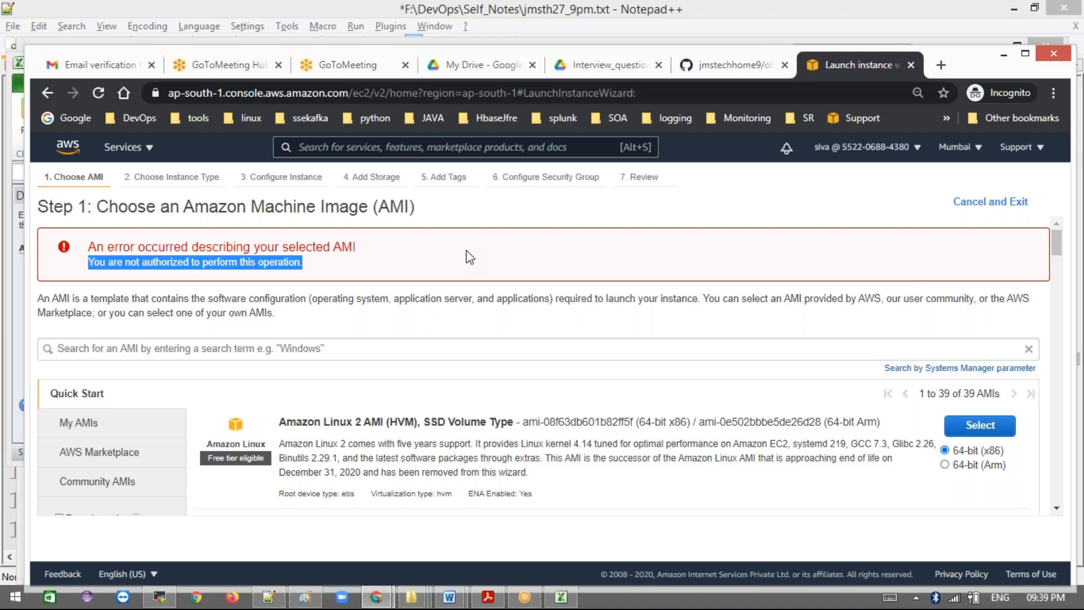
Leave the AMI authorization error and bring the Downloads browser window to the front.
double_click(290, 250)
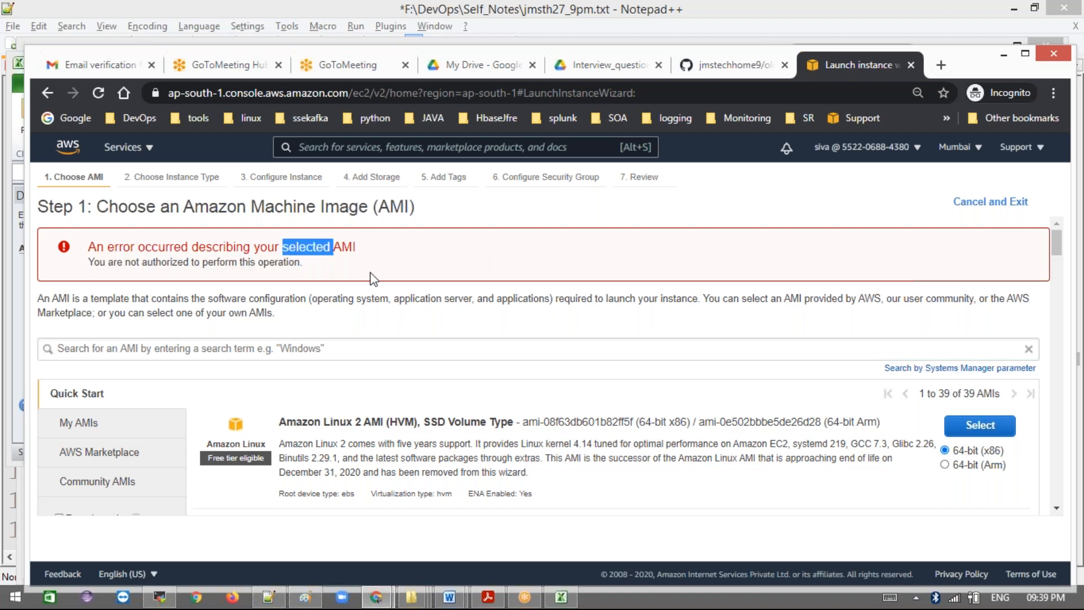
left_click(376, 597)
left_click(297, 525)
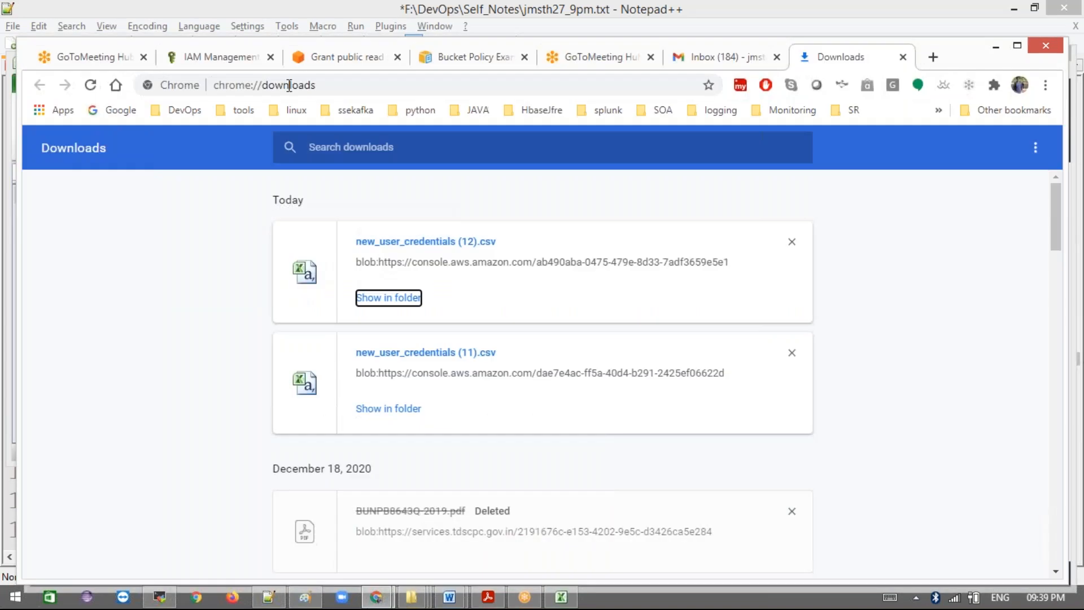
Open the IAM user's summary, review its IAMUserChangePassword policy, and begin adding permissions.
left_click(227, 57)
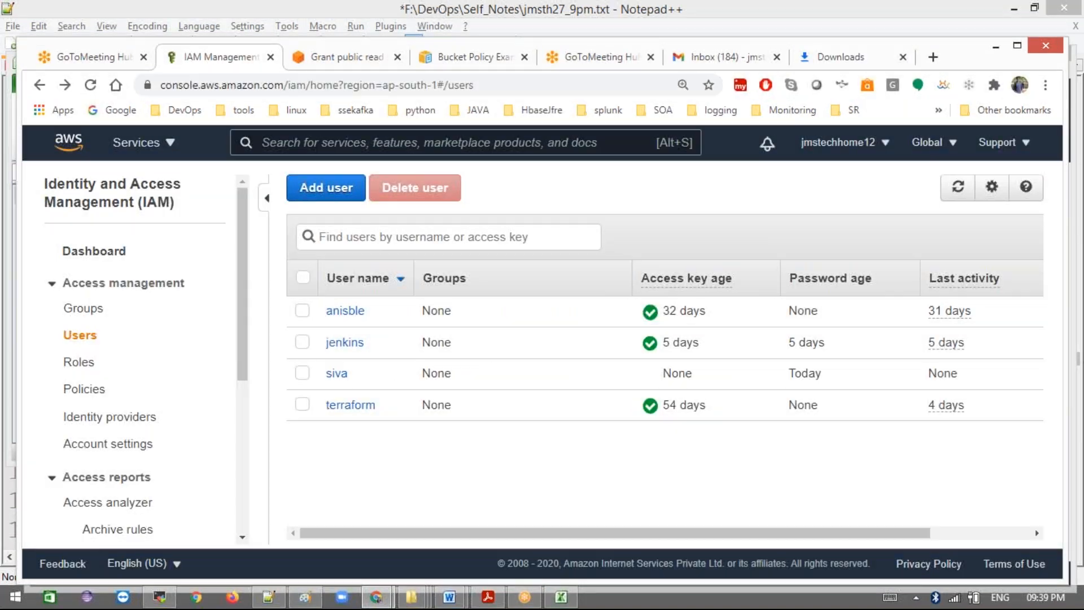
left_click(350, 379)
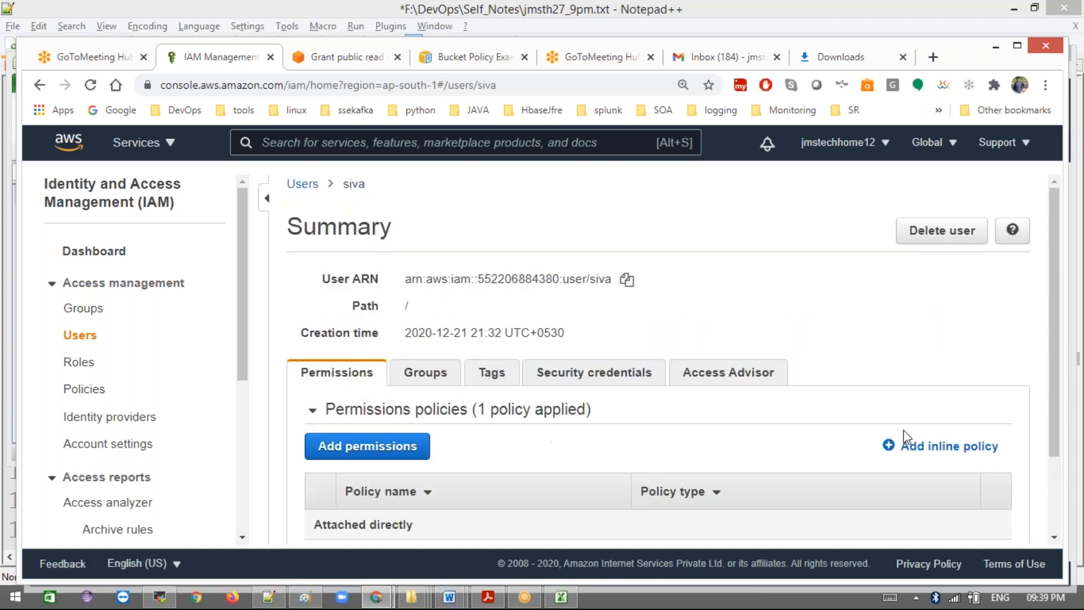
key("ctrl+a")
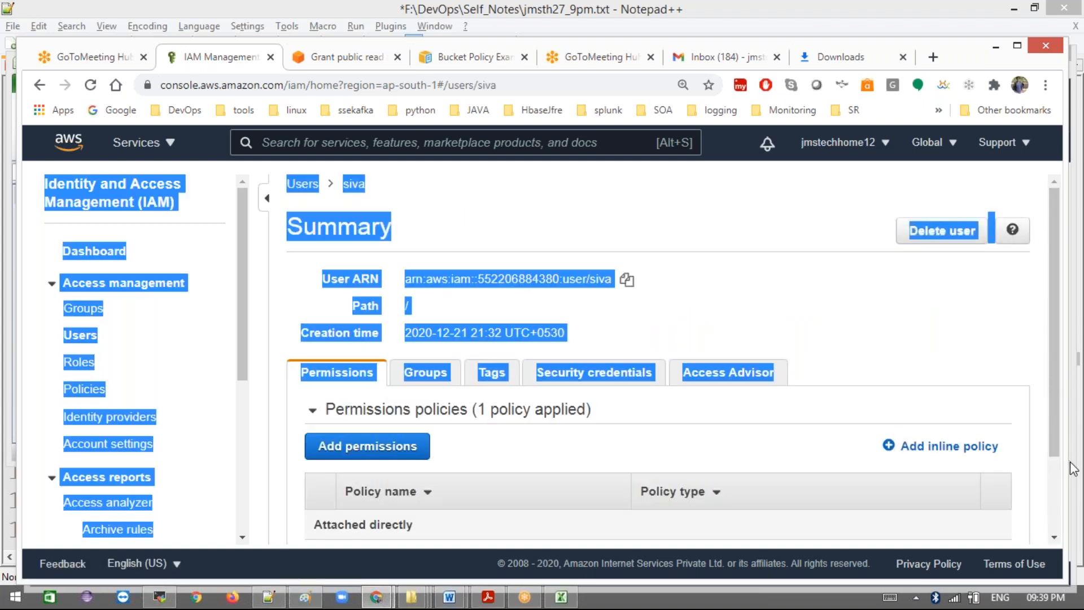
left_click(934, 317)
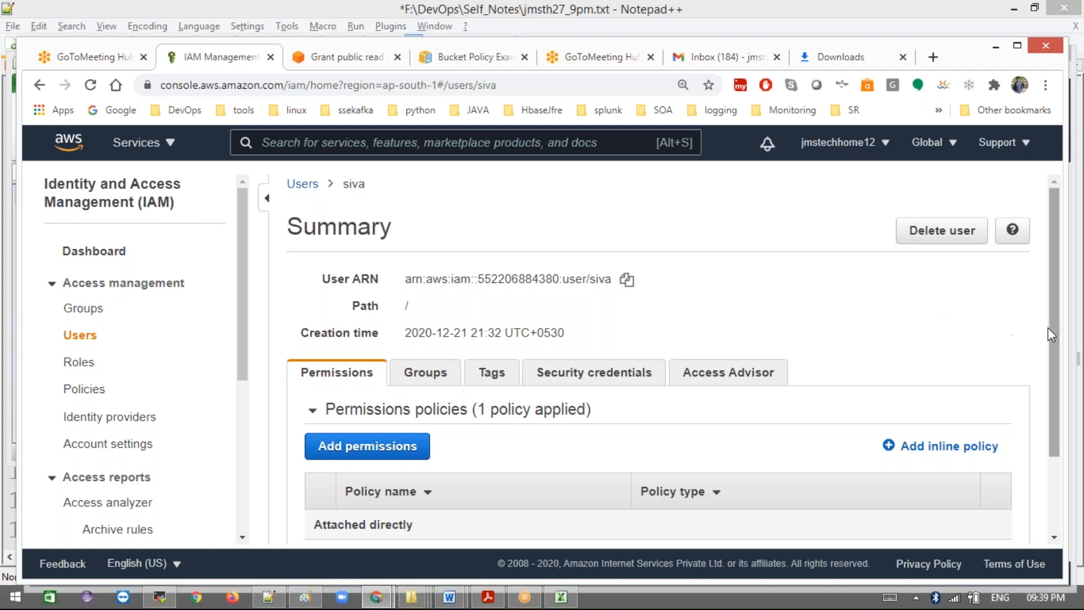
scroll(1054, 350, "down", 2)
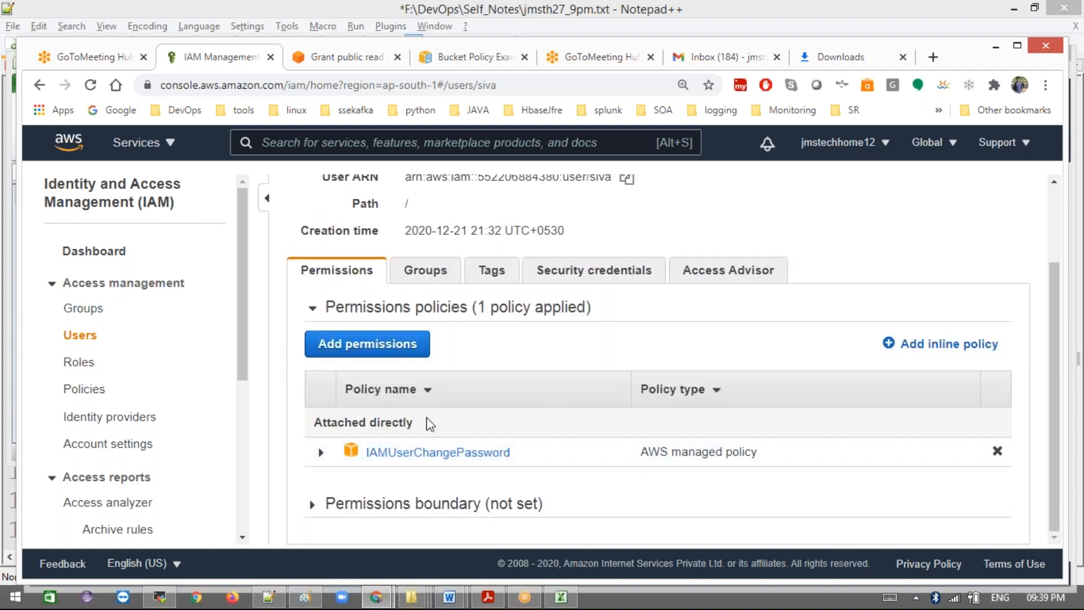
left_click(359, 345)
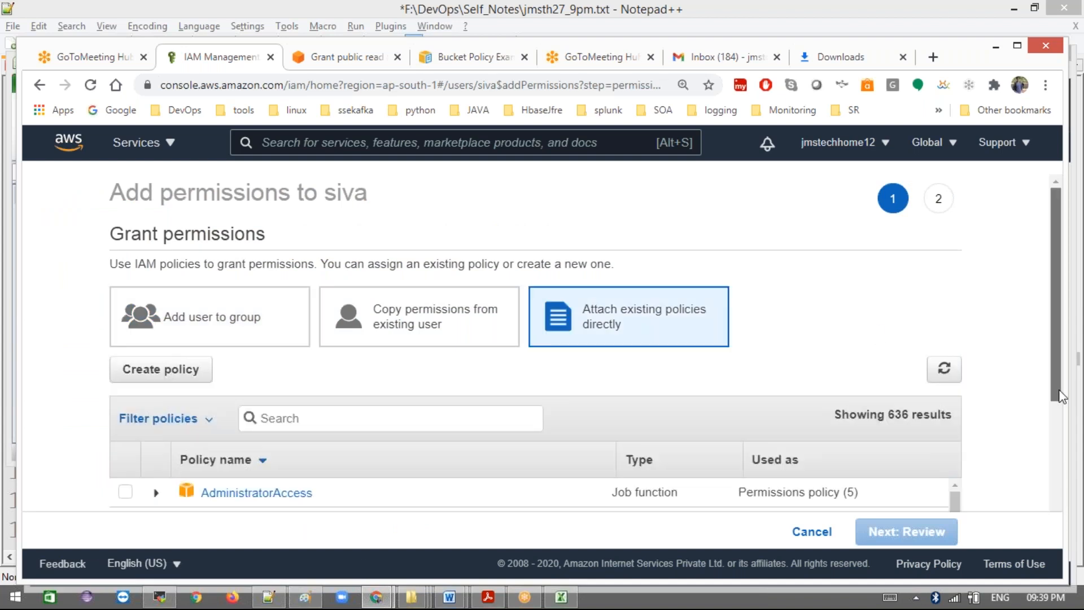
Browse the list of existing policies available to attach directly to the user.
scroll(1060, 400, "down", 3)
scroll(1052, 415, "up", 2)
scroll(1053, 418, "up", 1)
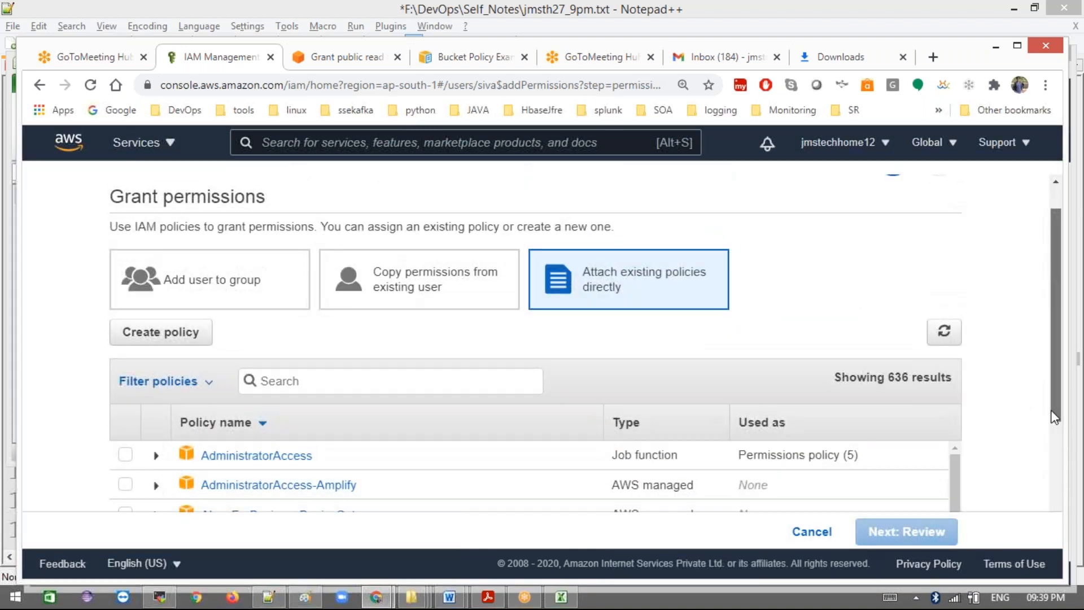
left_click_drag(1053, 417, 1037, 434)
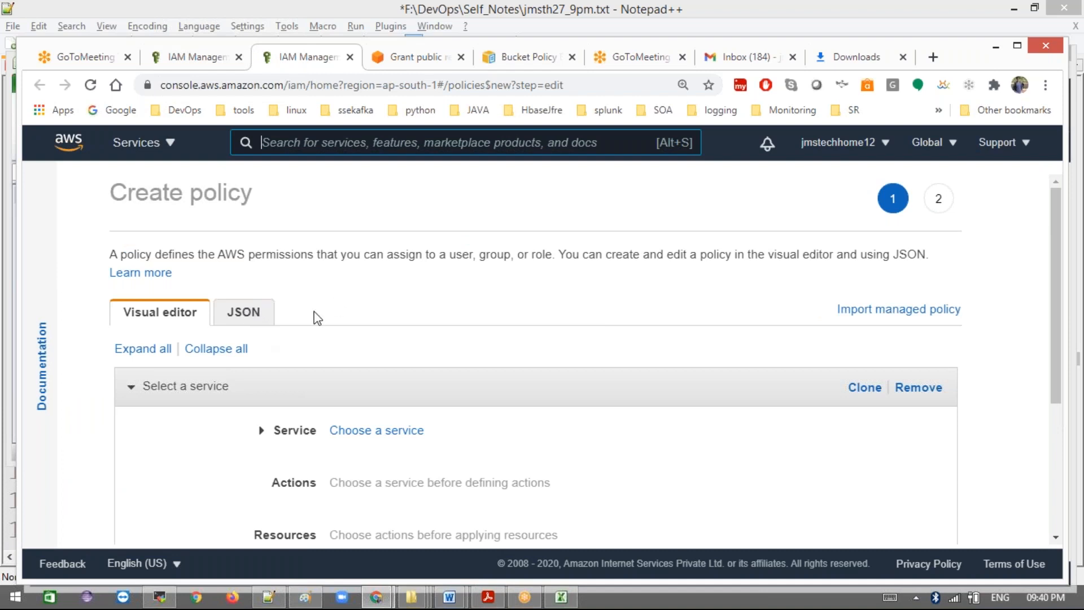
View the new policy's default JSON, then return to the user's Add permissions page.
left_click(253, 315)
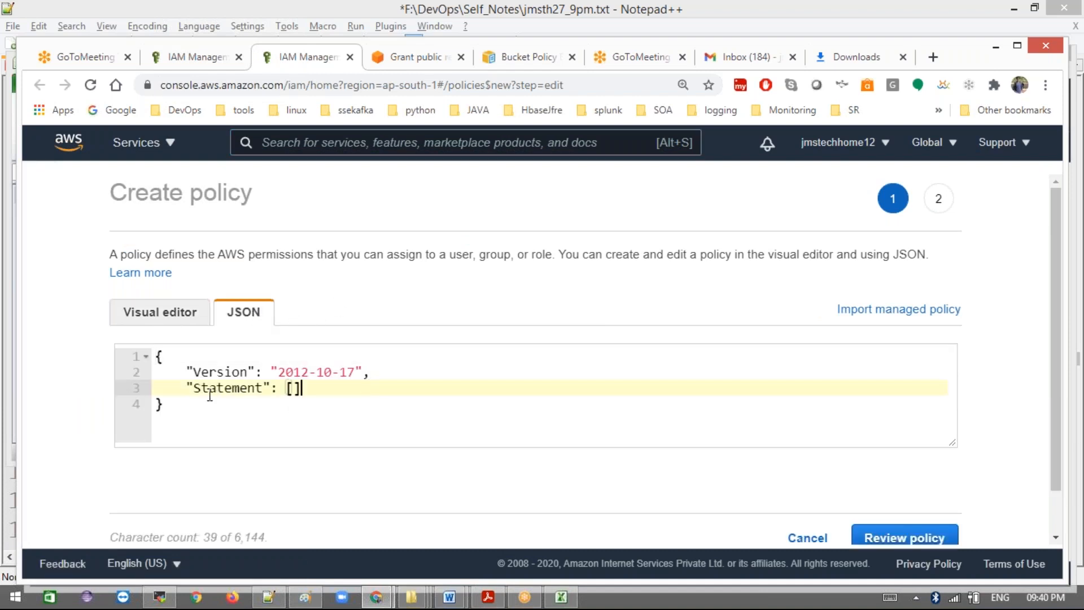
left_click_drag(198, 415, 144, 350)
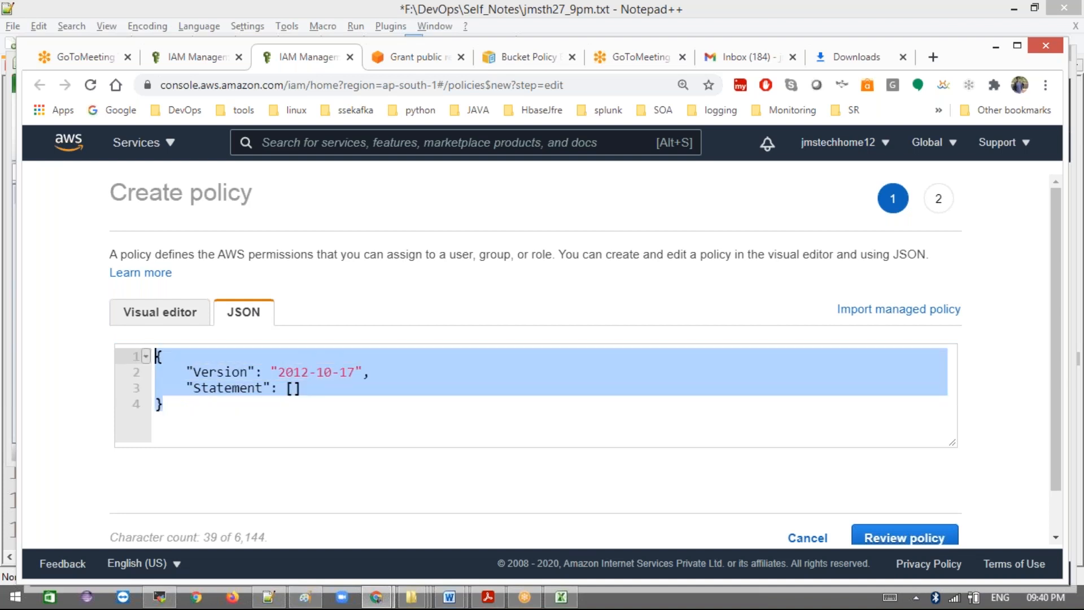
left_click(208, 62)
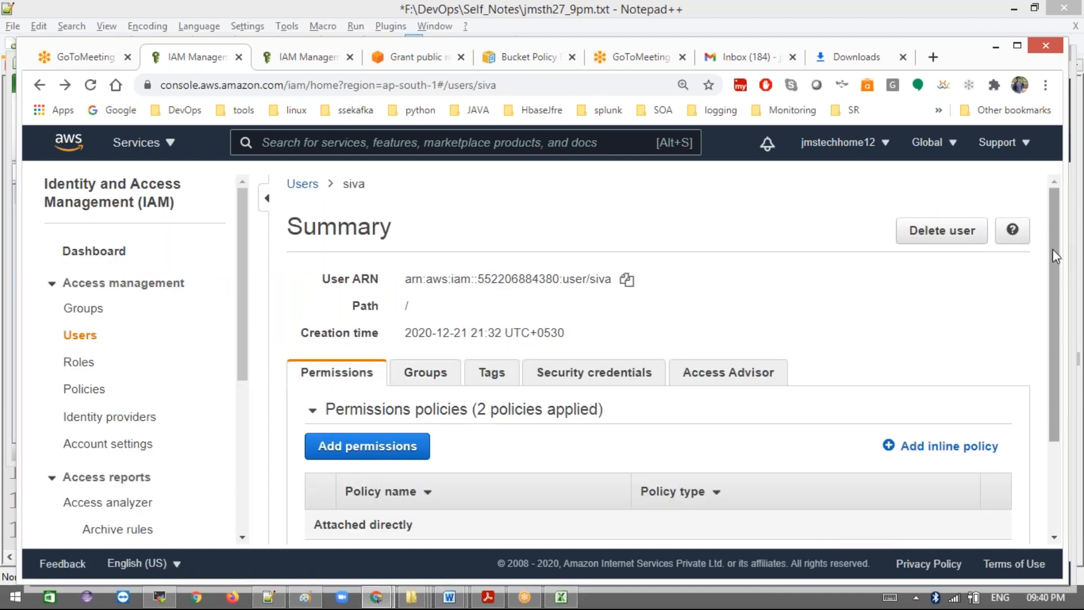
Confirm the user's attached policies and switch to the other user's incognito browser window.
scroll(1057, 316, "down", 3)
scroll(1061, 393, "up", 1)
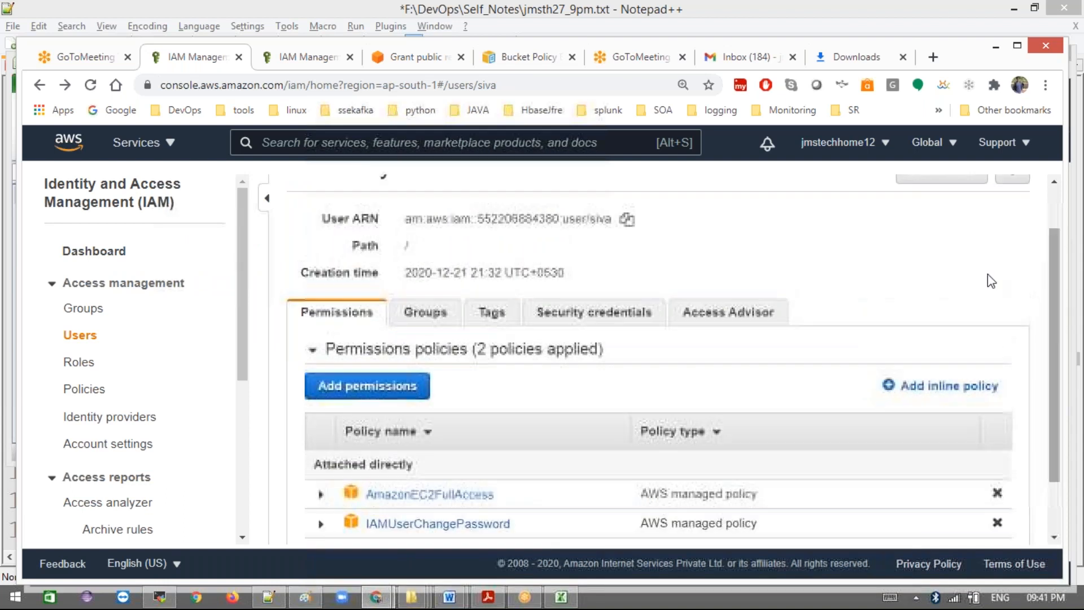
mouse_move(377, 598)
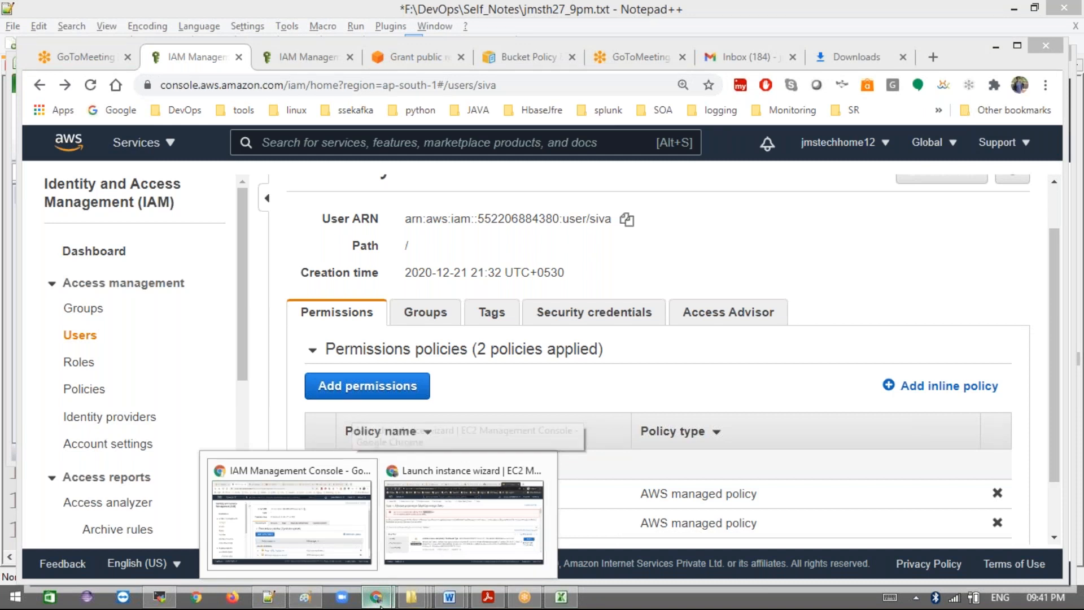
left_click(456, 534)
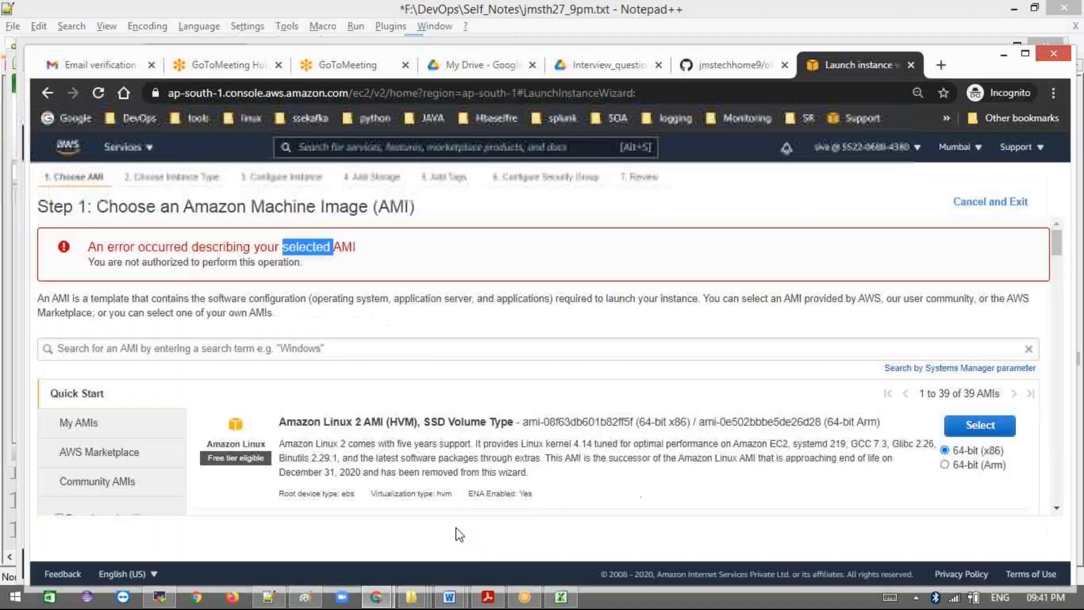
Cycle through the GitHub and Google Drive tabs back to the EC2 launch wizard.
left_click(743, 67)
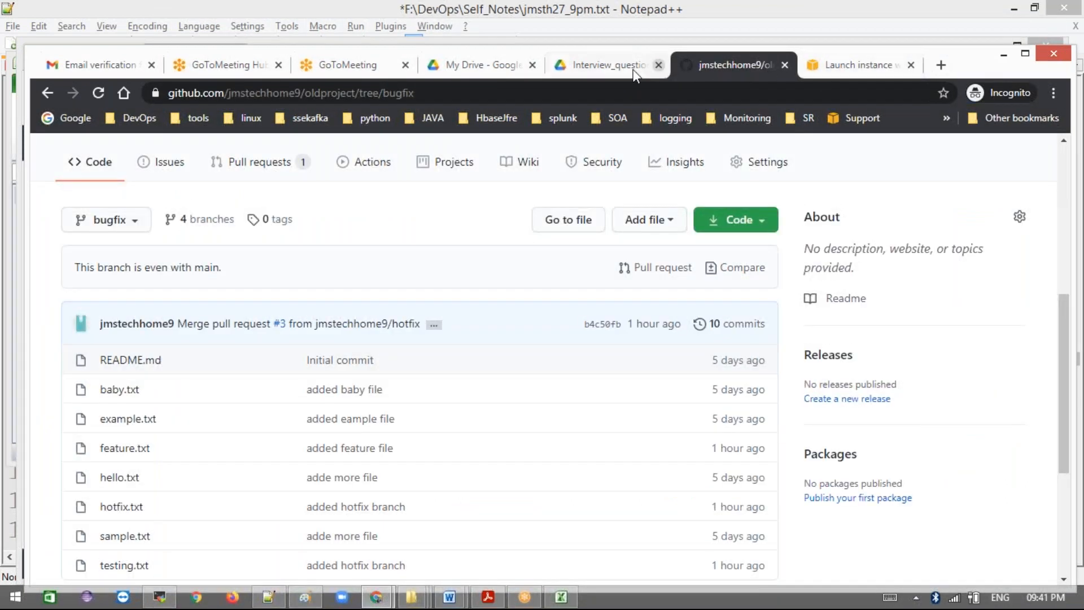
left_click(615, 67)
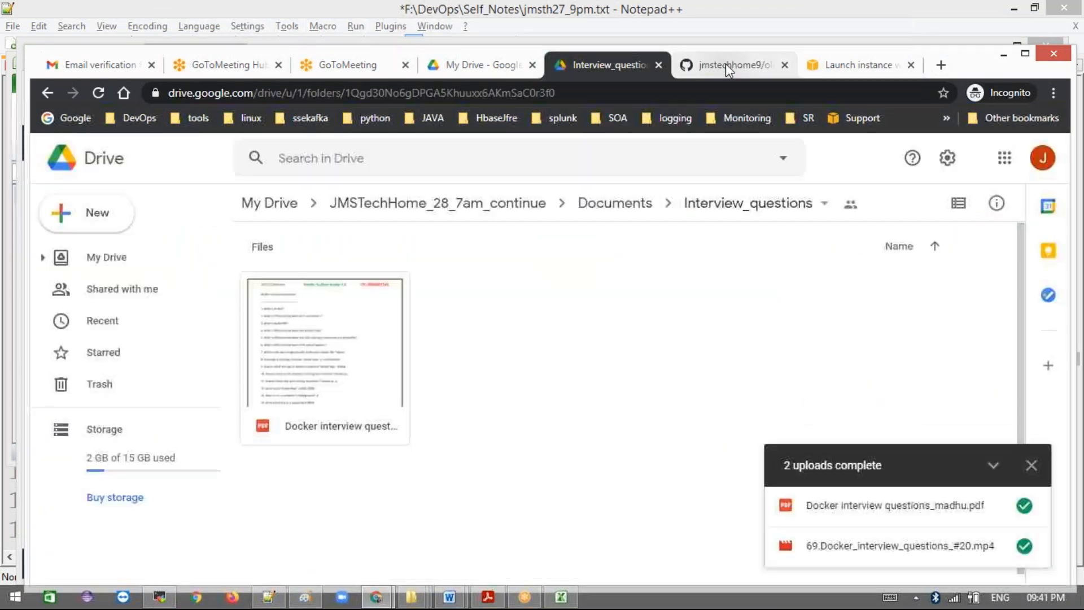
left_click(725, 63)
left_click(584, 68)
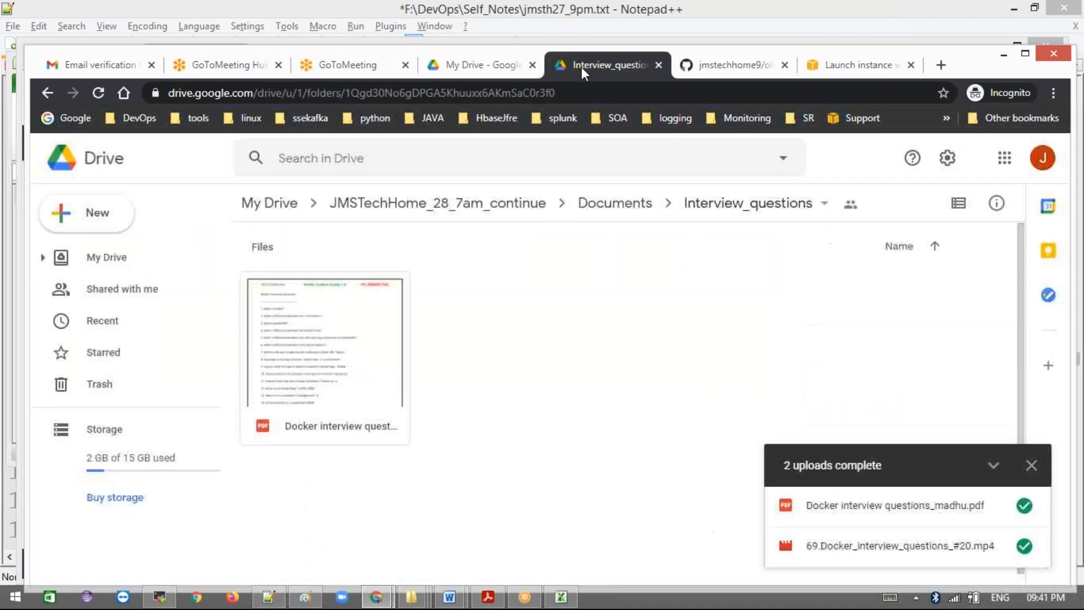
left_click(494, 74)
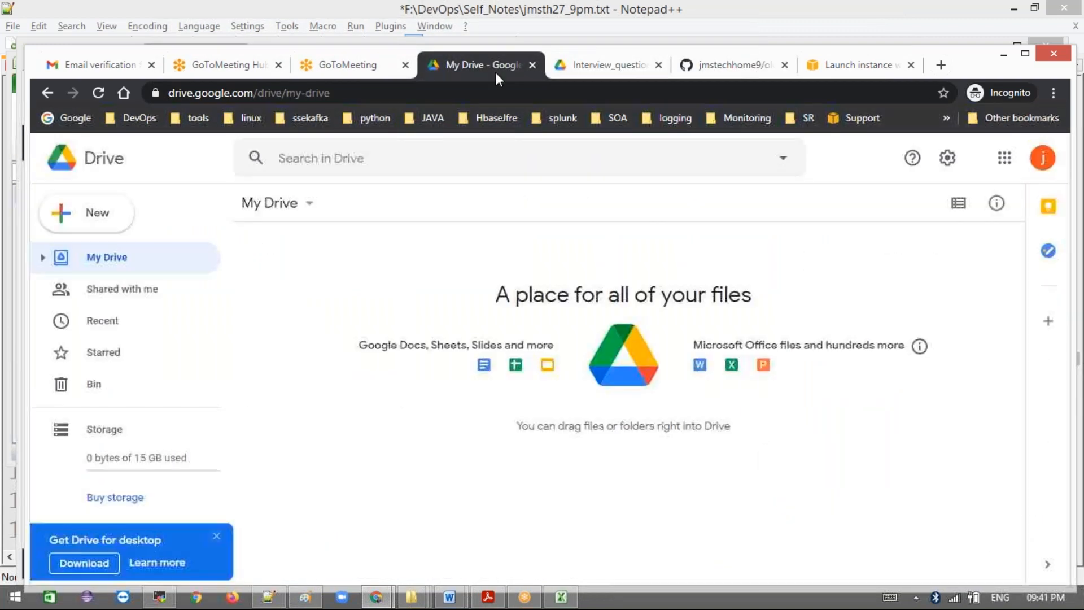
left_click(618, 68)
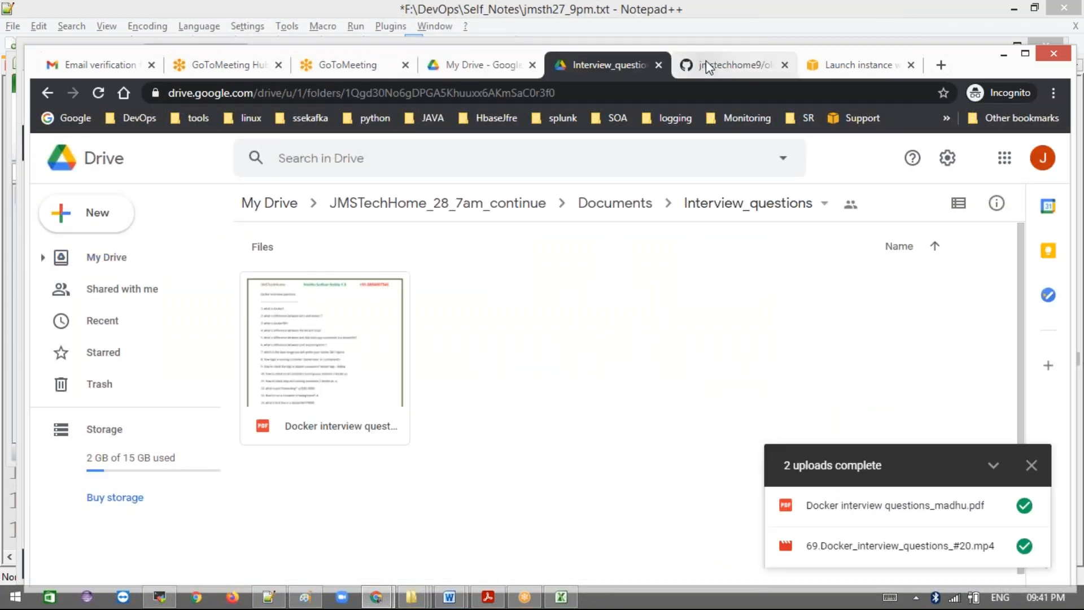
left_click(706, 66)
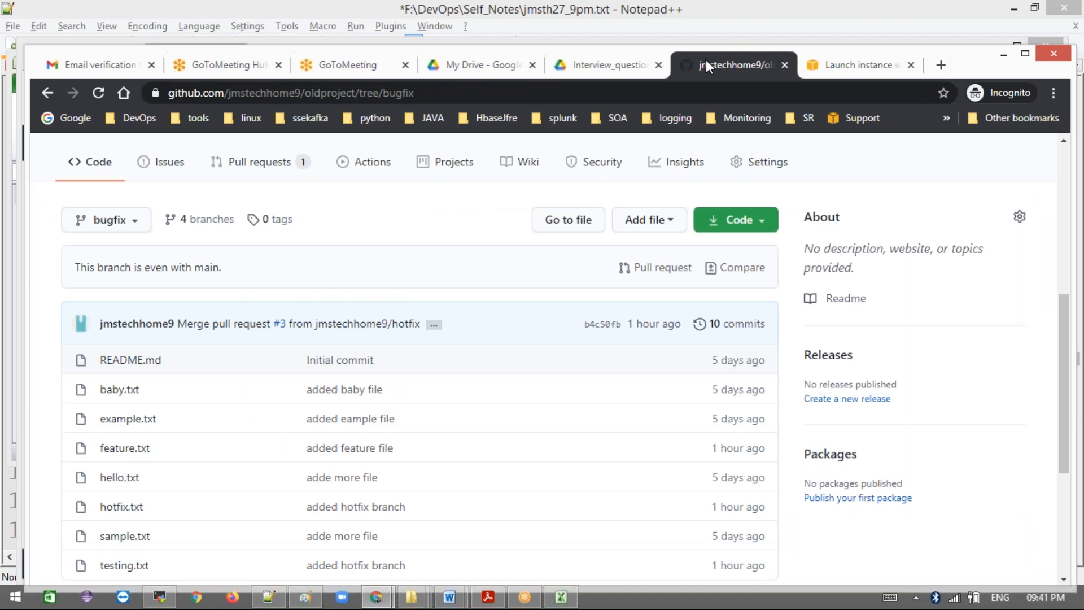
left_click(831, 61)
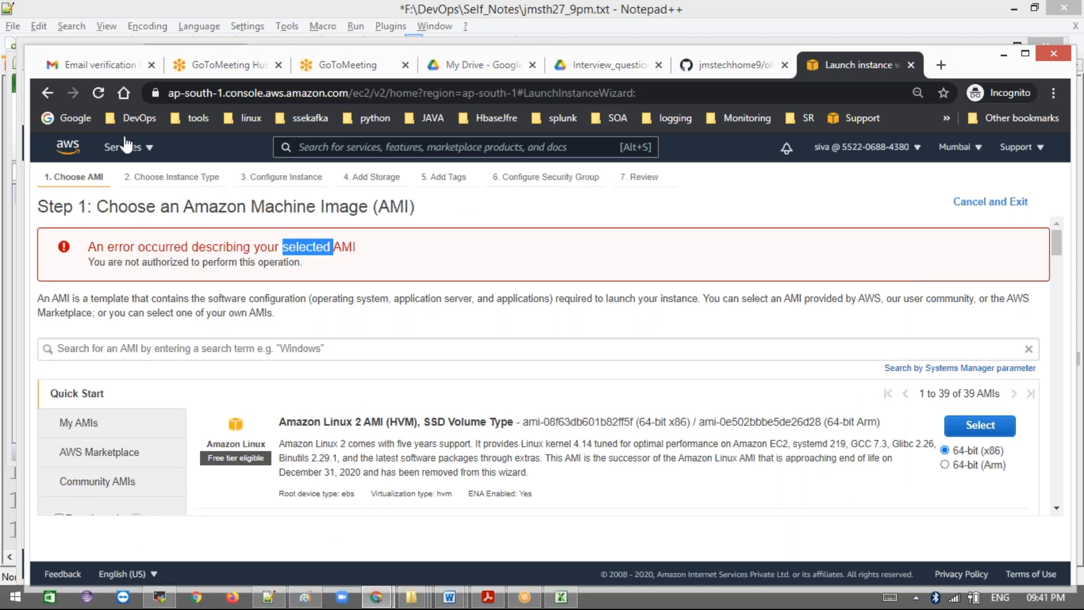
Reload the wizard, select Amazon Linux 2, reach instance details, then cancel to the EC2 dashboard.
left_click(97, 92)
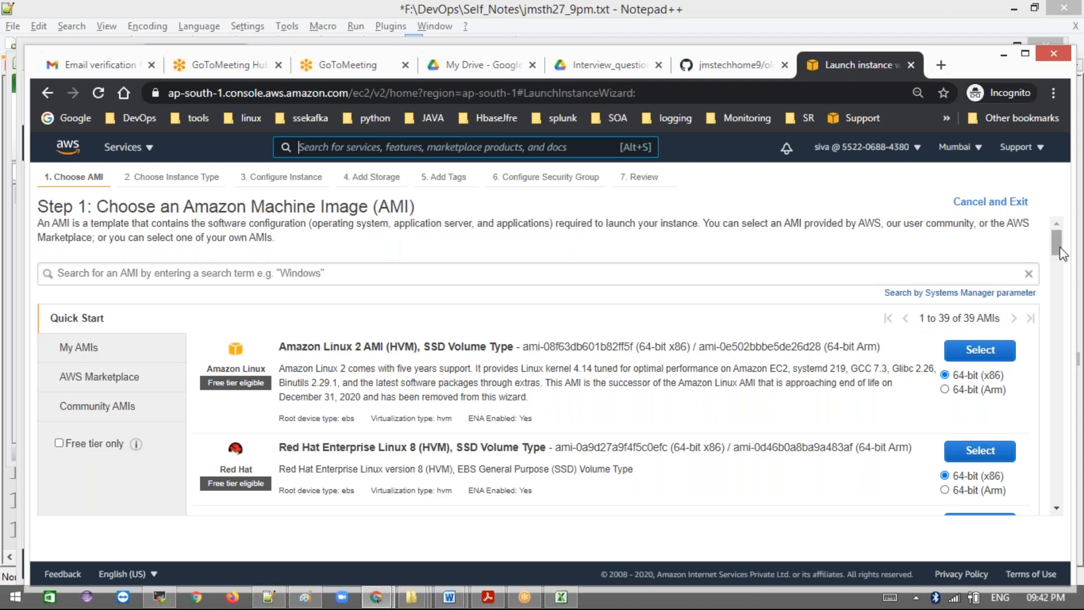
mouse_move(1059, 254)
left_mouse_down()
mouse_move(1062, 273)
mouse_move(1045, 266)
left_mouse_up()
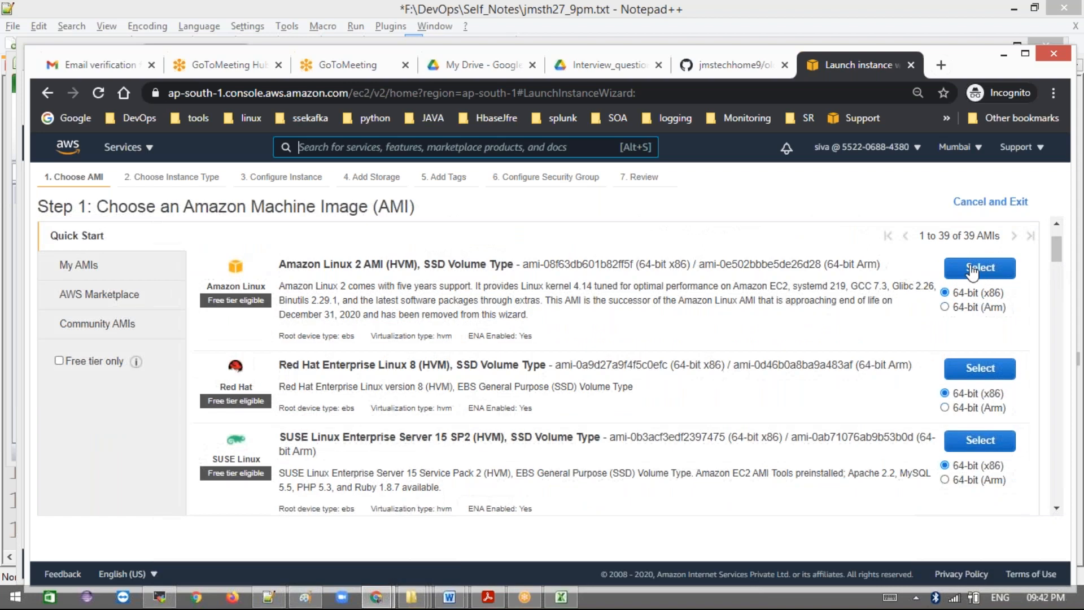
left_click(980, 266)
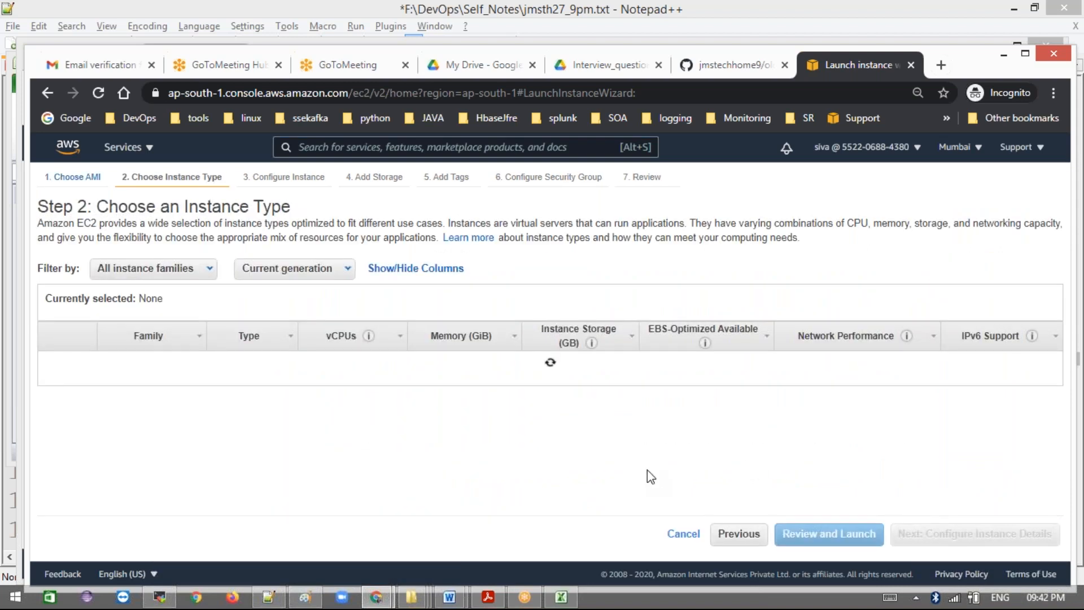
left_click(940, 543)
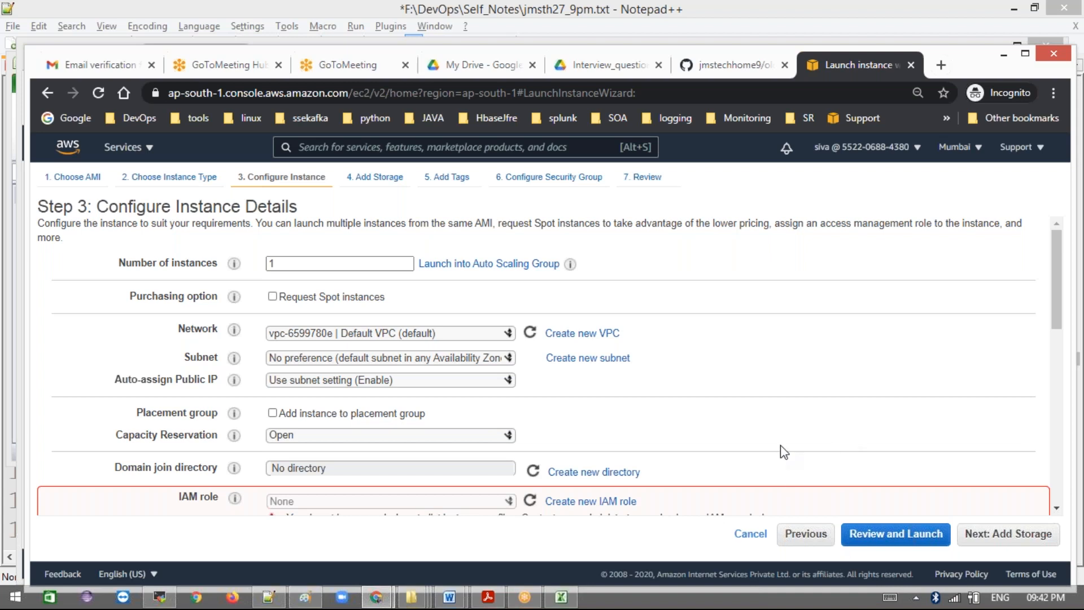
left_click(962, 153)
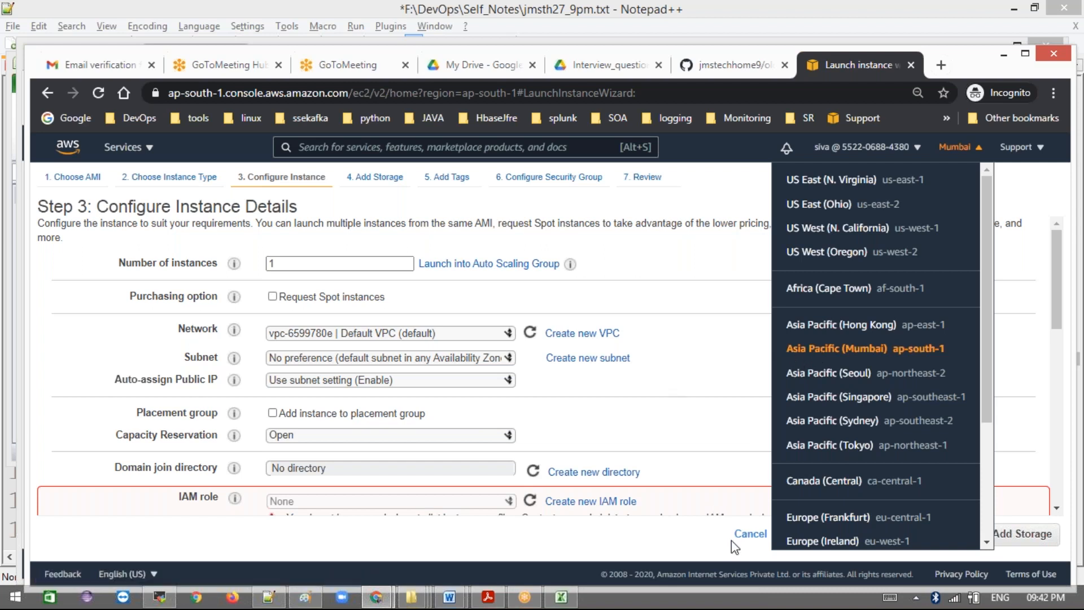
left_click(743, 534)
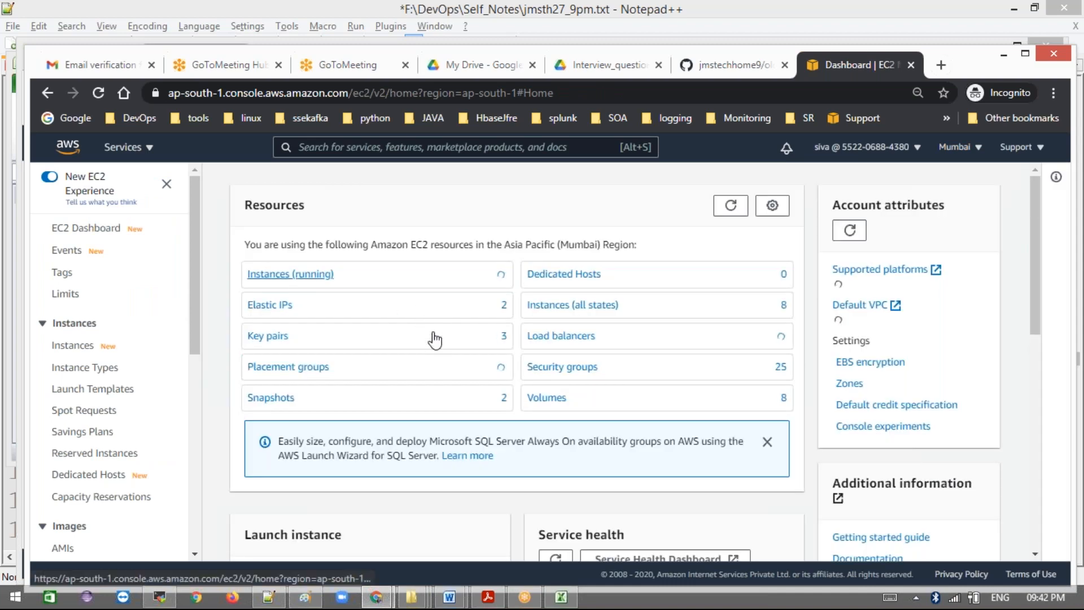
Open the instances list, dismiss the welcome banner, and clear the running filter to show all 8.
left_click(321, 276)
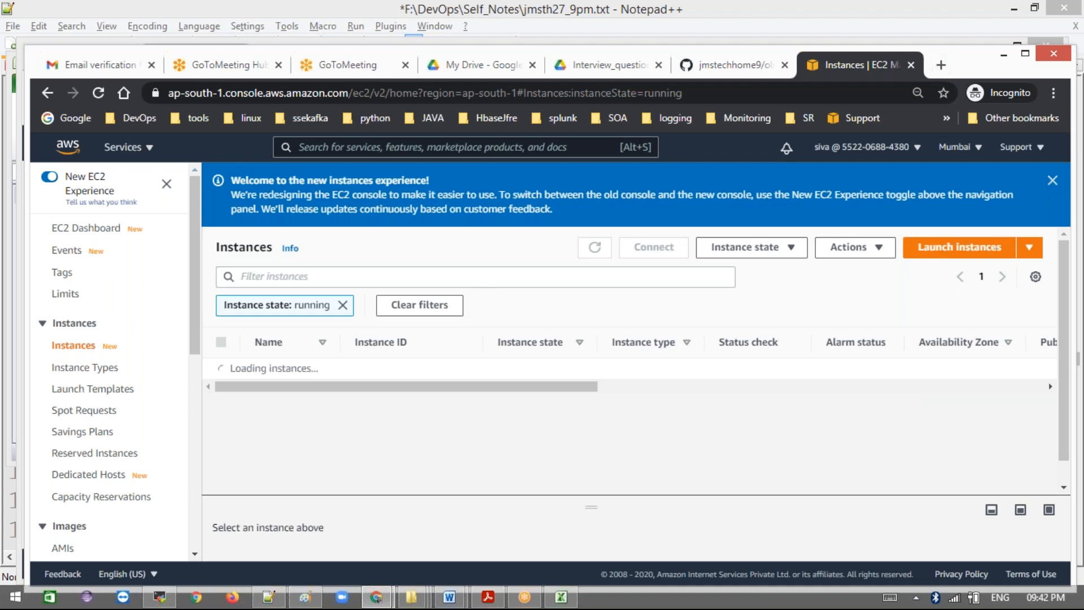
left_click(1052, 180)
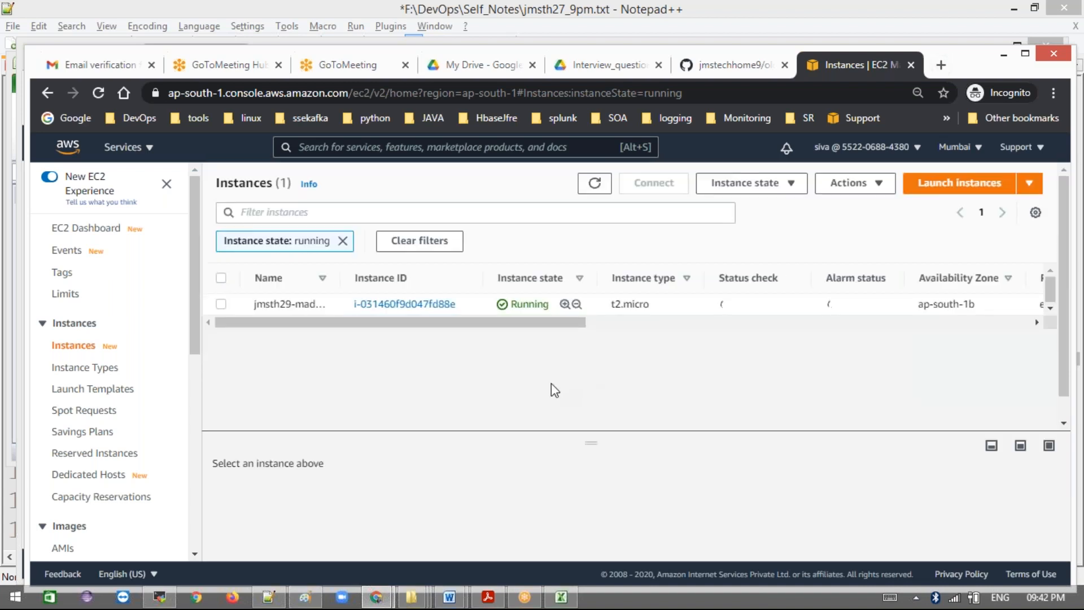
left_click_drag(547, 325, 502, 327)
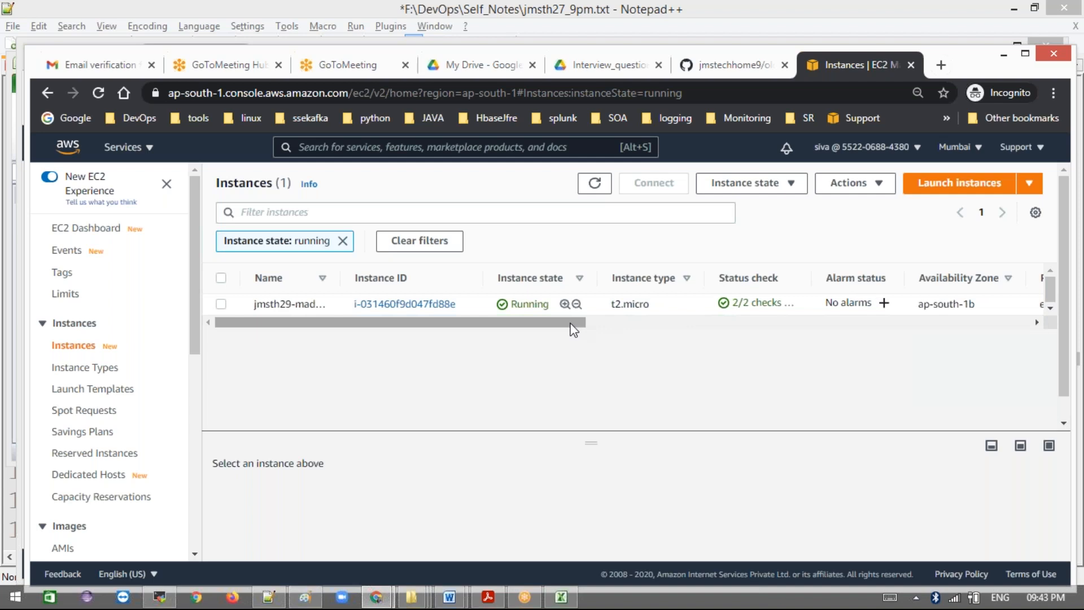
scroll(574, 325, "right", 2)
scroll(544, 329, "left", 2)
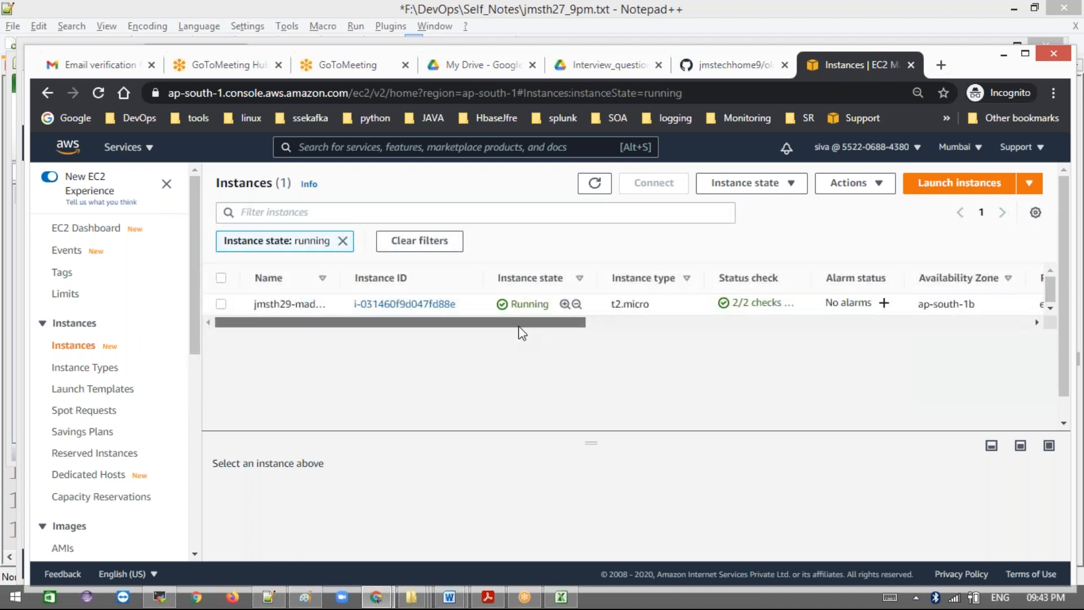
scroll(638, 329, "right", 5)
scroll(706, 329, "right", 3)
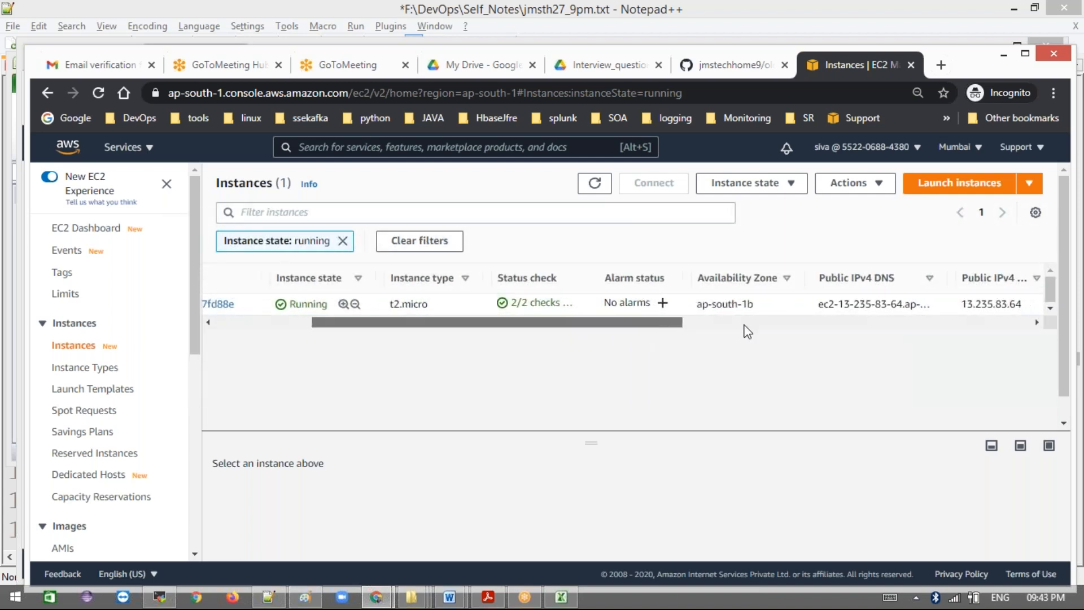
scroll(638, 330, "left", 6)
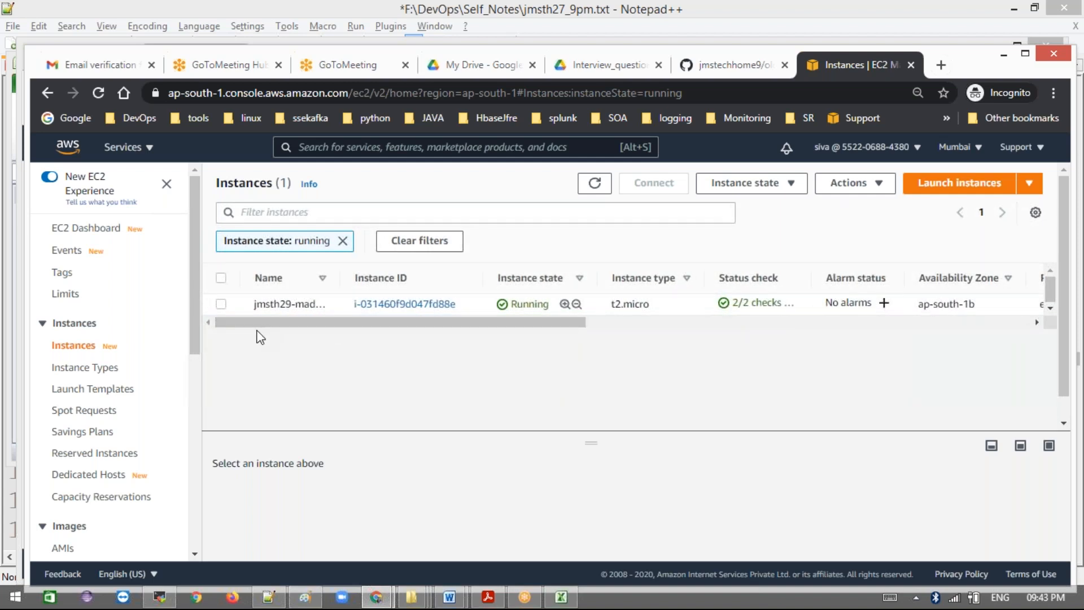
left_click(71, 348)
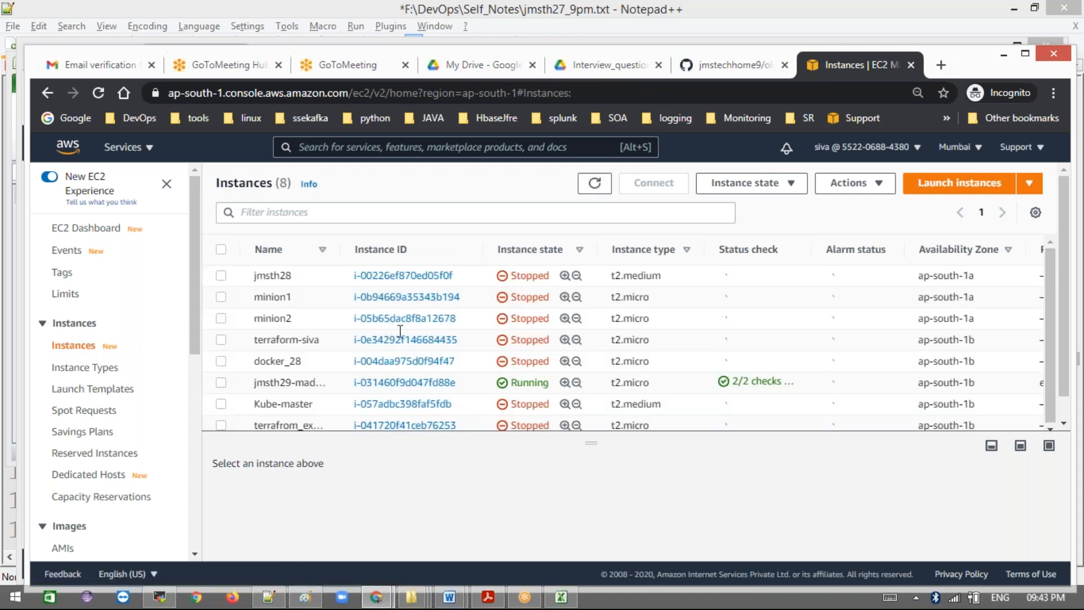
Switch back to the old EC2 console, dismissing the feedback form and notification, then list all services.
left_click(49, 177)
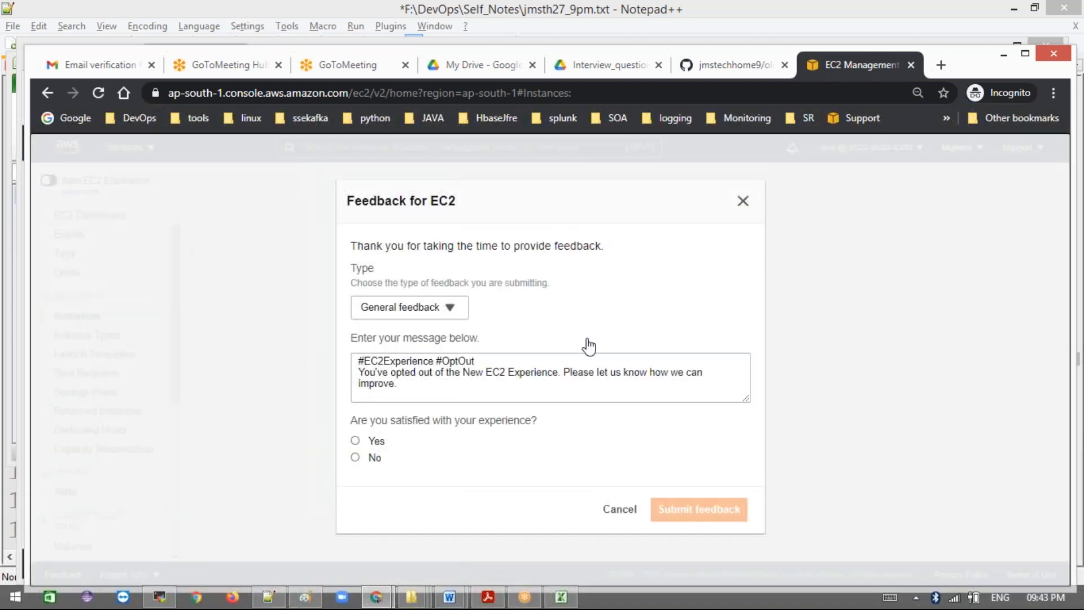
left_click(619, 509)
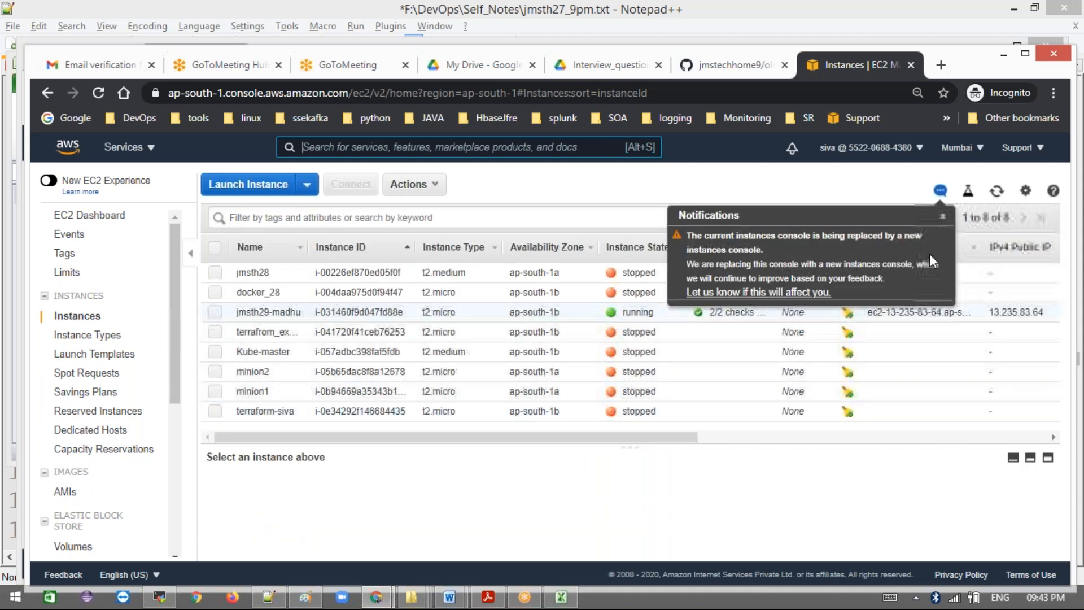
left_click(942, 216)
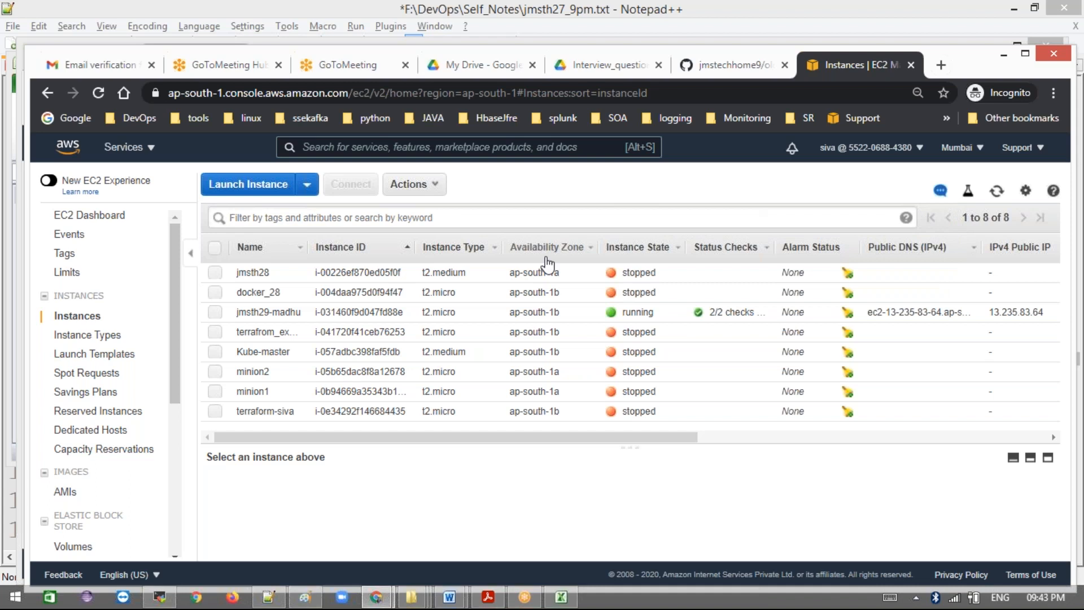
left_click(152, 151)
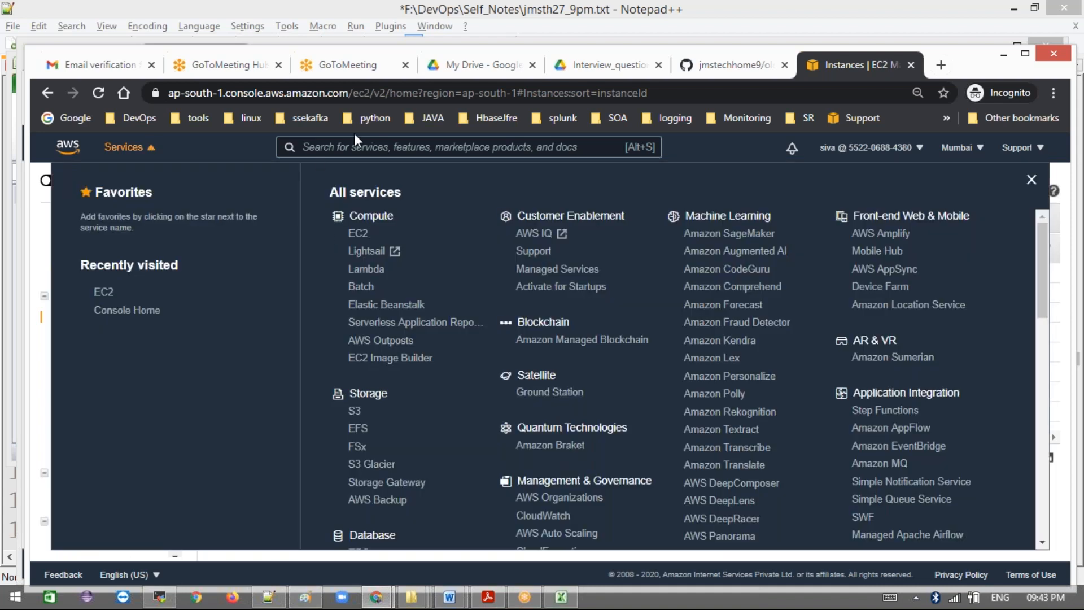
Open S3 via the services search for 's3' and highlight the bucket-listing permission error.
left_click(343, 146)
type("s3")
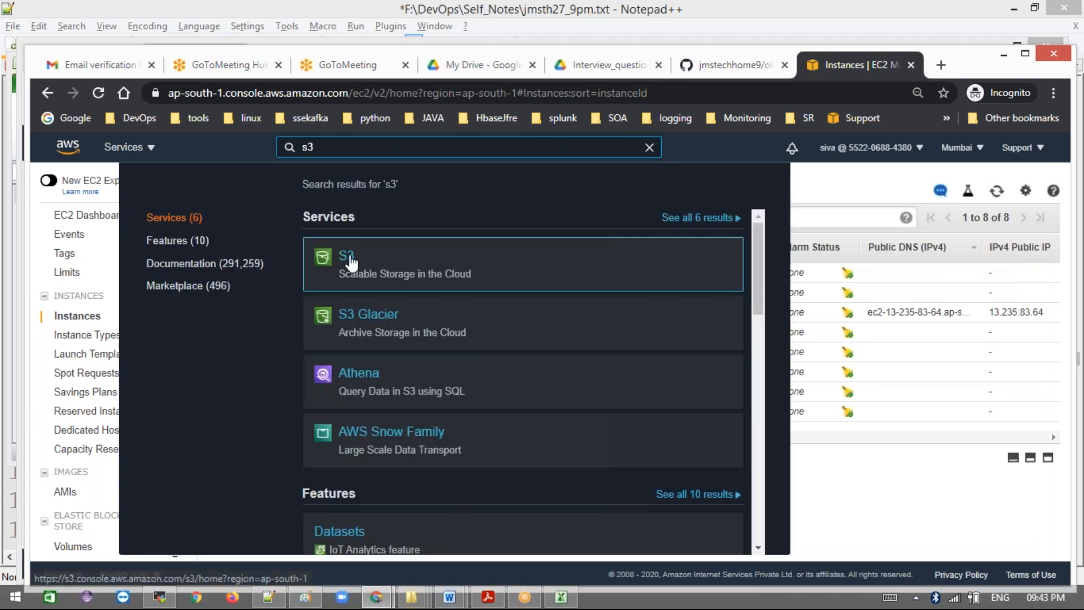
left_click(417, 284)
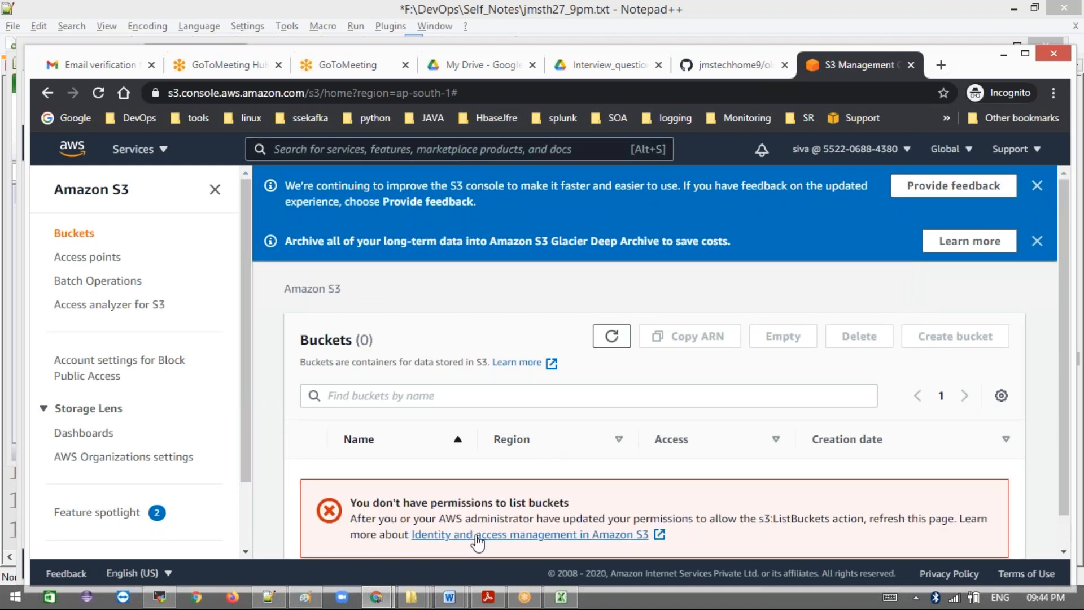
left_click_drag(466, 504, 590, 508)
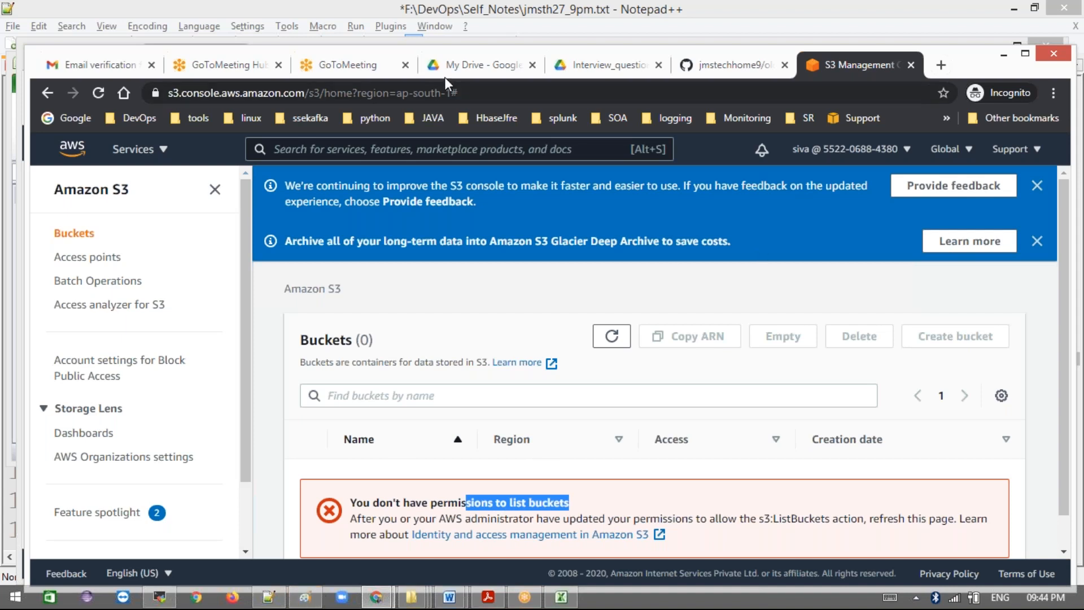
Return to the administrator's IAM window showing the user's summary page.
left_click(472, 66)
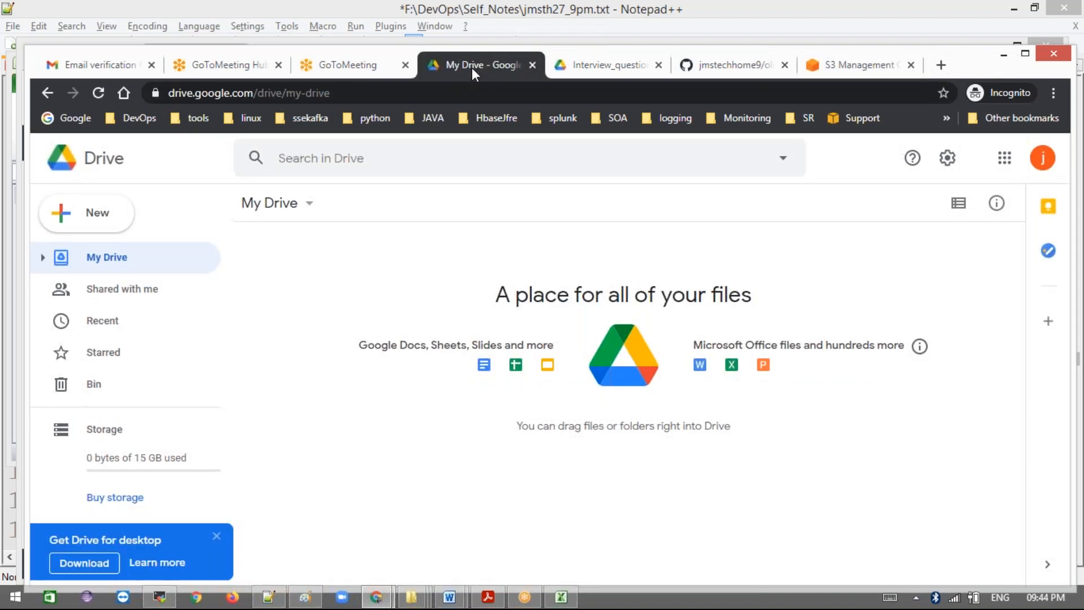
left_click(827, 67)
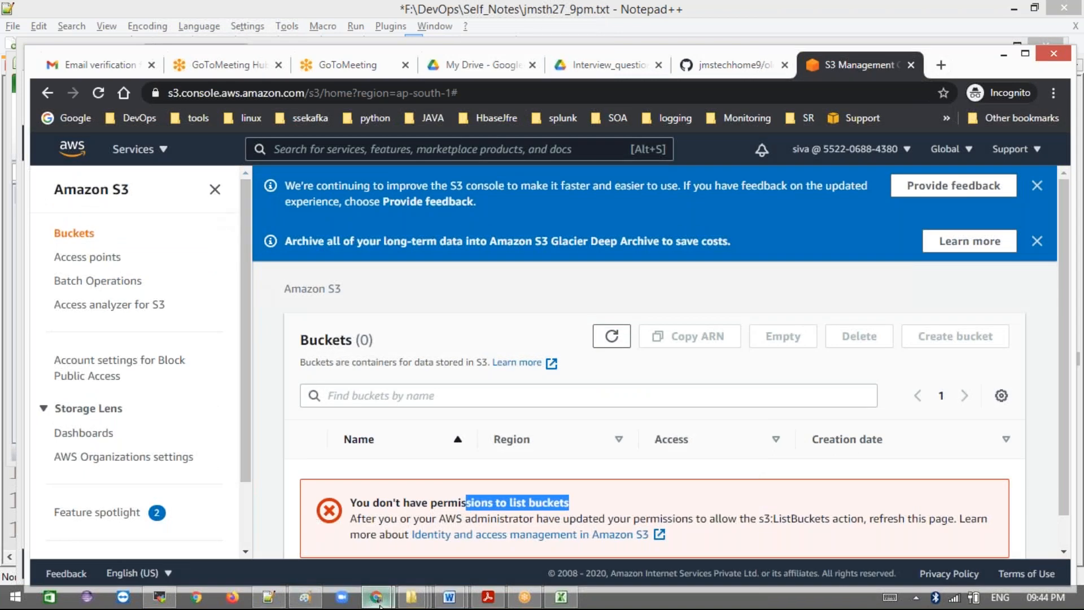
mouse_move(376, 598)
left_click(293, 537)
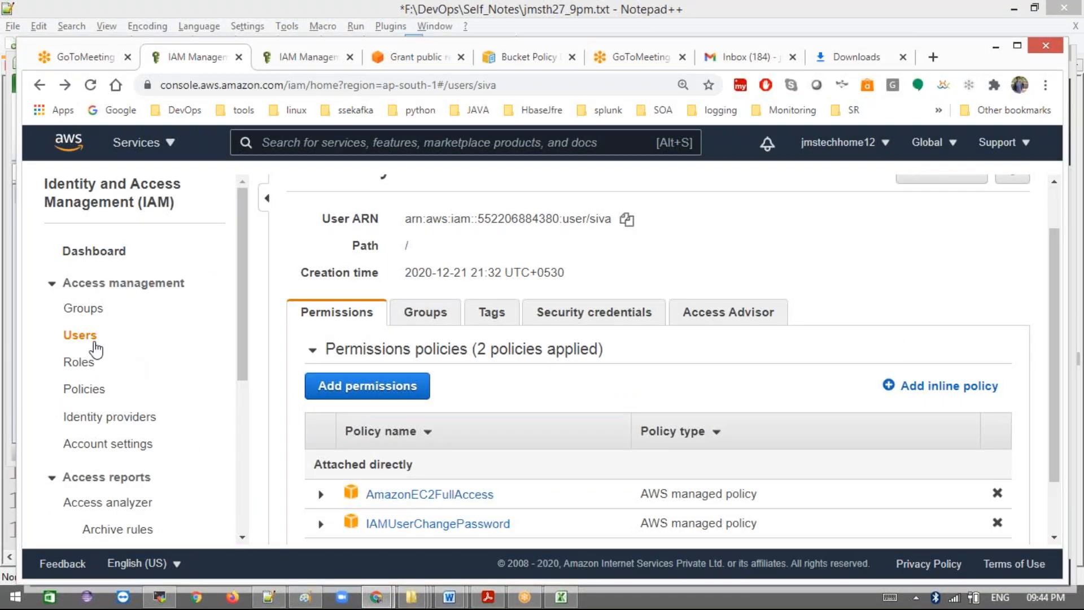
Start a new IAM group named 'dev'.
left_click(84, 309)
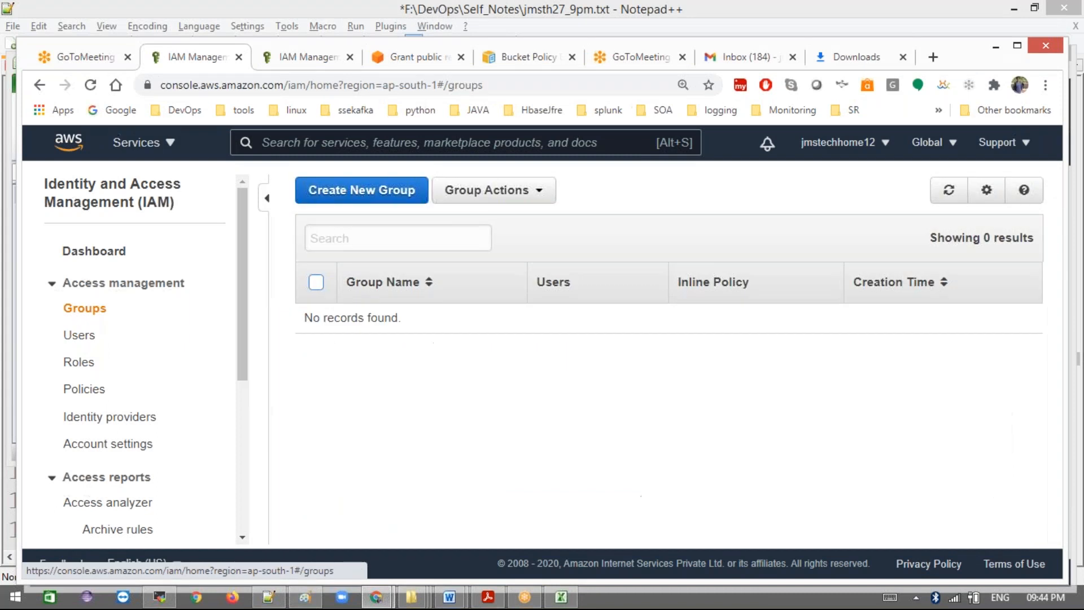
left_click(396, 194)
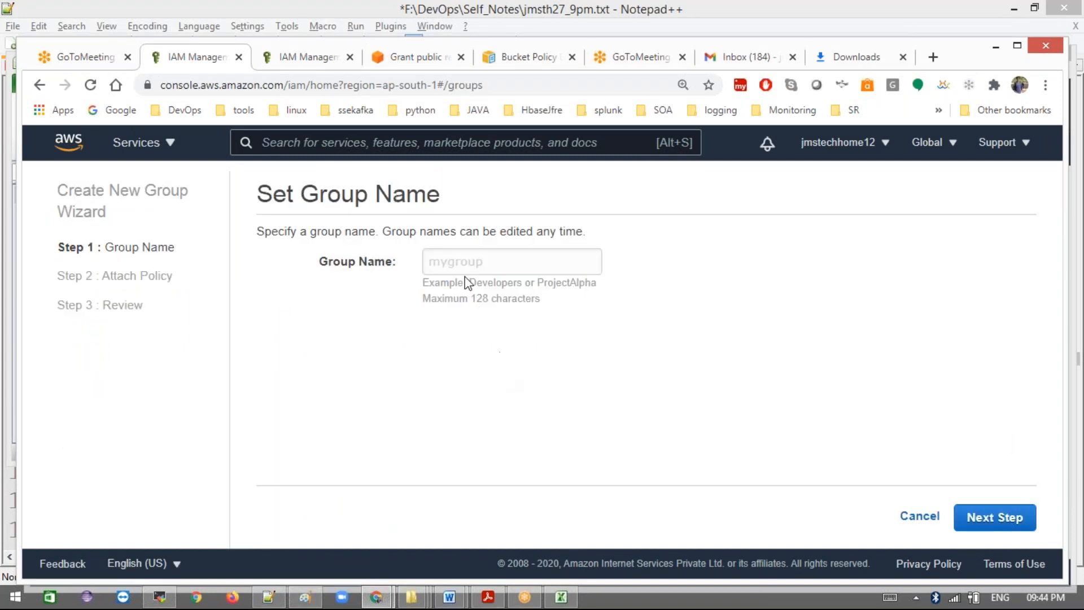
left_click(461, 265)
type("dev")
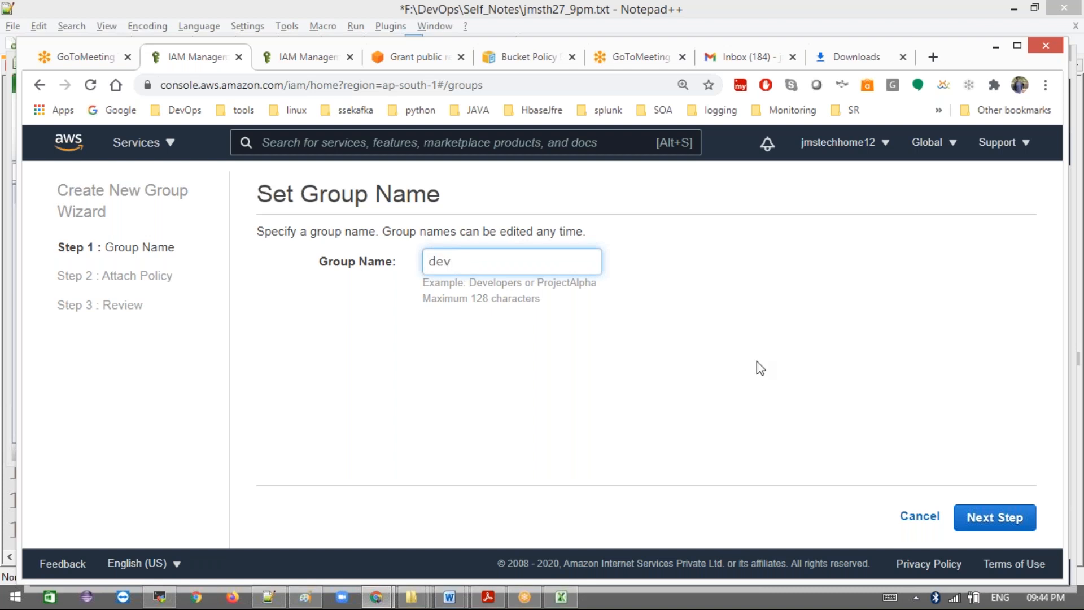
left_click(1006, 515)
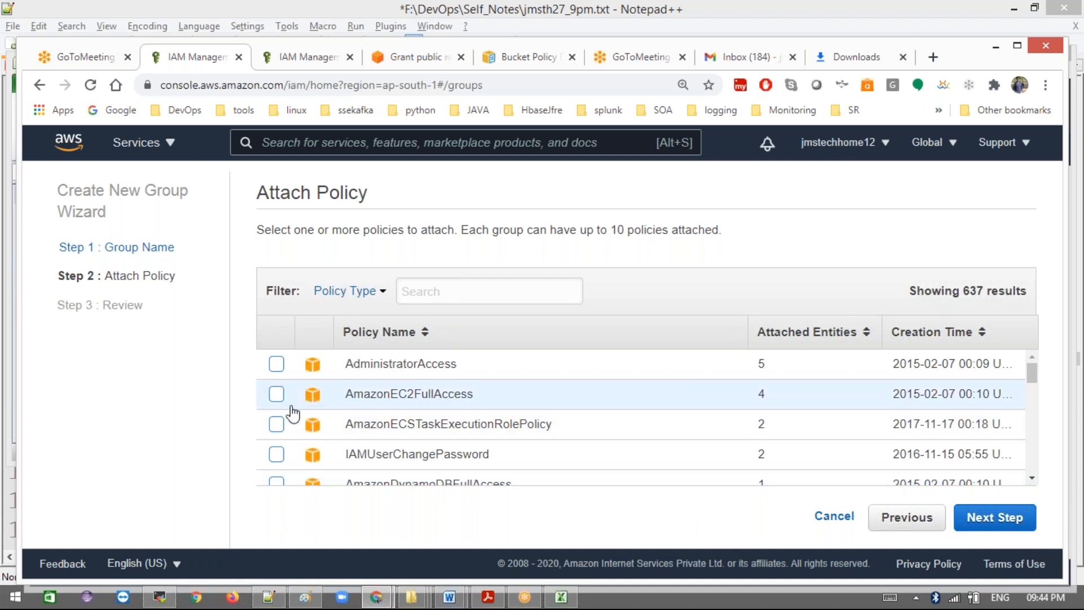
Attach AmazonEC2FullAccess and AmazonS3FullAccess to the dev group and create it.
left_click(276, 394)
left_click(424, 290)
type("s3")
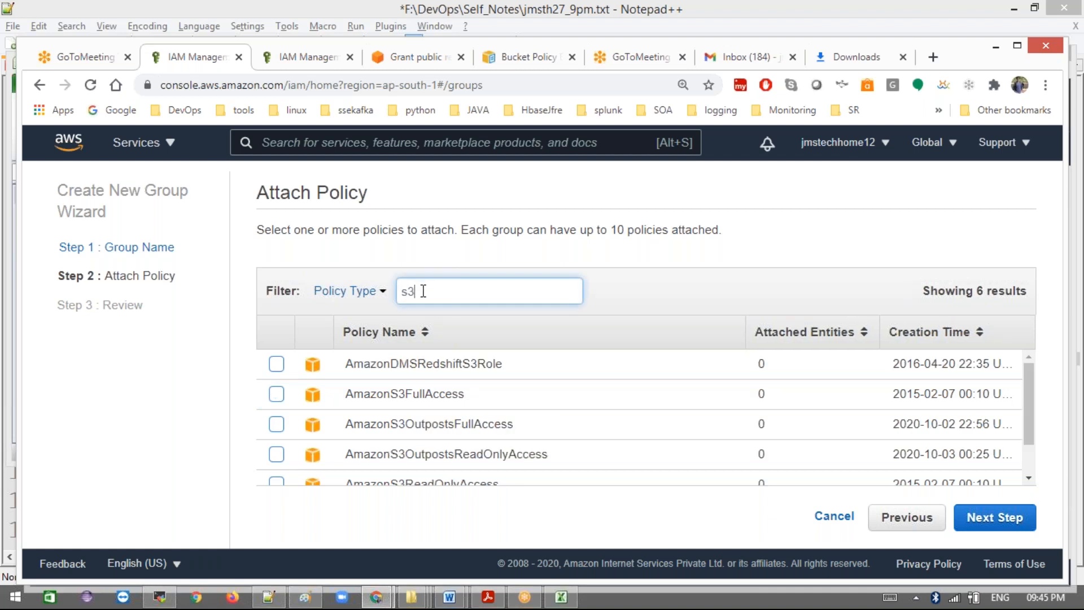
left_click(276, 394)
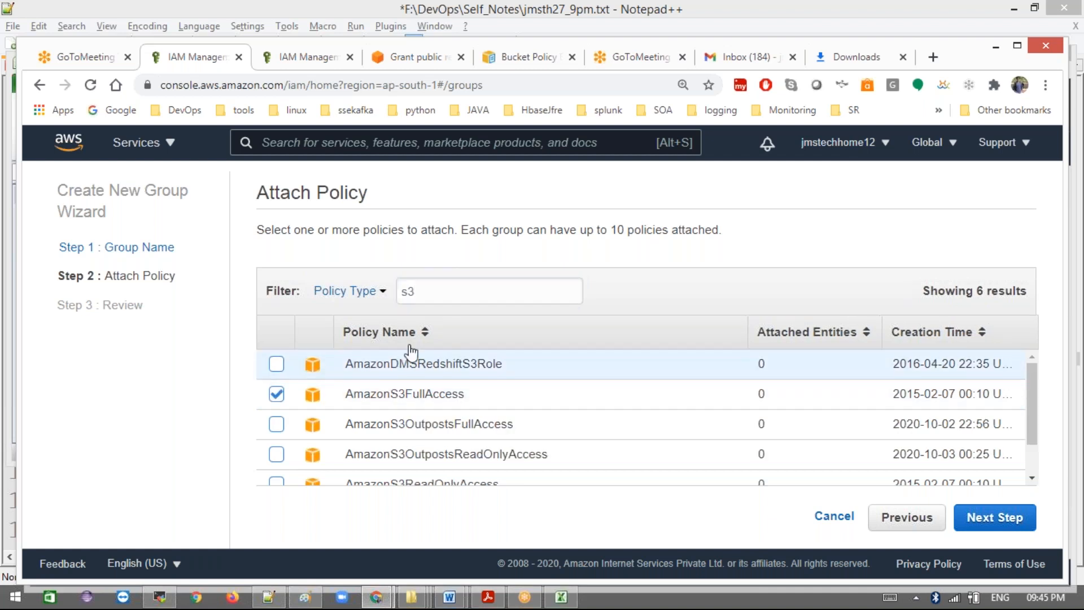
left_click(1002, 518)
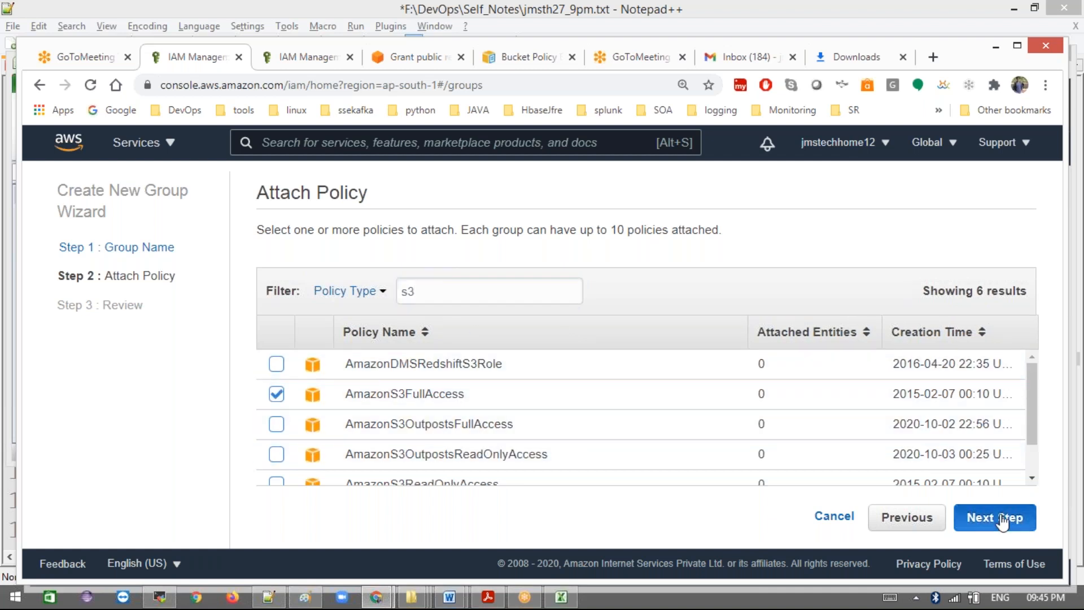
left_click(975, 520)
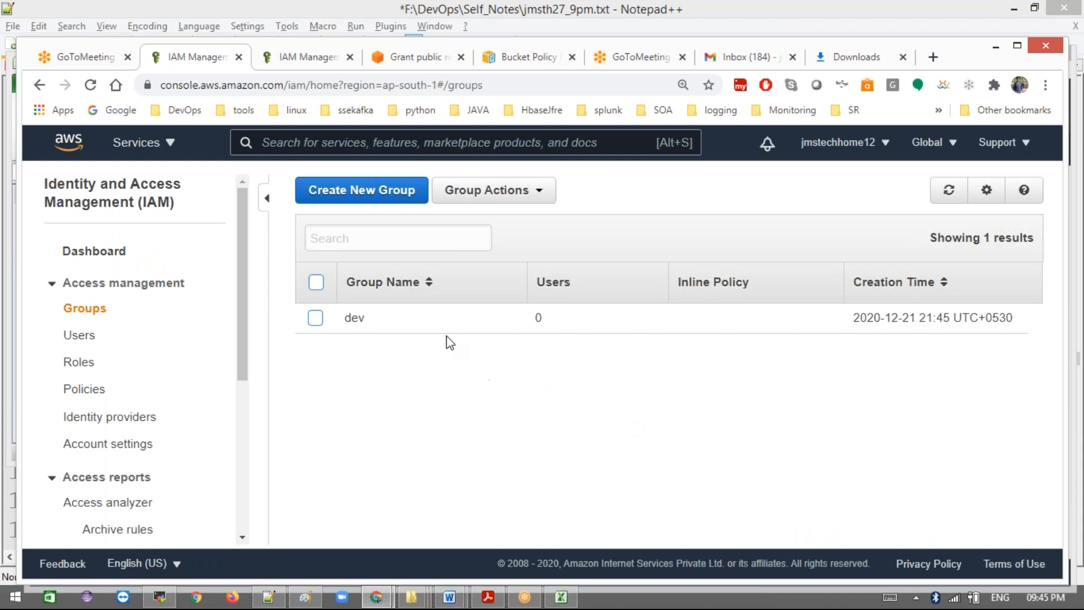
Inspect the dev group's two attached policies and empty user list, then go to IAM Users.
left_click(359, 317)
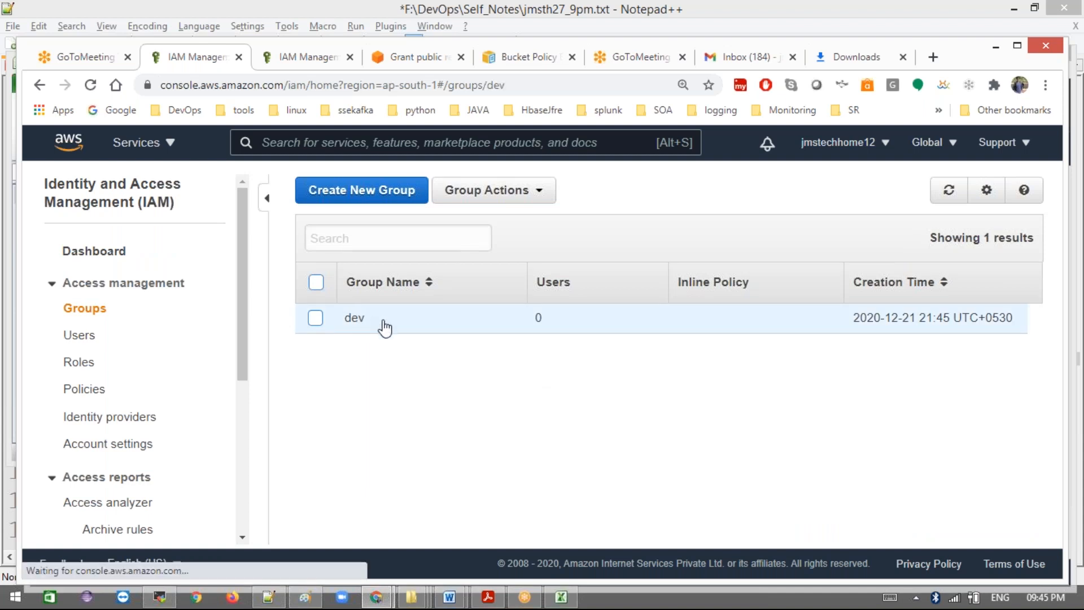
left_click_drag(1033, 353, 1057, 318)
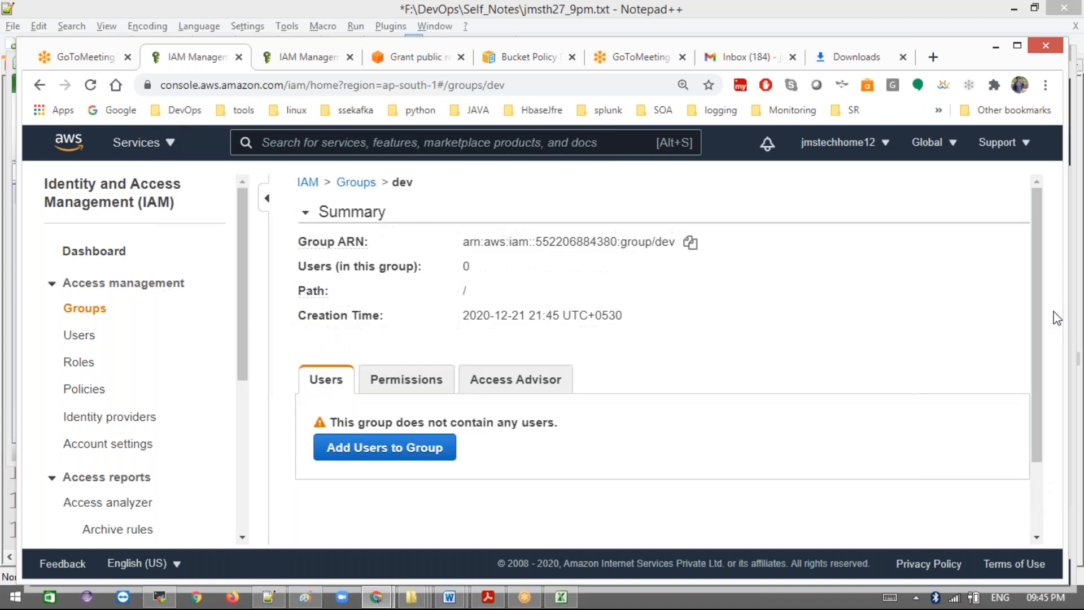
left_click(438, 390)
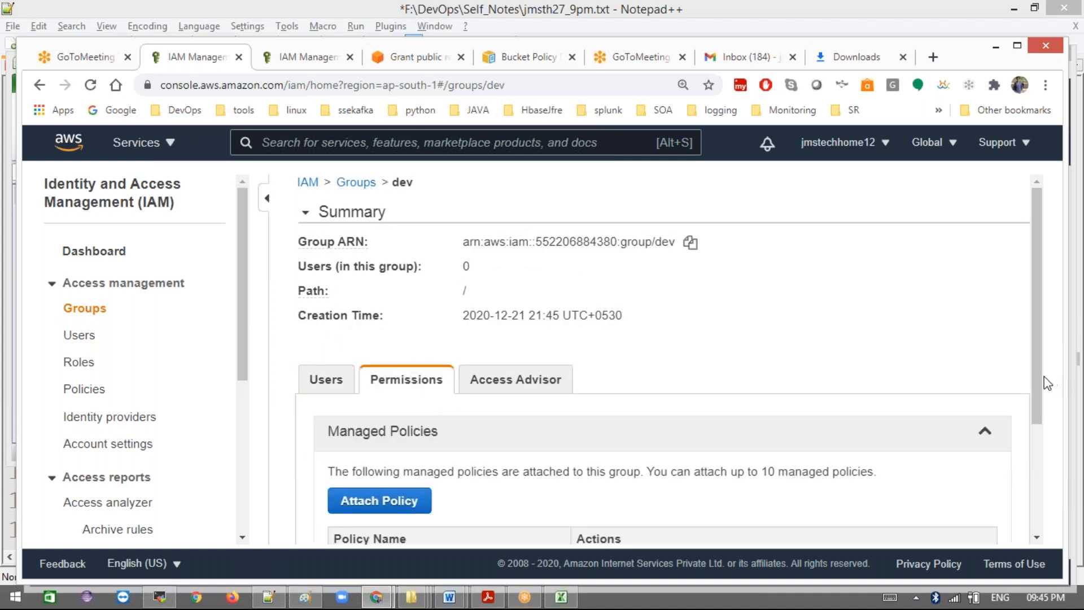
left_click_drag(1036, 376, 1024, 426)
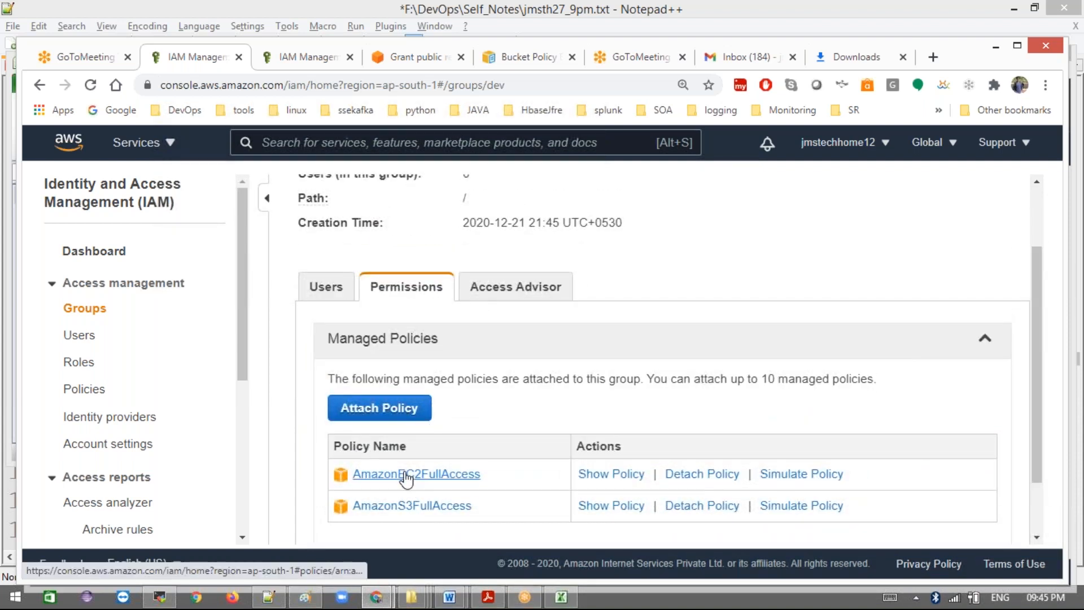
left_click(329, 289)
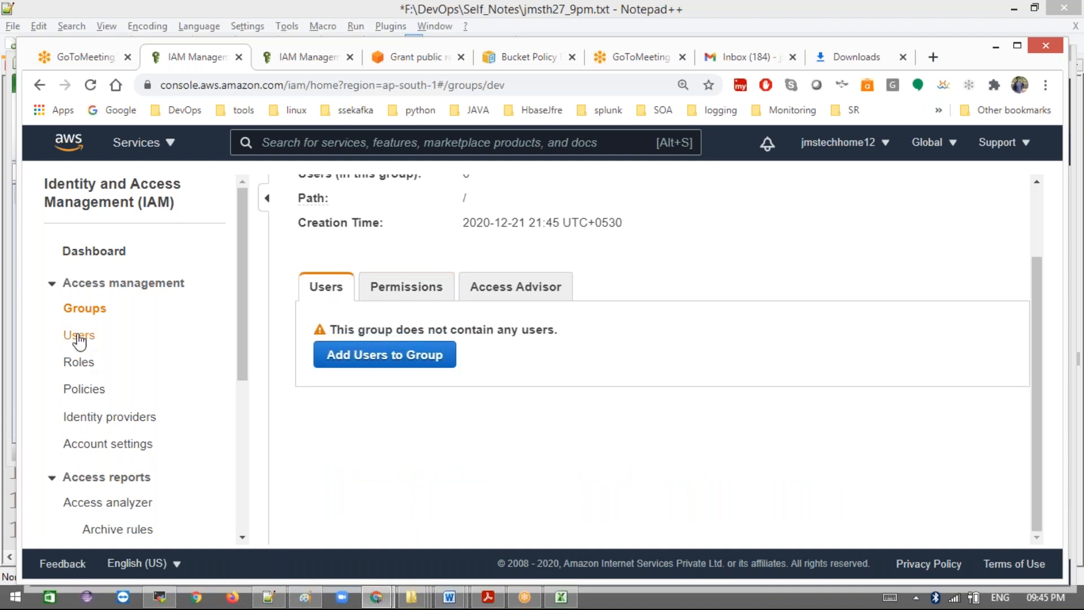
left_click(80, 338)
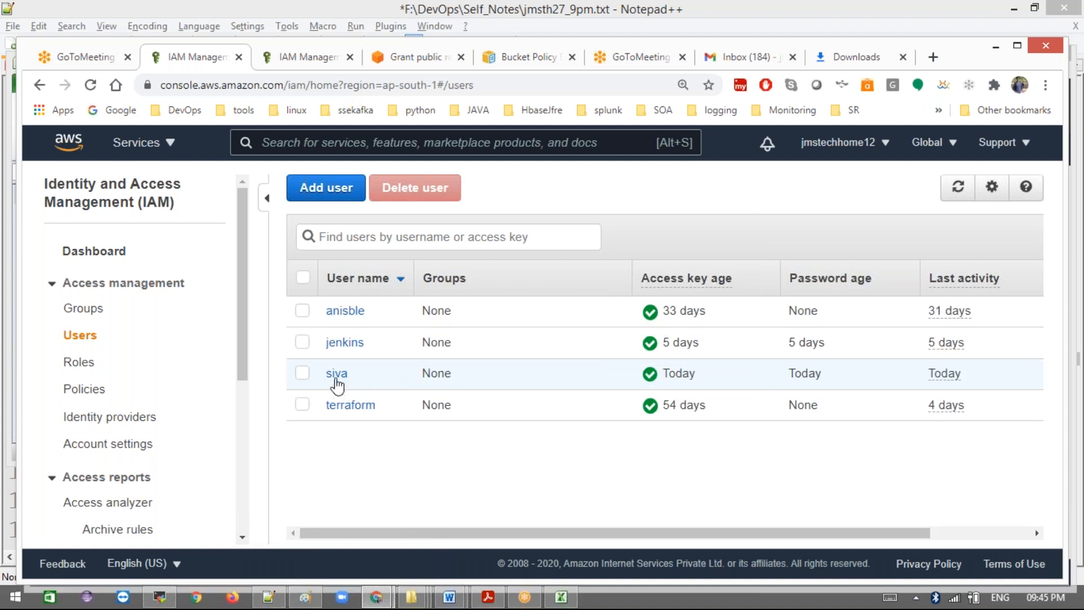
Detach AmazonEC2FullAccess from siva's direct policies, leaving only IAMUserChangePassword attached.
left_click(336, 377)
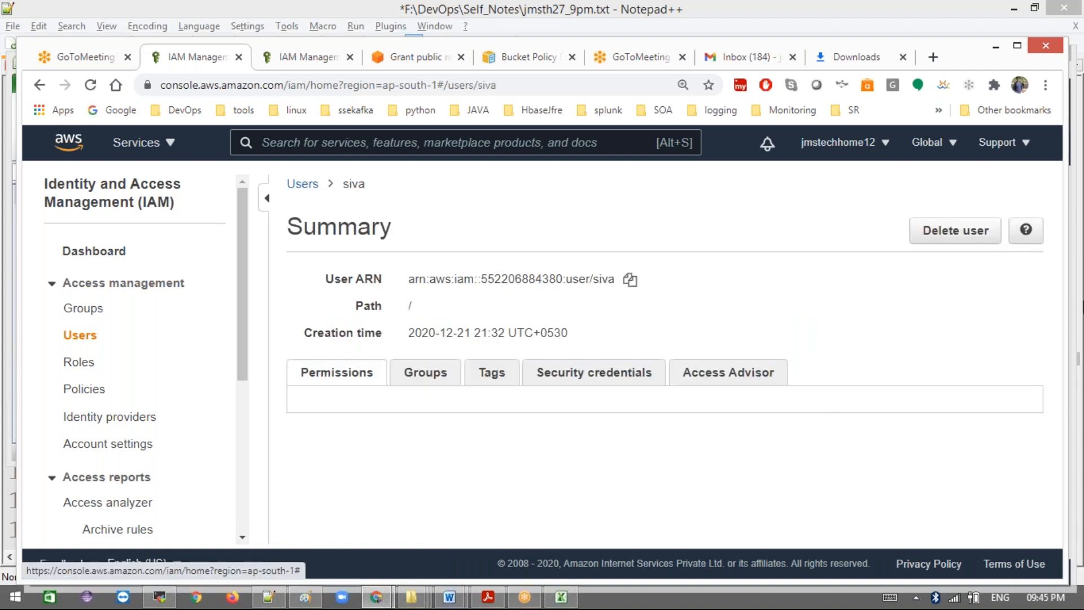
scroll(1057, 440, "down", 2)
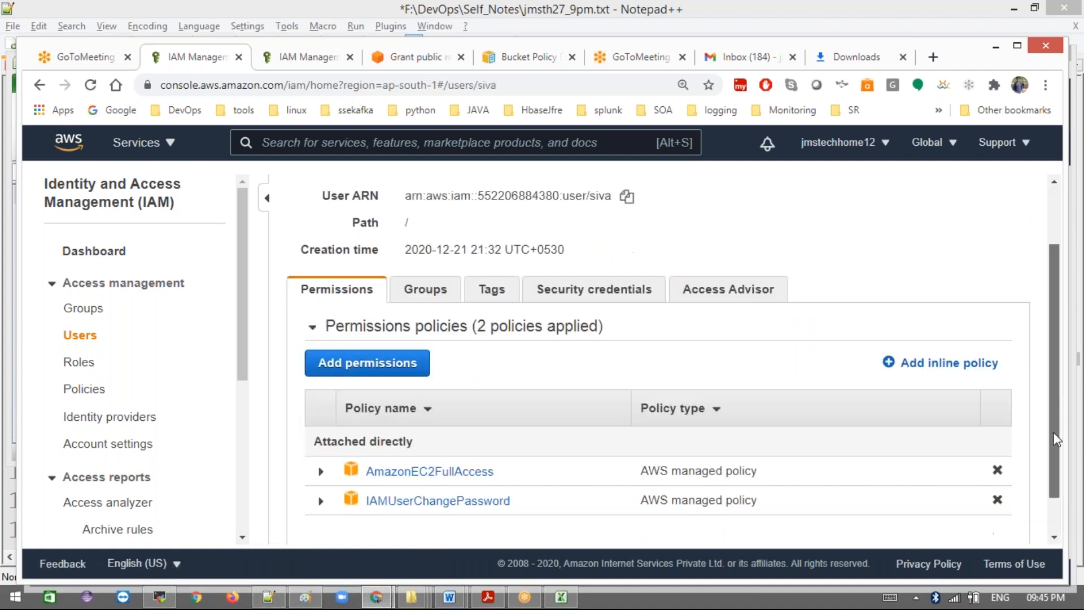
scroll(1054, 451, "down", 1)
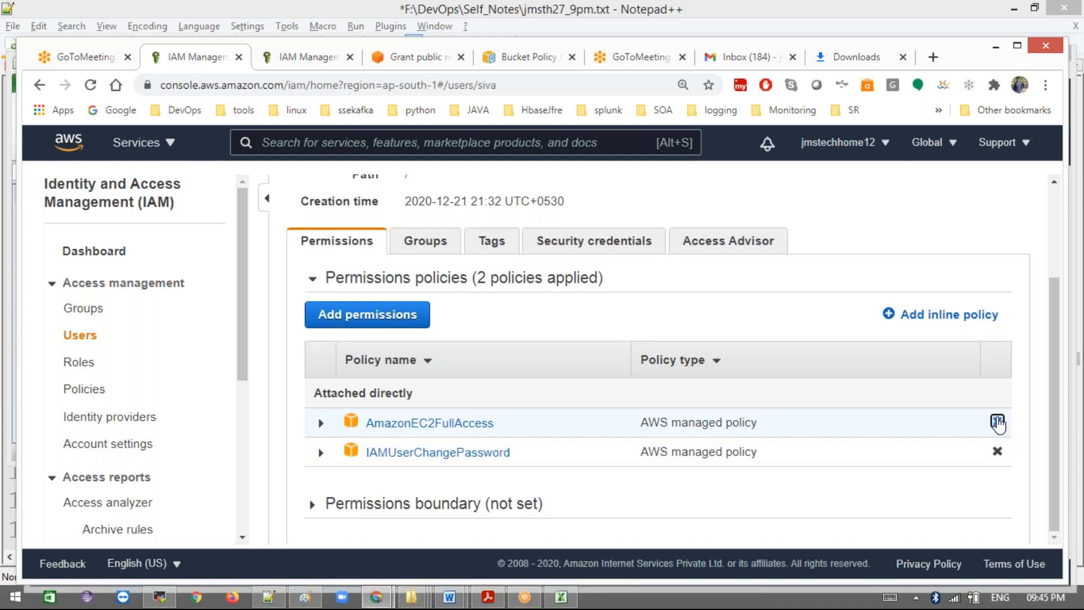
left_click(996, 421)
left_click(732, 282)
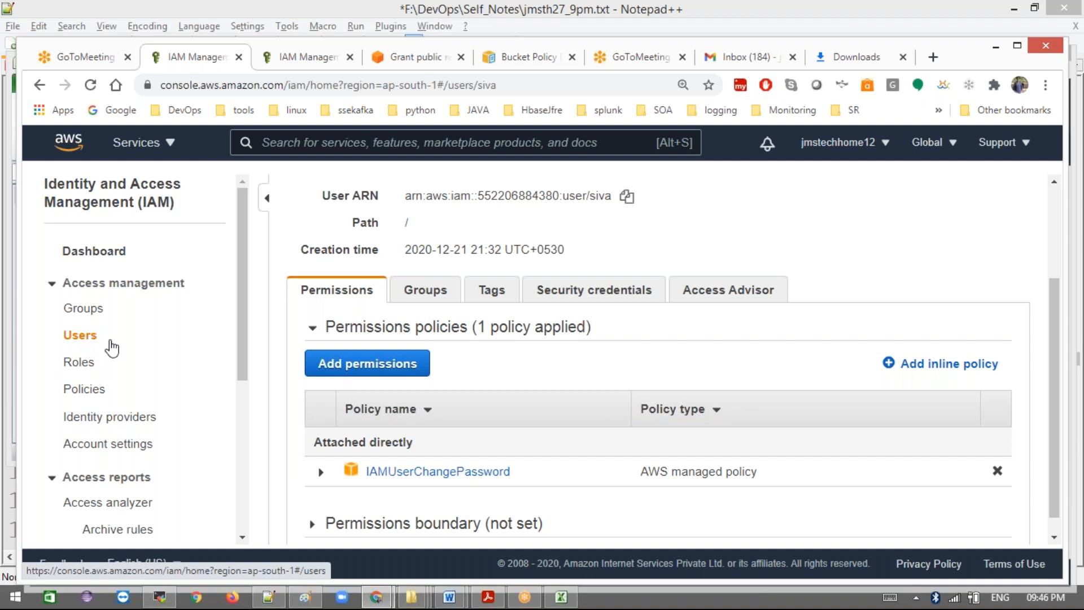
Add users siva, jenkins and anisble to the dev group.
left_click(84, 312)
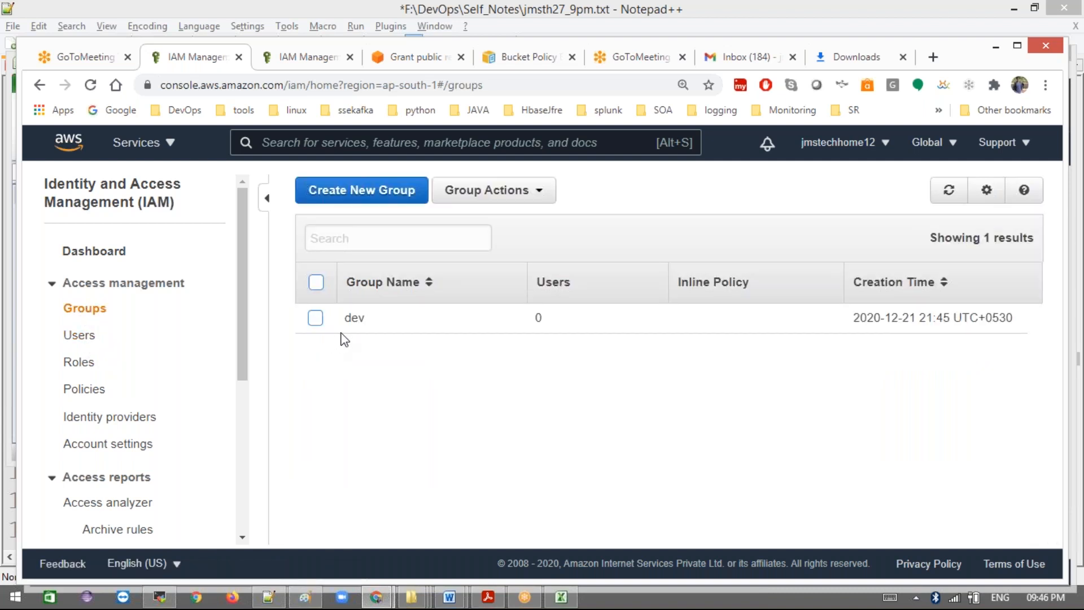
left_click(350, 320)
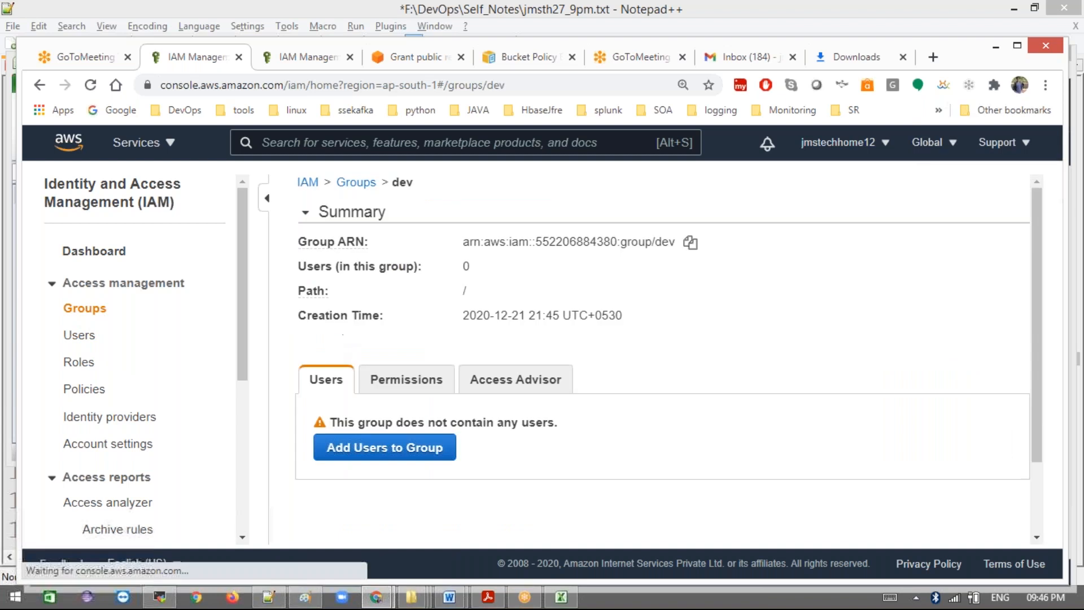
left_click(361, 449)
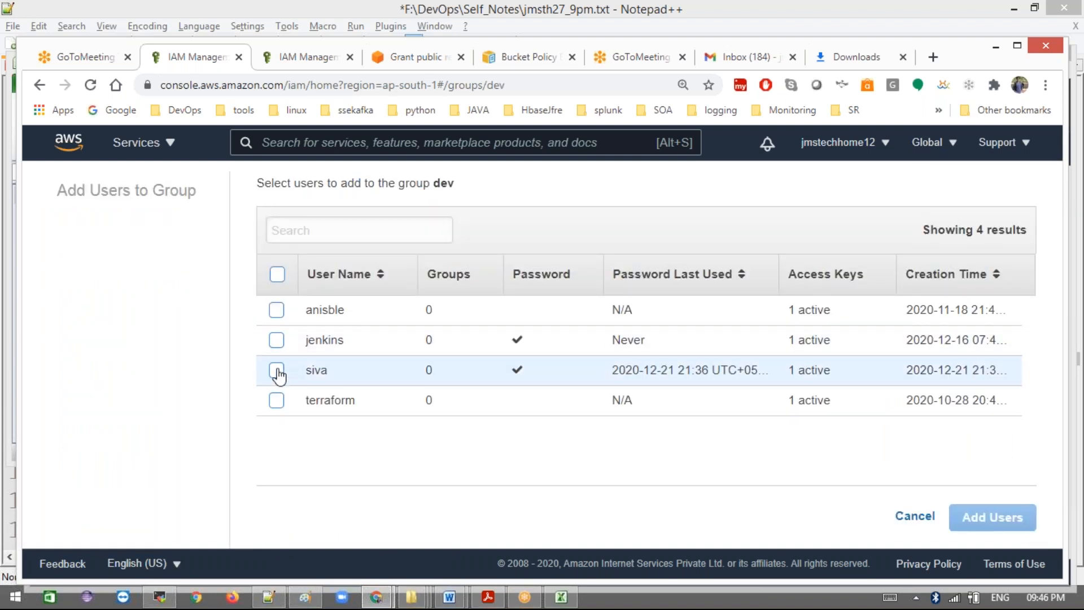
left_click(276, 370)
left_click(276, 340)
left_click(278, 309)
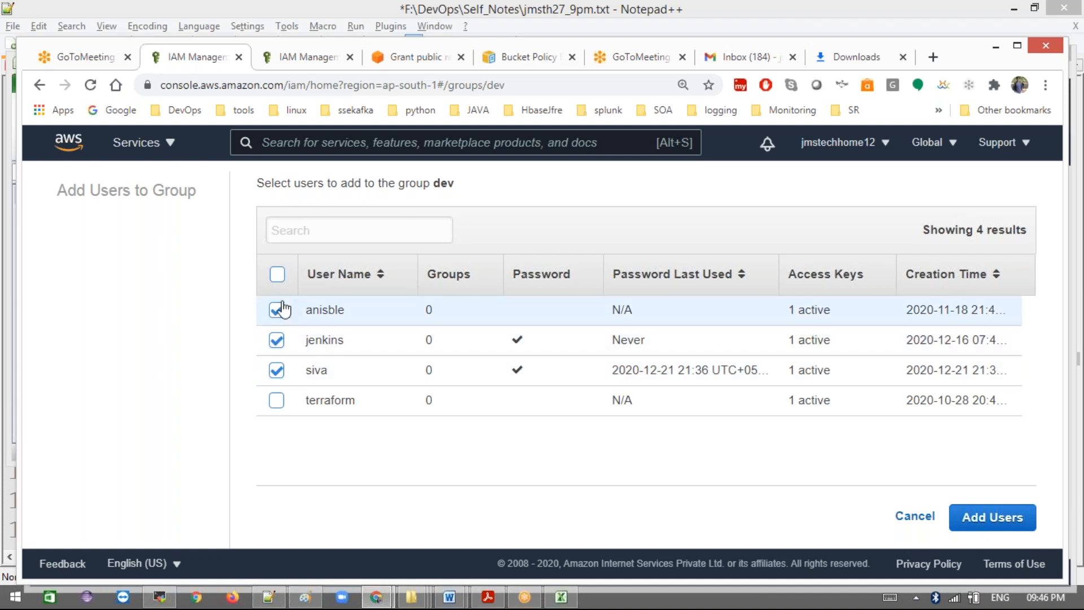
left_click(979, 520)
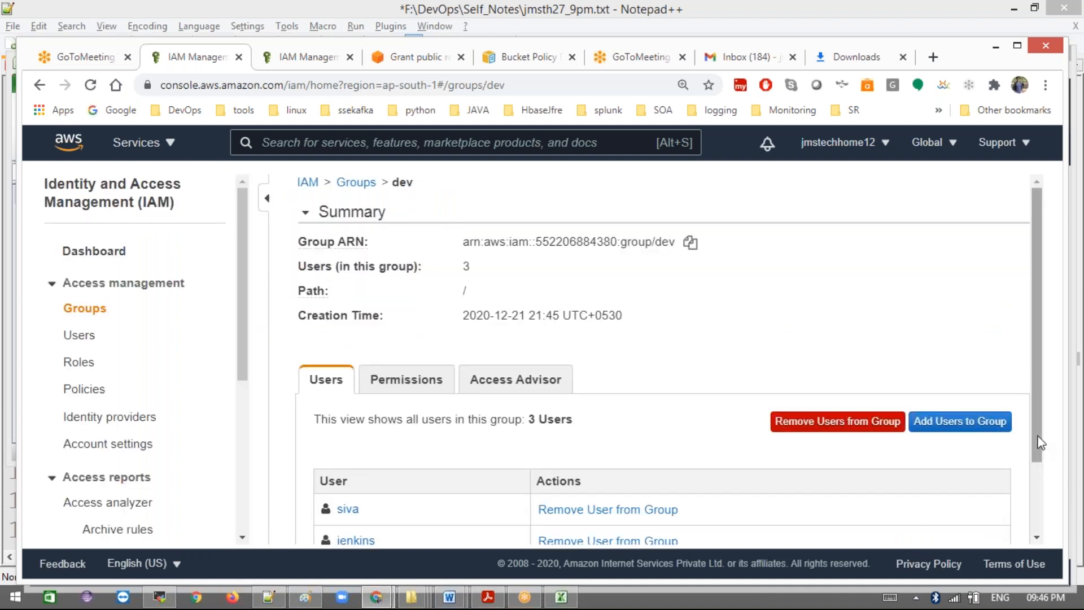
Check the remaining candidates, leave terraform out of dev, and return to the Users list.
scroll(1031, 452, "down", 2)
left_click(954, 332)
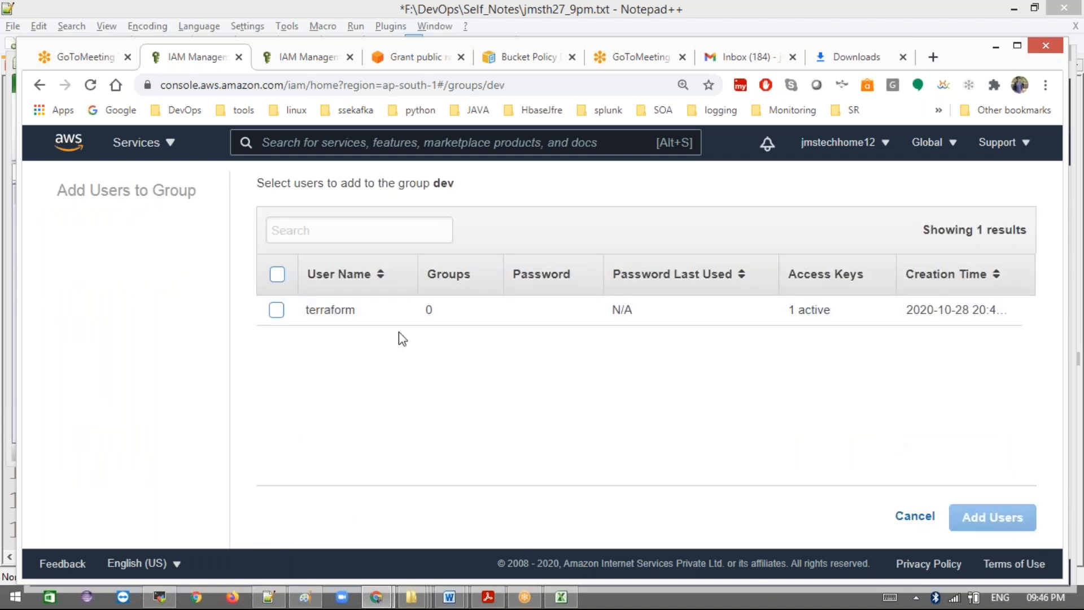
left_click(915, 517)
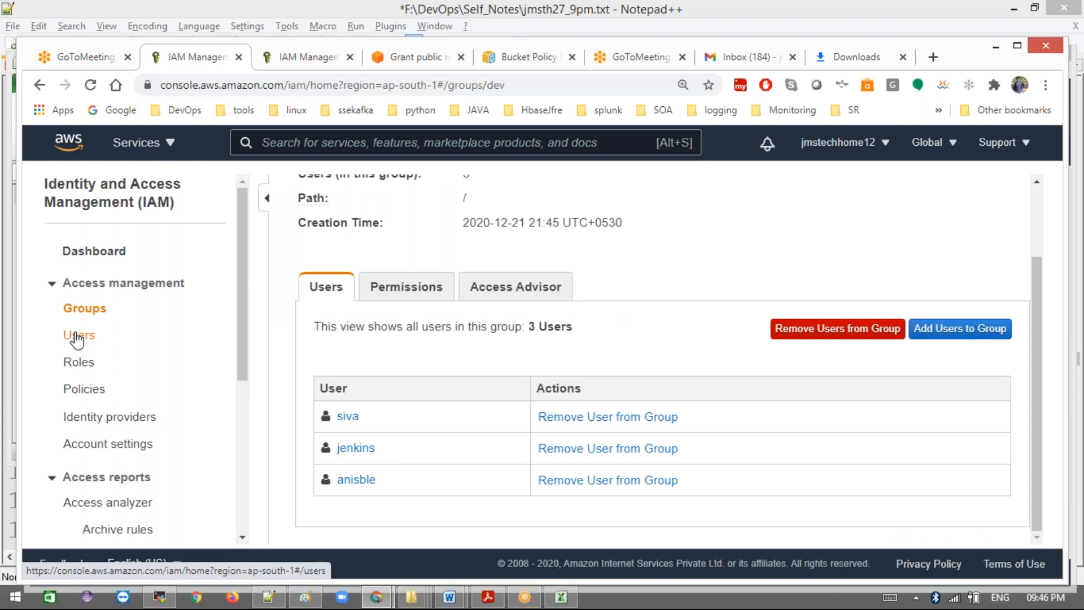
left_click(138, 341)
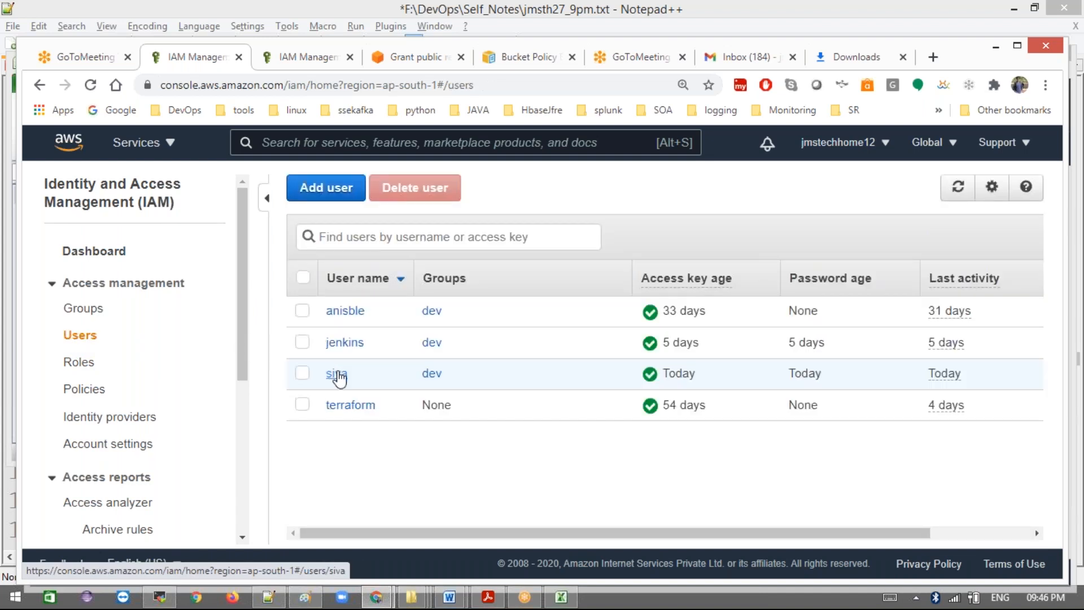
Open siva's summary and expand the two policies attached from the dev group.
left_click(337, 374)
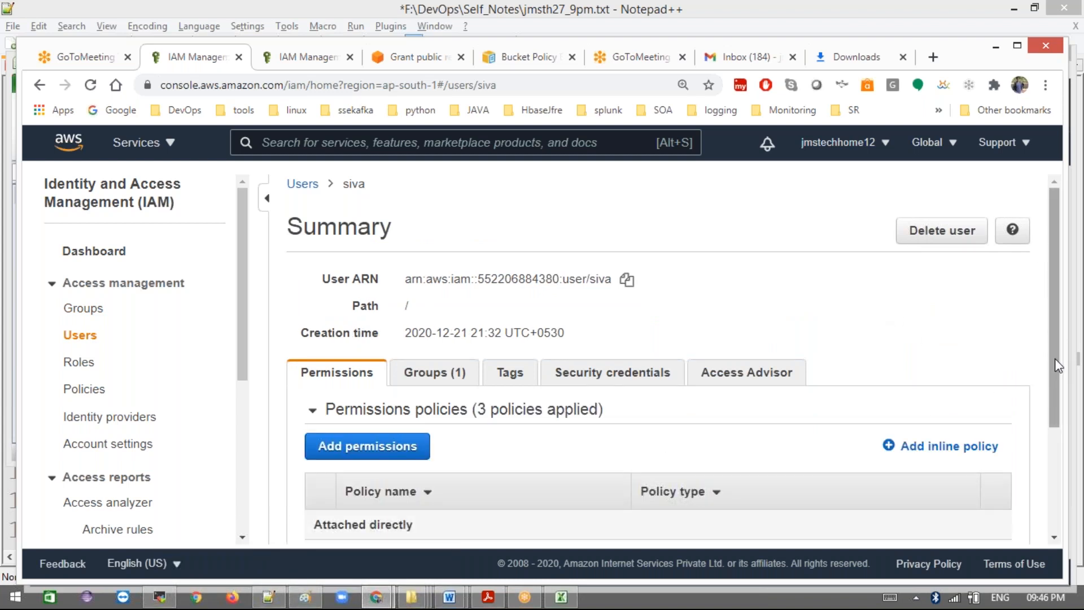
left_click_drag(1054, 355, 1054, 459)
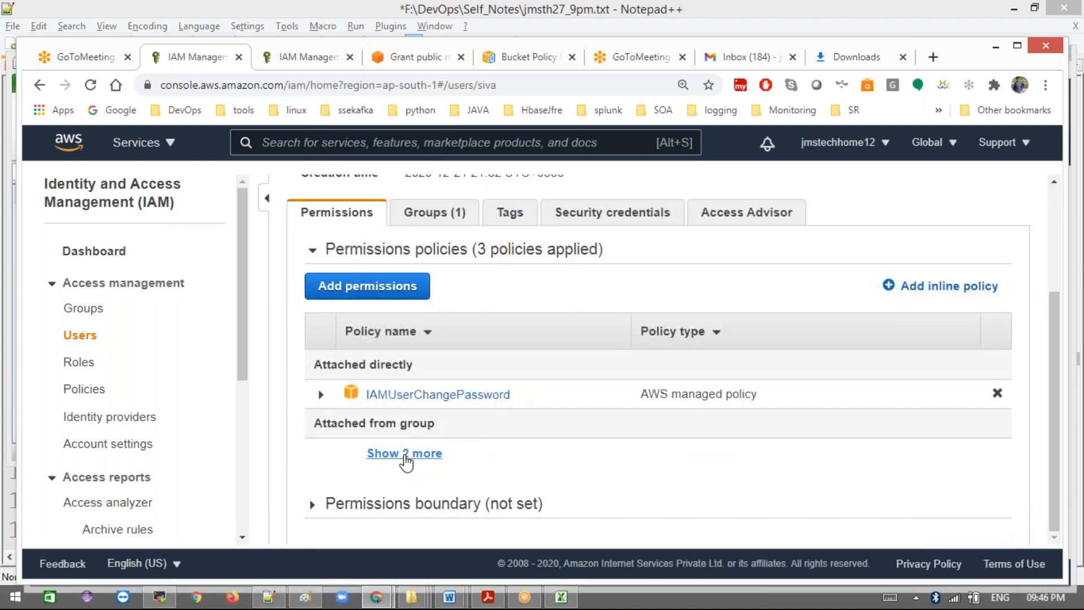
left_click(404, 455)
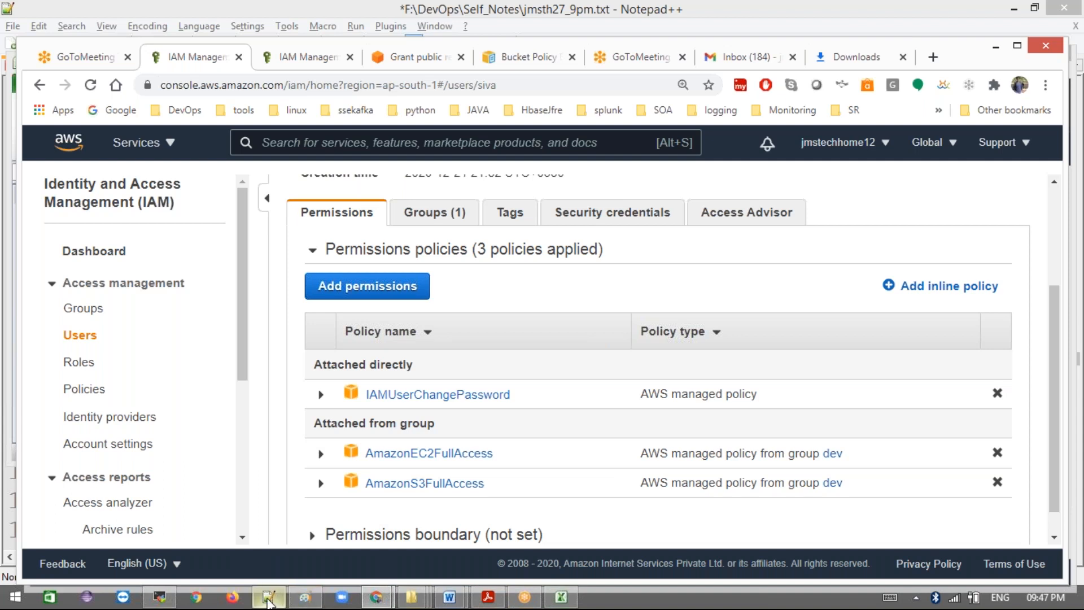
left_click(268, 598)
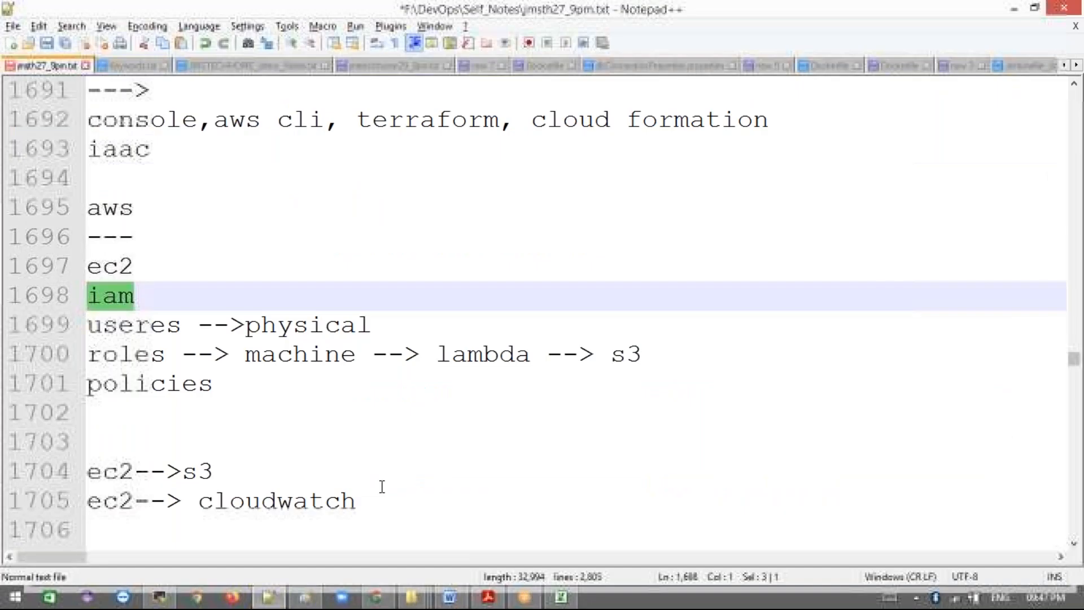
left_click(408, 389)
key("alt+Tab")
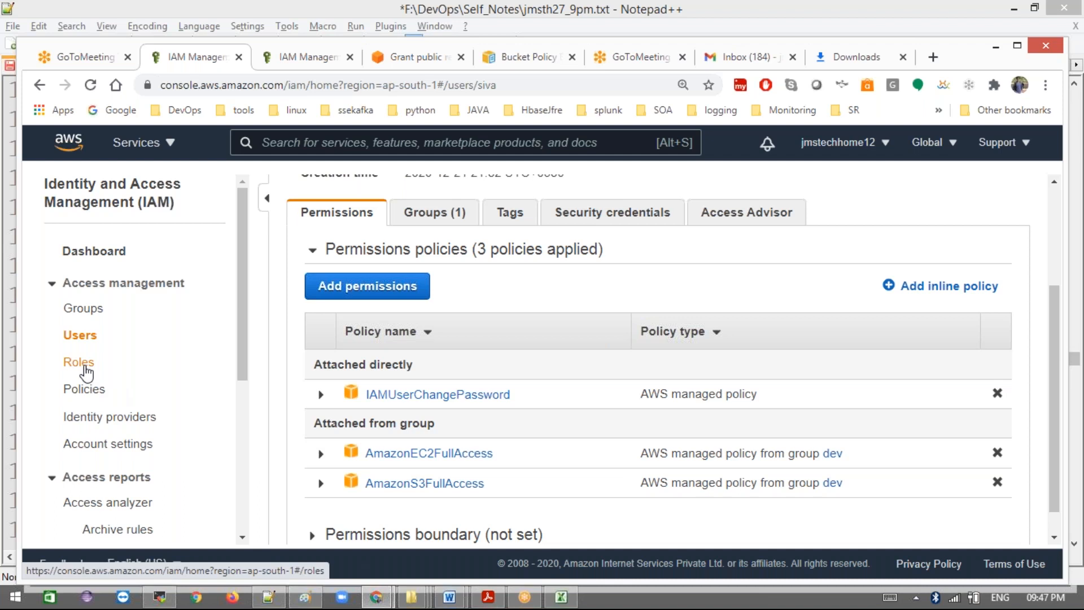
Leave siva's page for the IAM Policies list.
scroll(243, 383, "down", 1)
scroll(242, 390, "up", 1)
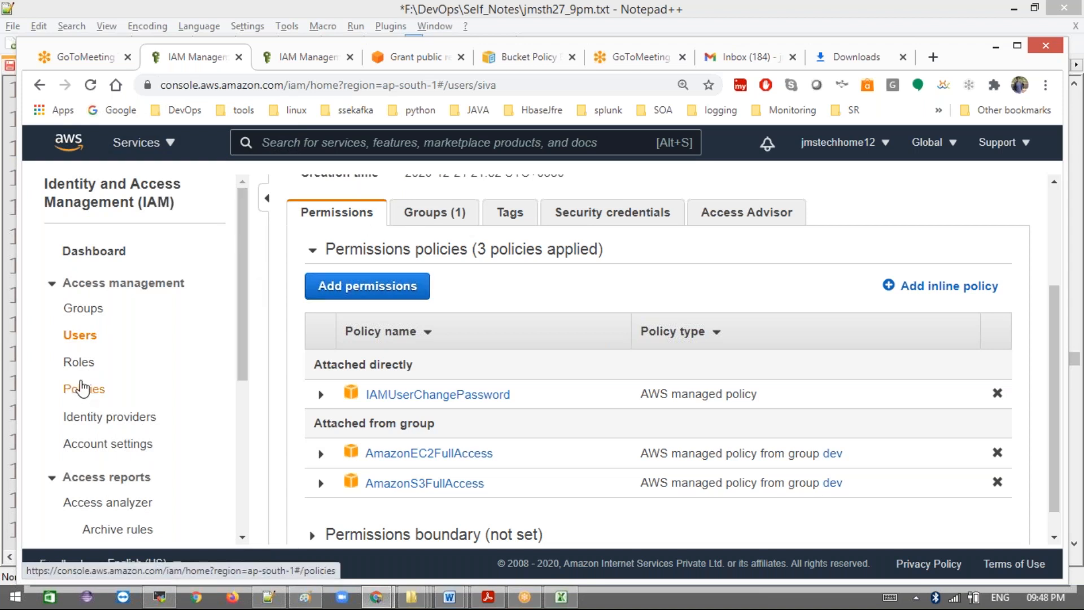
left_click_drag(242, 350, 245, 382)
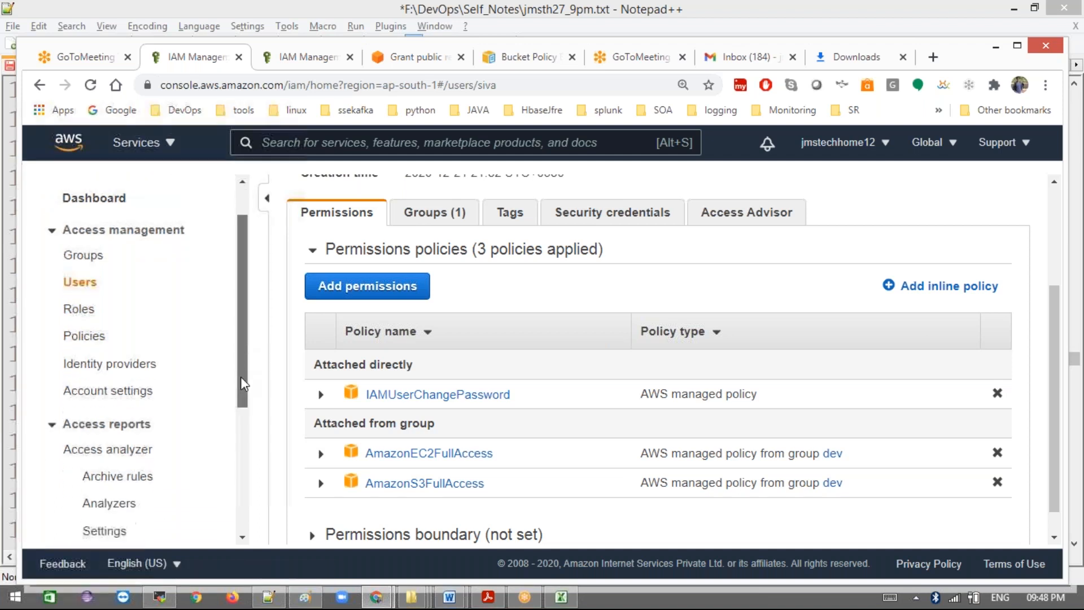
left_click(84, 333)
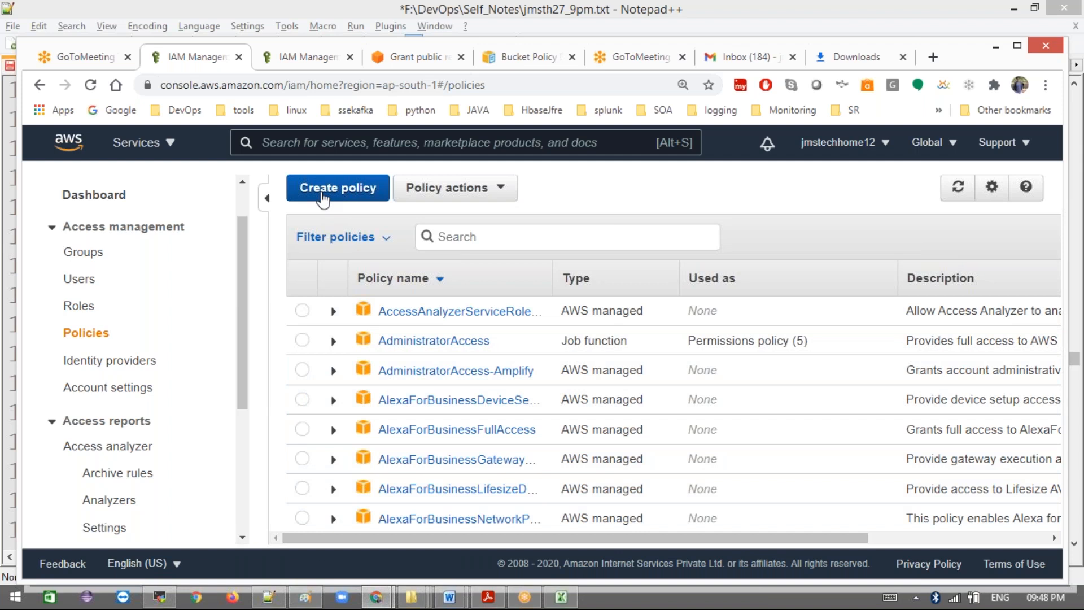
Start a new policy, select its default JSON text, then cancel the draft.
left_click(321, 194)
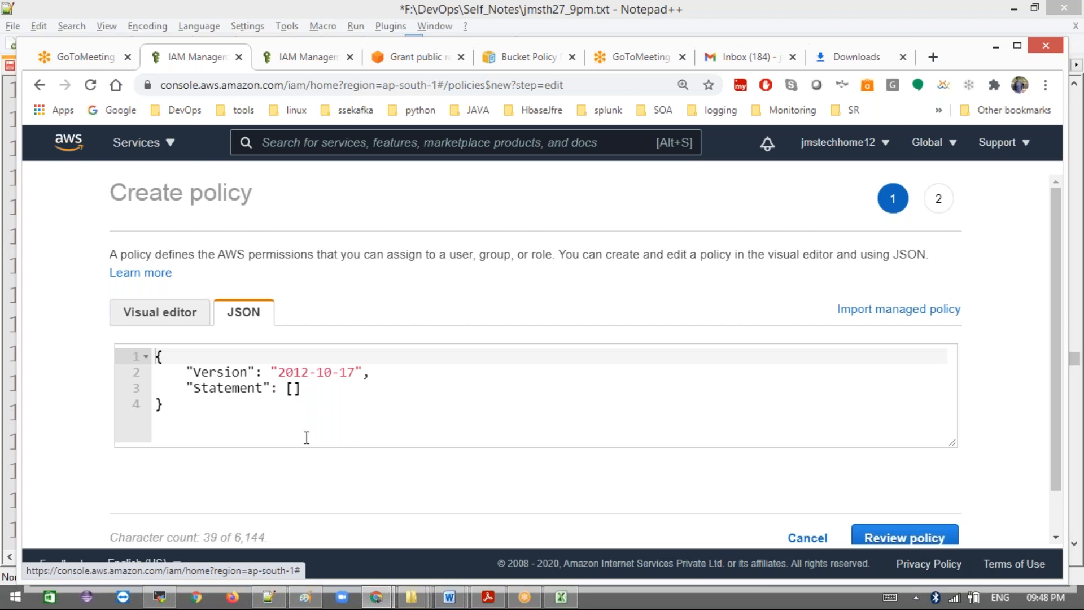
left_click_drag(186, 388, 141, 348)
left_click_drag(179, 414, 149, 358)
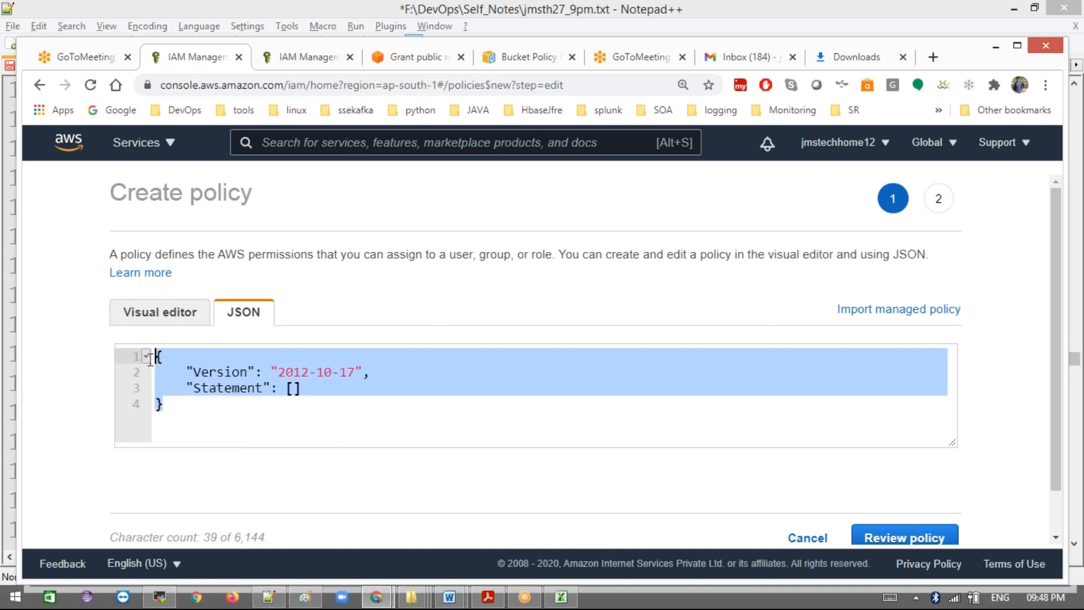
left_click(231, 417)
left_click_drag(178, 402, 145, 351)
left_click(822, 543)
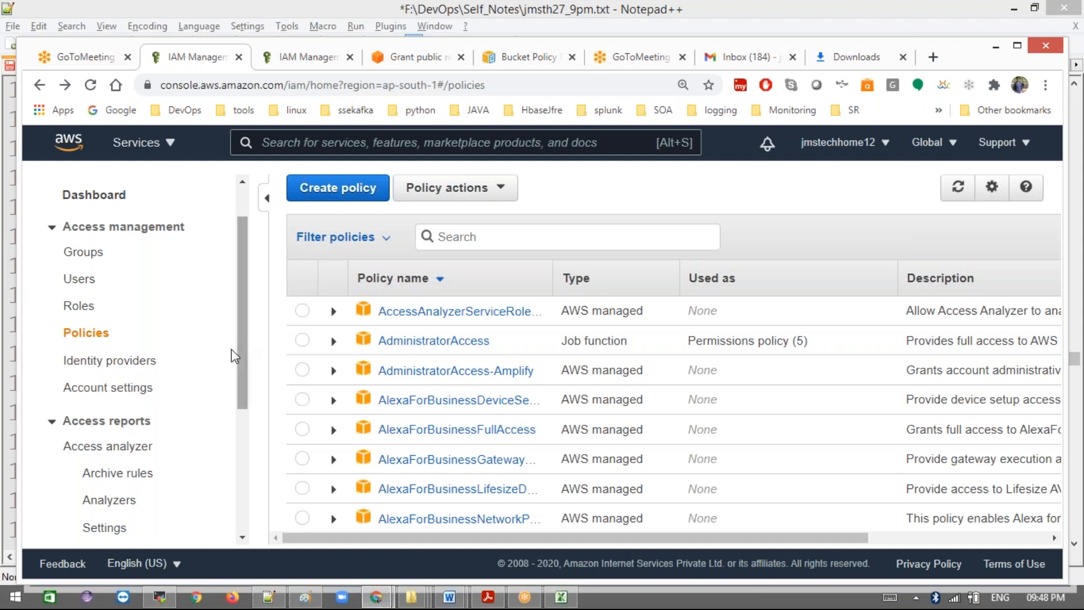
left_click_drag(246, 354, 247, 275)
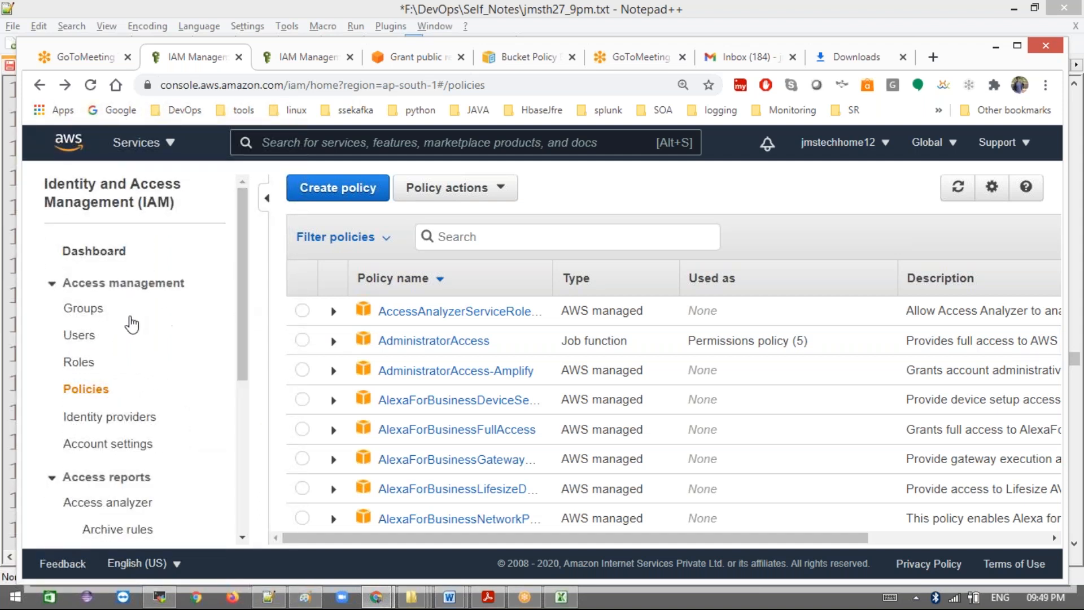
left_click(81, 338)
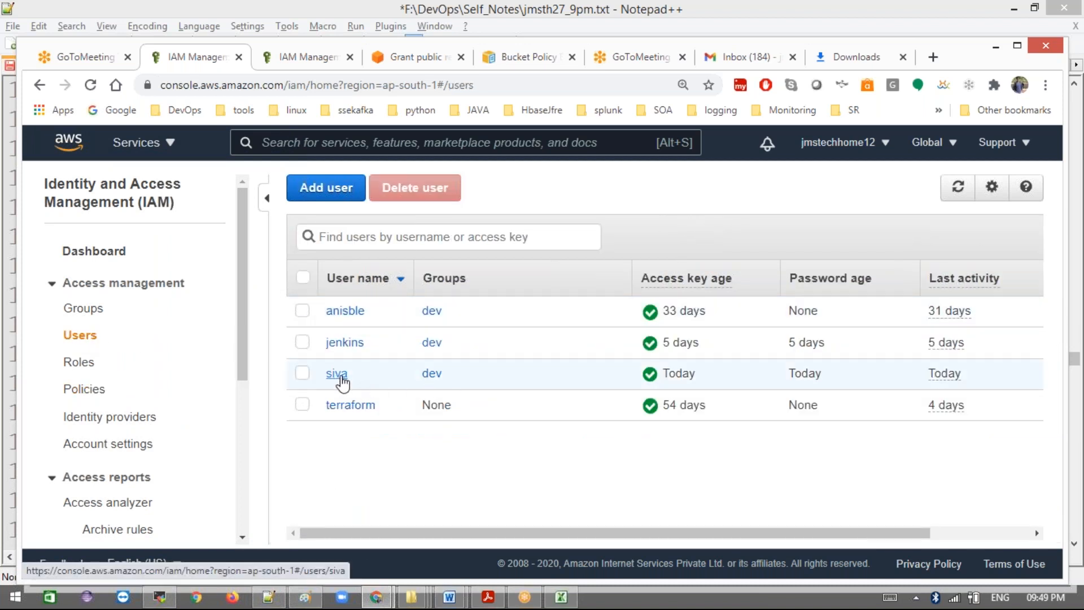
left_click(341, 380)
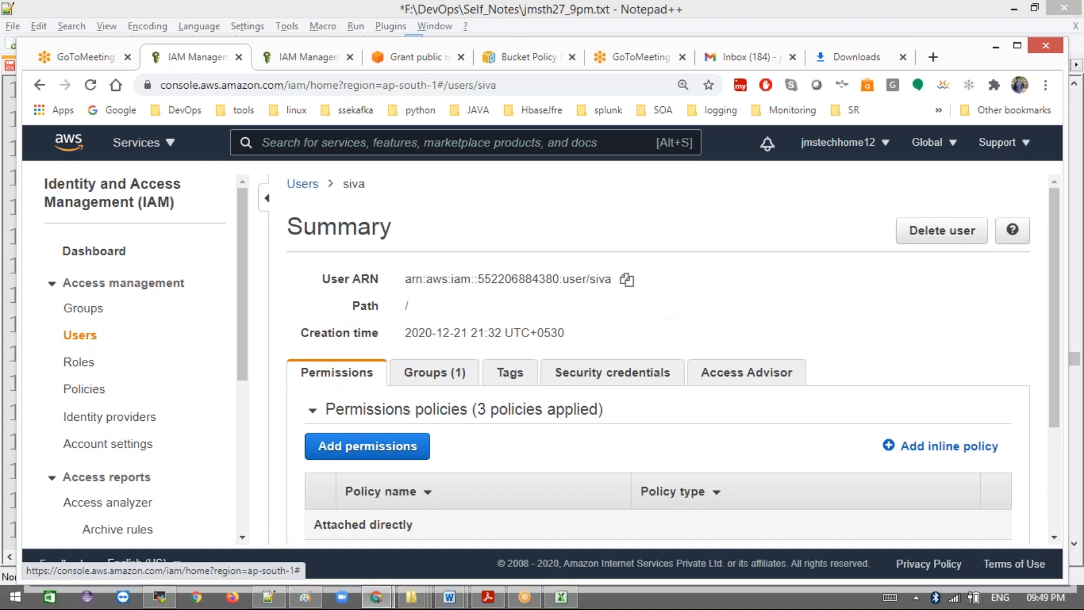
left_click_drag(1056, 354, 1057, 476)
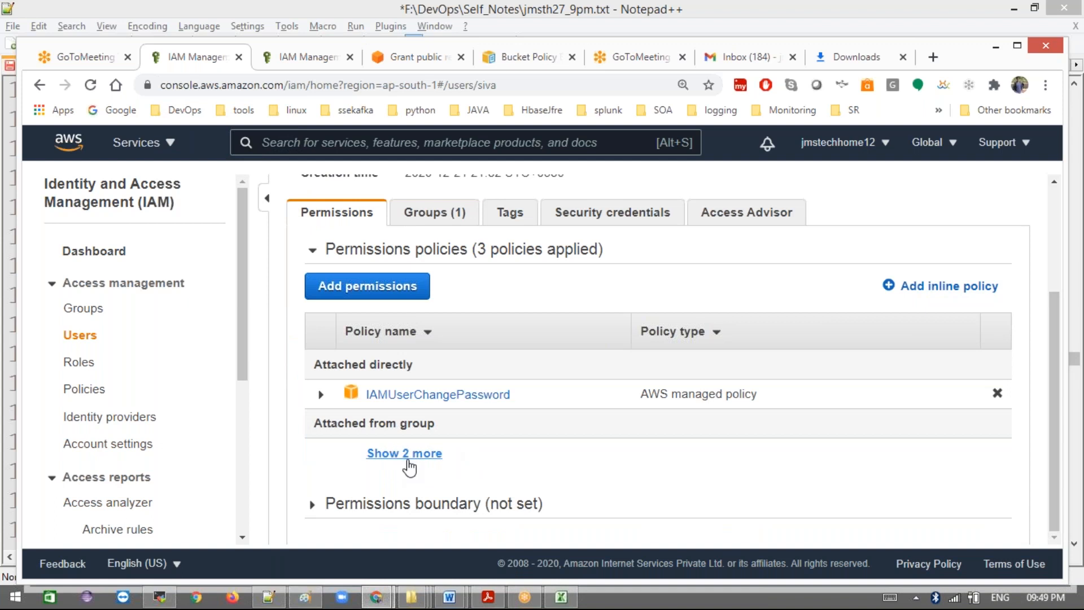
left_click(404, 455)
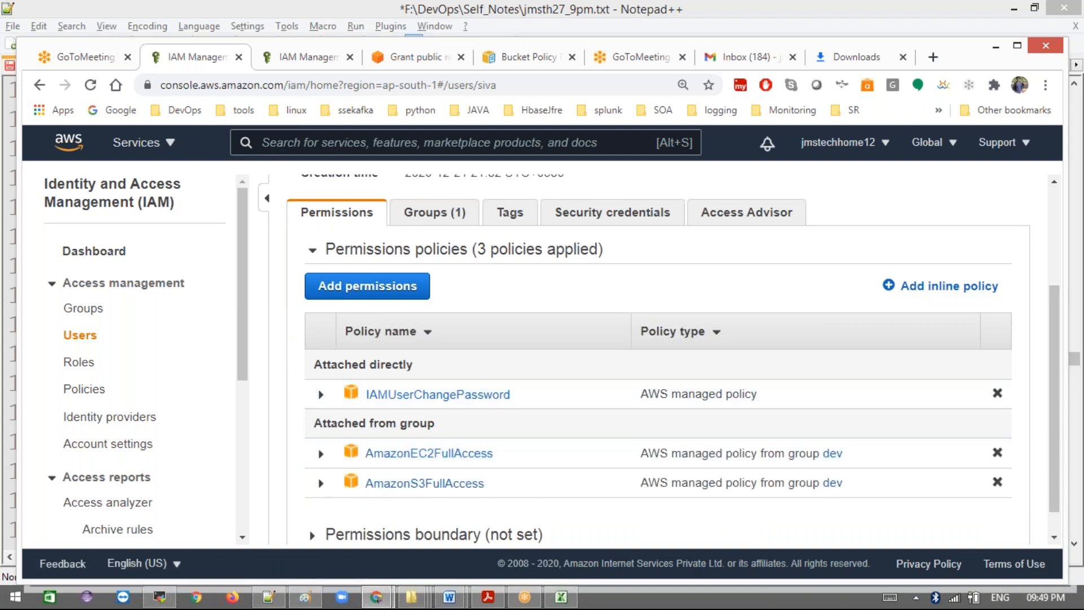
left_click_drag(1054, 446, 1053, 342)
left_click(649, 377)
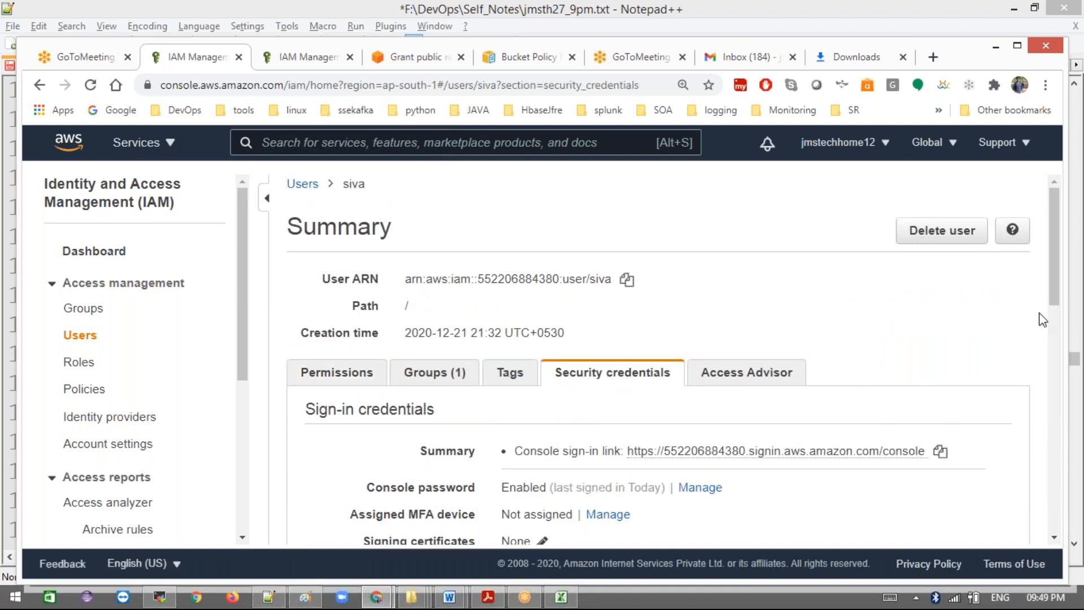
left_click(1055, 309)
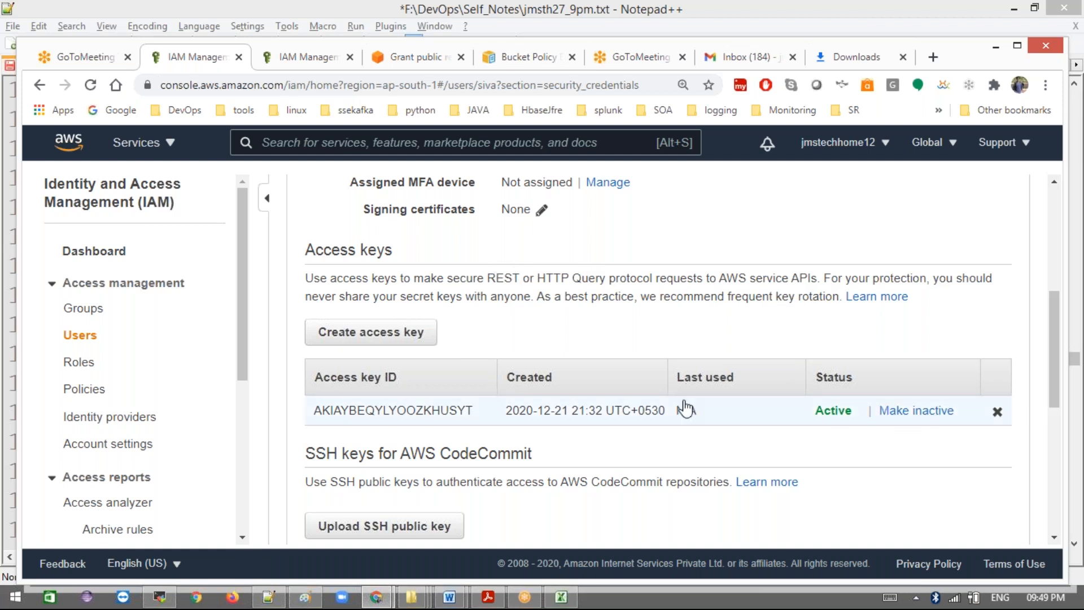
left_click_drag(1058, 387, 1043, 304)
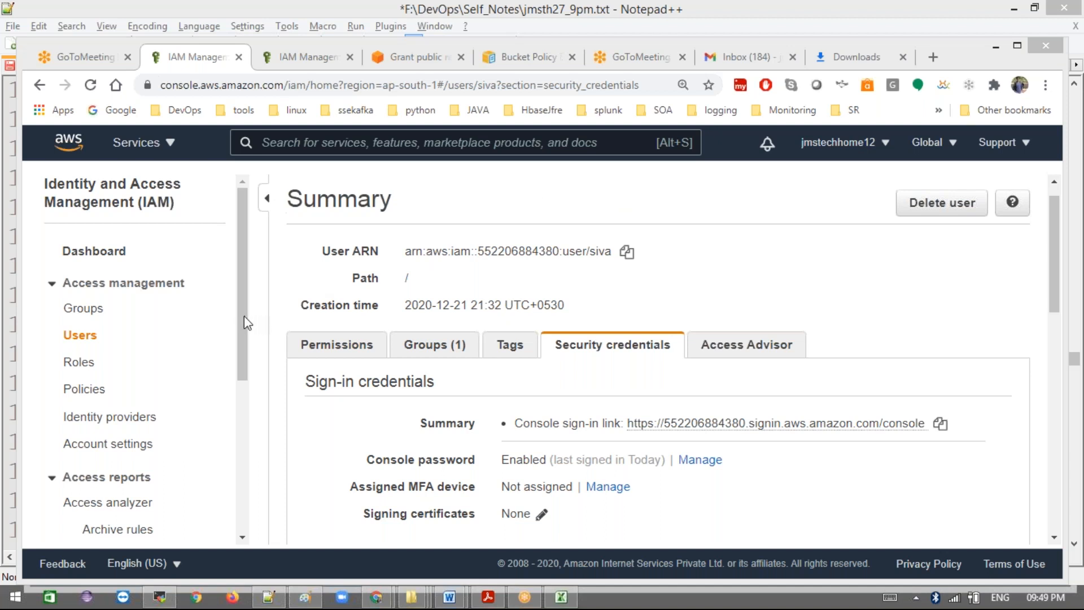
scroll(244, 324, "down", 1)
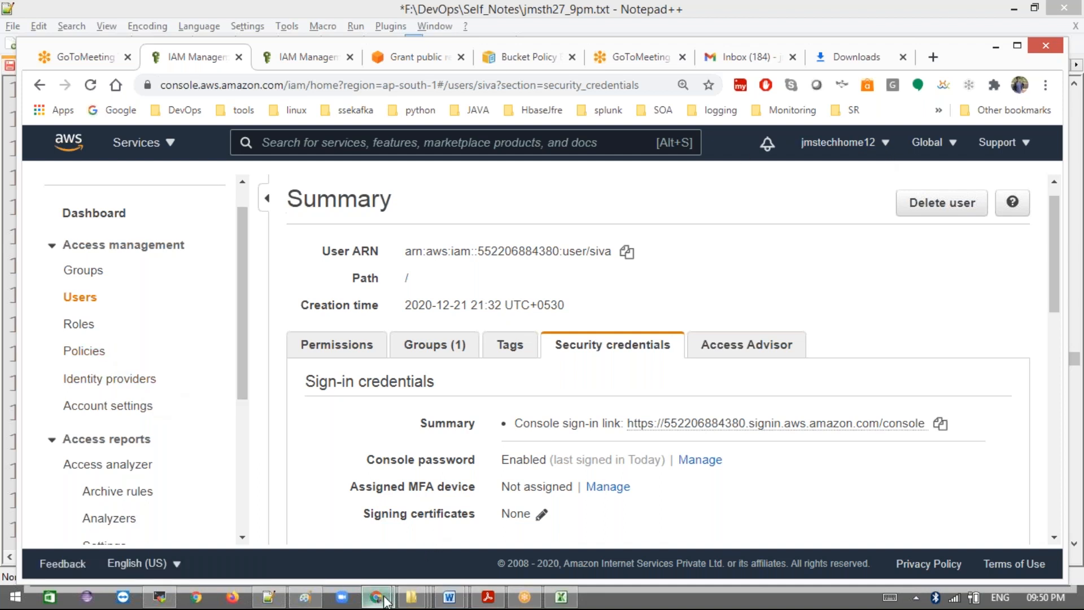
In siva's window, dismiss the feedback and Glacier Deep Archive announcements.
mouse_move(384, 600)
left_click(463, 508)
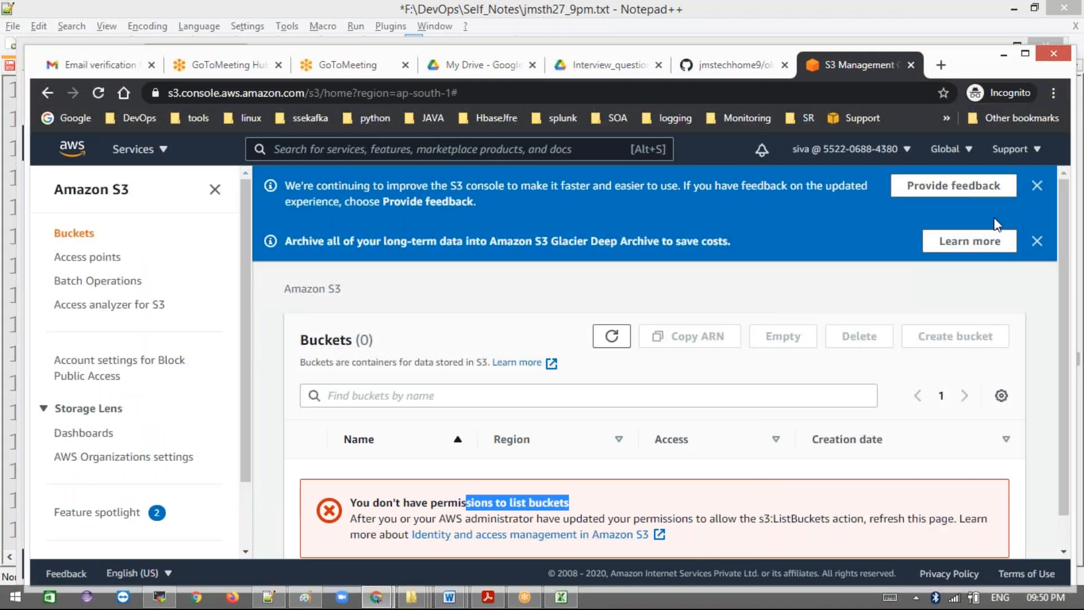
left_click(1036, 187)
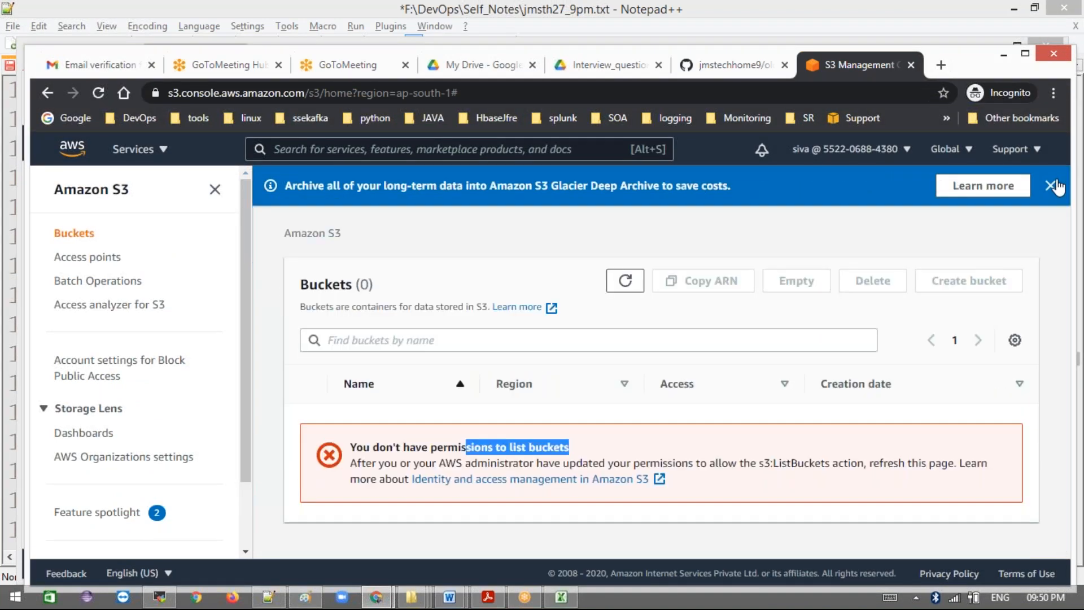
left_click(1051, 186)
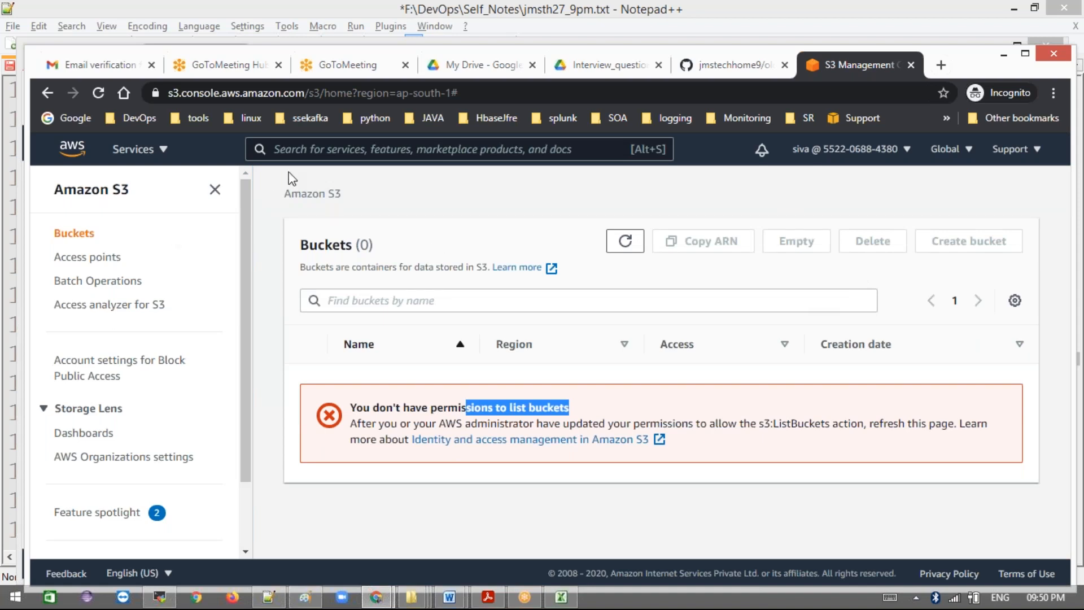
Search the AWS services list for 'iam'.
left_click(163, 153)
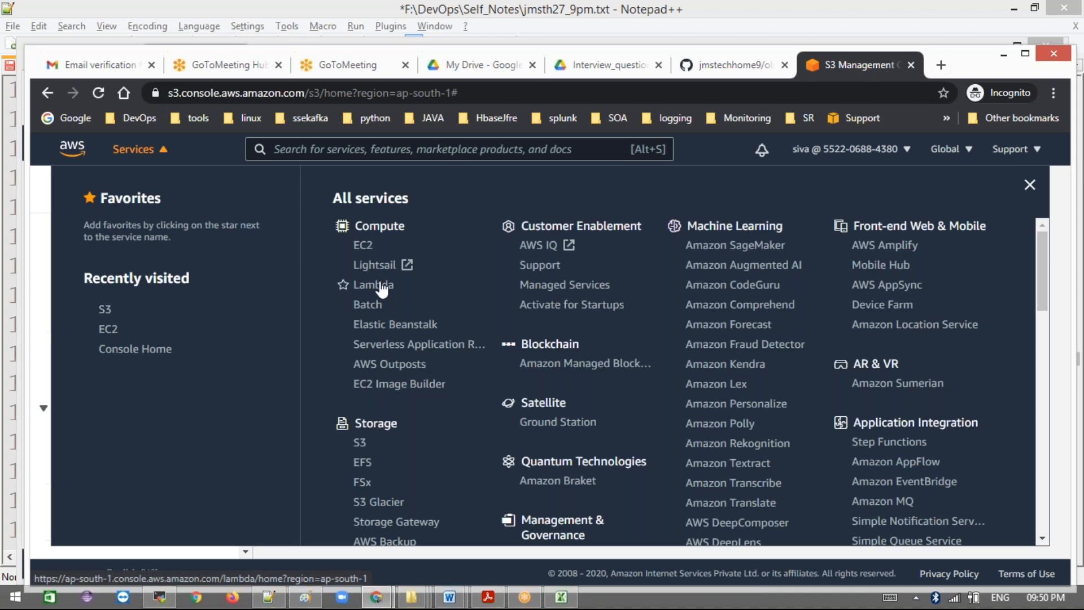
left_click(340, 147)
type("i")
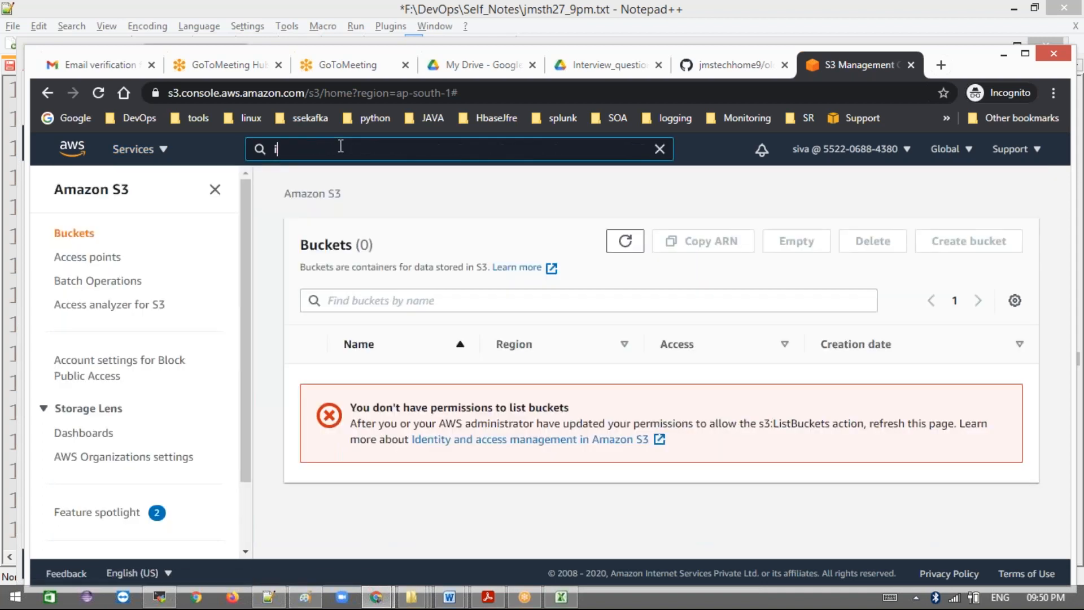
type("ma")
key("BackSpace")
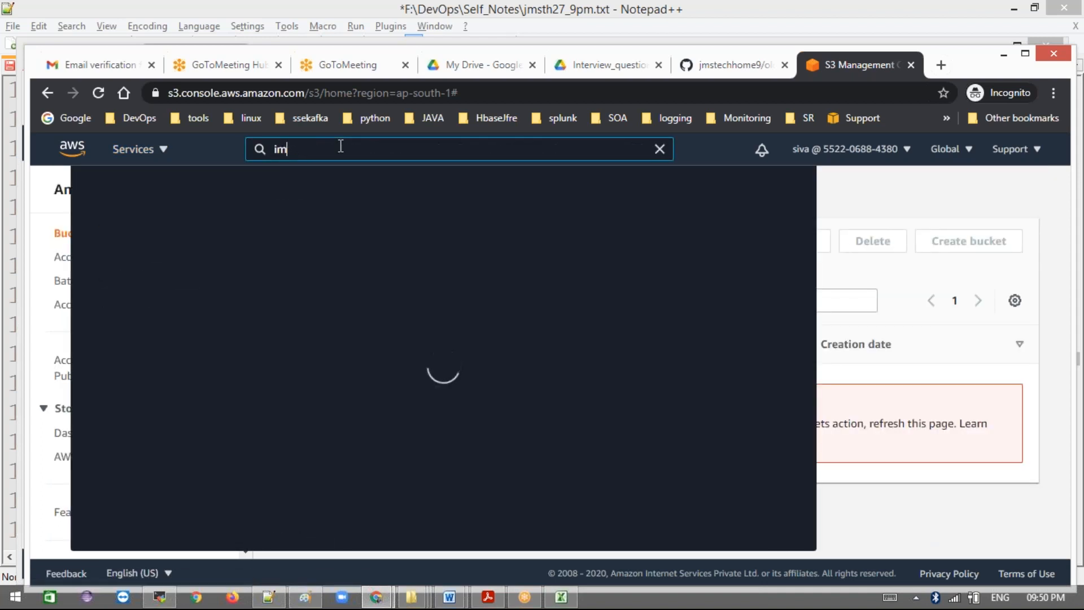
key("BackSpace")
type("am")
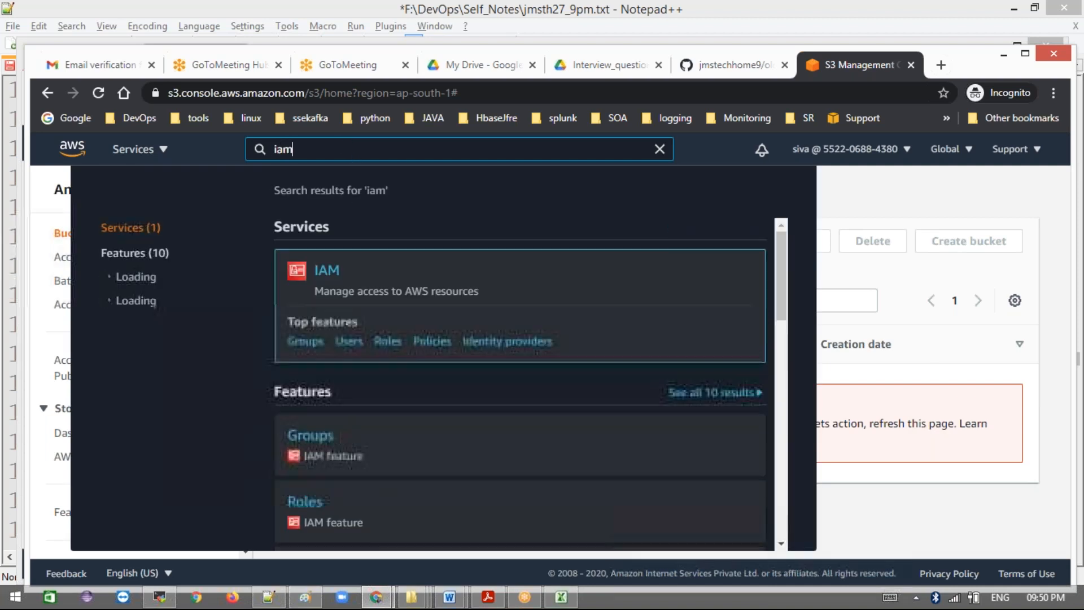
Open IAM as siva and highlight the GetAccountSummary and ListAccountAliases not-authorized errors.
left_click(450, 281)
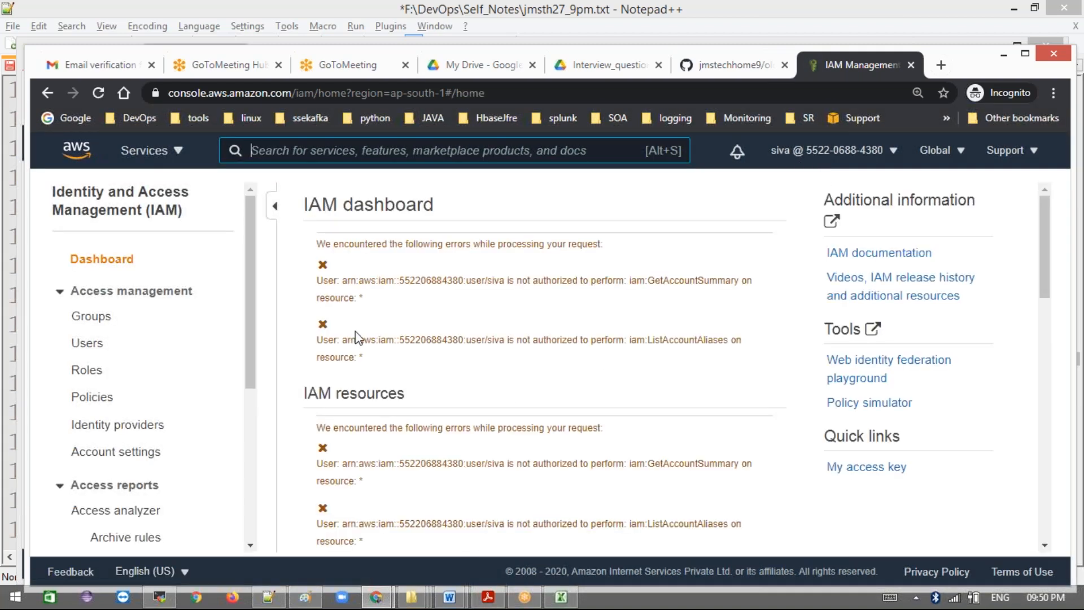
left_click(315, 243)
left_click_drag(315, 242, 545, 449)
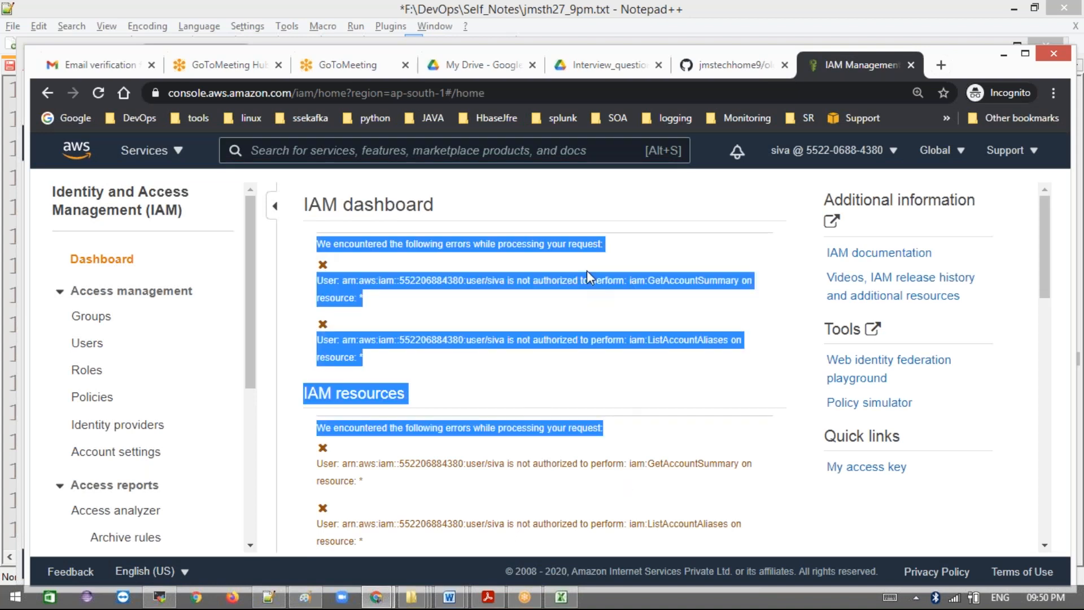
left_click(686, 196)
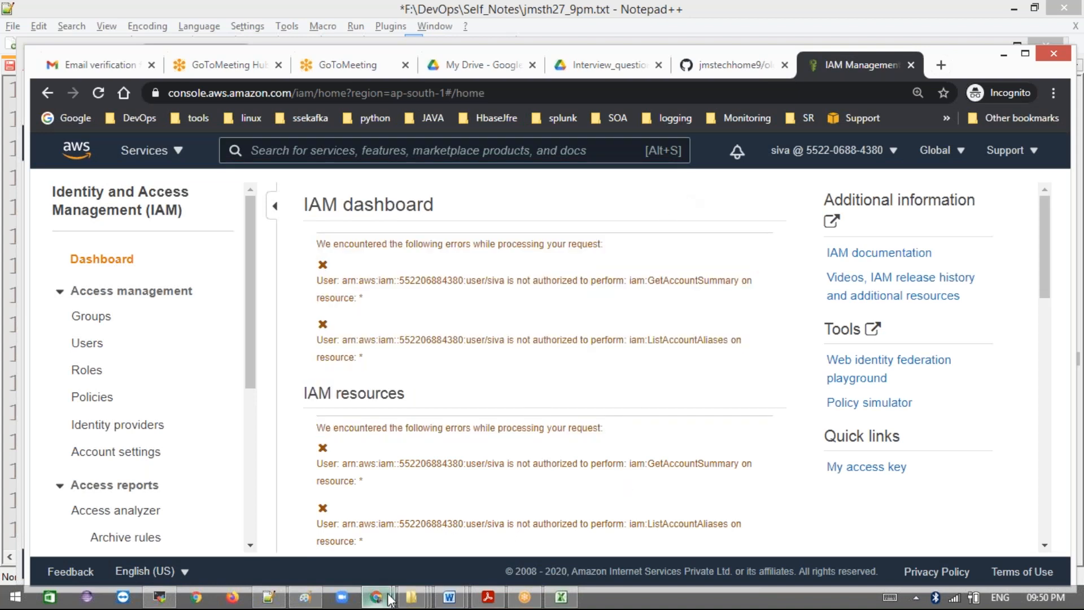
In the administrator's window, open user siva's details.
mouse_move(376, 596)
left_click(314, 537)
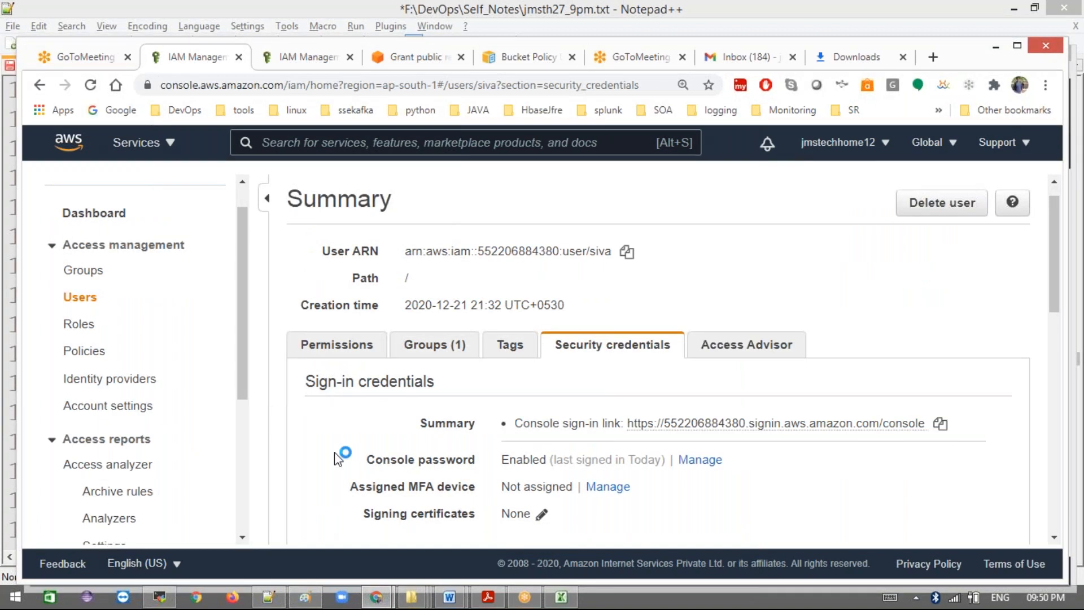
left_click(124, 299)
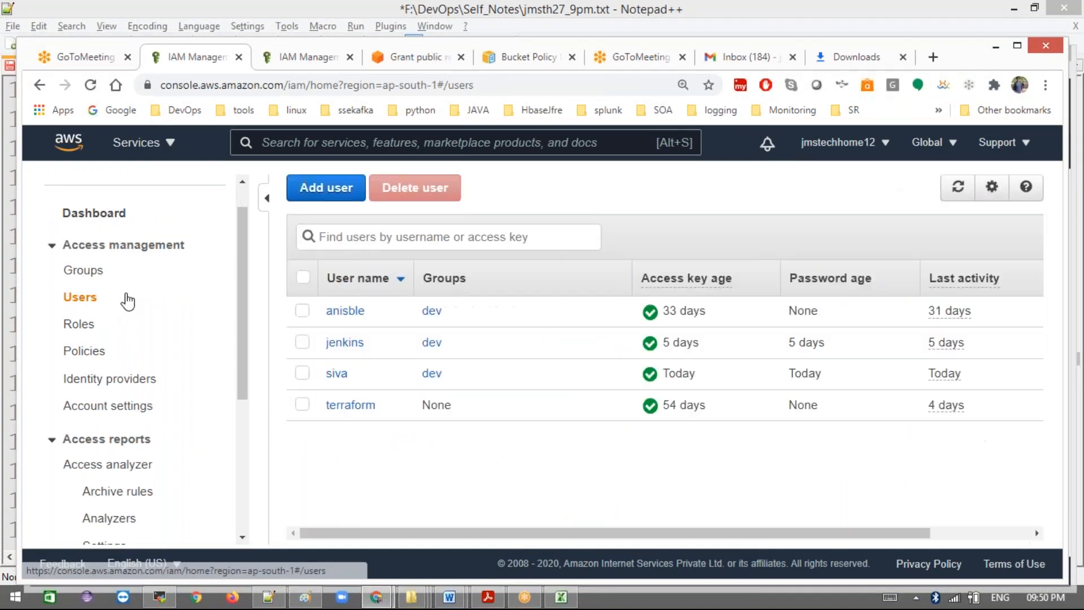
left_click(330, 377)
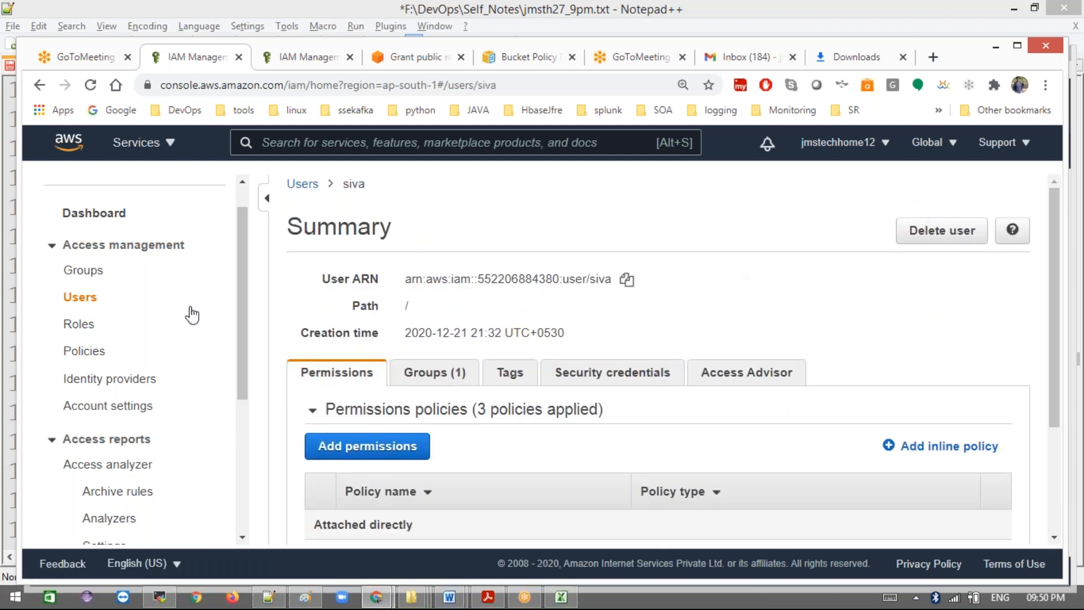
left_click(85, 303)
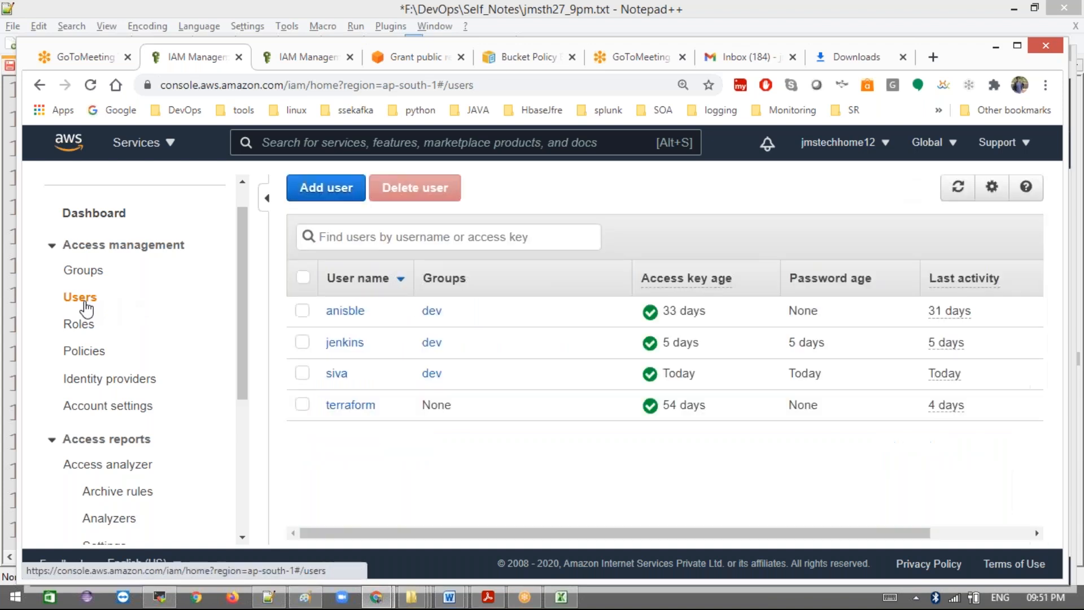
left_click(339, 375)
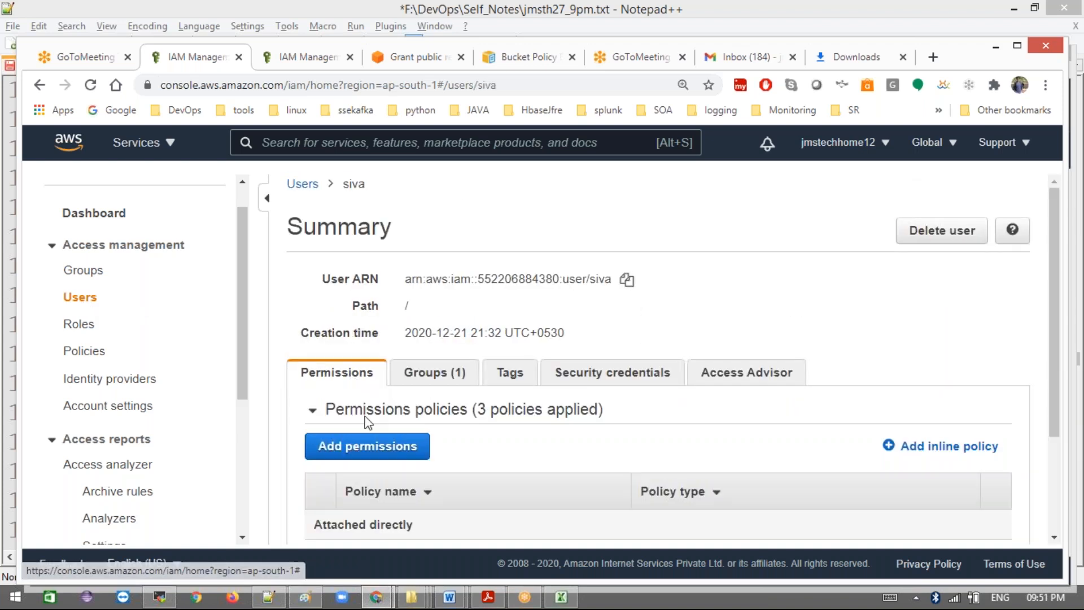
Attach the IAMFullAccess policy directly to siva.
left_click(418, 446)
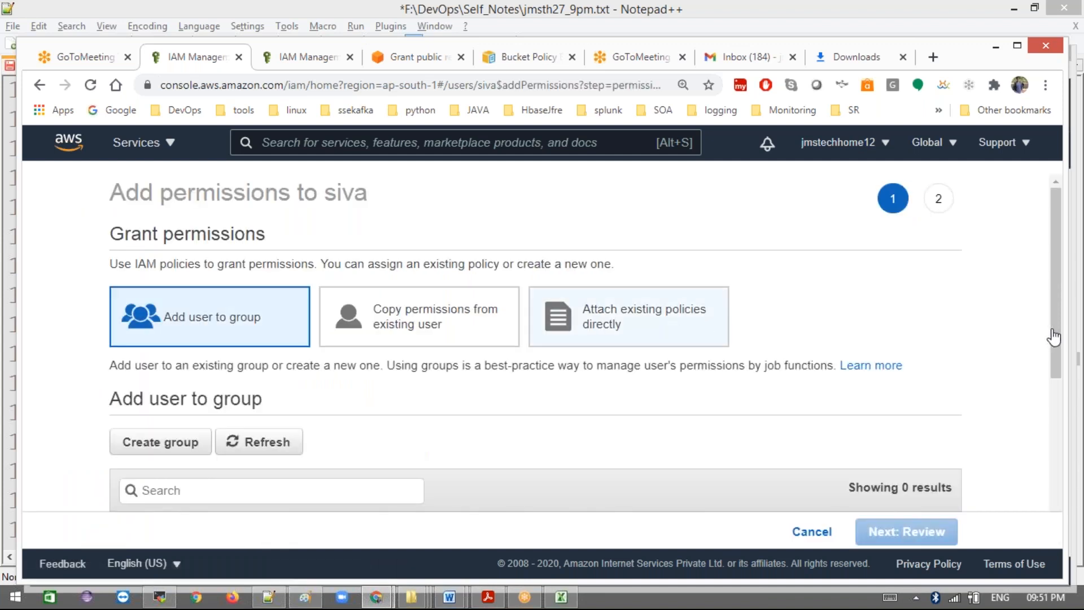
left_click_drag(1052, 355, 1049, 414)
left_click(396, 290)
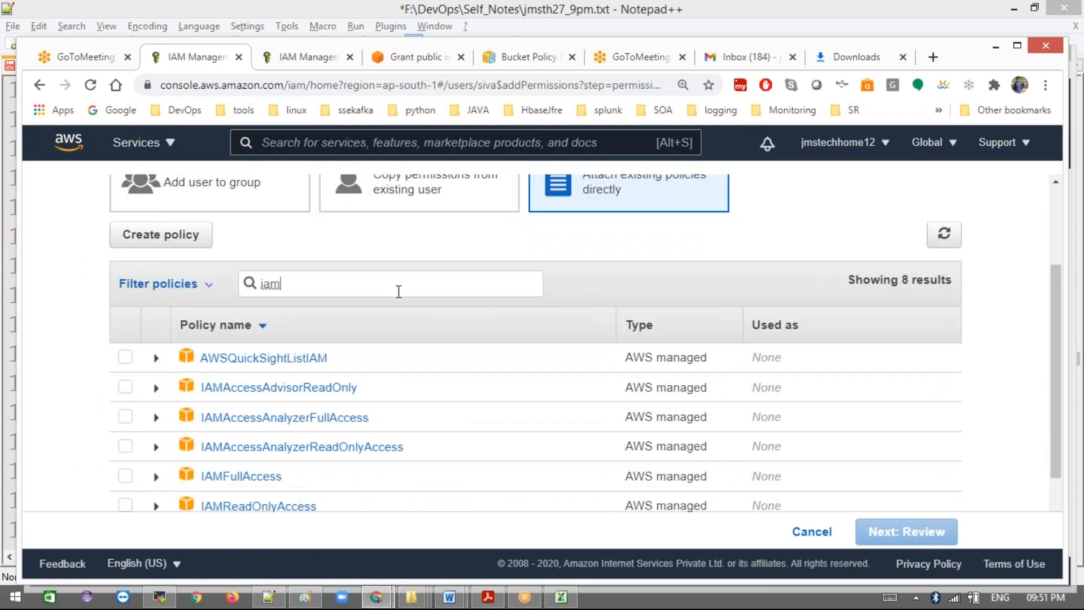
left_click(125, 480)
left_click(917, 526)
left_click(903, 535)
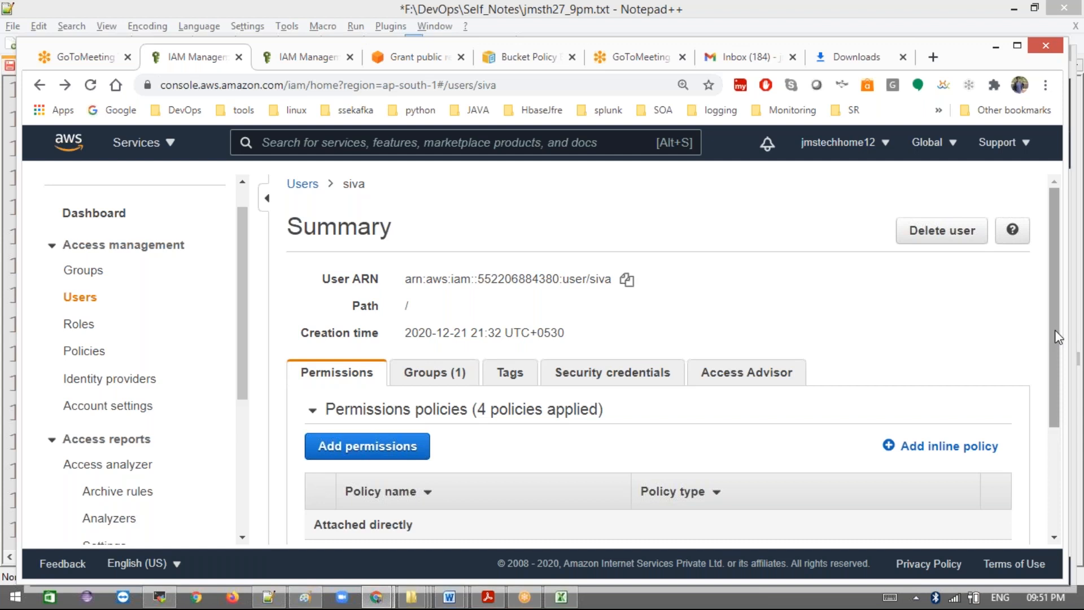
Expand siva's group-inherited policies to confirm 4 policies are applied.
scroll(1057, 337, "down", 3)
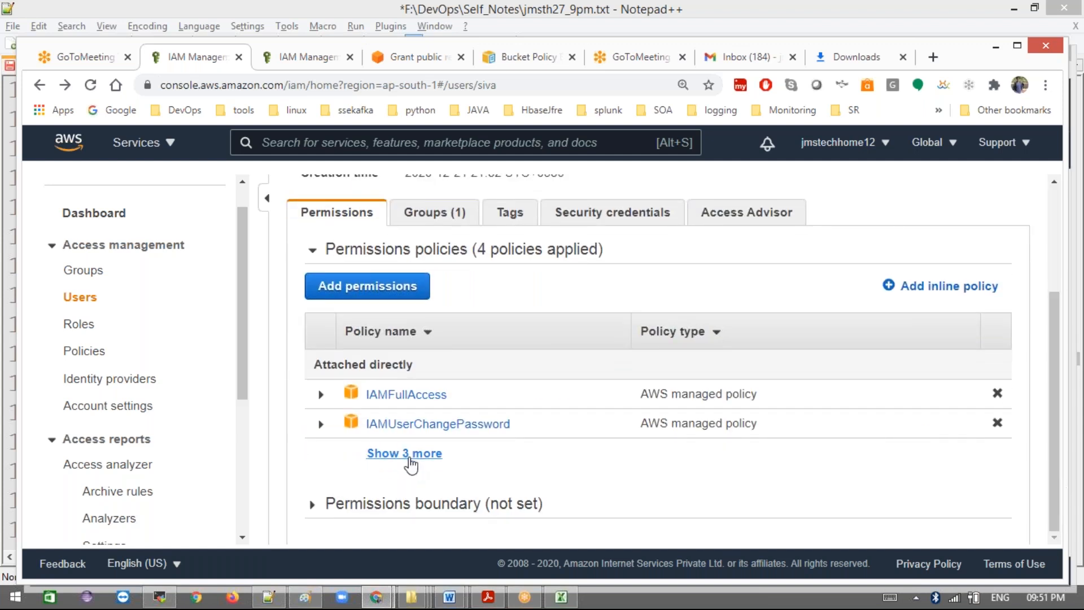
left_click(409, 455)
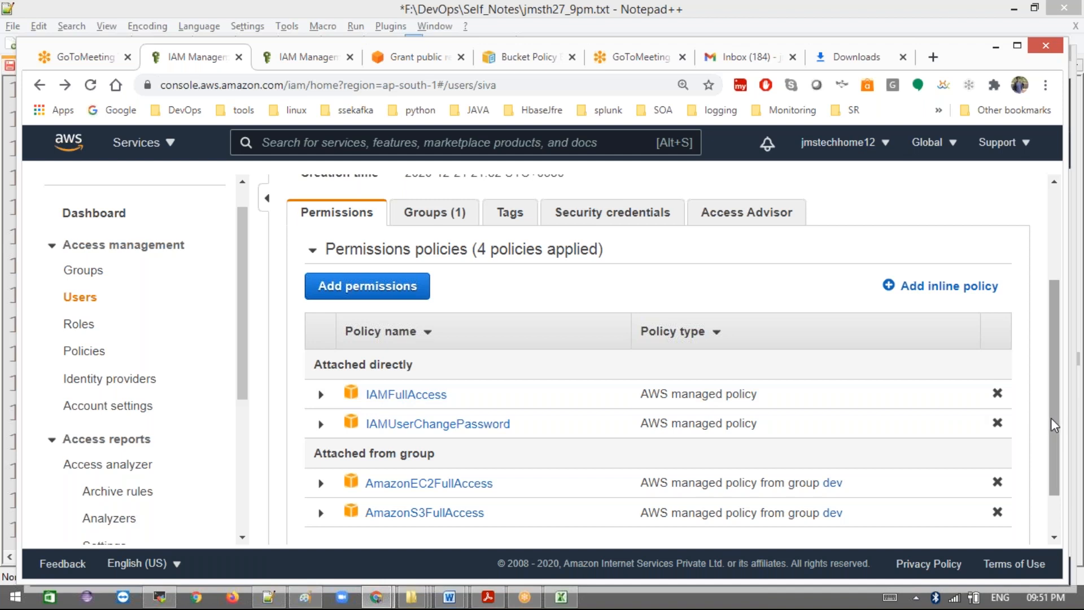
scroll(1049, 363, "up", 3)
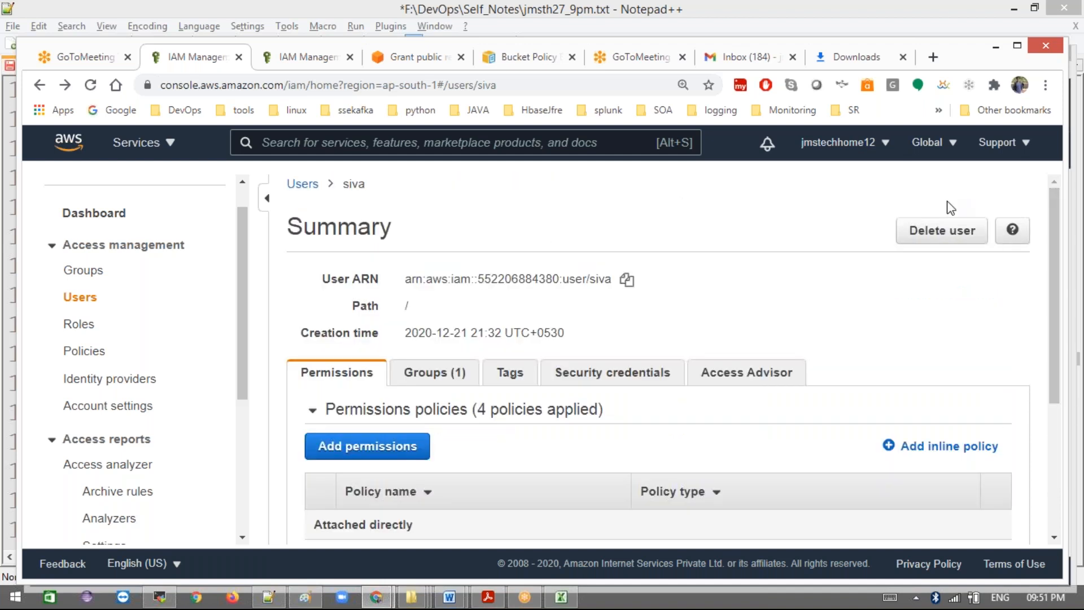
mouse_move(390, 603)
left_click(379, 444)
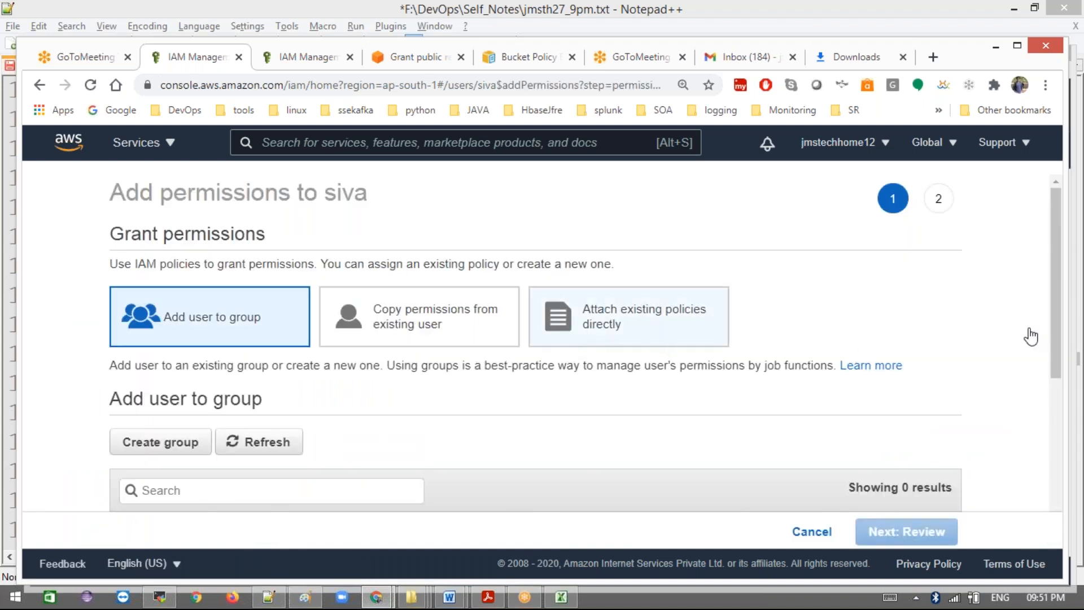
scroll(1057, 343, "down", 1)
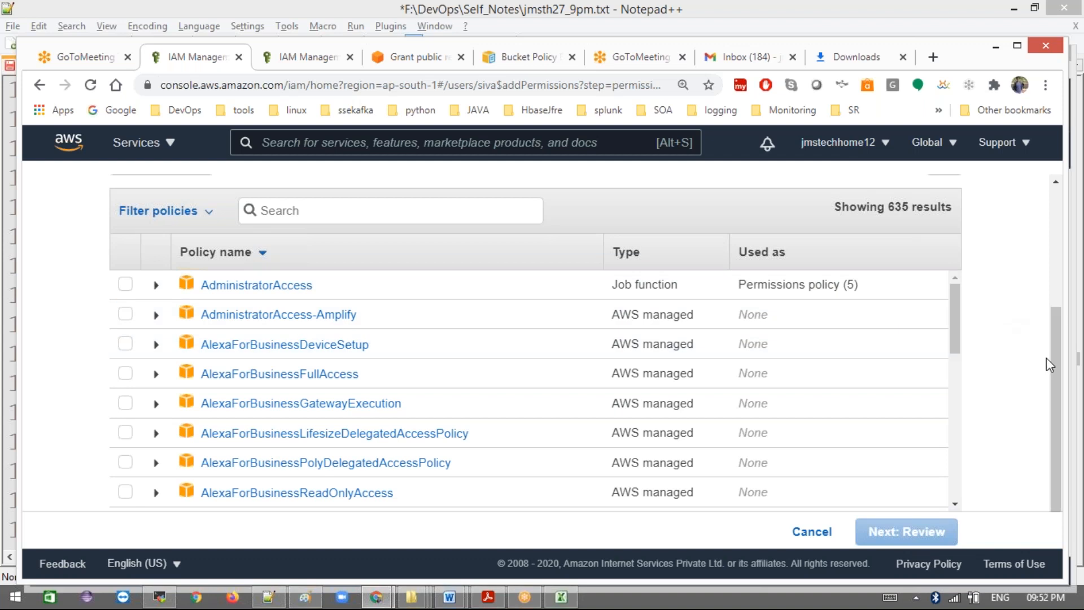
left_click(128, 285)
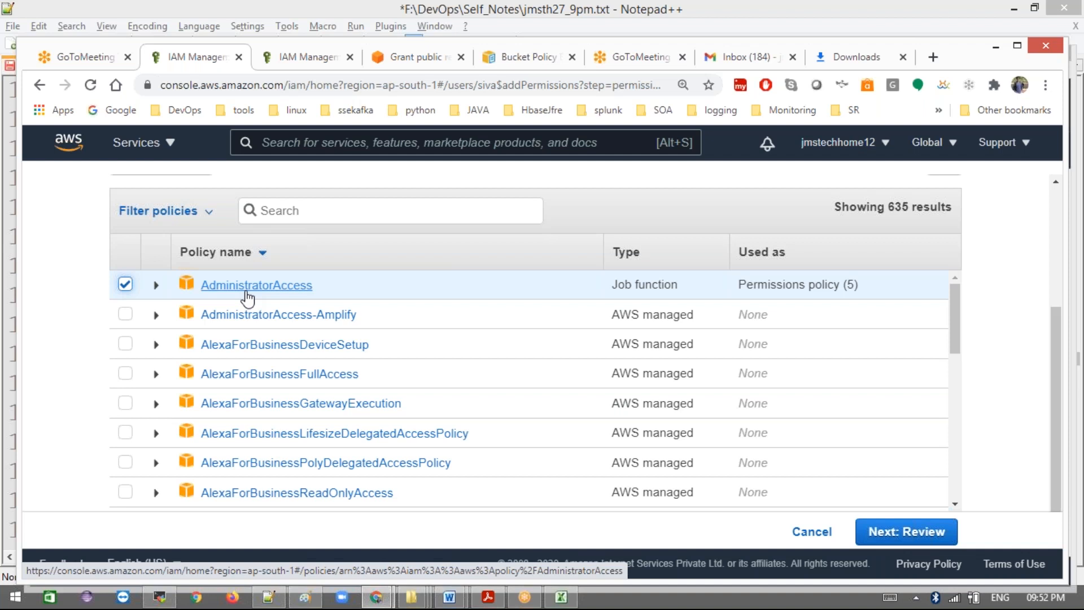
left_click(127, 288)
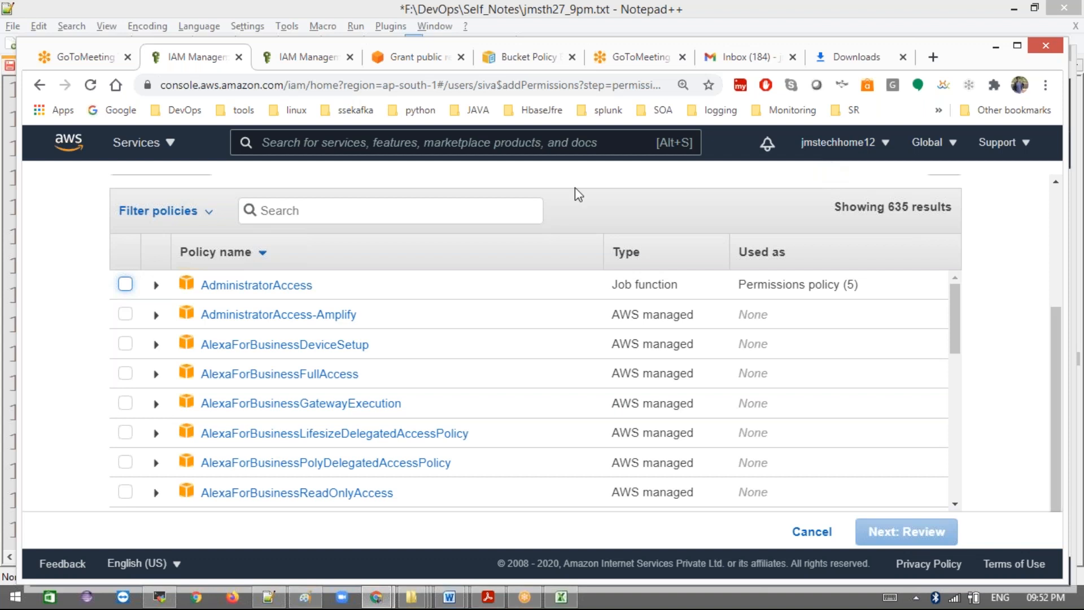
left_click(817, 538)
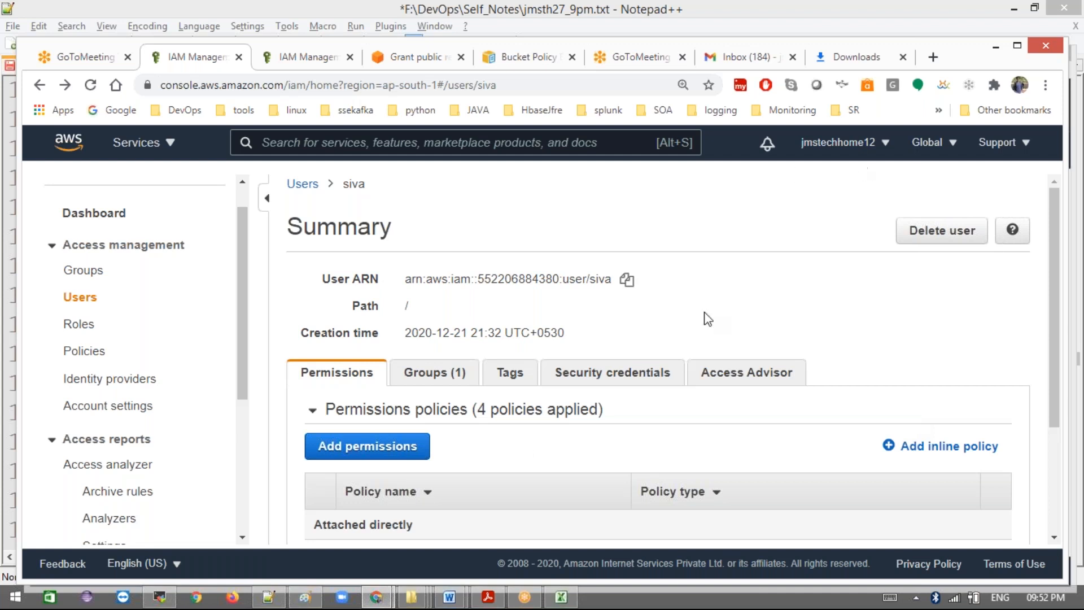
mouse_move(376, 597)
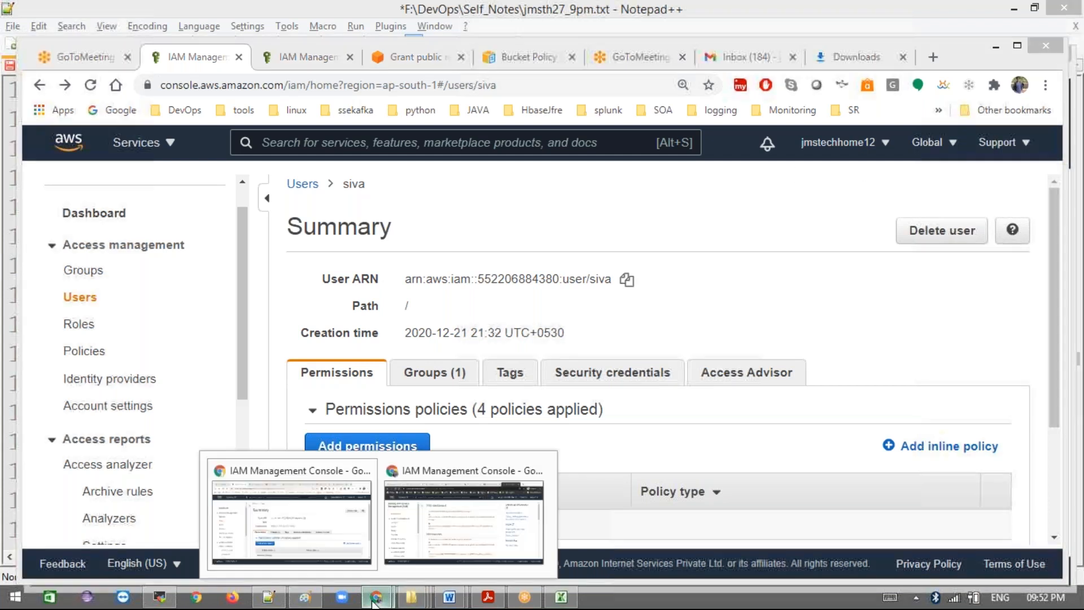
left_click(455, 551)
left_click(98, 97)
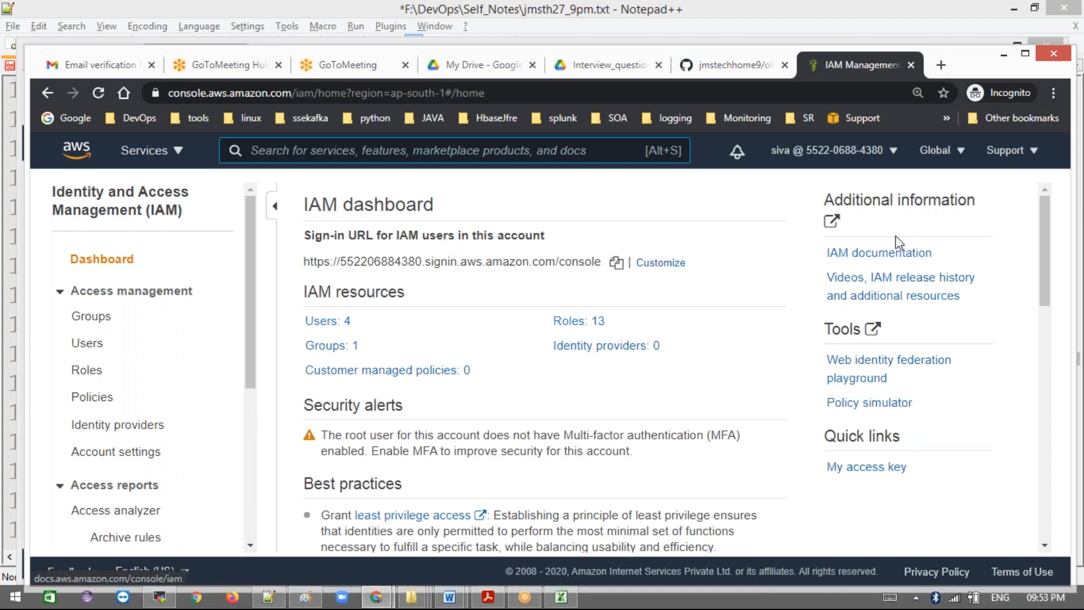
left_click(865, 152)
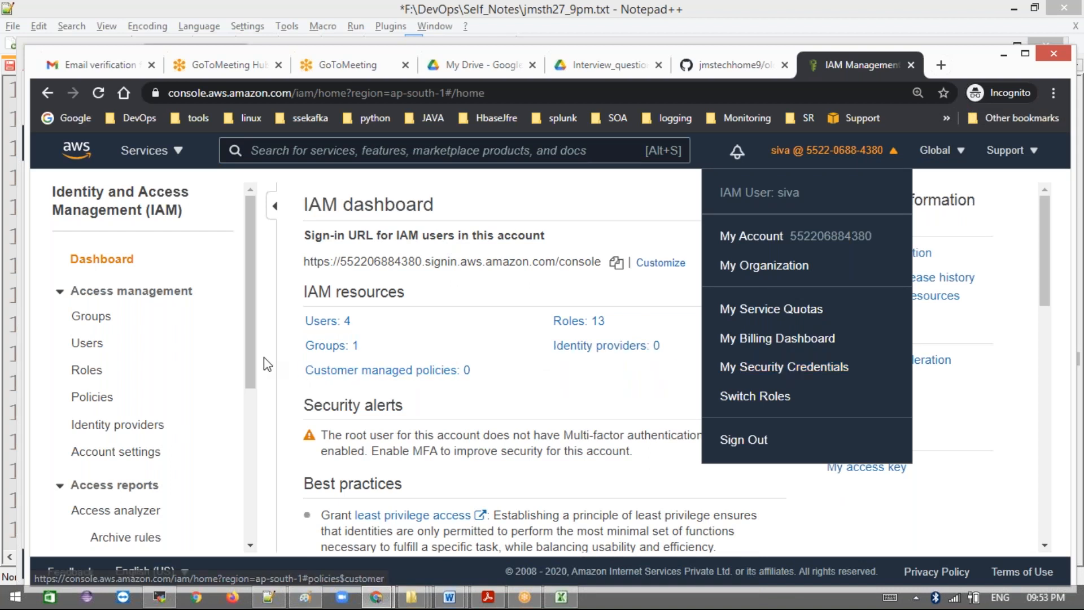
left_click_drag(261, 357, 253, 441)
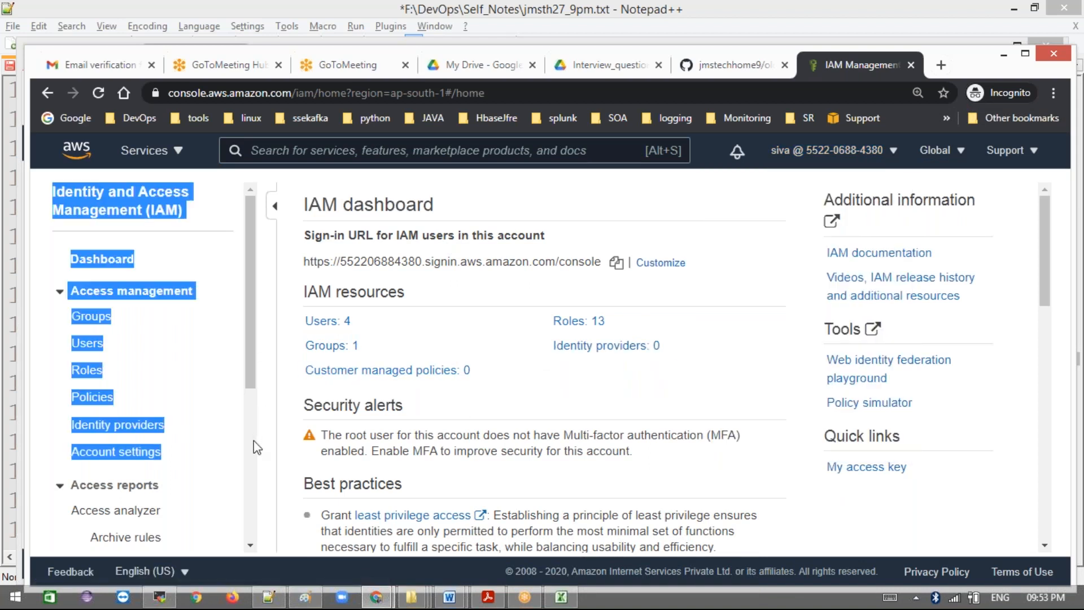
scroll(254, 429, "down", 3)
scroll(257, 475, "down", 2)
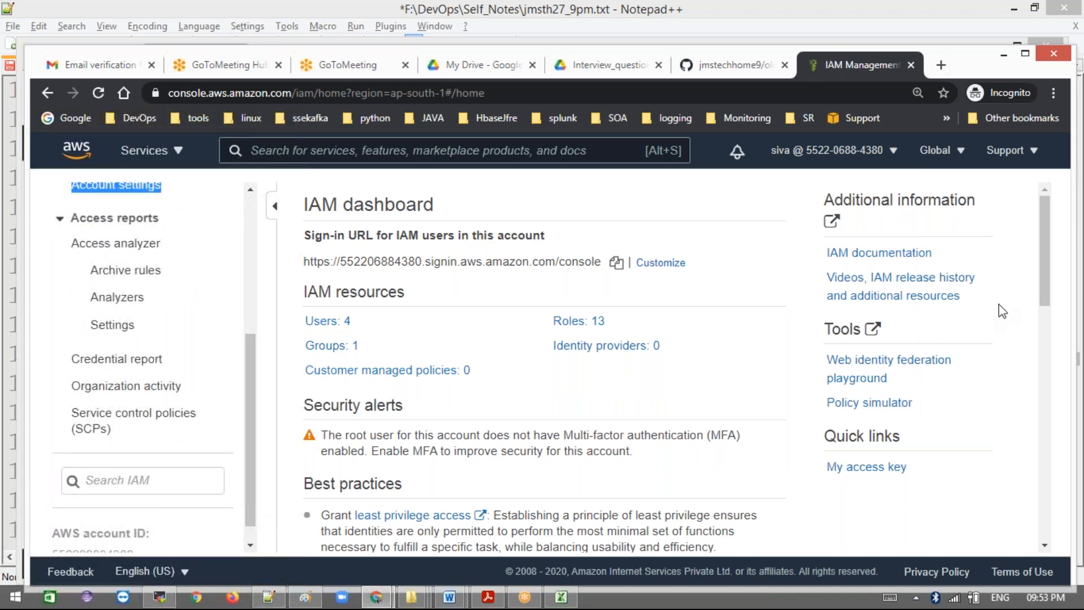
scroll(1041, 274, "down", 2)
scroll(1042, 336, "down", 3)
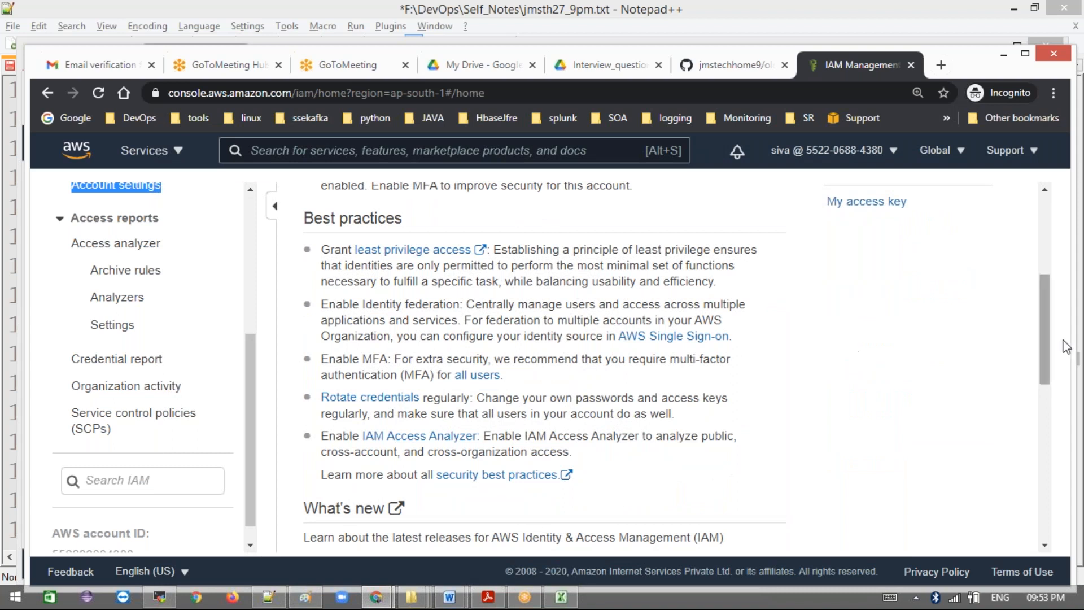
scroll(1047, 347, "up", 5)
Open My Security Credentials from the account menu and reload the page.
left_click(849, 150)
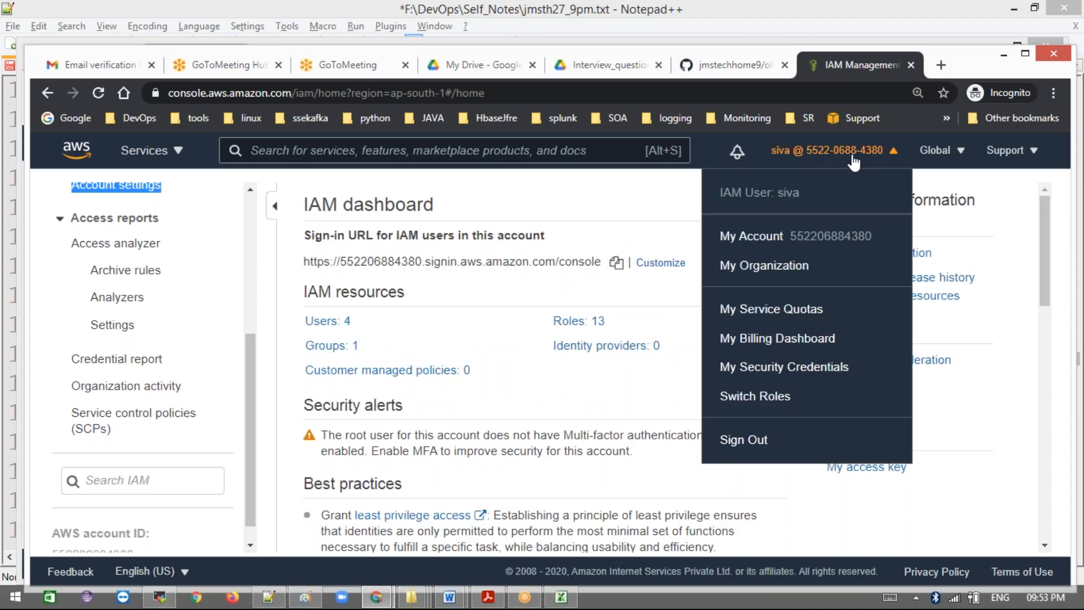
left_click(777, 361)
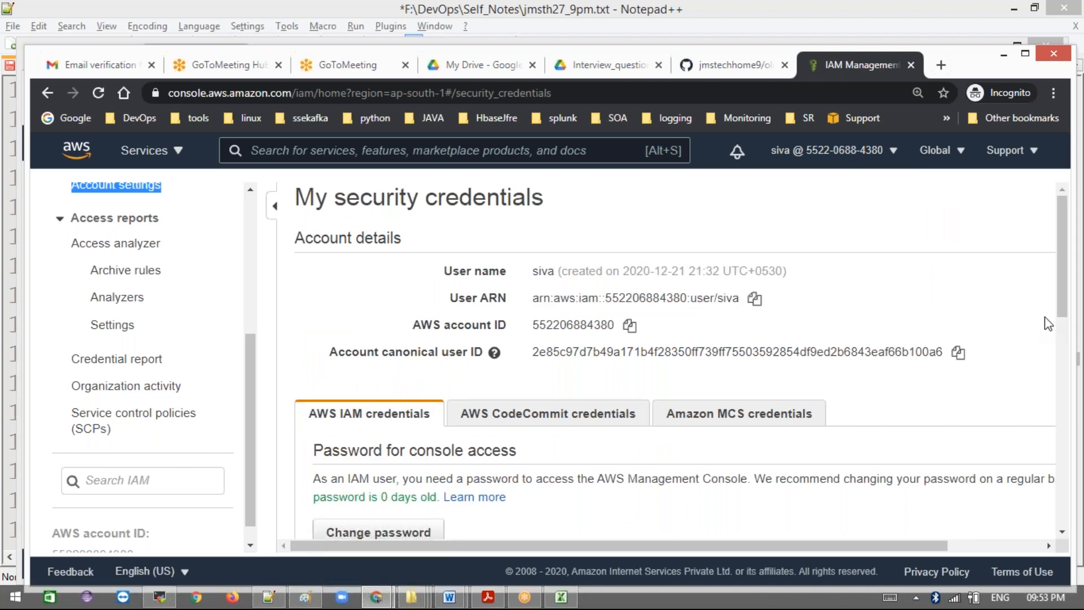
left_click_drag(1060, 302, 1063, 398)
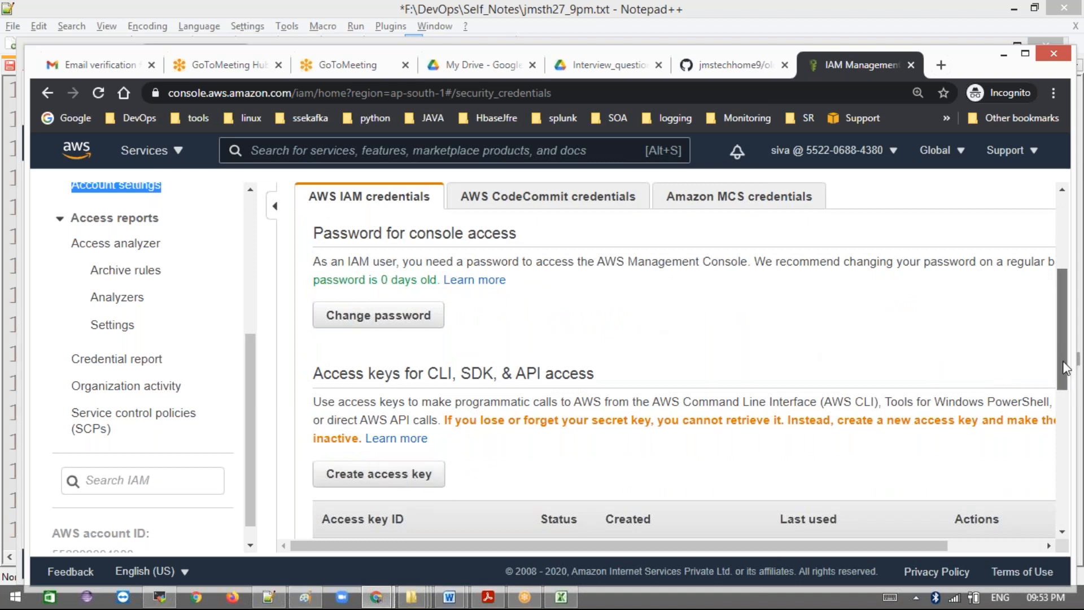
scroll(443, 416, "down", 5)
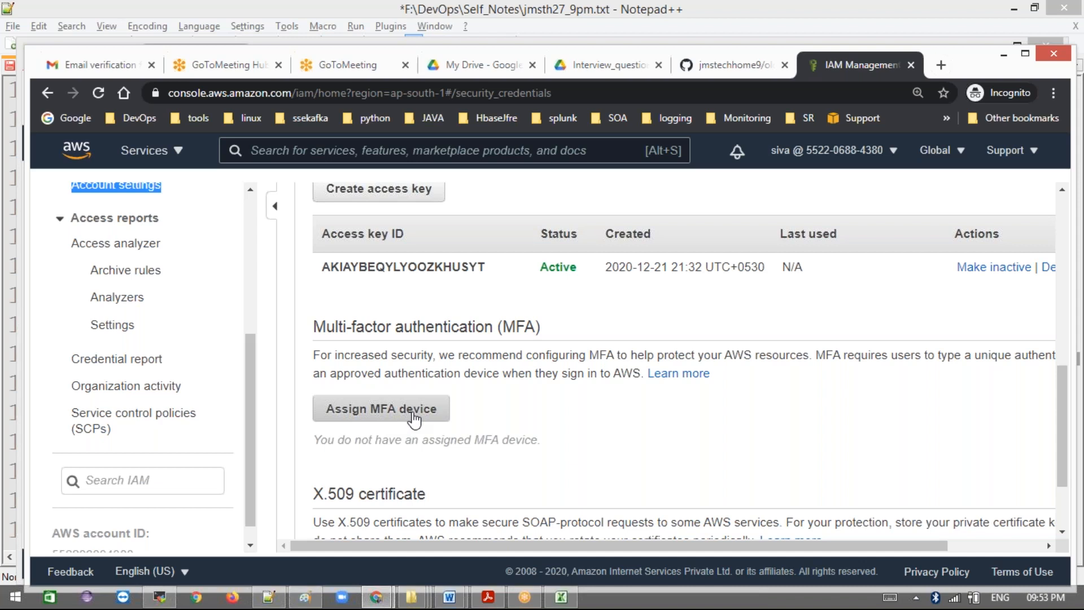
left_click_drag(247, 398, 66, 110)
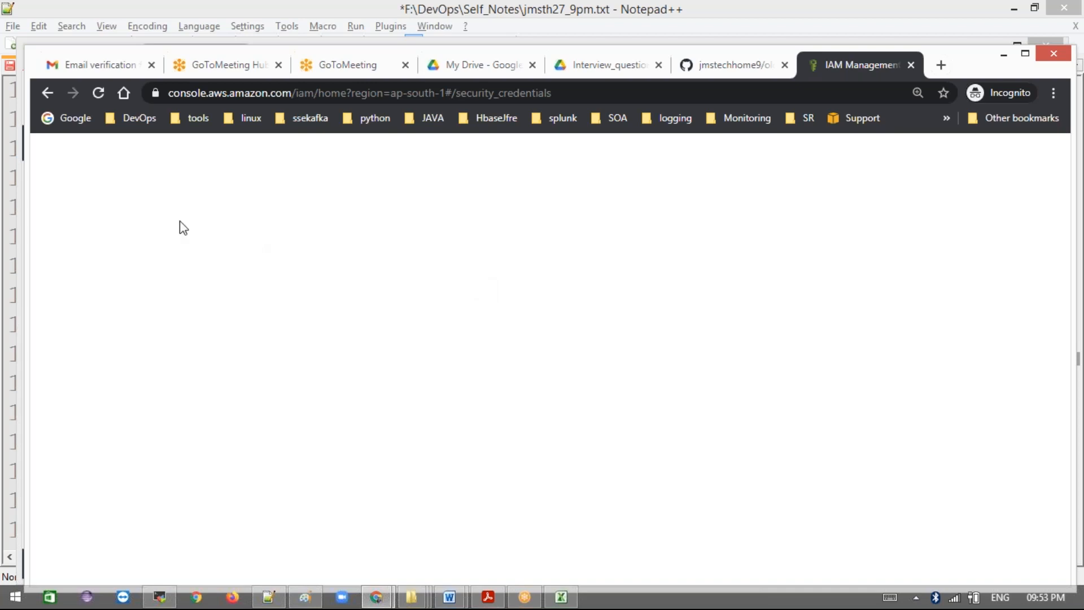
left_click(100, 94)
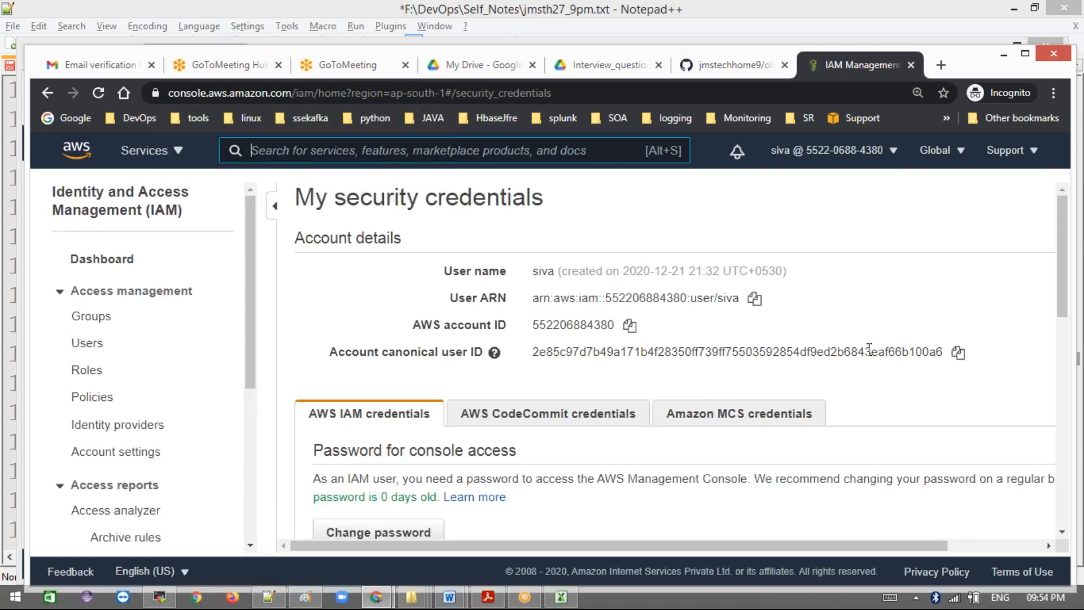
Review the Access keys and MFA sections, which show no MFA device assigned.
left_click(1062, 371)
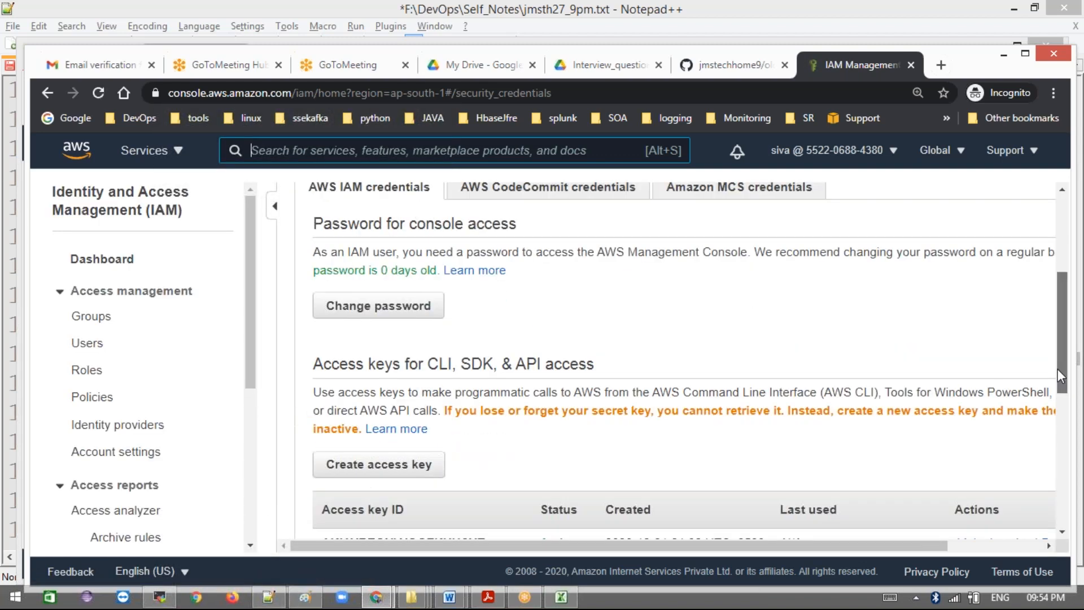
scroll(1061, 375, "down", 2)
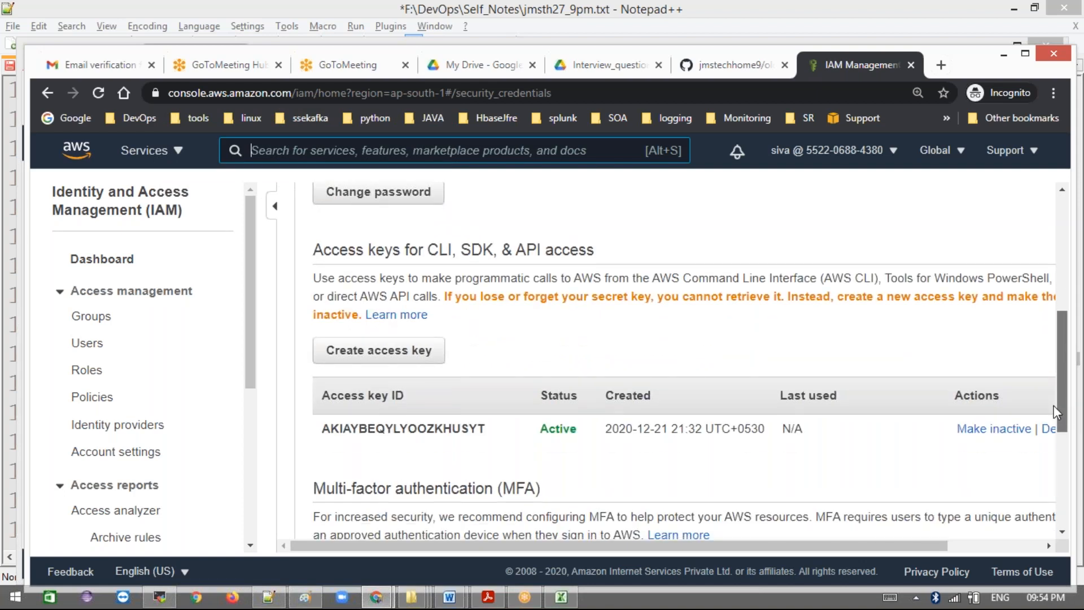
scroll(1054, 385, "up", 8)
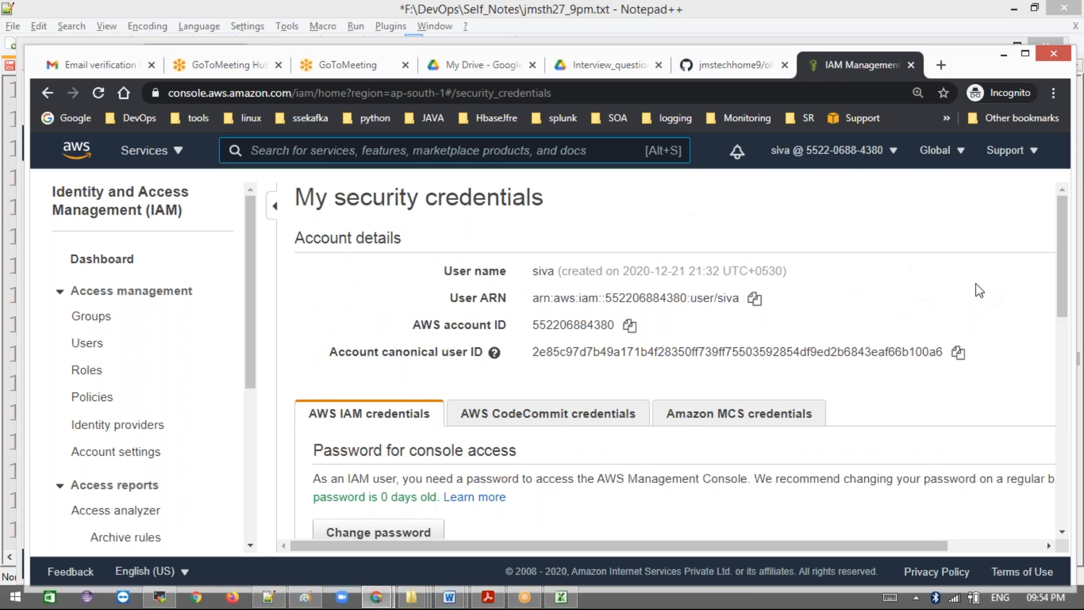
left_click_drag(1067, 293, 1053, 535)
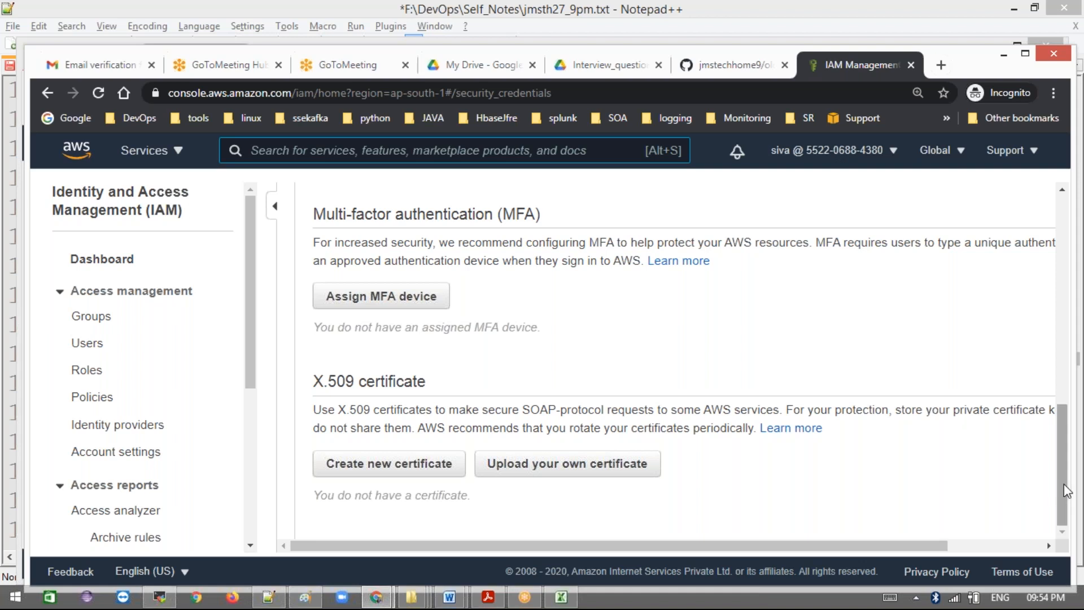
left_click_drag(1064, 489, 1061, 357)
Enter the current, new and confirmation passwords and submit the change.
left_click(418, 323)
left_click(513, 367)
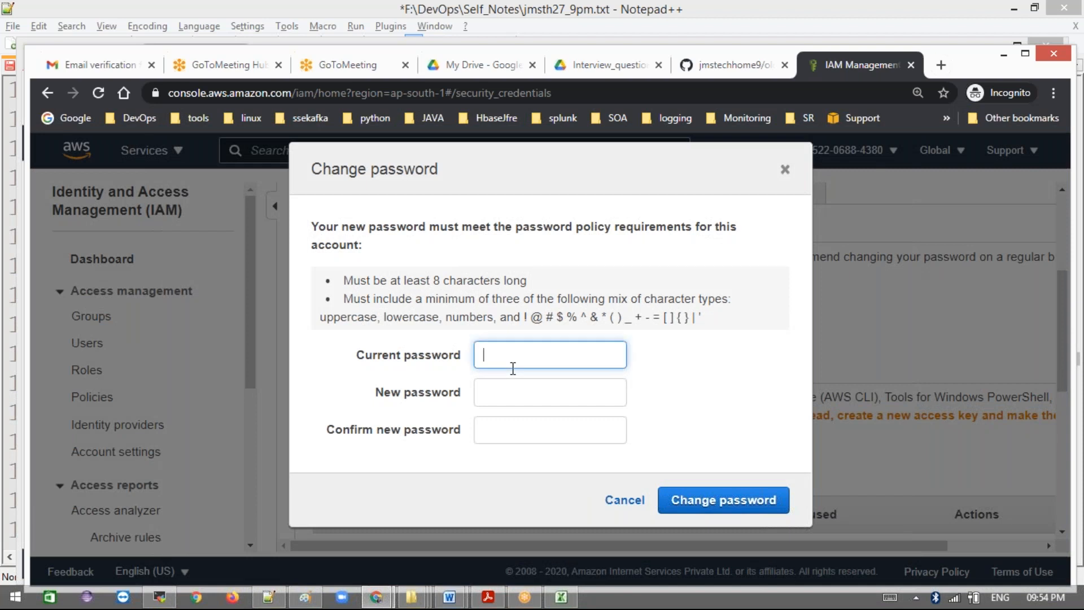
type("•••••")
left_click(495, 390)
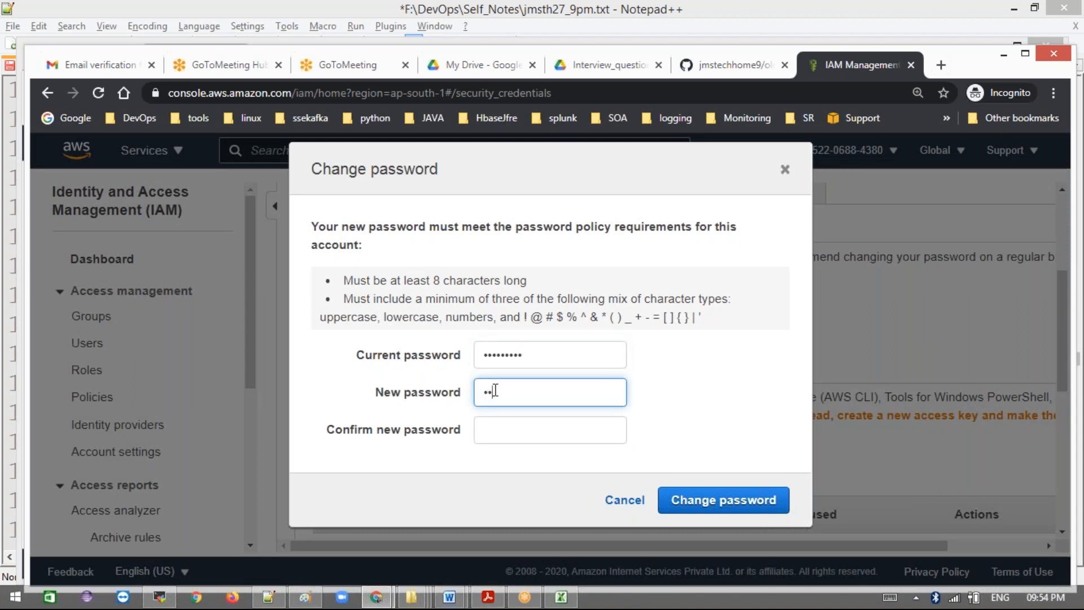
type("••••••••")
left_click(499, 424)
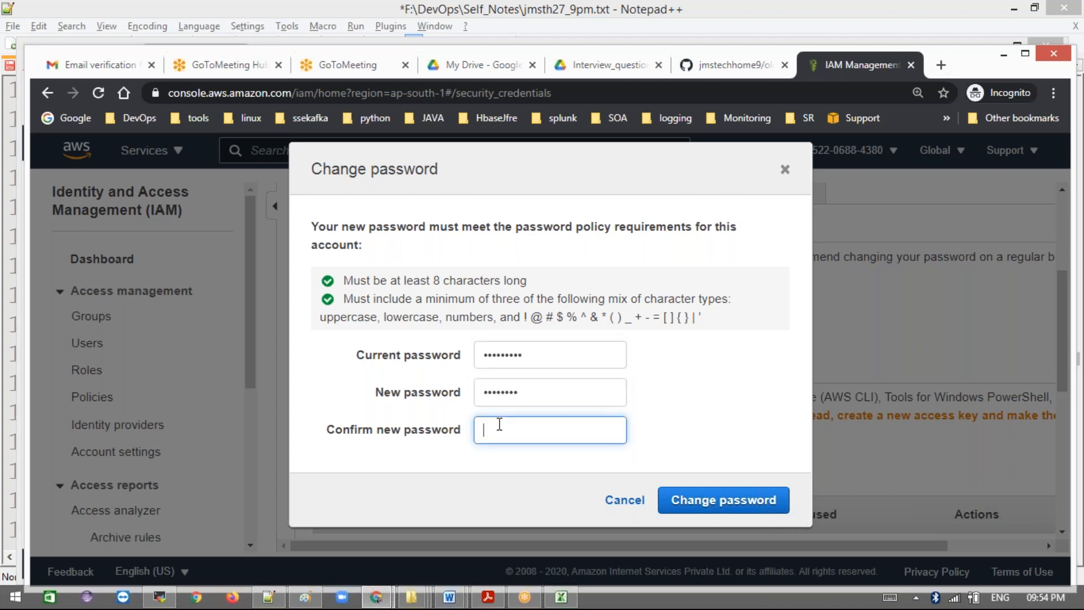
type("••••")
left_click(700, 501)
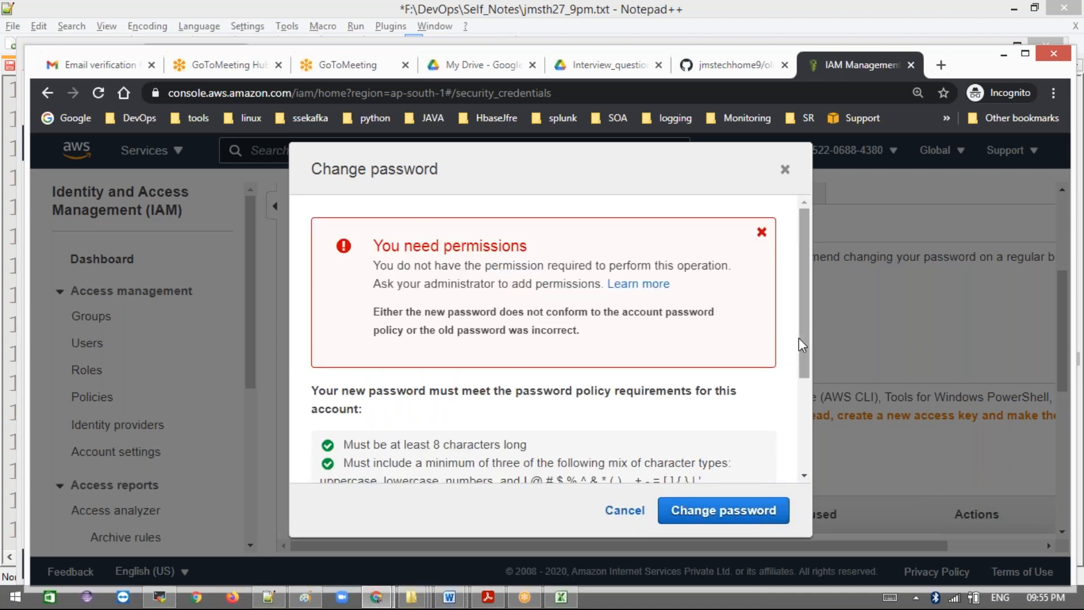
After the permissions error, re-enter the current password.
left_click_drag(800, 337, 812, 451)
left_click(494, 361)
key("ctrl+a")
key("BackSpace")
type("••")
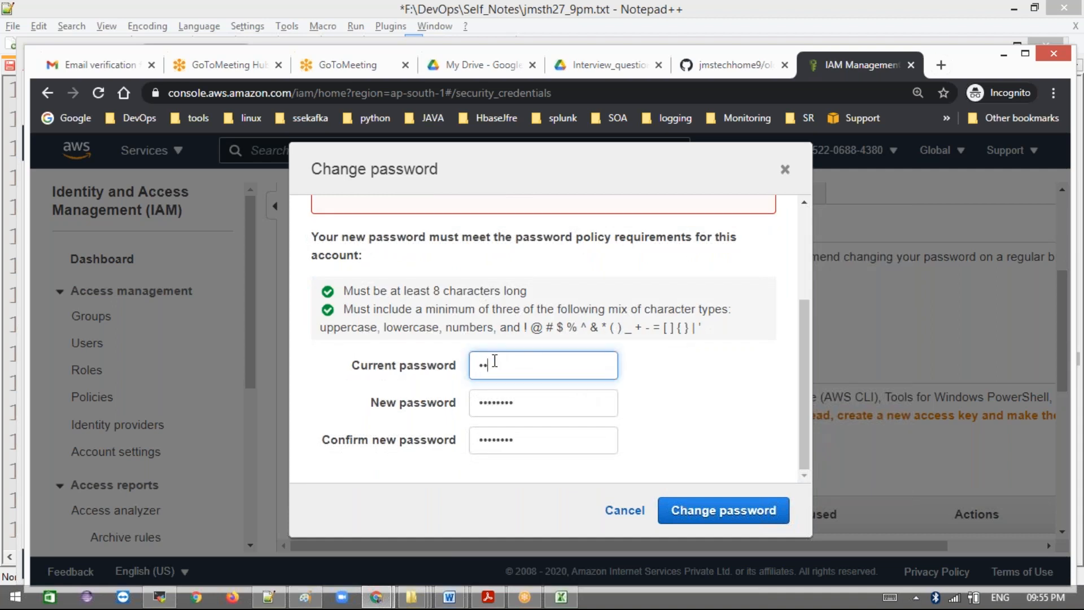
key("BackSpace")
type("•••")
key("BackSpace")
key("BackSpace")
key("BackSpace")
type("•••••••••")
Re-enter the new password and its confirmation, then resubmit the change.
double_click(513, 398)
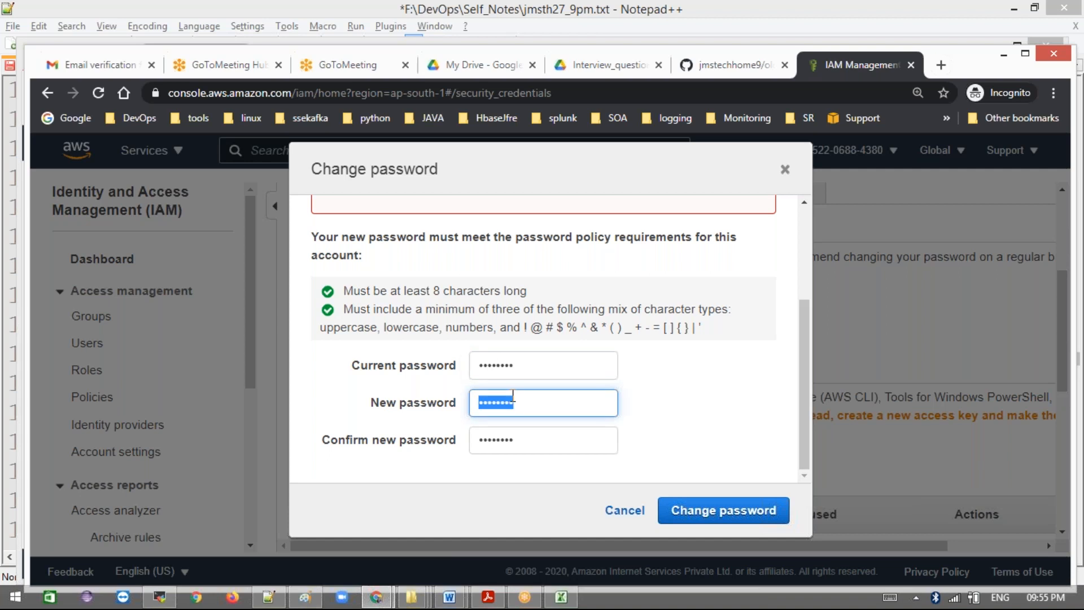
key("BackSpace")
type("•••••")
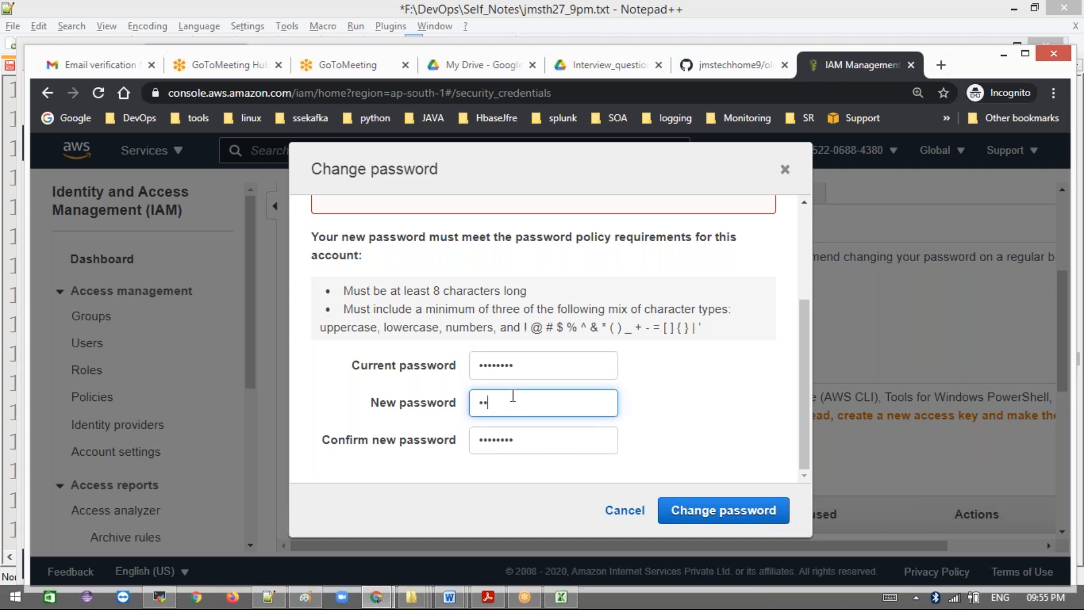
type("••••")
double_click(502, 440)
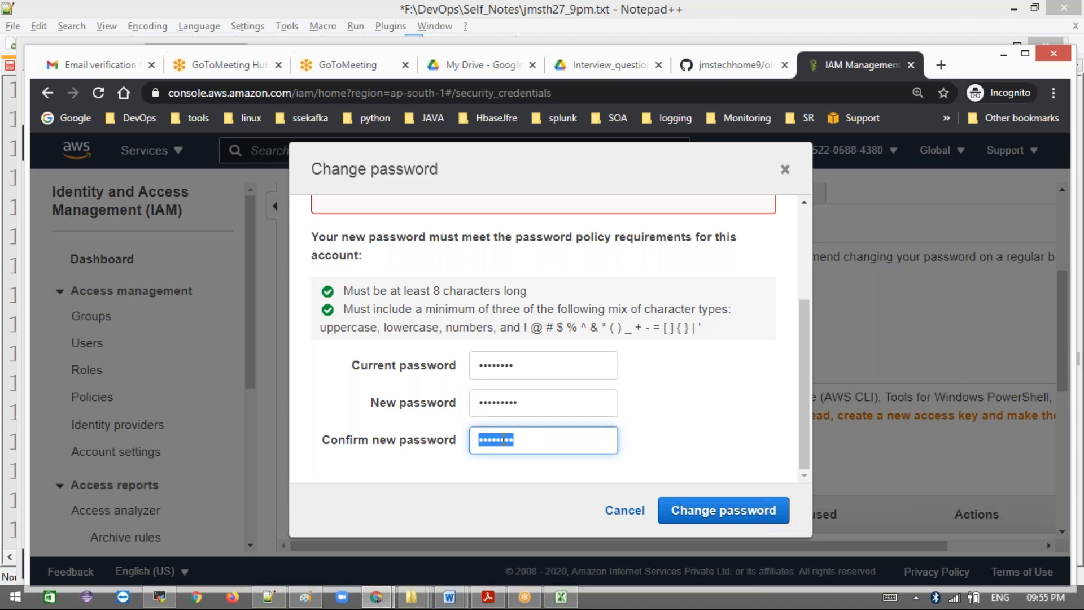
type("••••")
key("BackSpace")
key("BackSpace")
type("•••••••••")
left_click(685, 511)
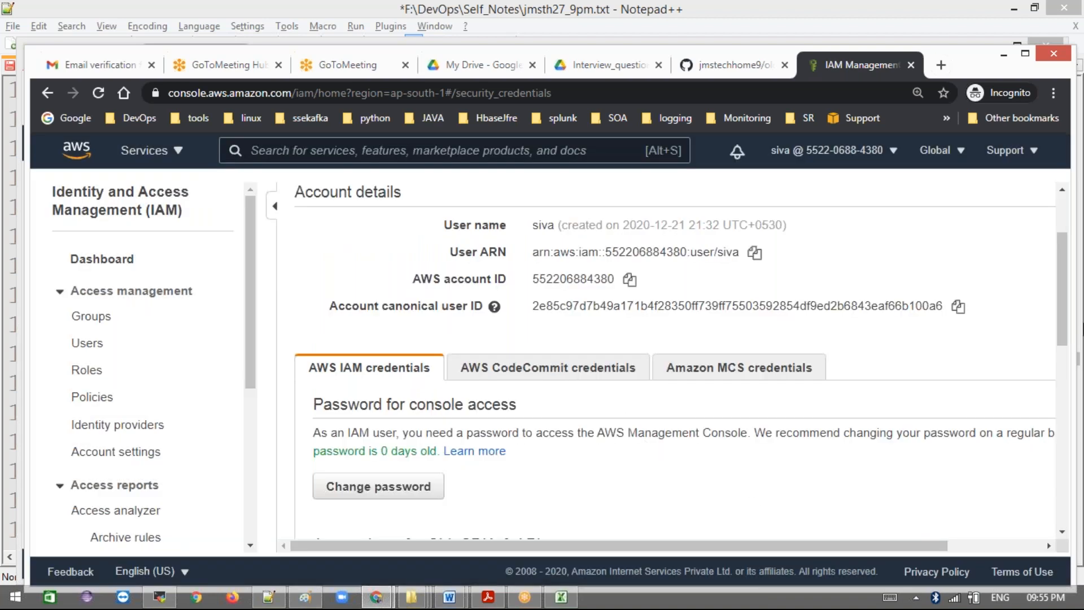
Scroll to the MFA section and open its Learn more help page in a new tab.
scroll(1064, 330, "down", 2)
scroll(1064, 326, "up", 2)
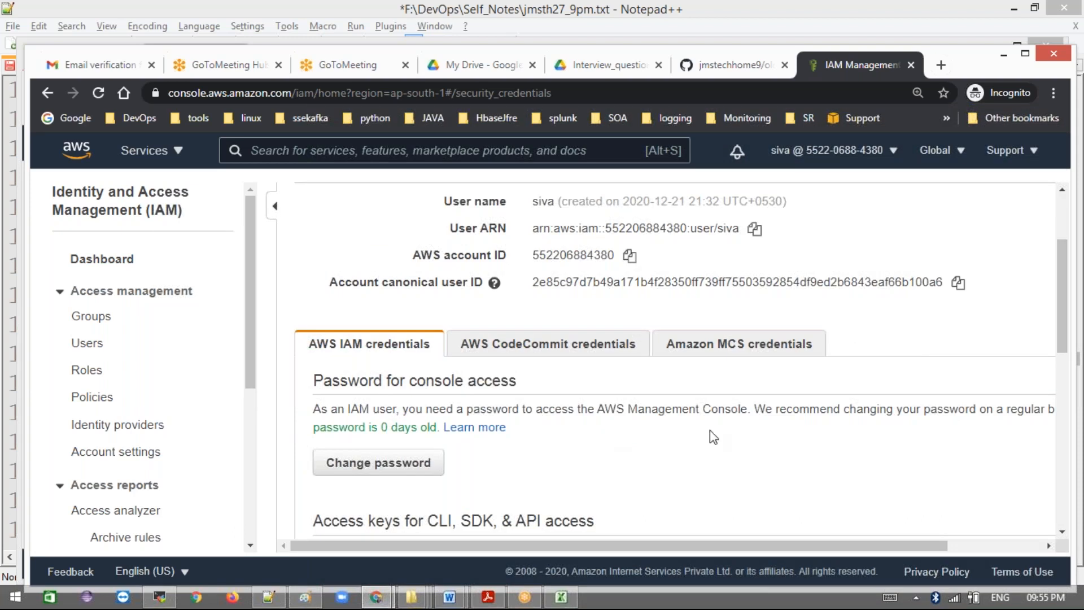
left_click_drag(1058, 328, 1059, 500)
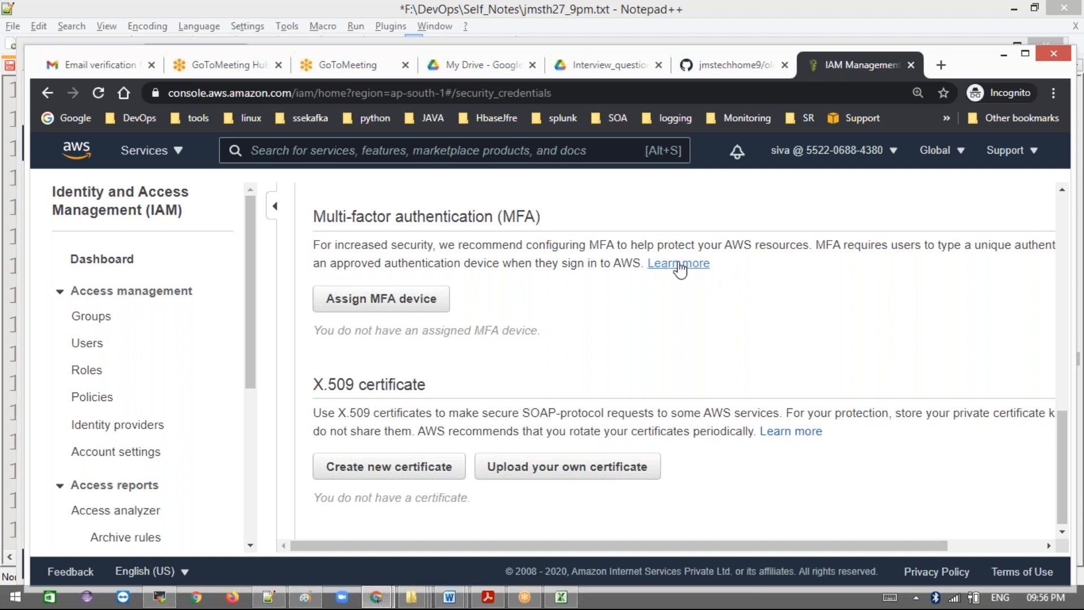
left_click(678, 263)
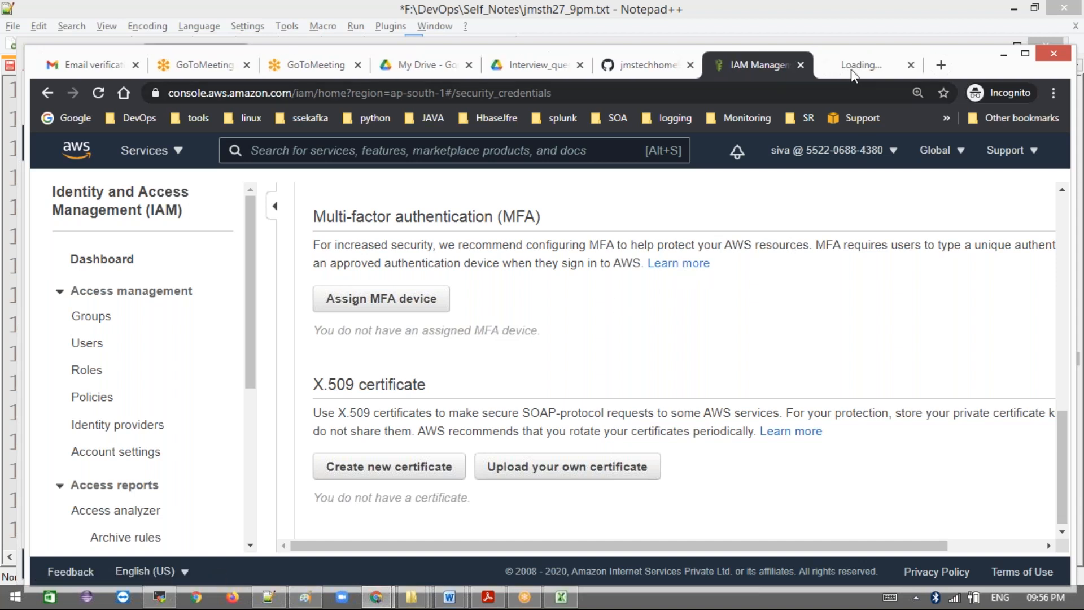
Read down the virtual MFA setup steps, then open the 'Using MFA devices with your IAM sign-in page' article in a new tab.
left_click(851, 65)
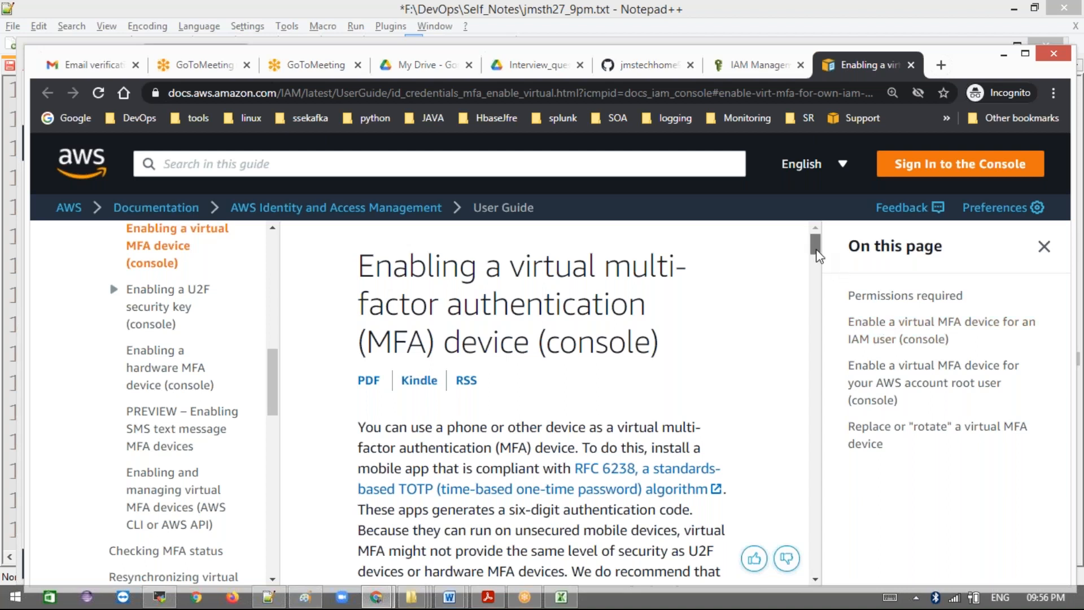
left_click_drag(816, 251, 816, 301)
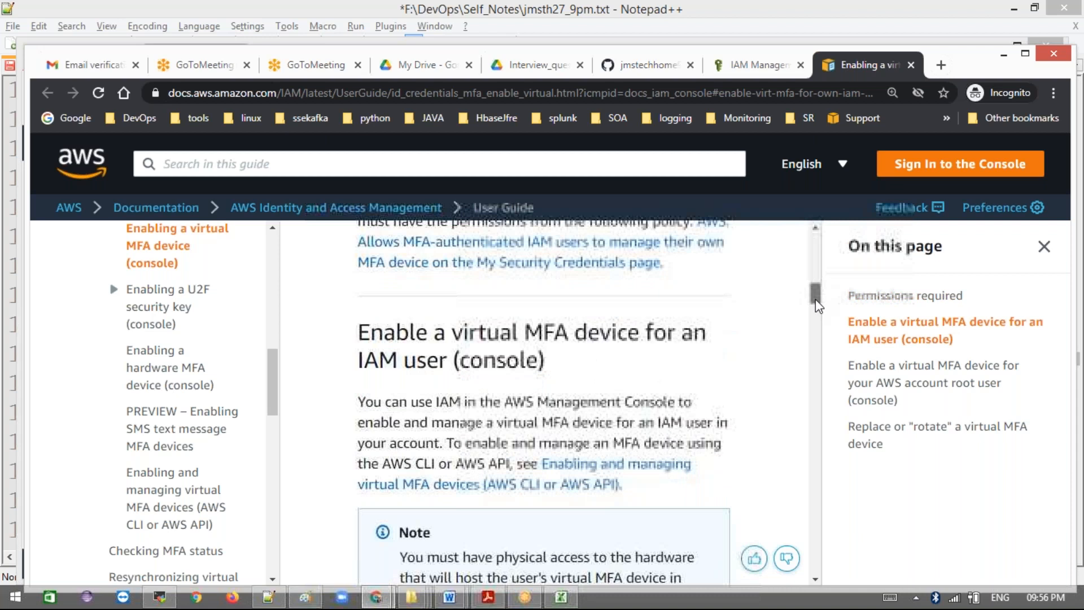
left_click_drag(816, 304, 820, 342)
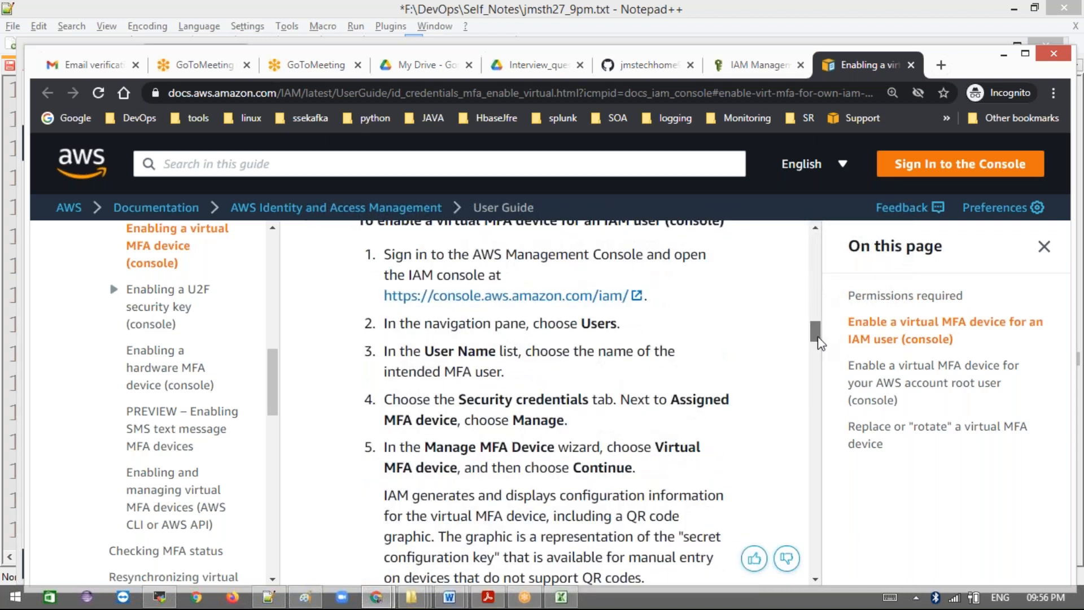
left_click_drag(819, 342, 820, 342)
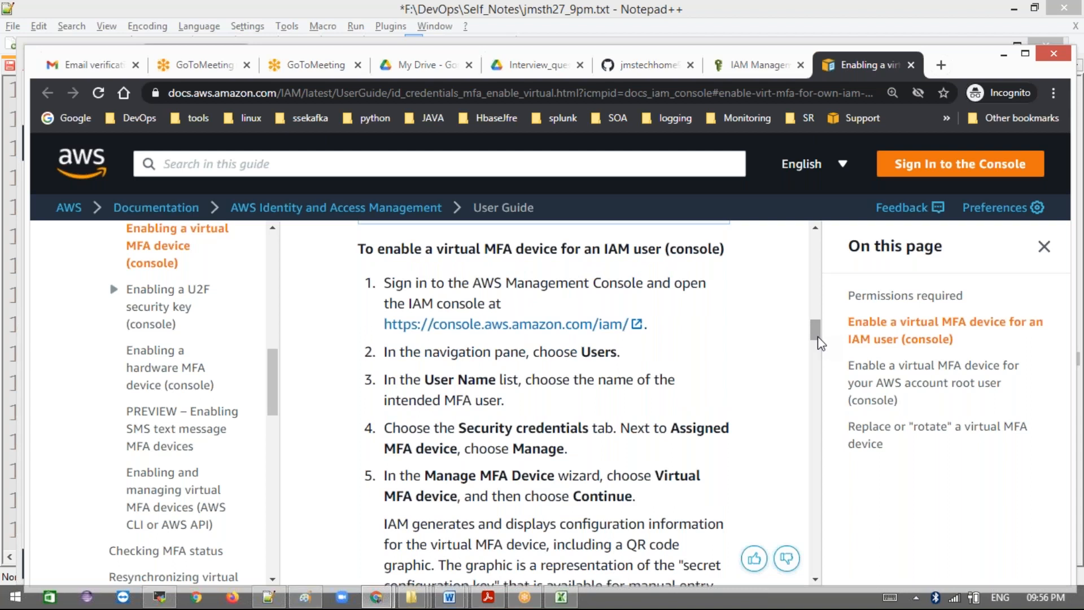
left_click_drag(817, 336, 816, 353)
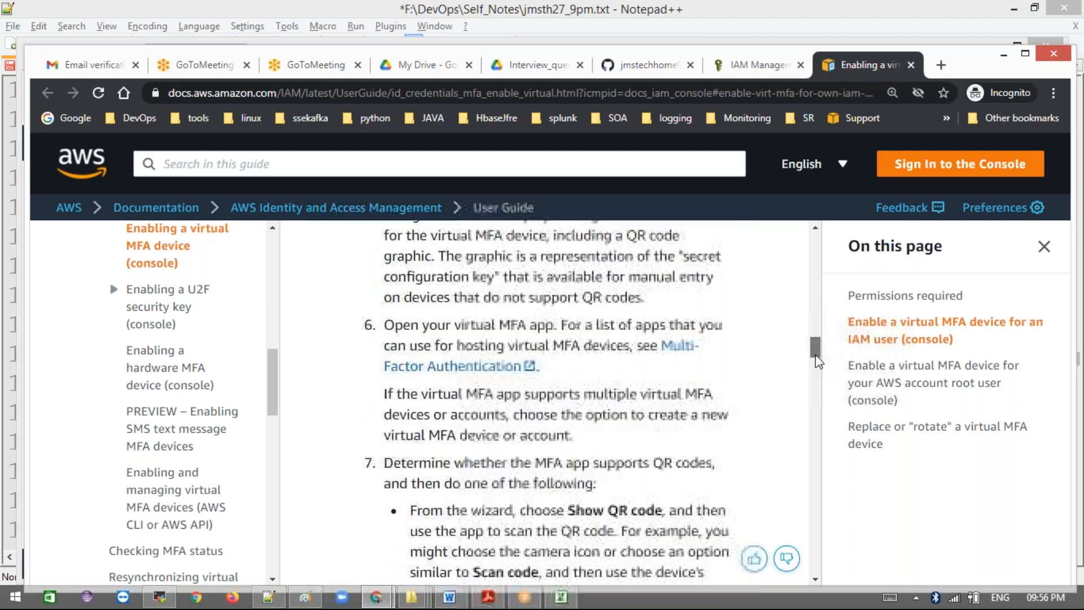
left_click_drag(817, 361, 825, 510)
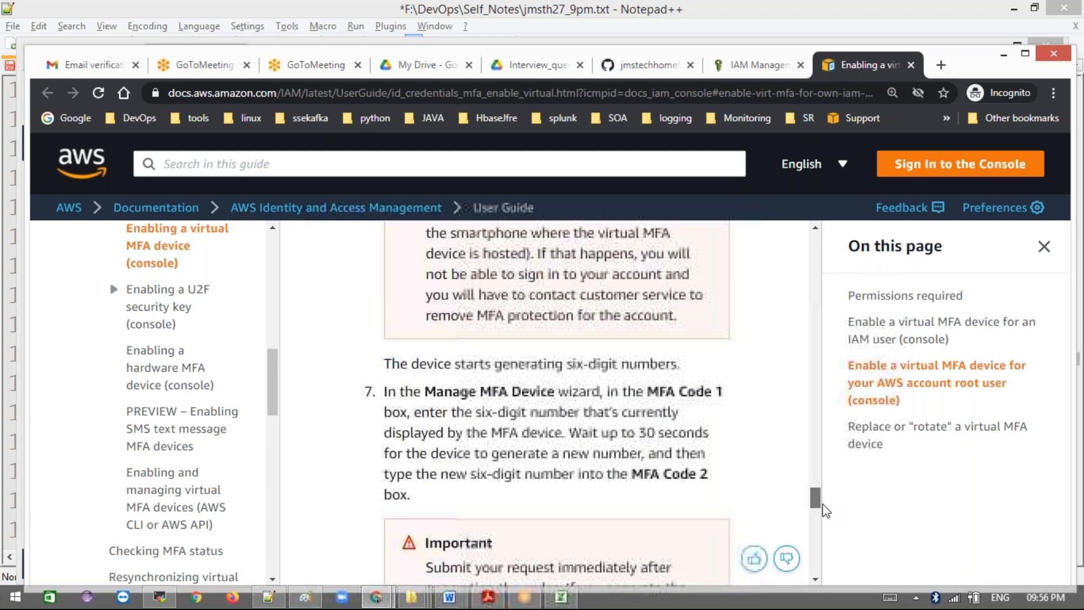
left_click_drag(825, 510, 825, 535)
middle_click(571, 416)
left_click(862, 64)
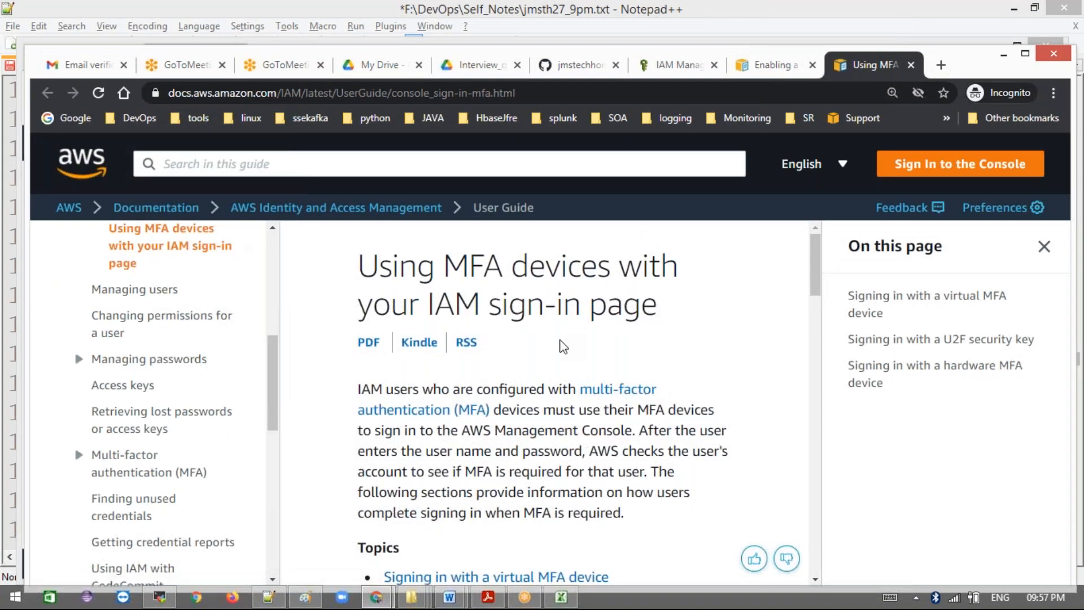
From the multi-factor authentication overview, open 'Enabling MFA devices for users in AWS' in a new tab.
left_click_drag(817, 294, 807, 238)
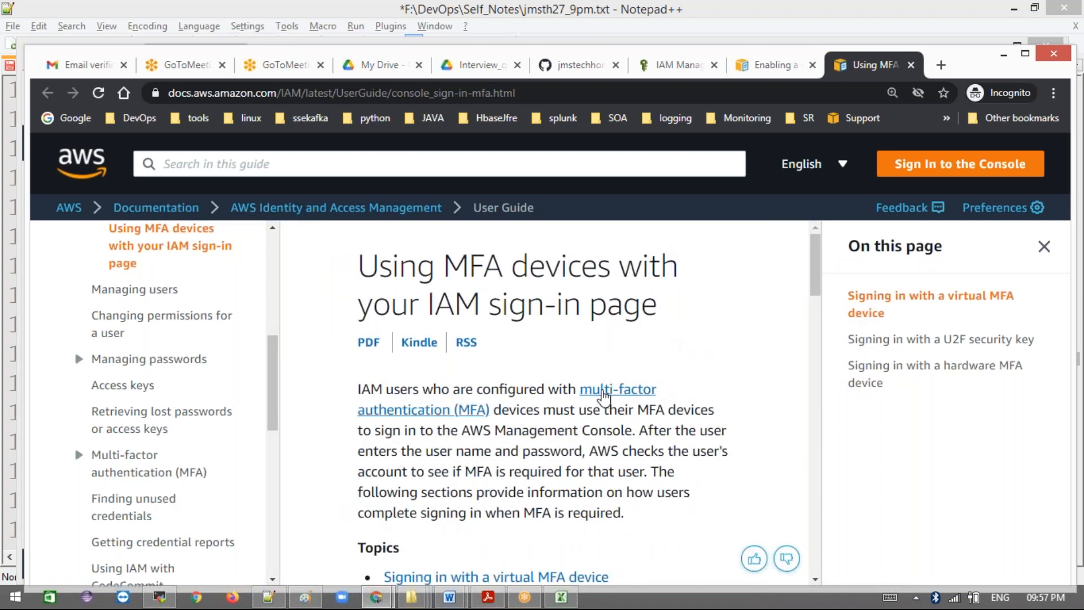
left_click(603, 390)
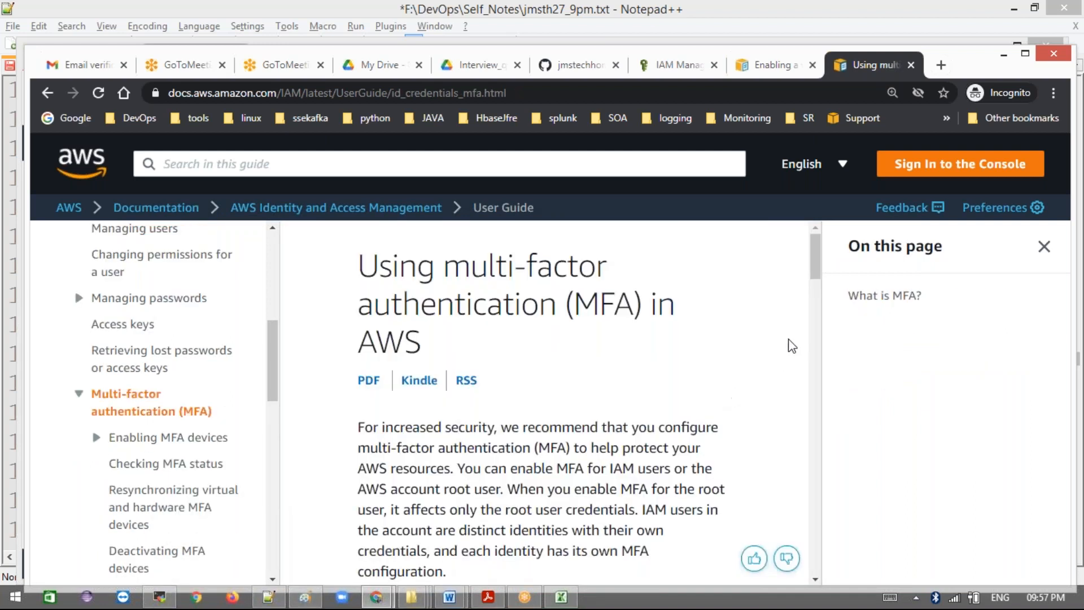
left_click_drag(816, 258, 816, 307)
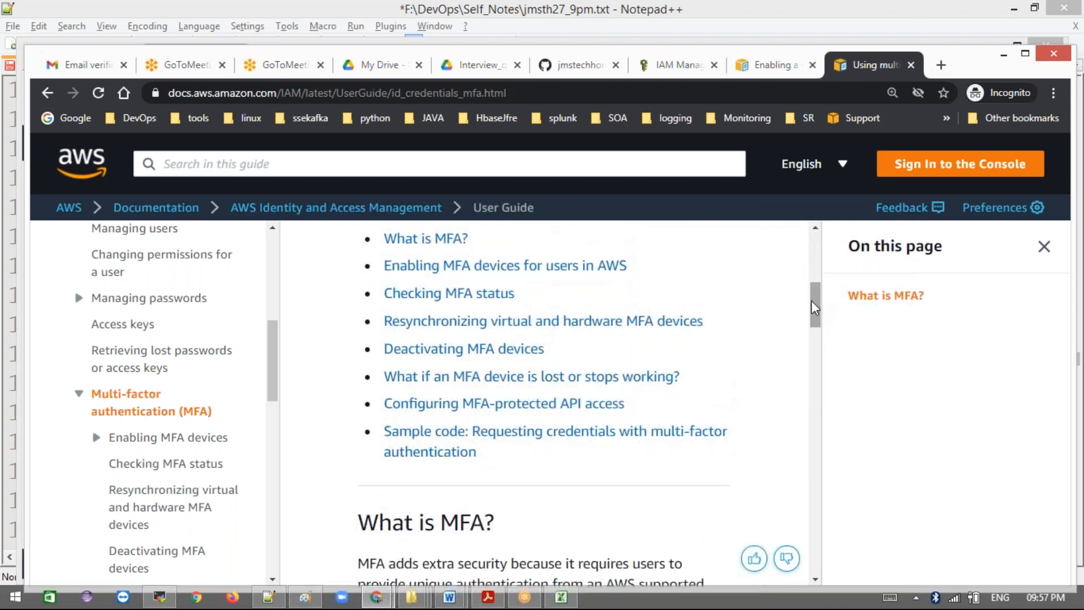
left_click(589, 272, "ctrl")
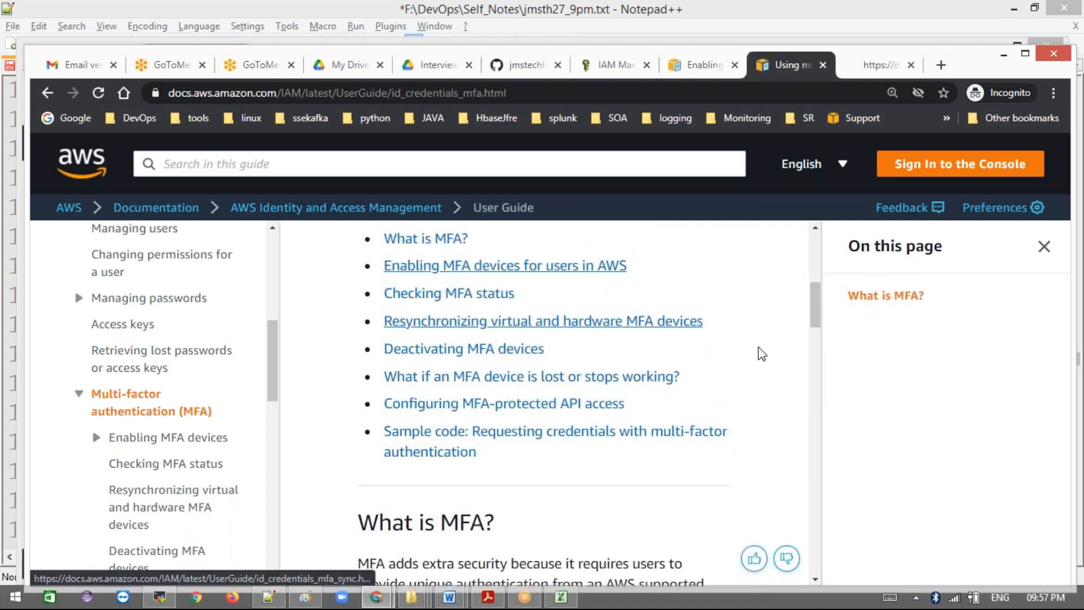
left_click_drag(816, 317, 784, 391)
Read through the general steps of the Enabling MFA devices guide and start a blank browser tab.
left_click(850, 66)
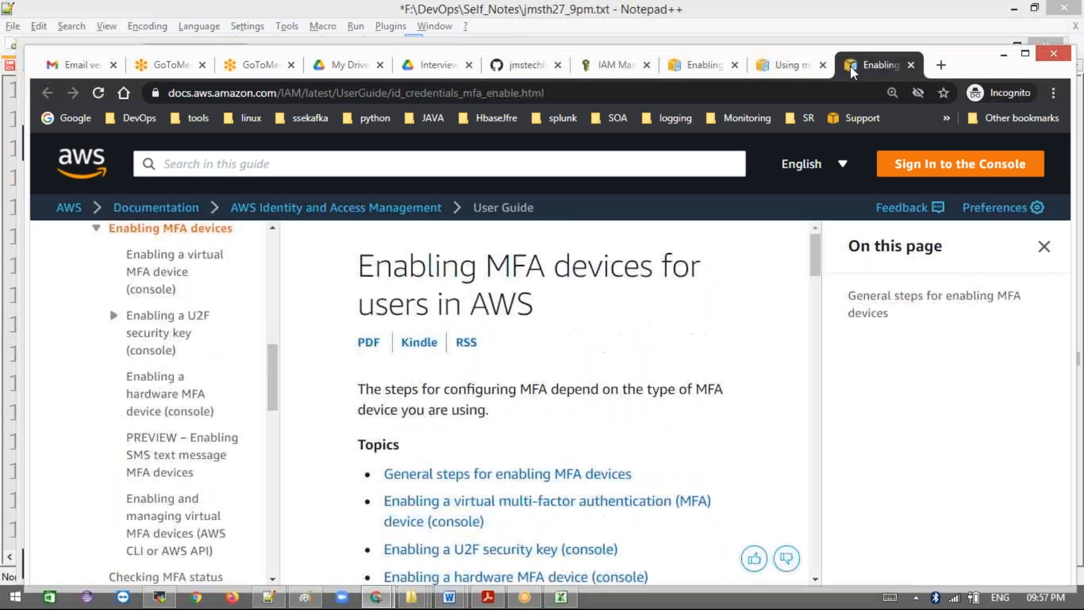
left_click_drag(817, 275, 818, 338)
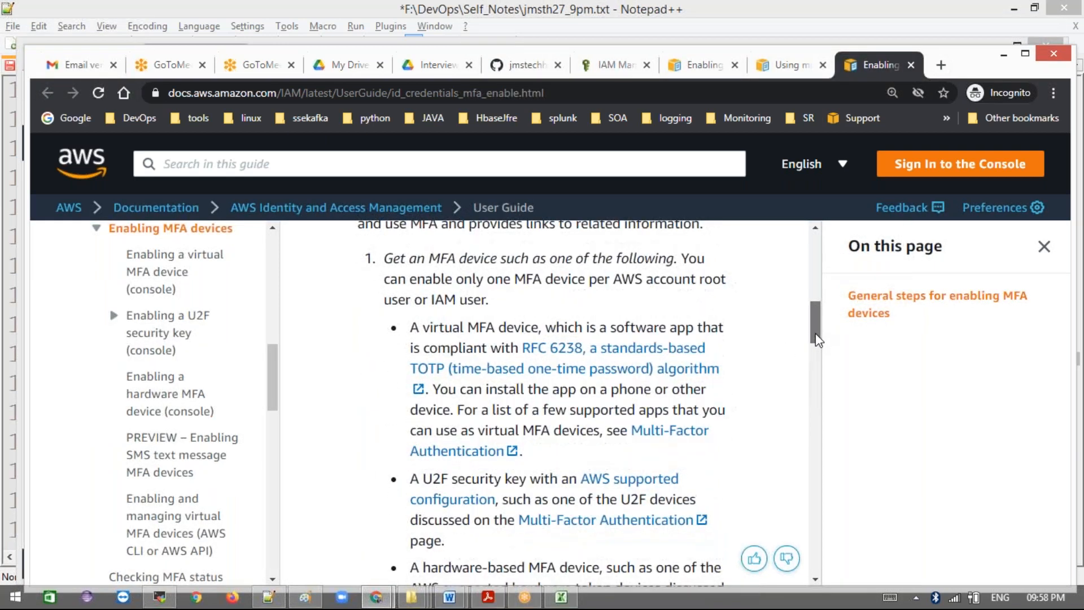
left_click_drag(817, 341, 815, 542)
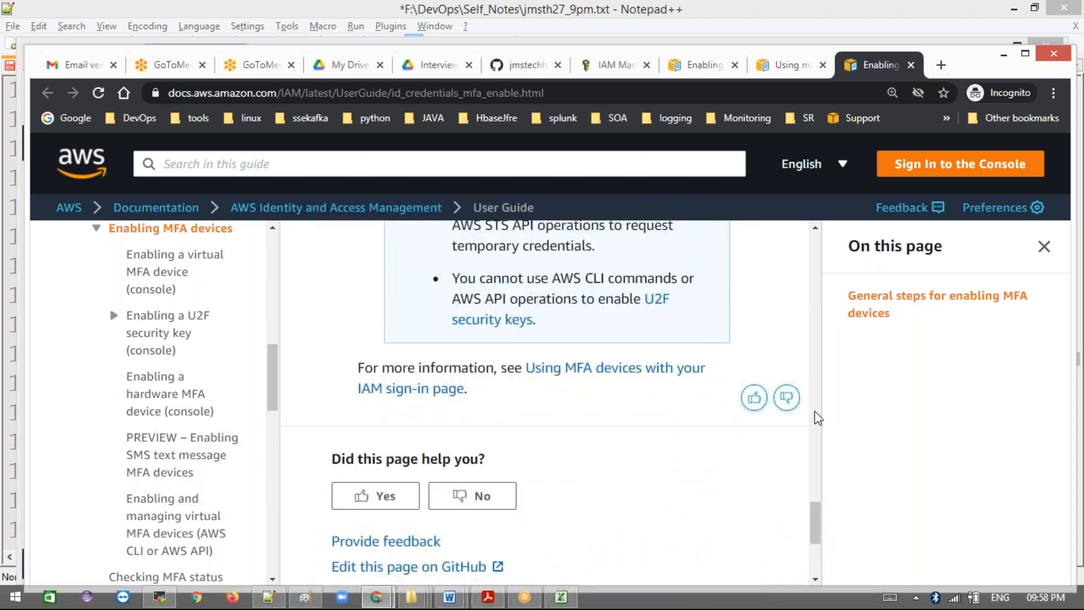
left_click(940, 65)
Search Google for 'aws mfa devices' and open the IAM Multi-factor Authentication result.
type("a")
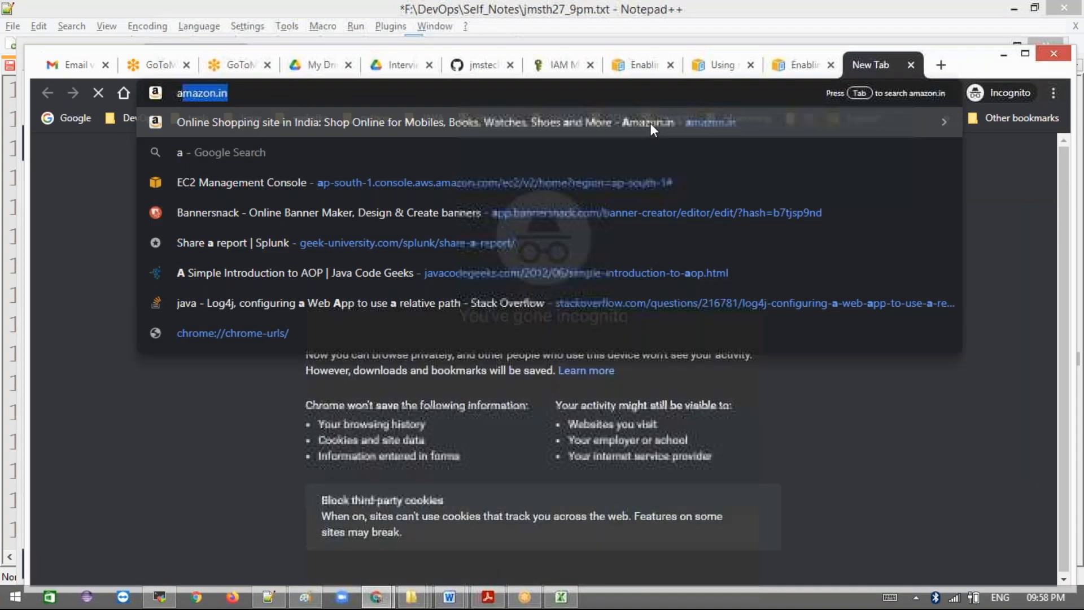
type("ws mfa ")
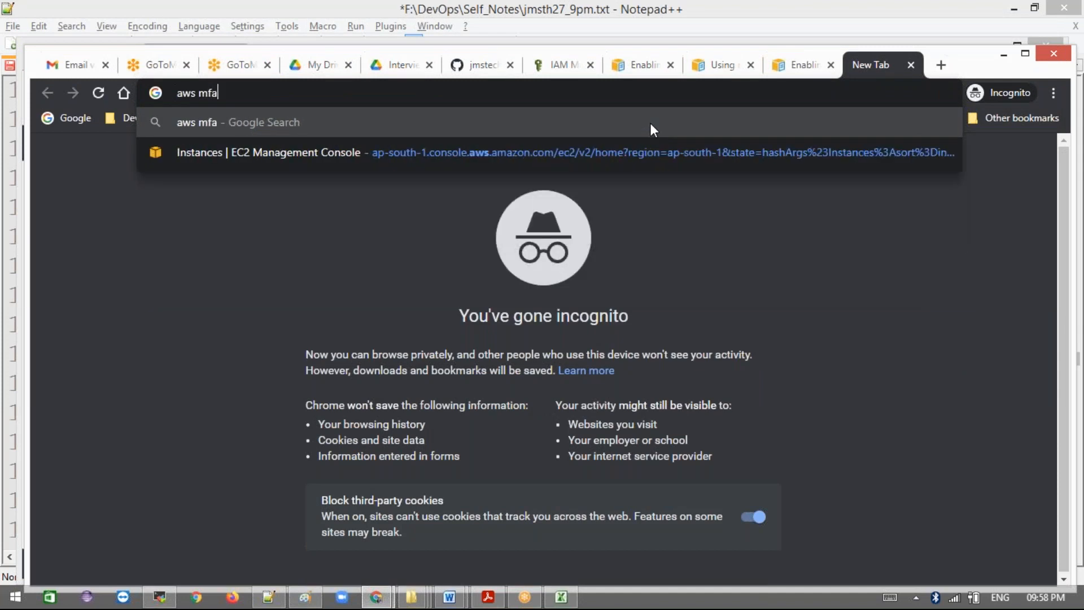
type("devices")
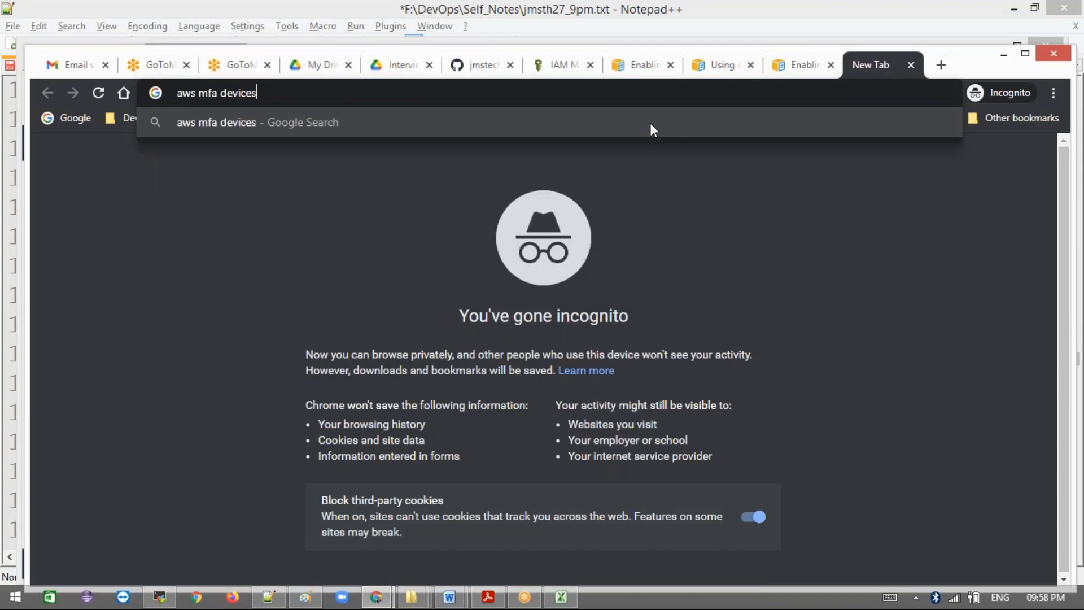
key("Return")
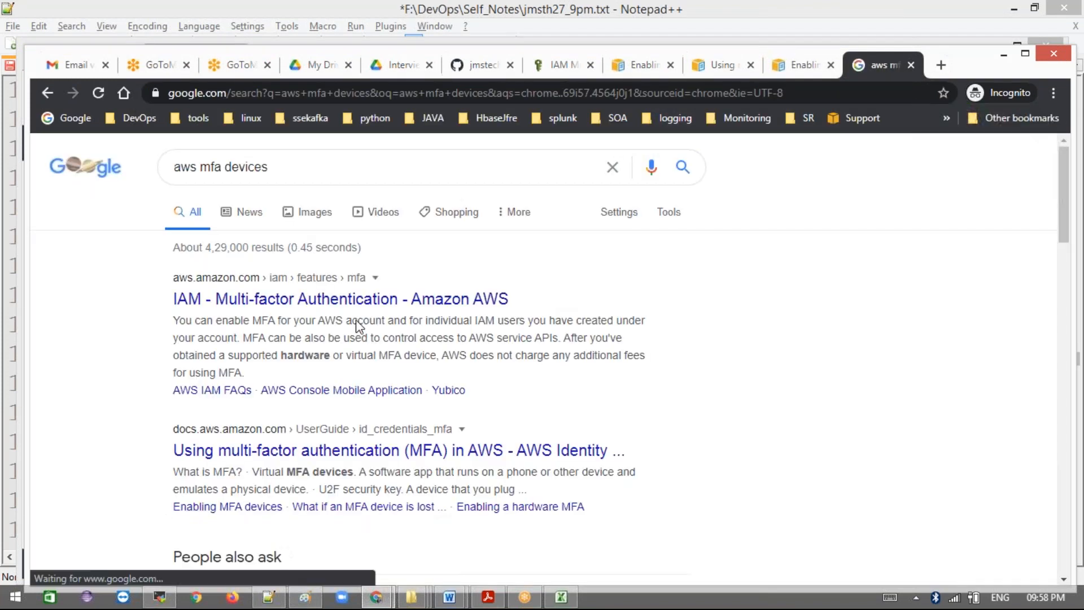
middle_click(338, 298)
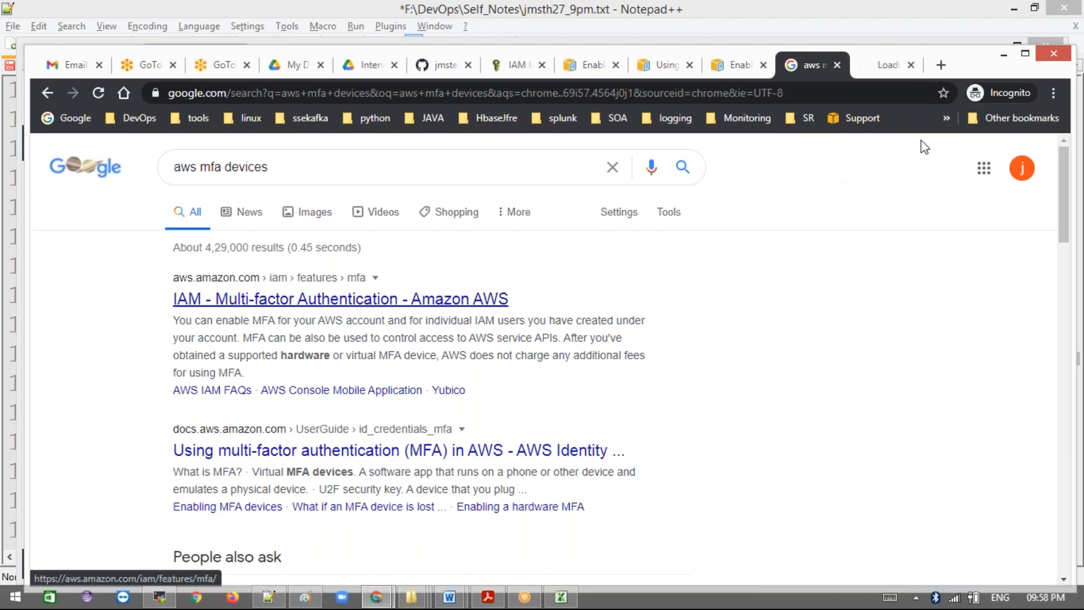
left_click(879, 57)
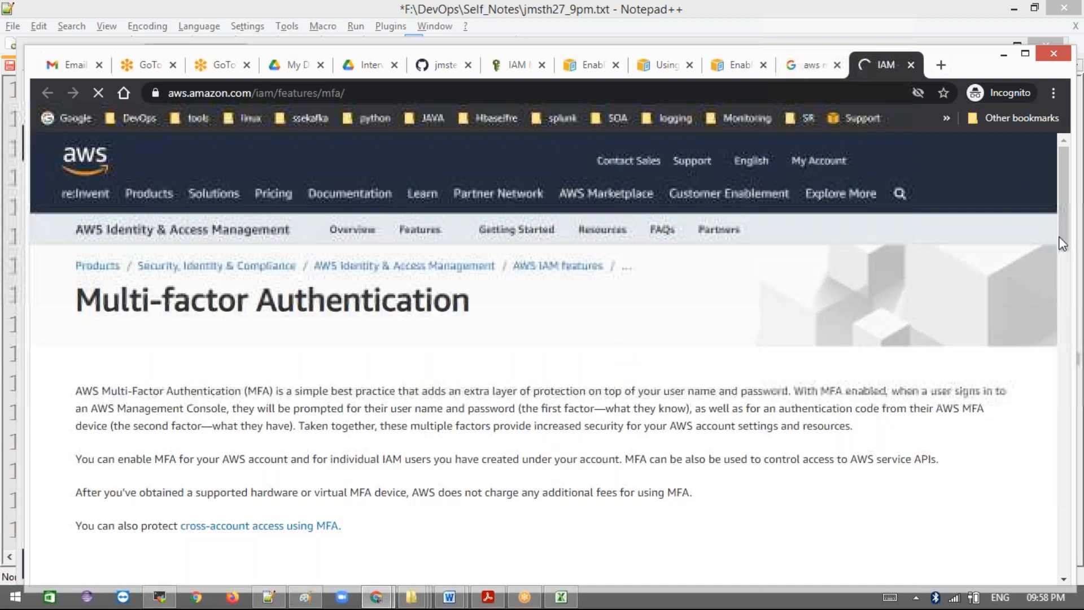
Check the Authy link among the supported virtual MFA apps, close its Play listing, and open a blank tab.
scroll(1060, 310, "down", 6)
scroll(1060, 309, "down", 3)
scroll(1058, 357, "down", 1)
scroll(1054, 330, "up", 4)
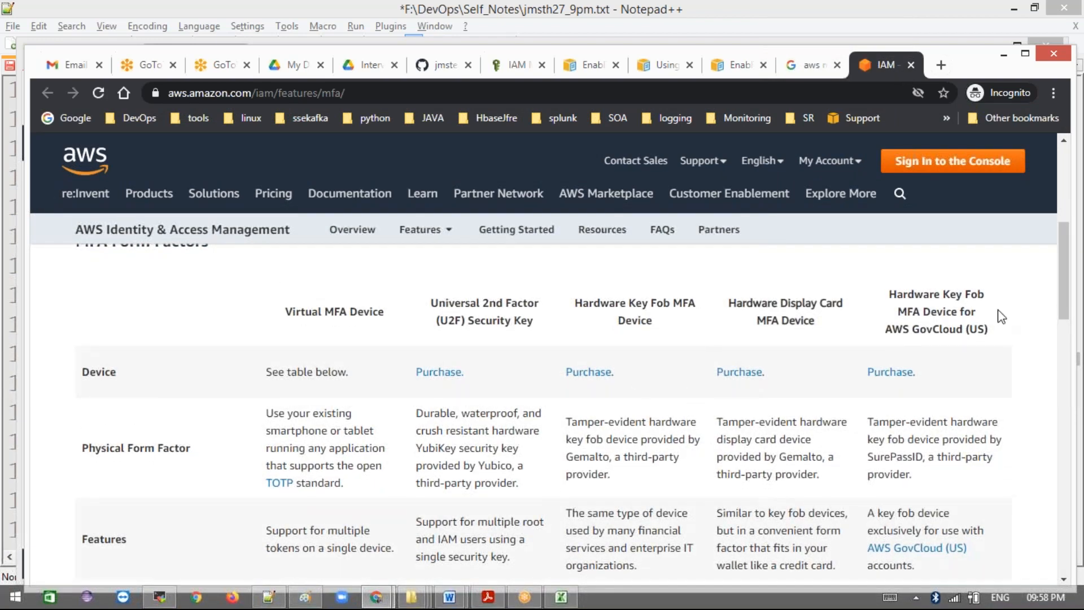
left_click_drag(1061, 291, 1056, 398)
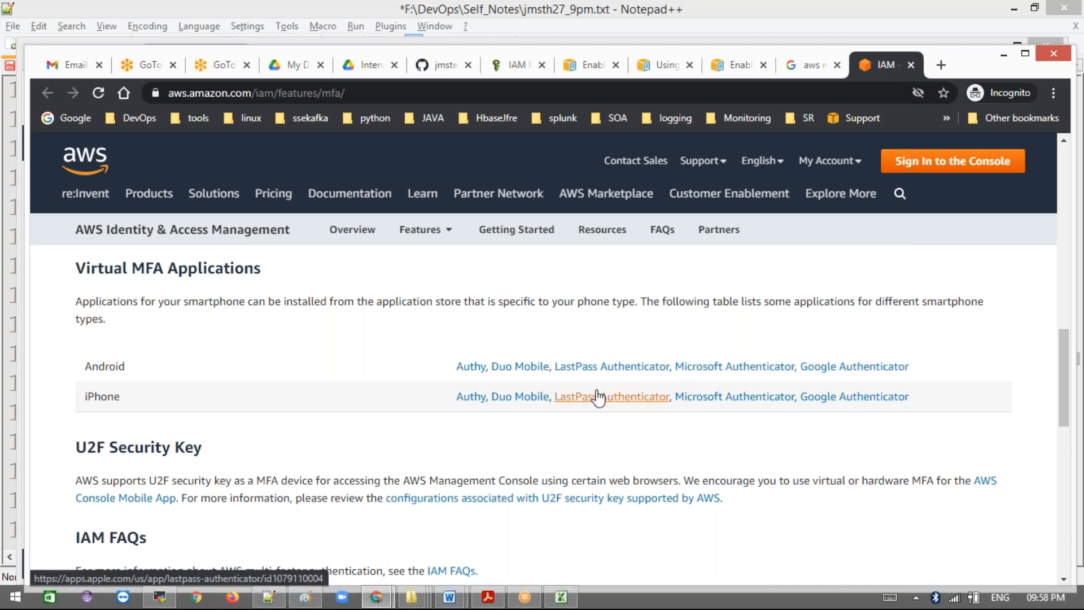
left_click(471, 368)
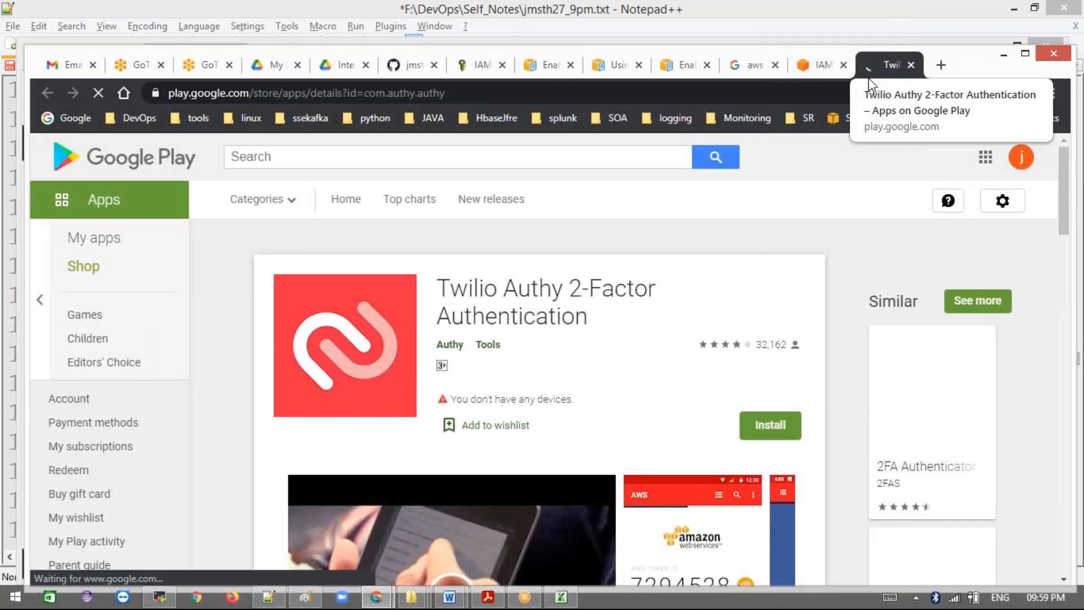
left_click(909, 68)
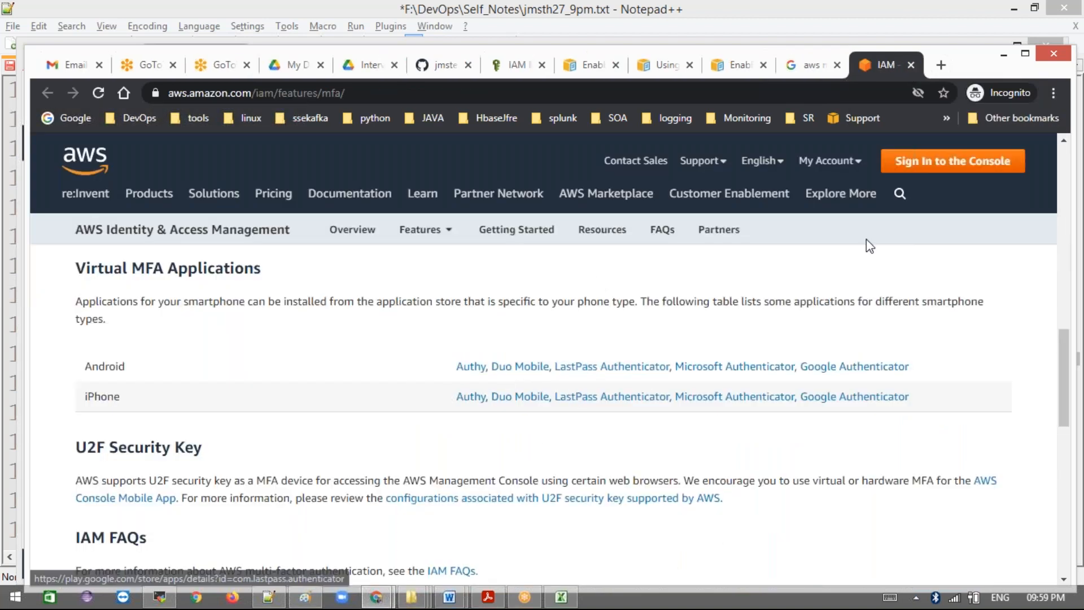
left_click(942, 64)
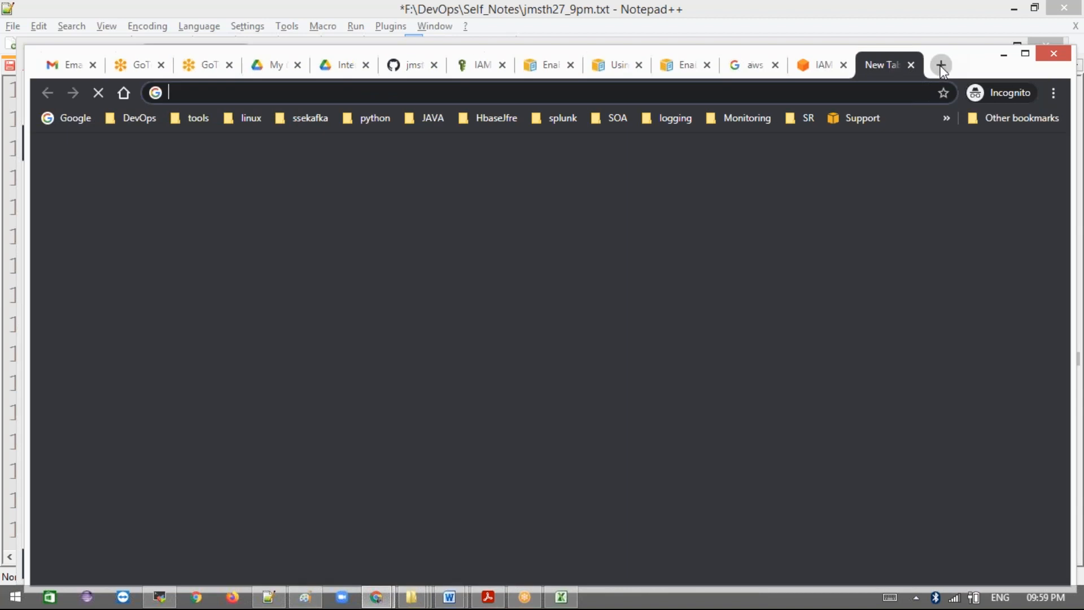
Search for 'authy desktop' and go to the Authy download page.
type("au")
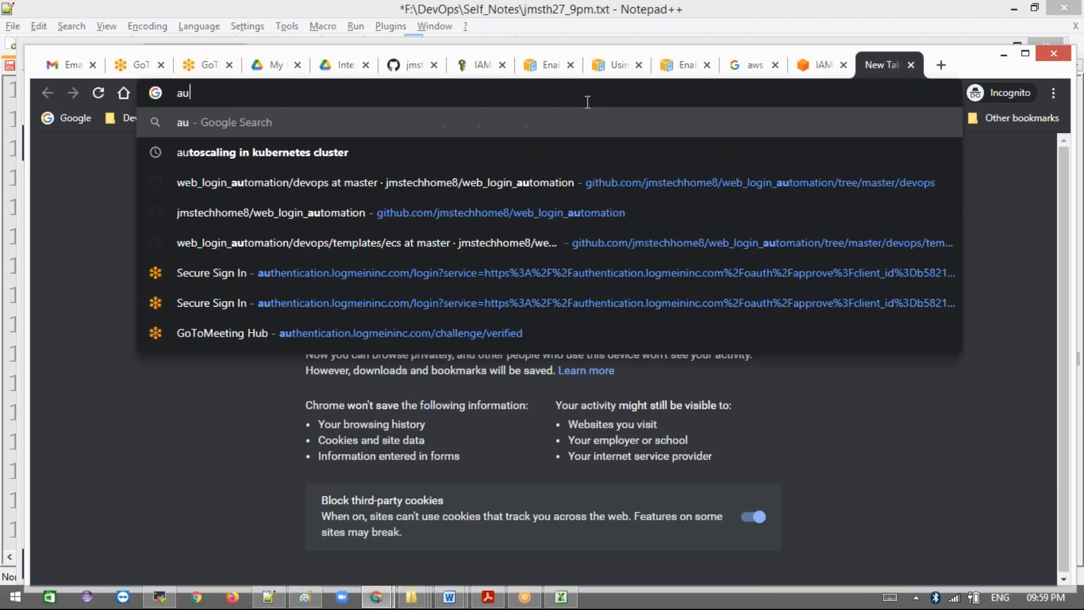
type("thy d")
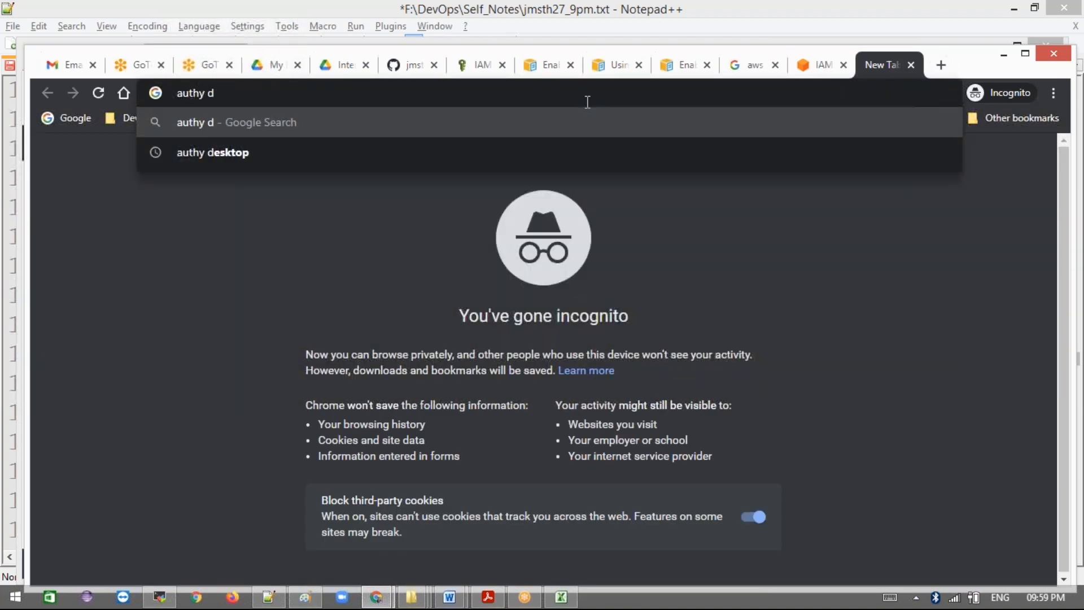
key("Down")
key("Return")
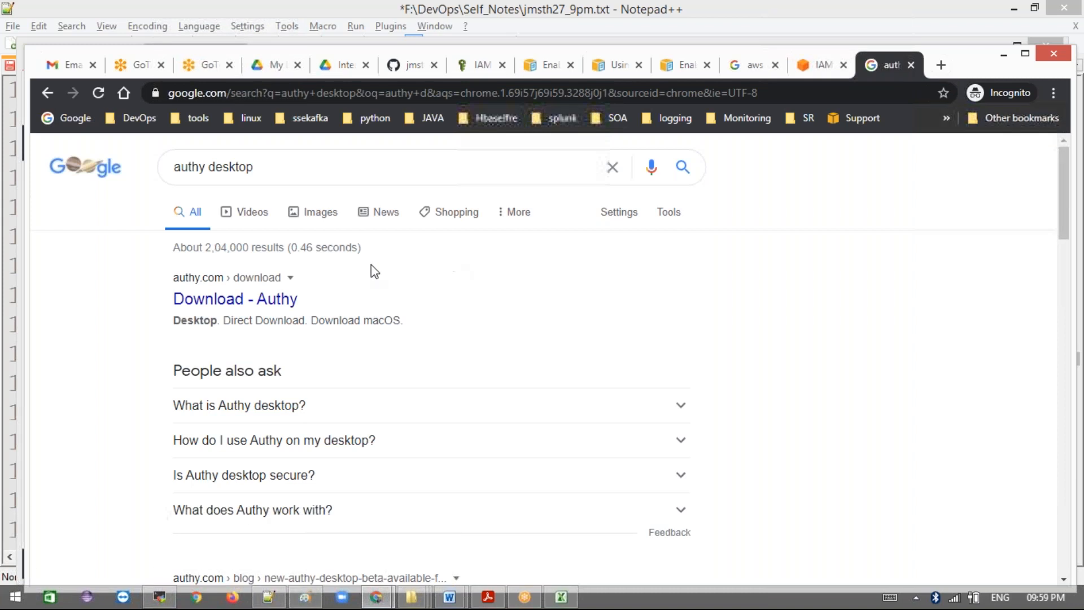
left_click(251, 301)
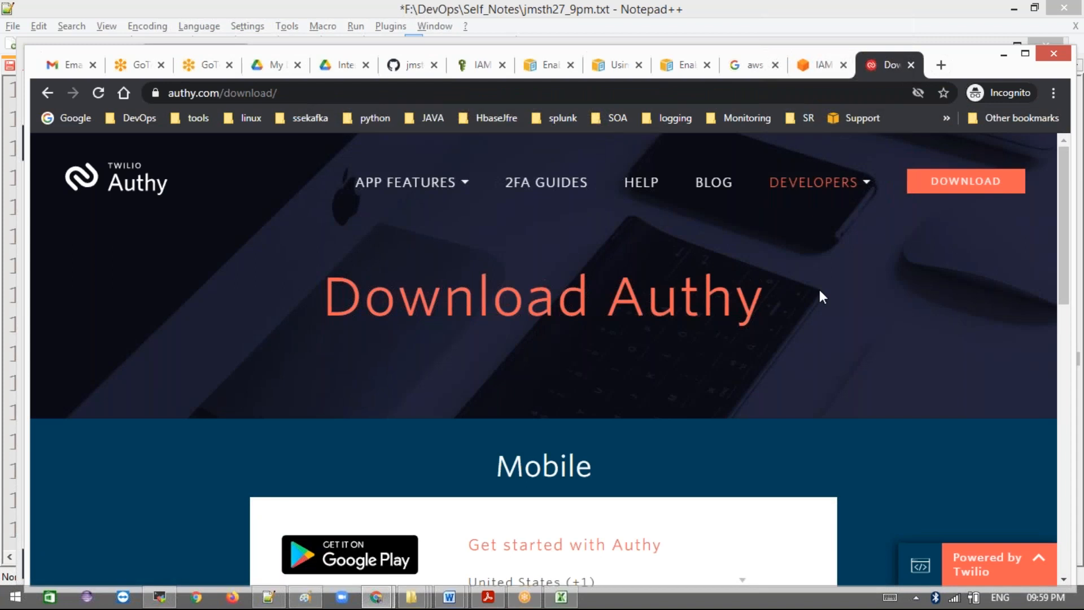
left_click(992, 182)
Choose Windows 64bit under Desktop Direct Download and download the Authy installer.
left_click(995, 188)
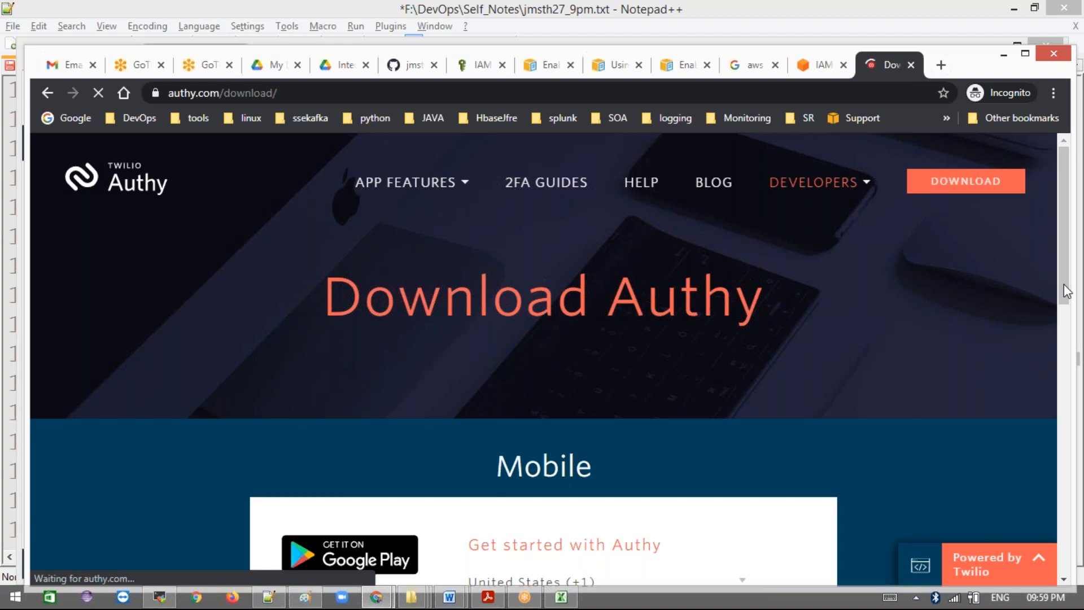
left_click_drag(1062, 260, 1056, 370)
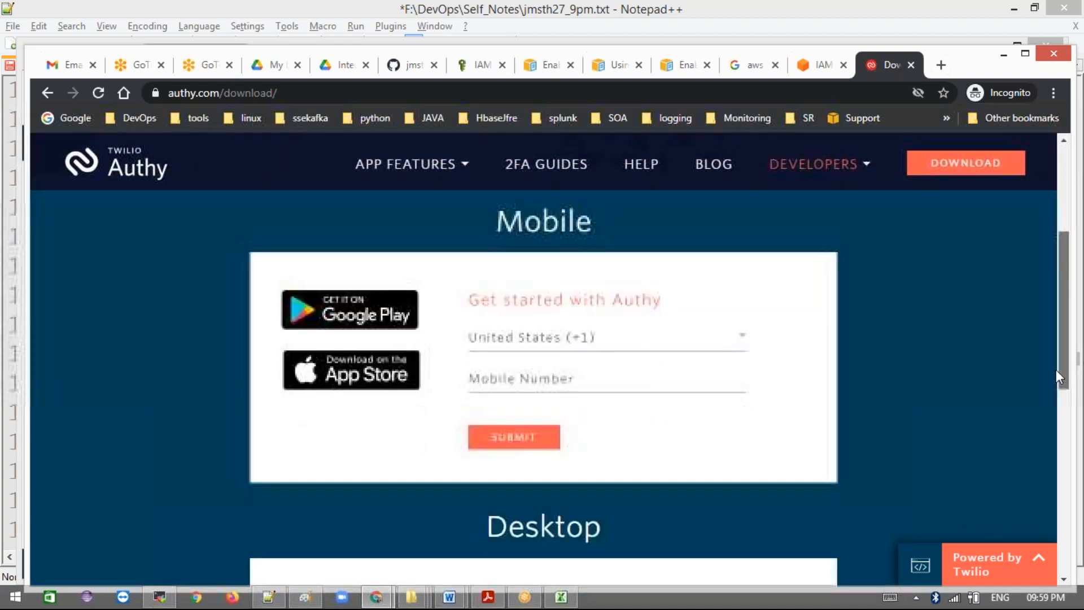
scroll(1050, 390, "down", 4)
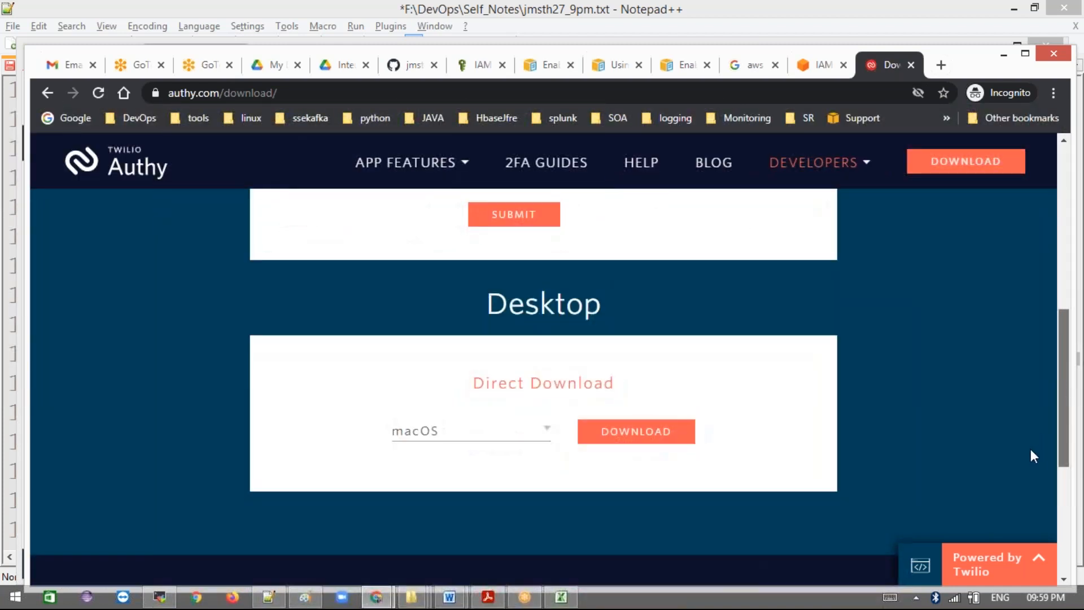
left_click(486, 434)
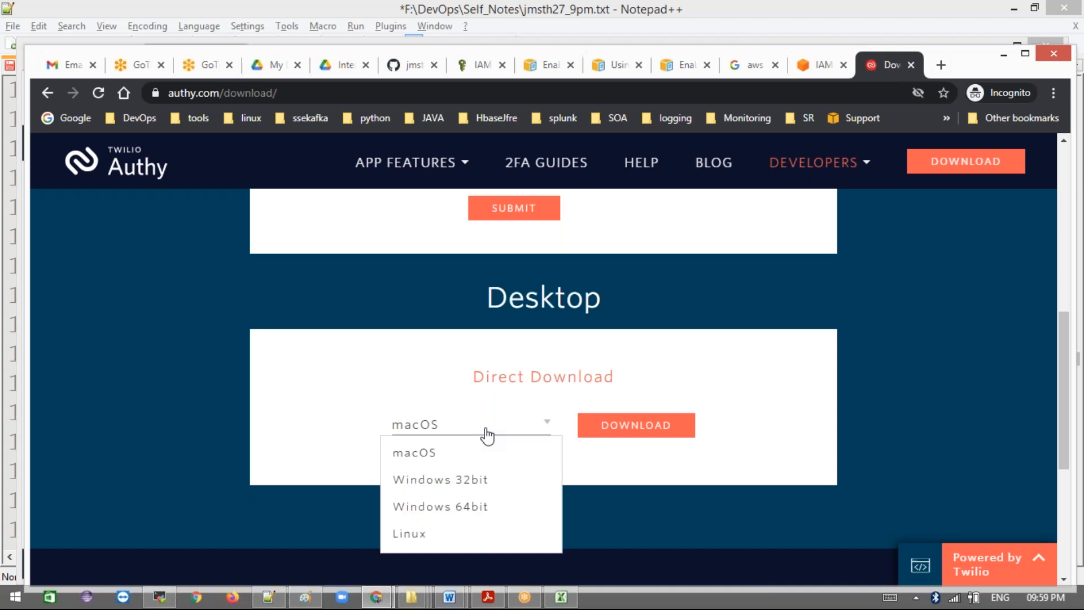
left_click(467, 508)
left_click(630, 441)
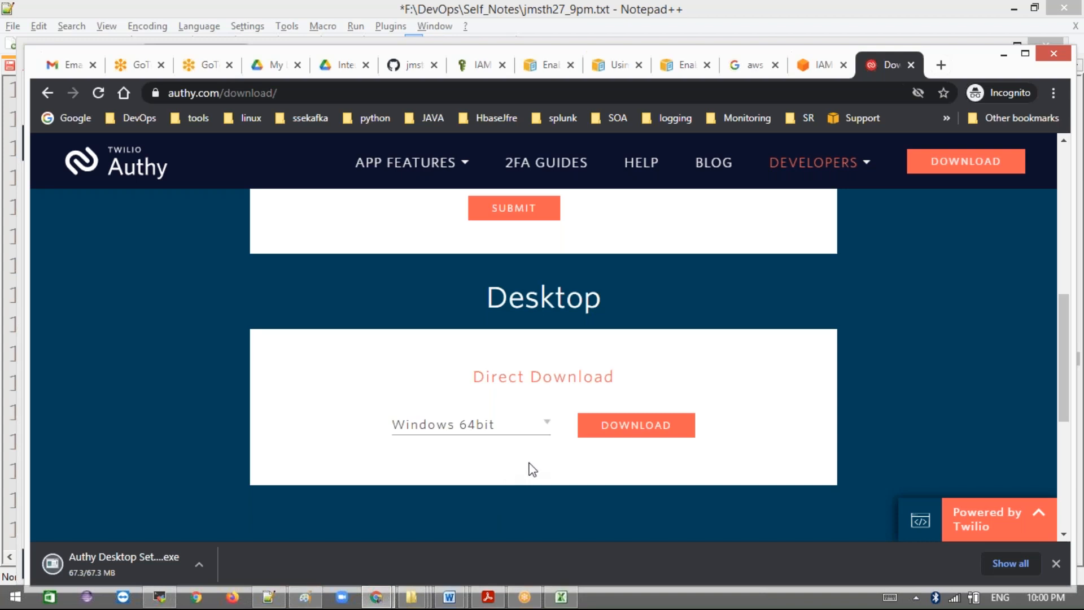
Run the downloaded Authy Desktop Setup exe and open the installed app at its Account Setup screen.
left_click(156, 562)
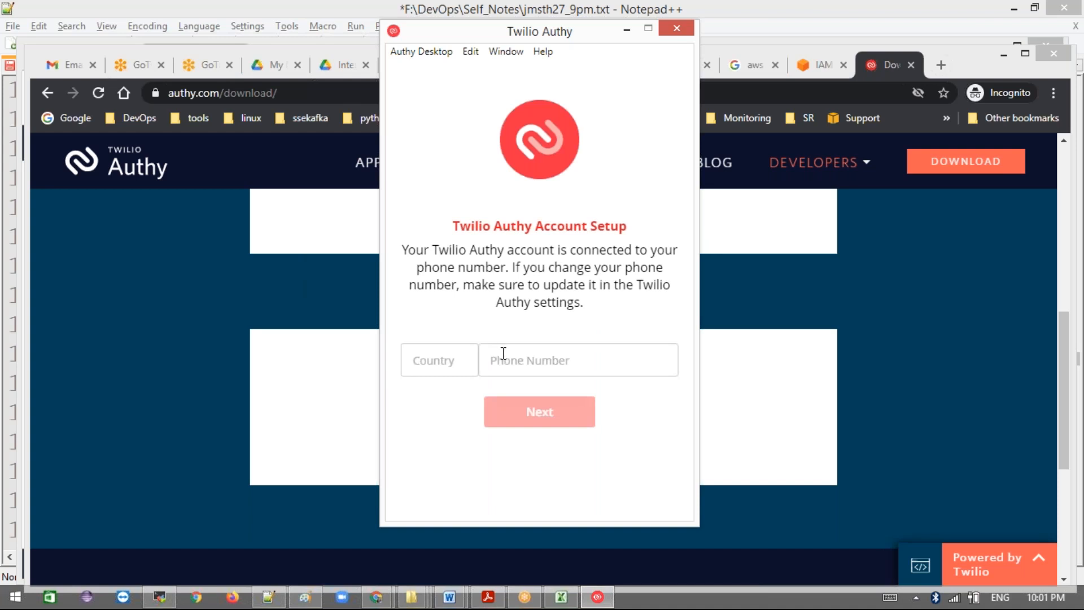
left_click(503, 355)
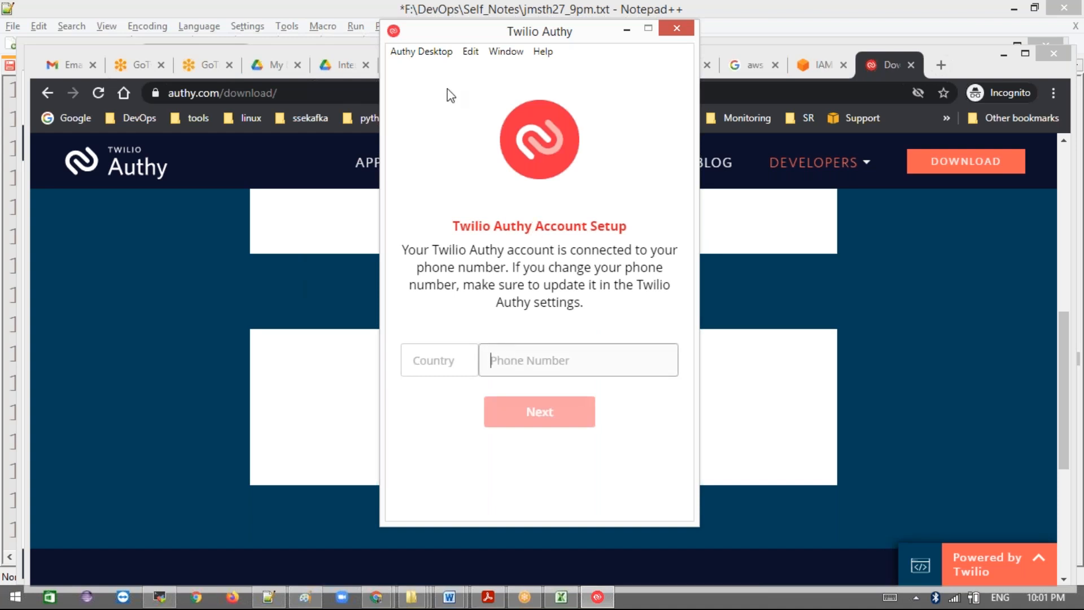
left_click(420, 51)
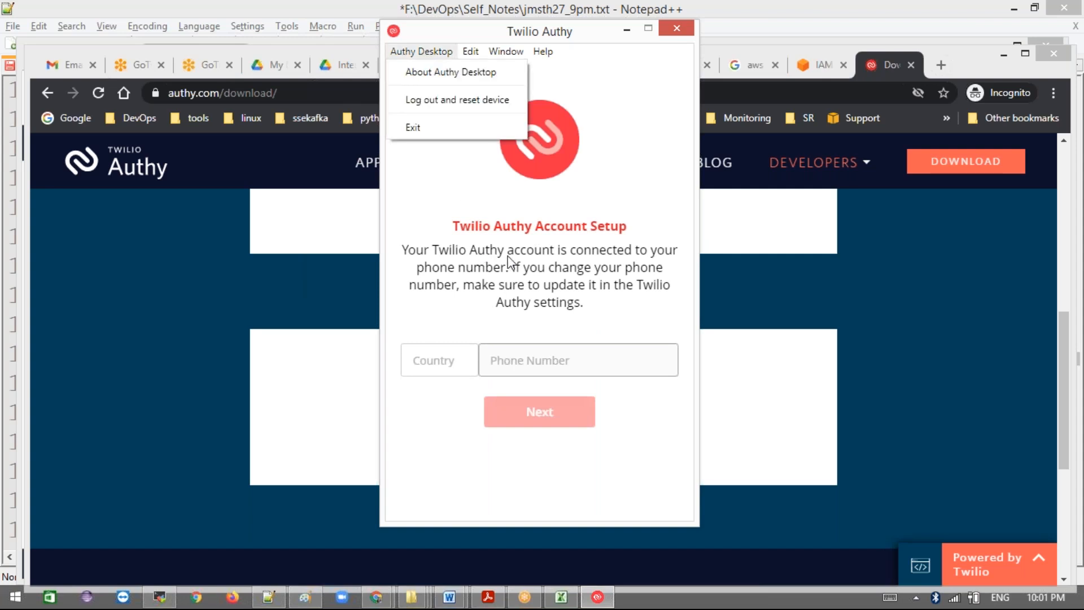
Dismiss the About information and set the Account Setup country to India (+91).
left_click(447, 72)
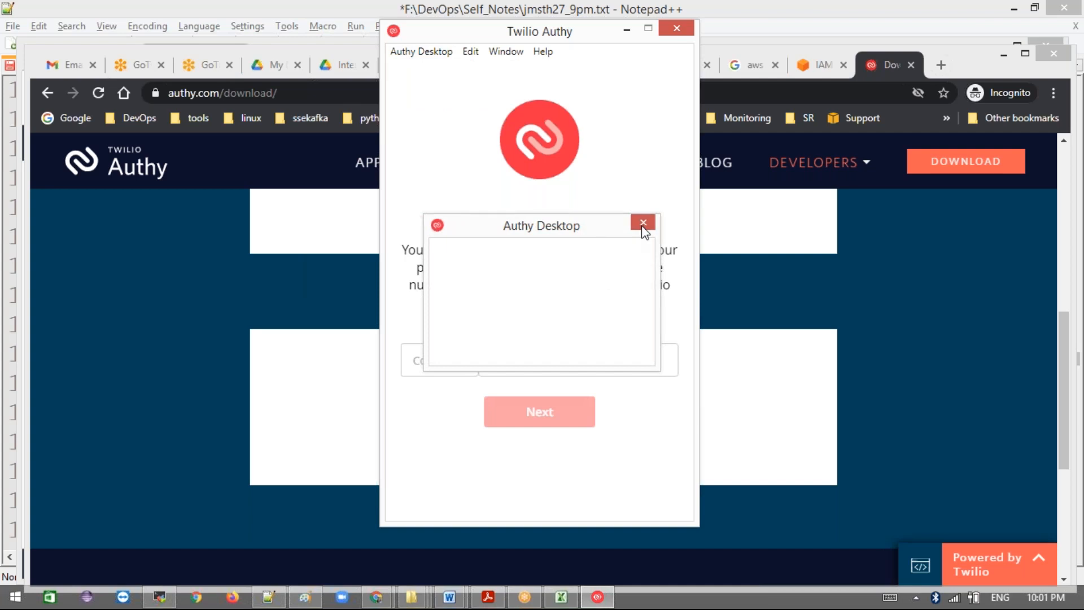
left_click(643, 225)
left_click(459, 356)
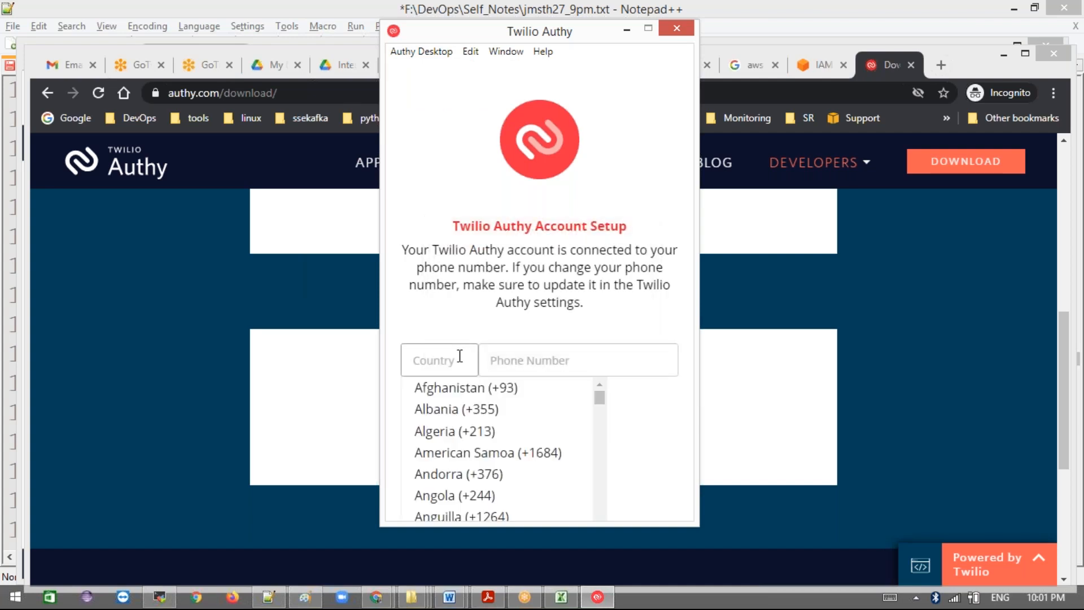
left_click(599, 411)
left_click_drag(598, 406, 599, 421)
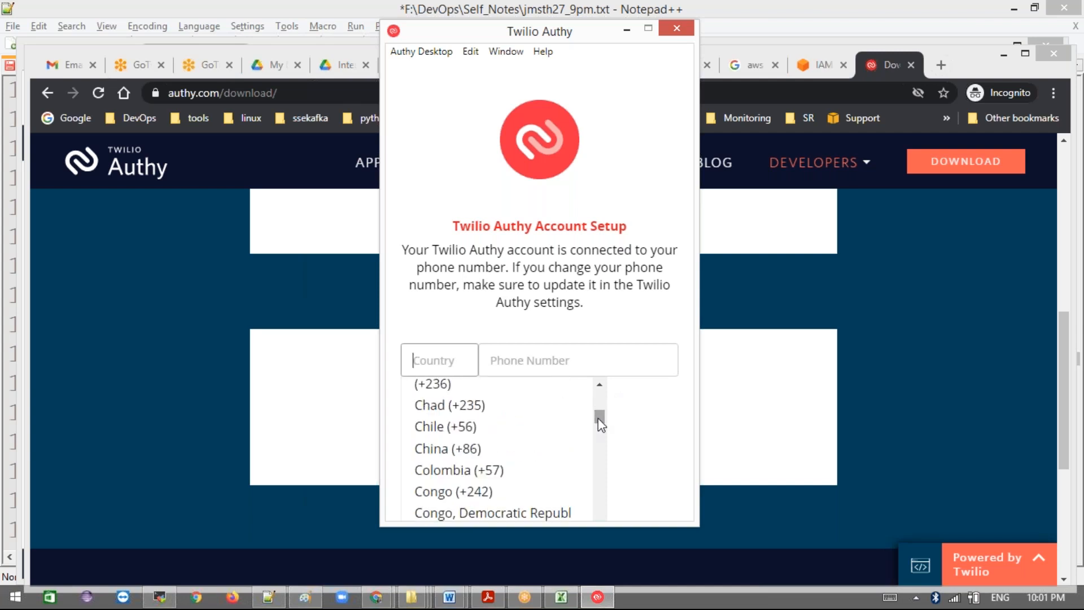
type("i")
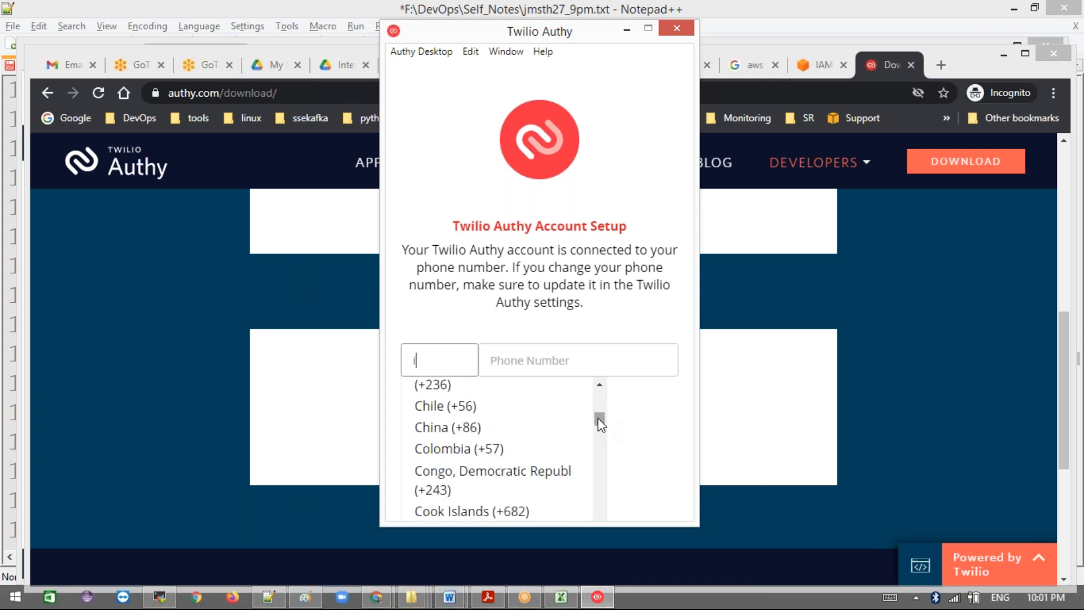
key("BackSpace")
type("+91")
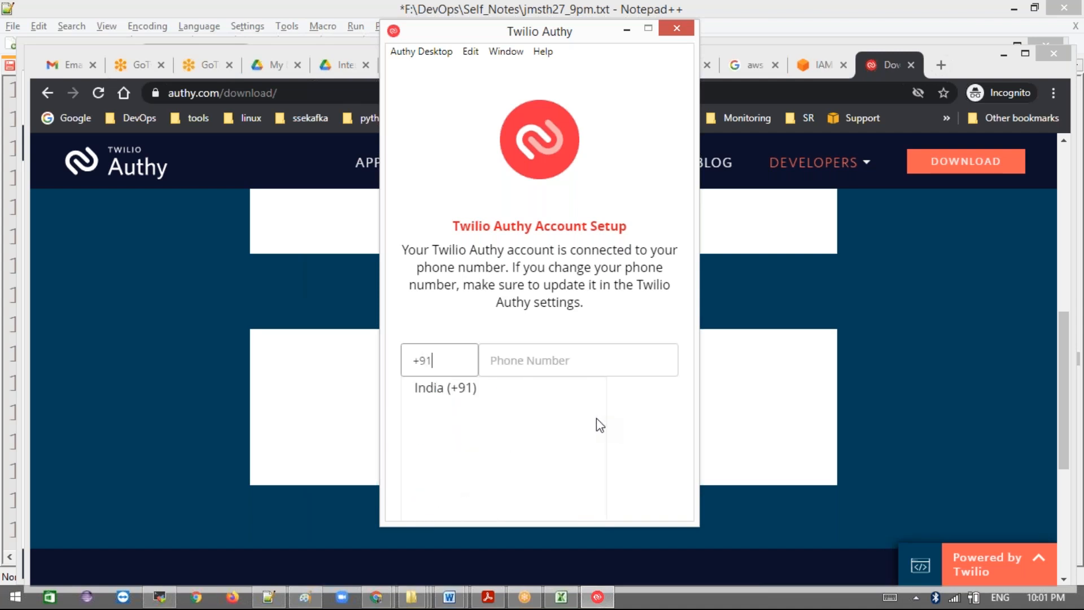
left_click(497, 390)
Enter the account phone number, choose SMS verification, and type the received 6-digit code.
left_click(547, 359)
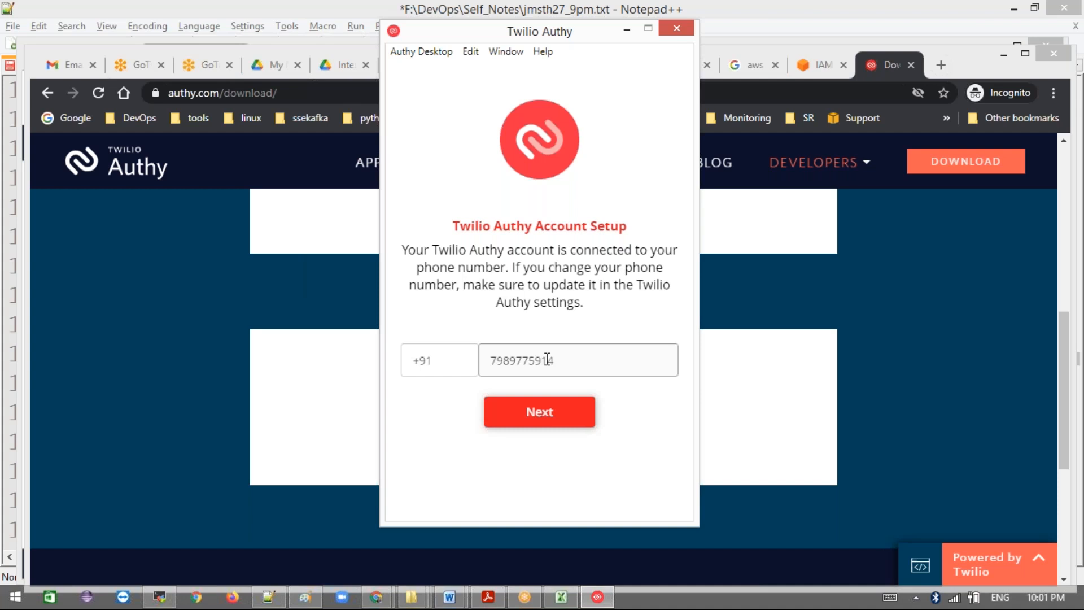
left_click(539, 415)
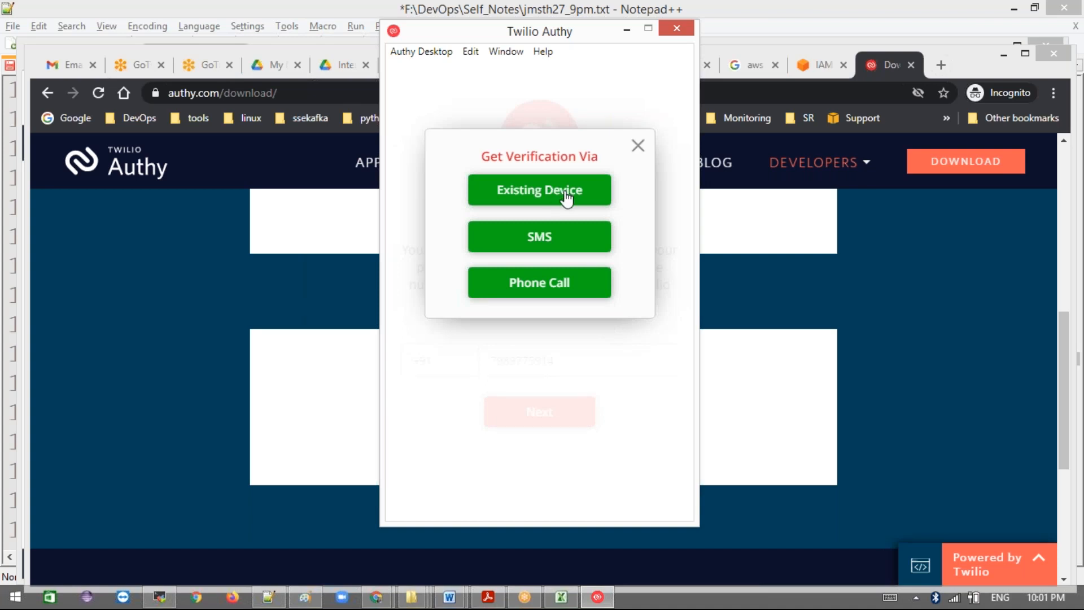
left_click(538, 244)
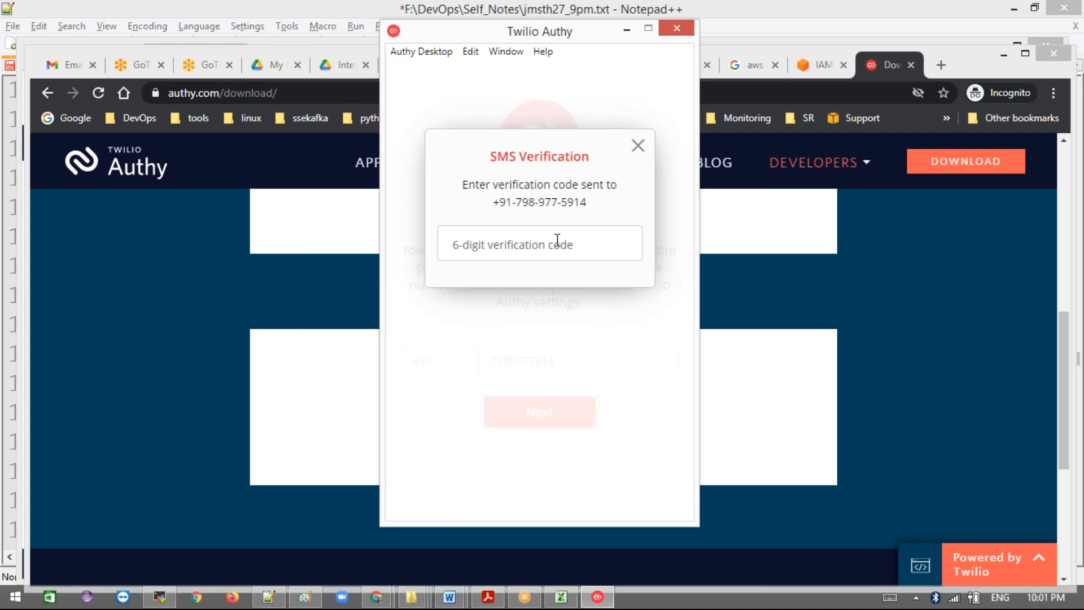
left_click(557, 240)
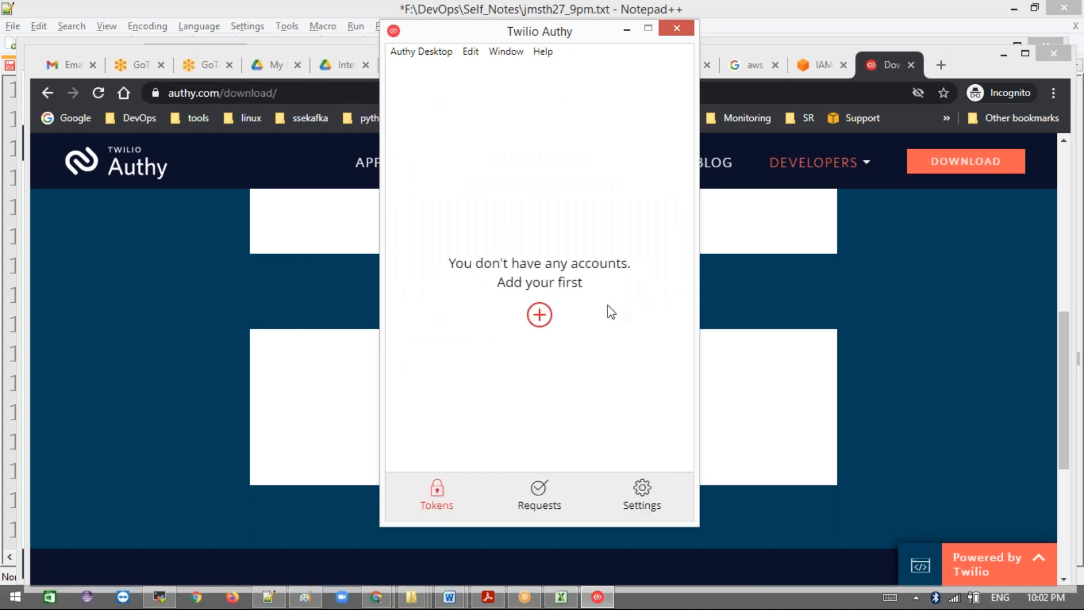
Open Authy's Add Account screen, then switch back to the incognito Authy download browser window.
left_click(539, 315)
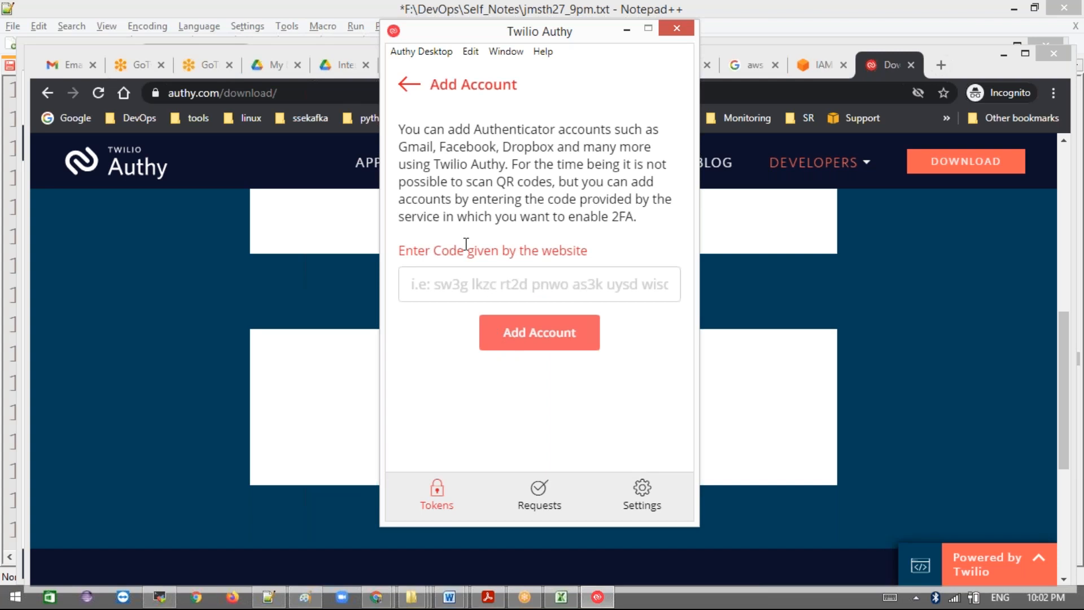
left_click_drag(457, 250, 588, 251)
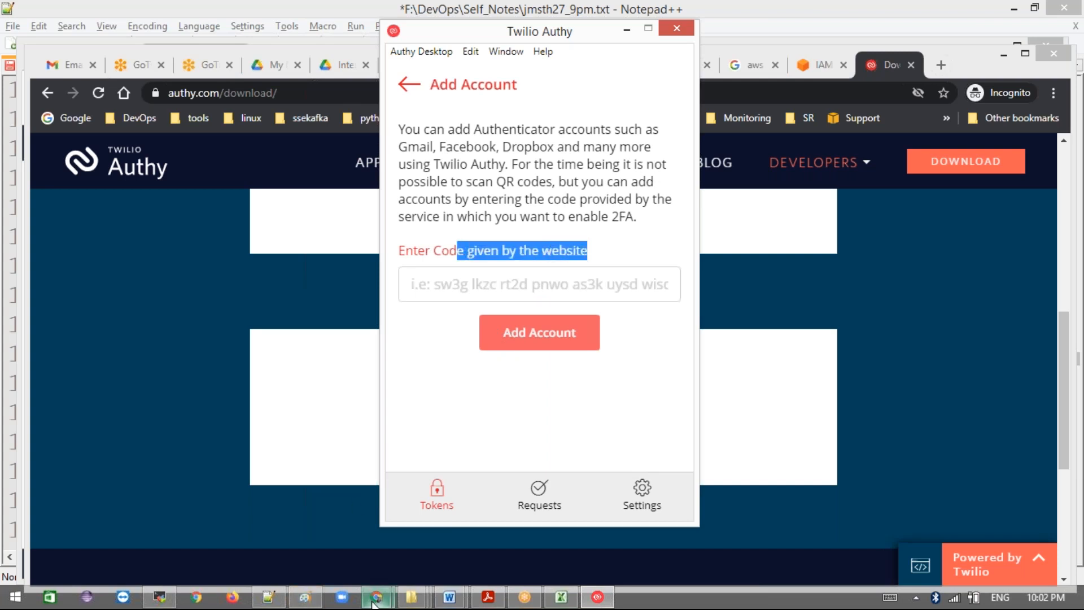
mouse_move(374, 602)
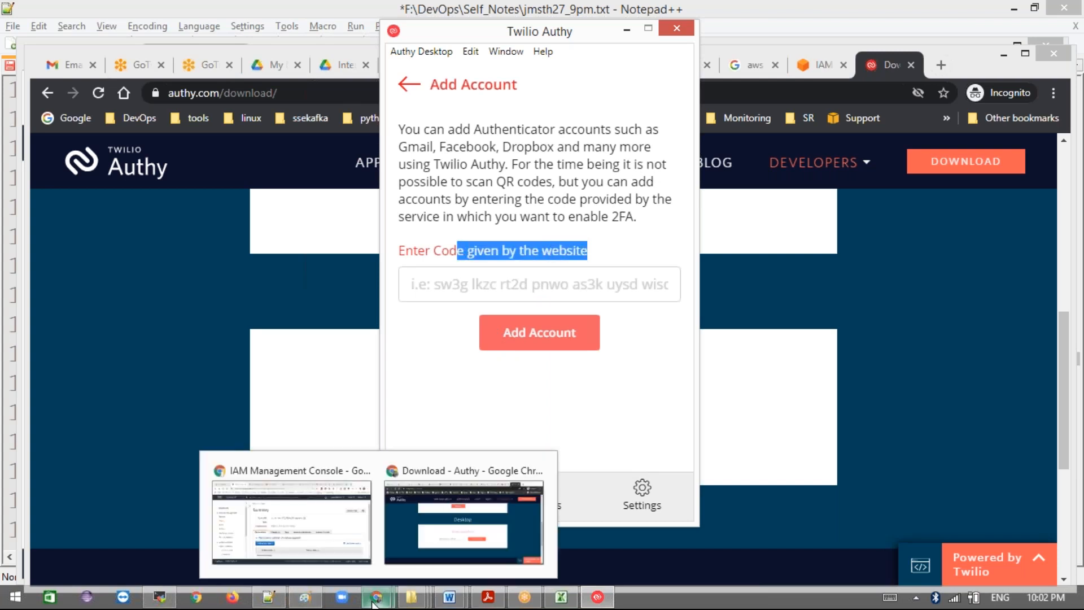
left_click(297, 537)
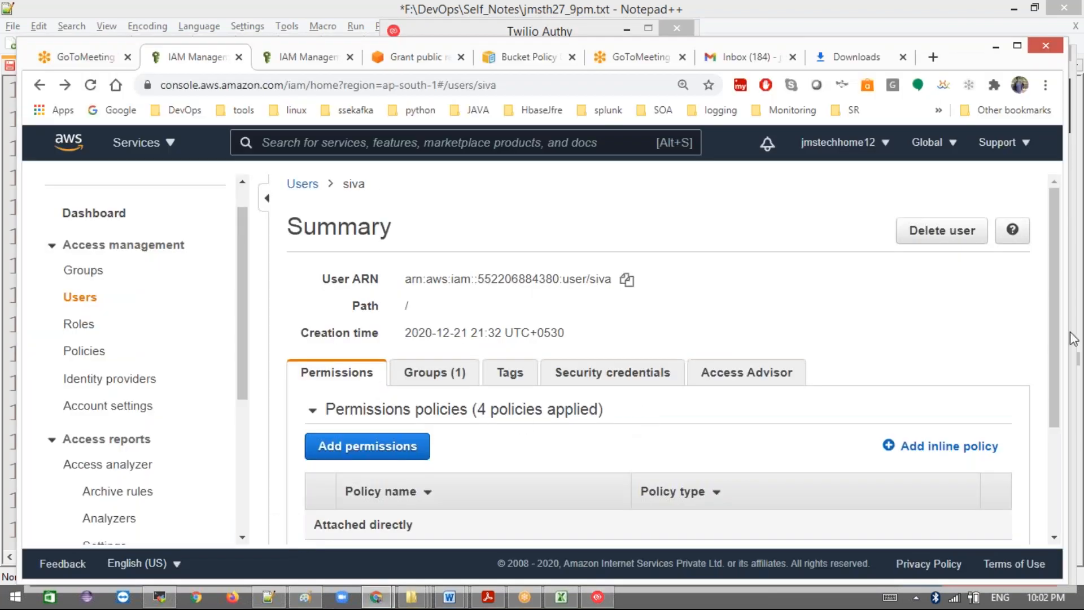
left_click_drag(1049, 336, 1073, 281)
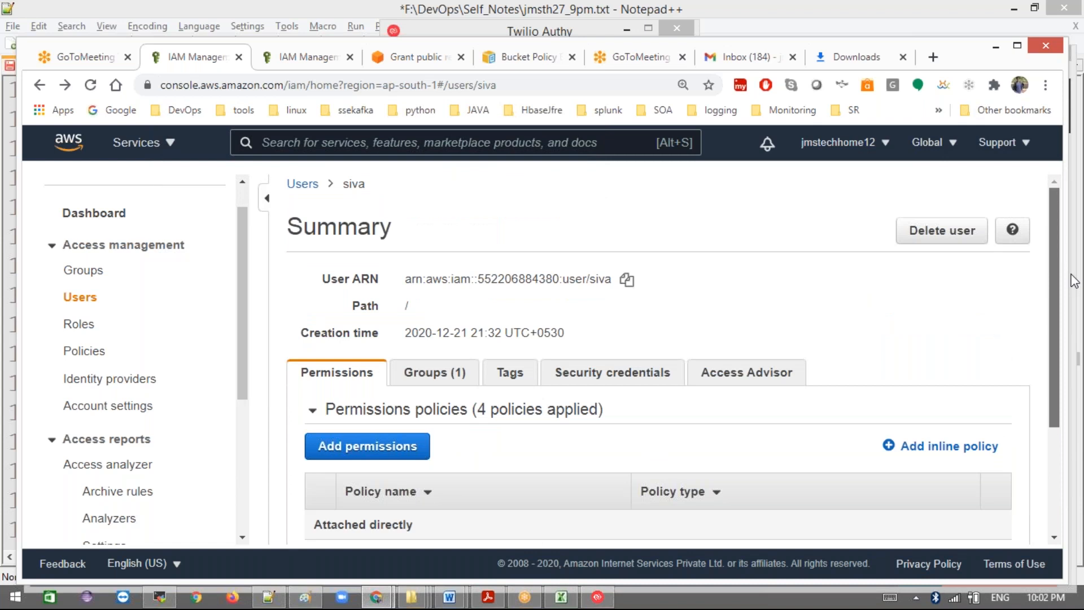
left_click(393, 592)
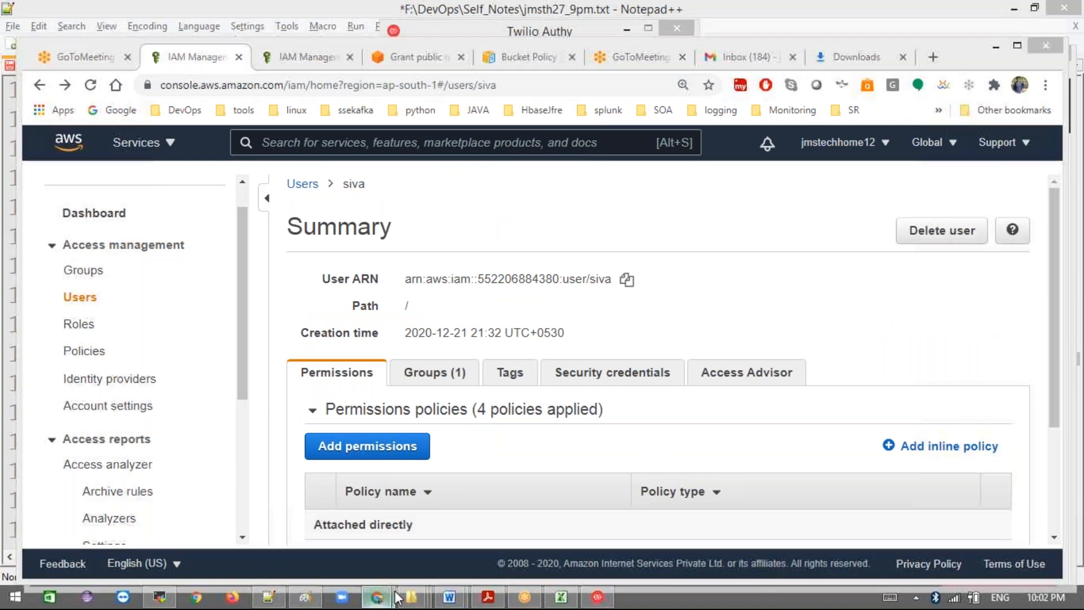
left_click(486, 492)
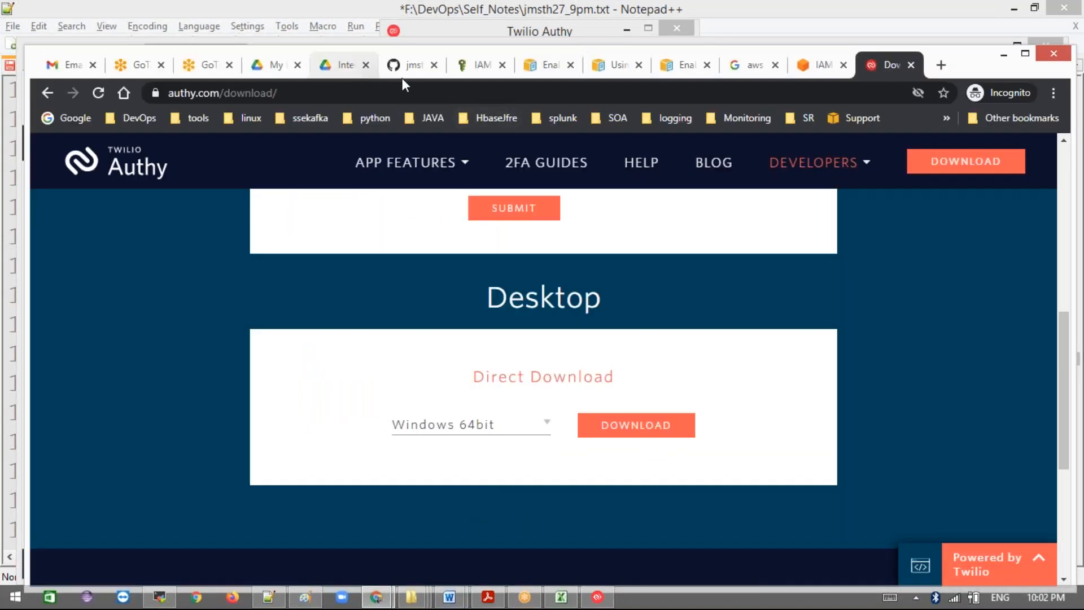
Start assigning a Virtual MFA device on the IAM security credentials page and copy its secret key.
left_click(476, 69)
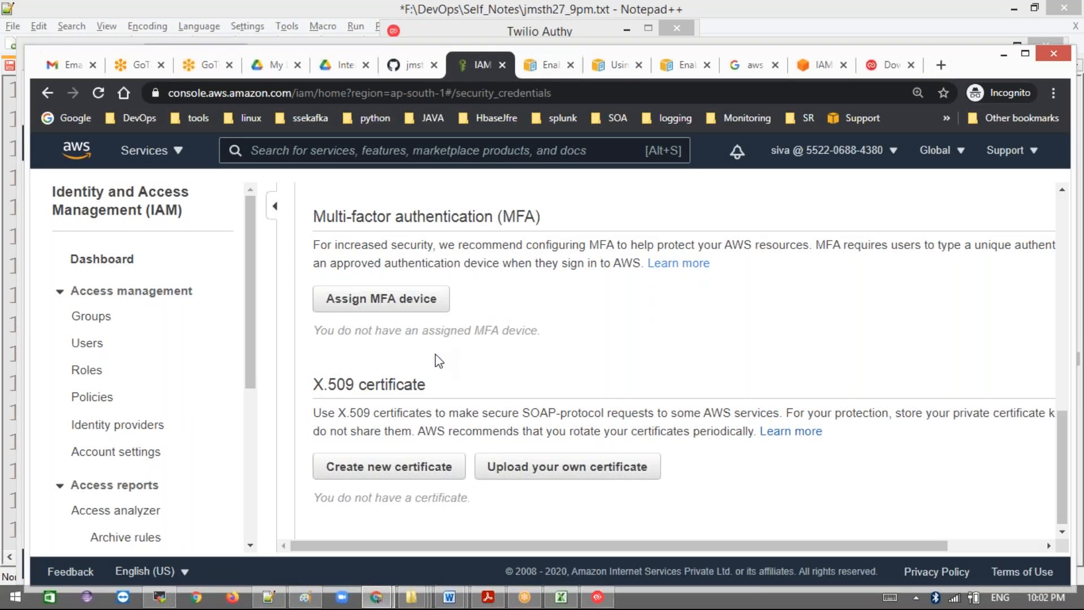
left_click(409, 307)
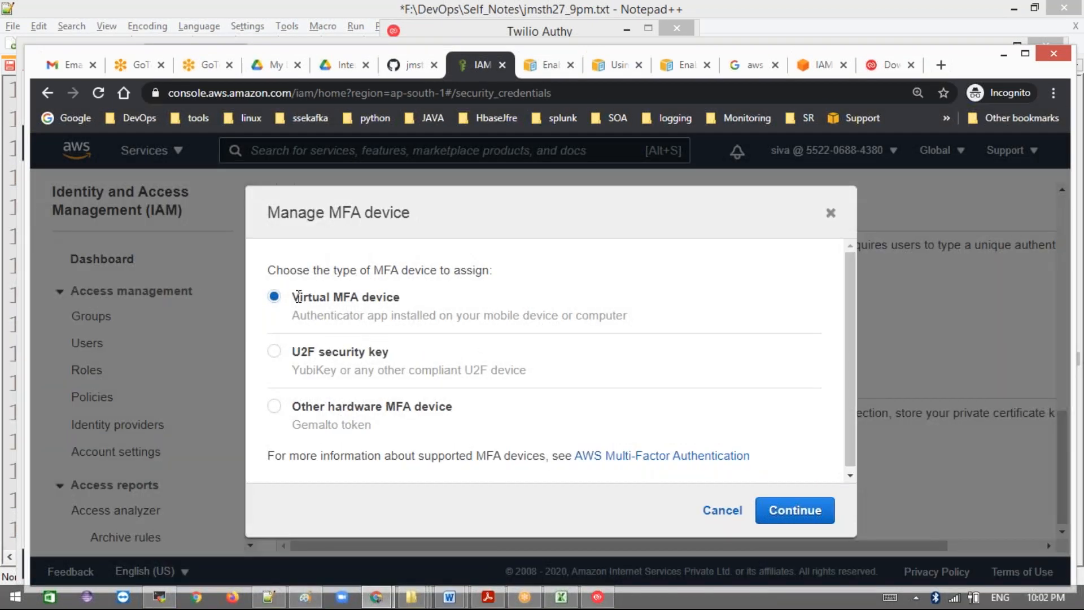
left_click(765, 508)
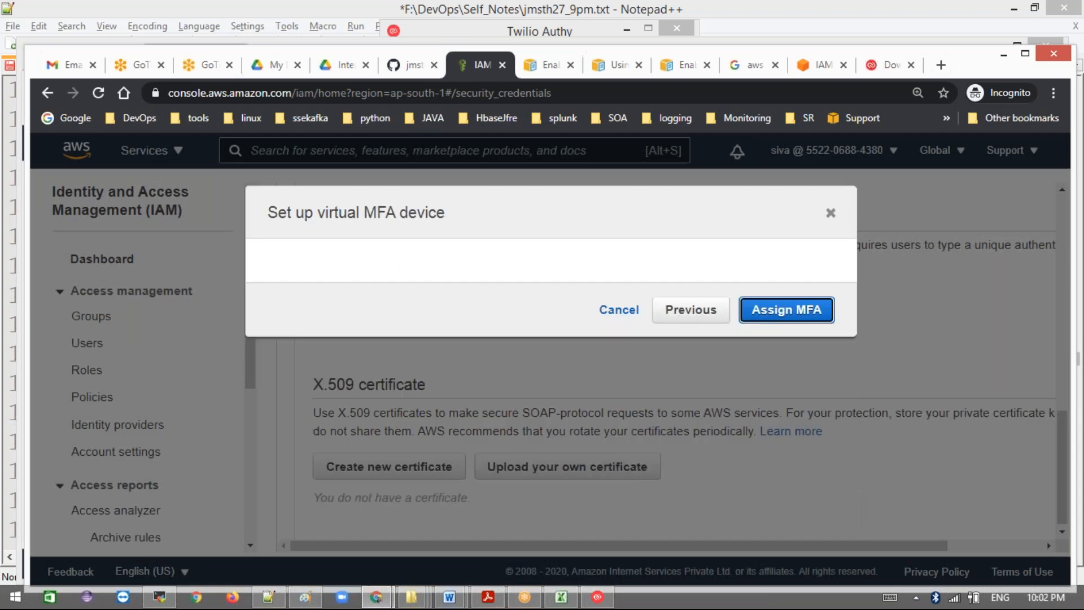
left_click_drag(850, 328, 851, 361)
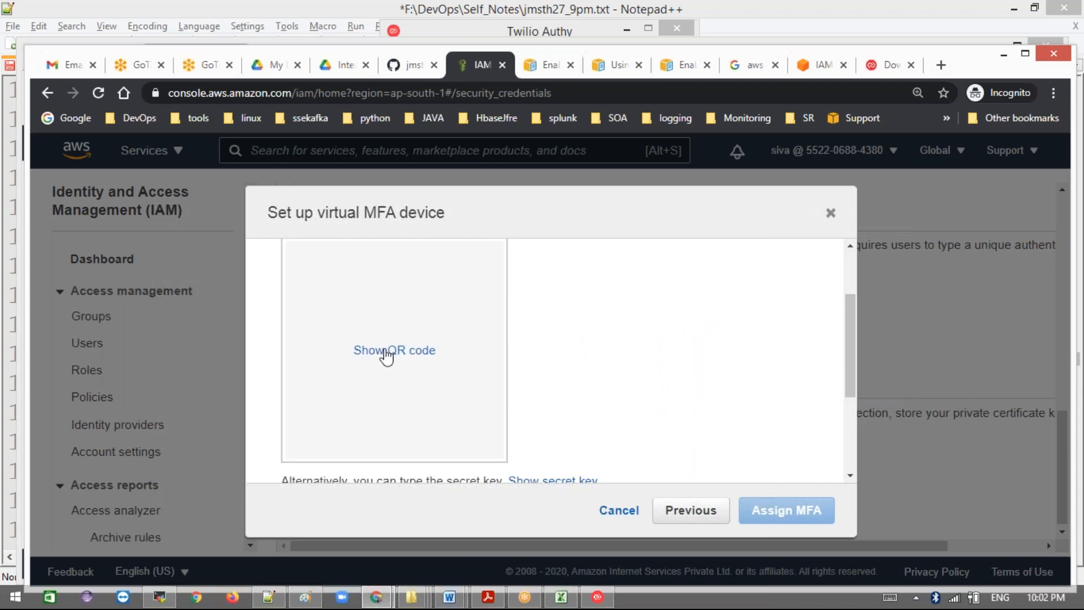
left_click(386, 356)
left_click_drag(848, 364, 856, 438)
left_click(554, 311)
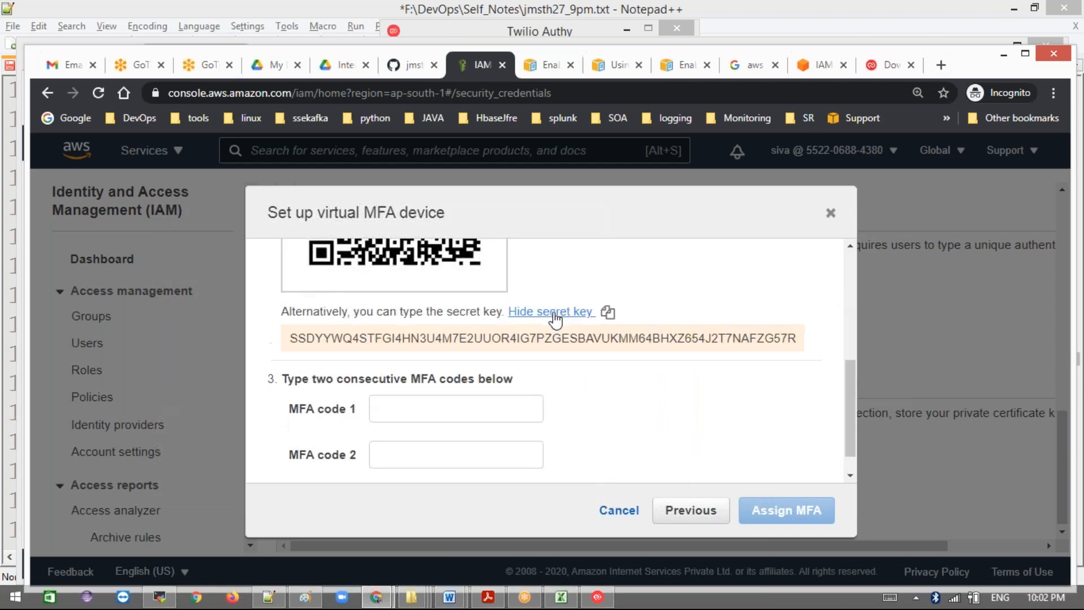
left_click(608, 314)
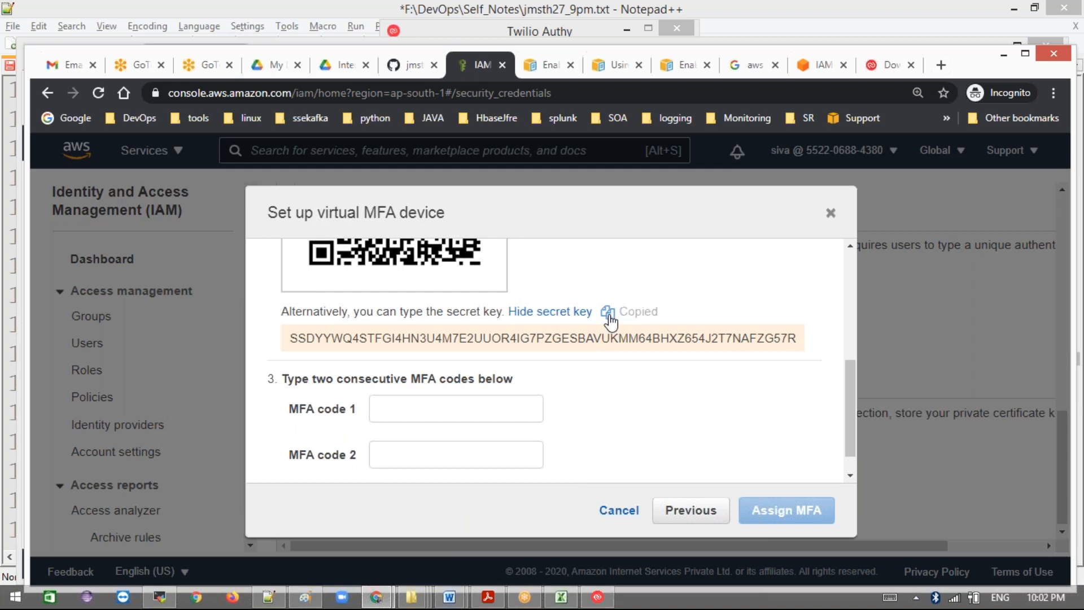
left_click(599, 597)
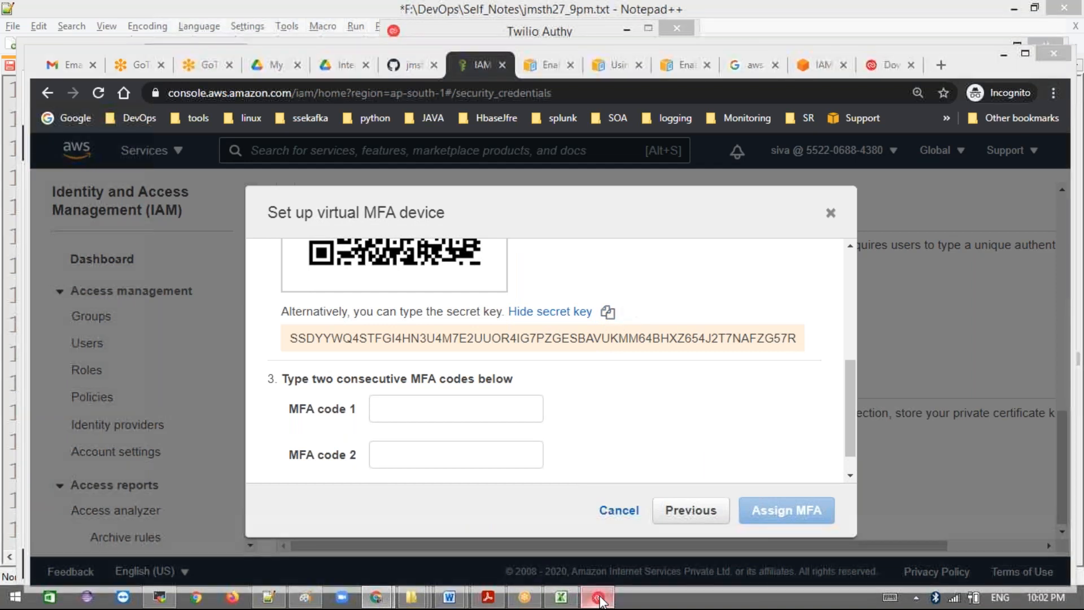
left_click(539, 284)
key("ctrl+v")
Name the new Authy account after the AWS user, pick the Generic Blue logo, and save it.
left_click(544, 333)
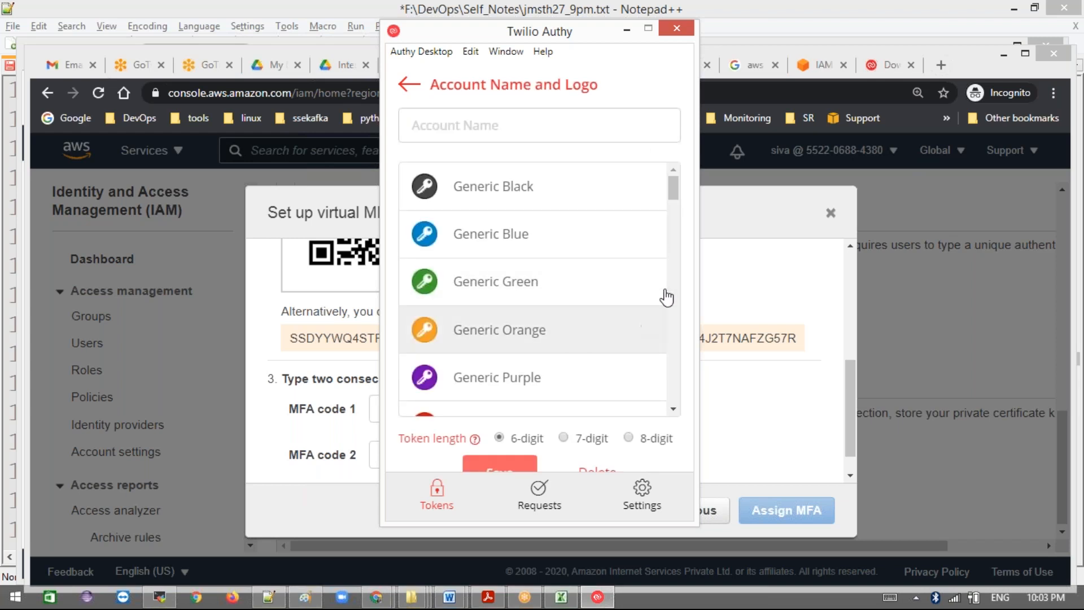
scroll(675, 181, "down", 1)
mouse_move(675, 186)
left_mouse_down()
mouse_move(674, 254)
mouse_move(688, 234)
mouse_move(687, 411)
mouse_move(666, 293)
mouse_move(688, 263)
mouse_move(682, 223)
mouse_move(700, 185)
mouse_move(695, 234)
mouse_move(685, 180)
left_mouse_up()
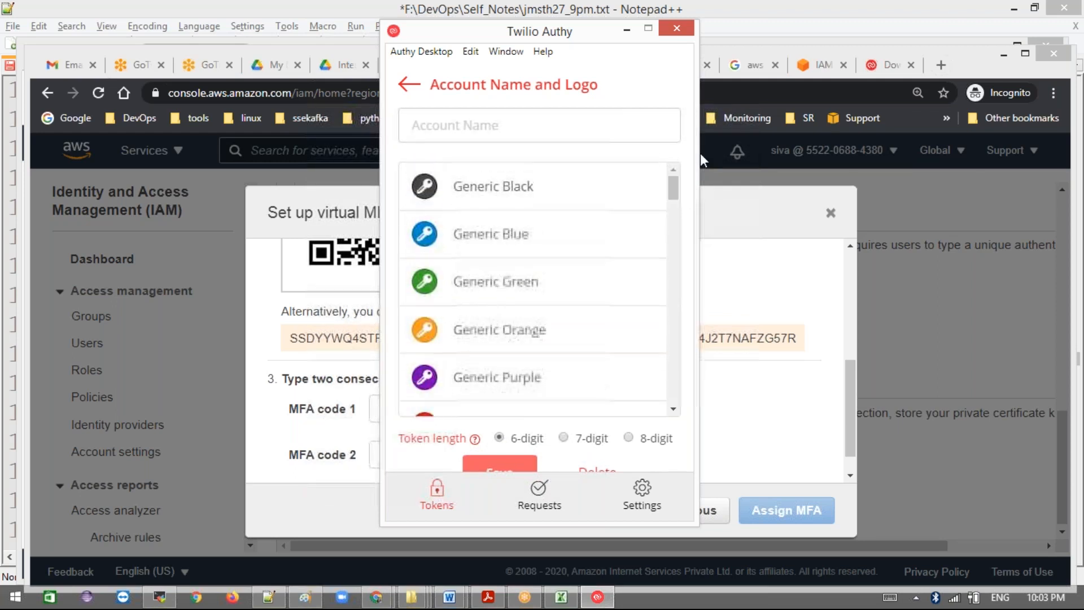
left_click(520, 117)
type("siva_a")
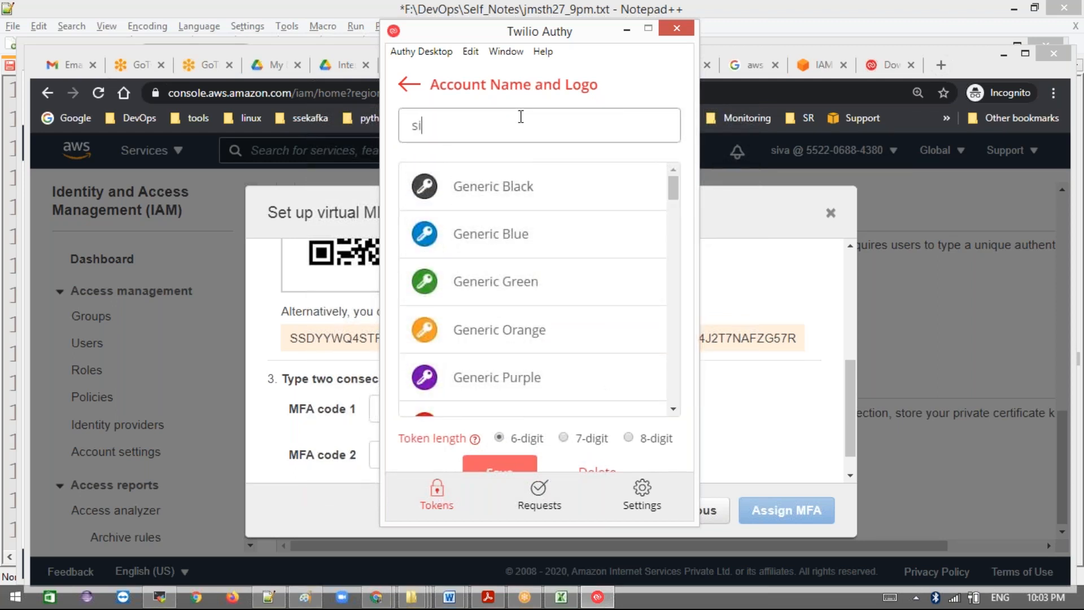
type("ws")
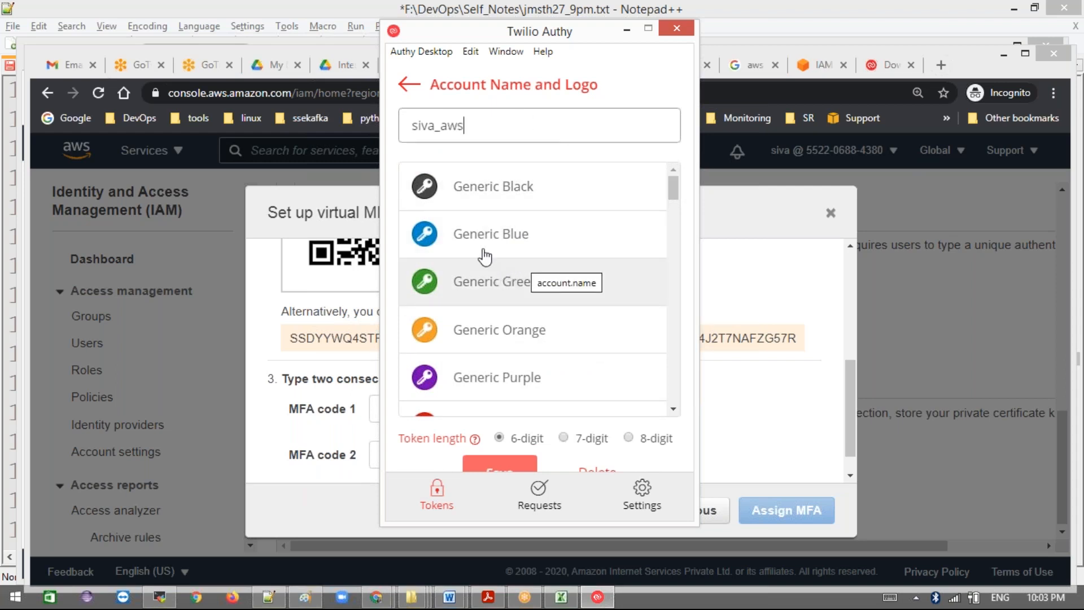
left_click(477, 237)
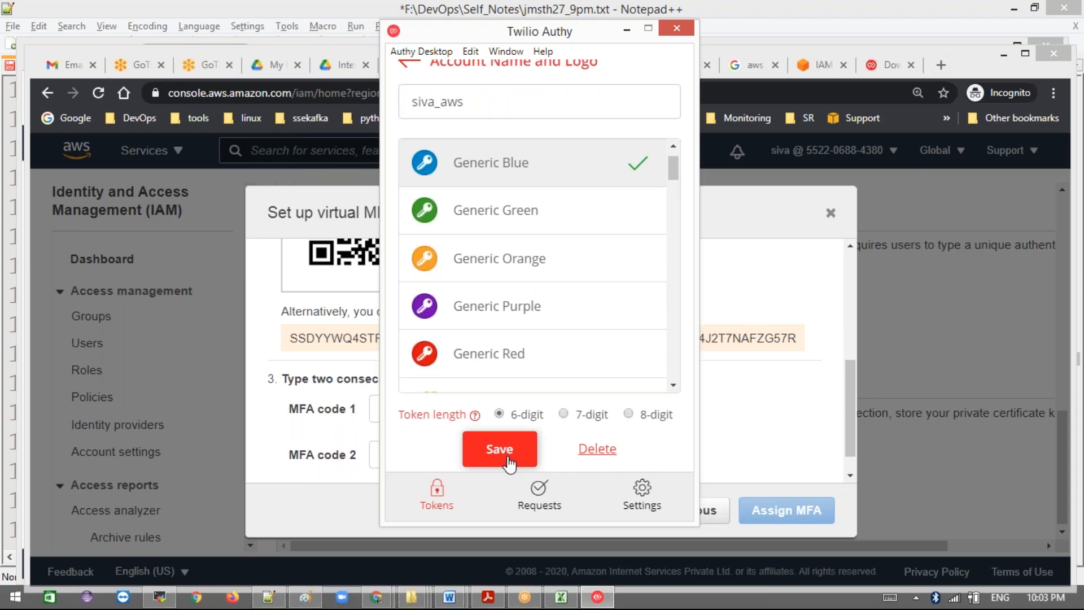
left_click(499, 450)
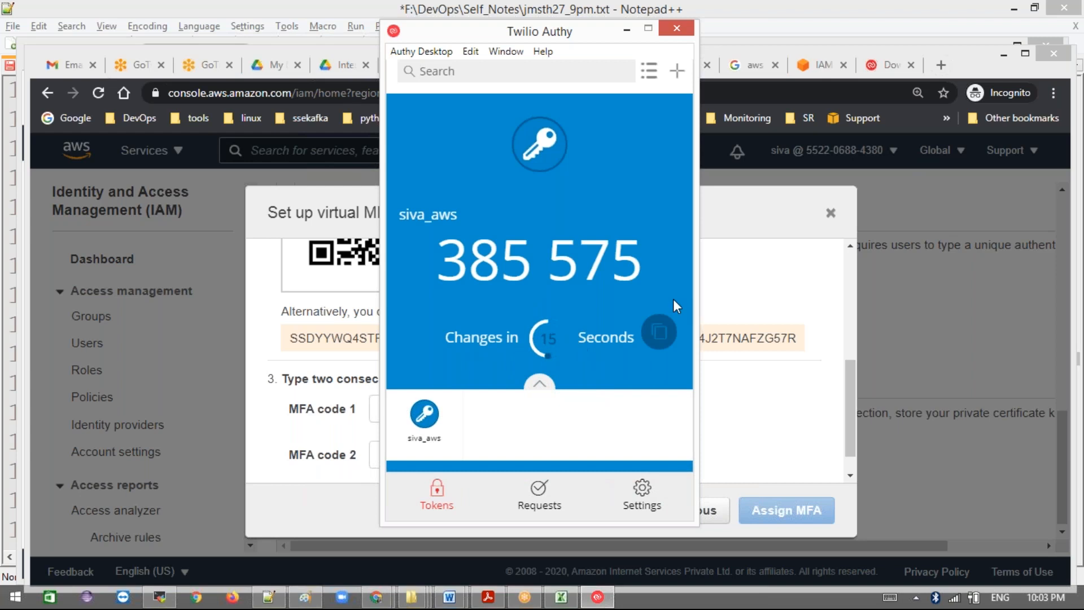
left_click(786, 438)
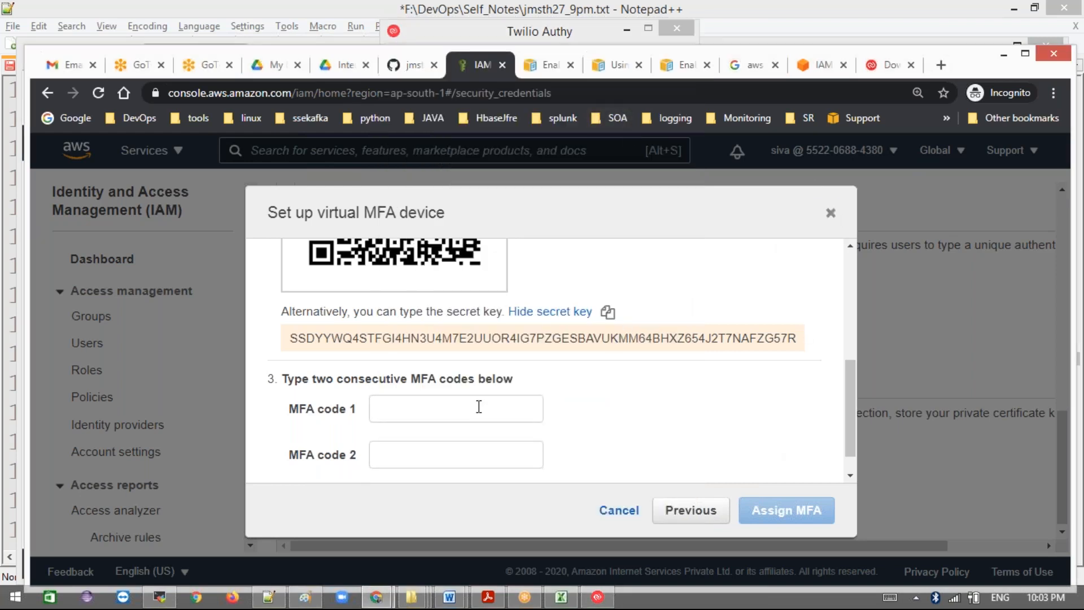
Paste the current Authy code into the MFA code 1 field.
key("alt+Tab")
key("alt+Tab")
left_click(457, 413)
key("ctrl+v")
key("alt+Tab")
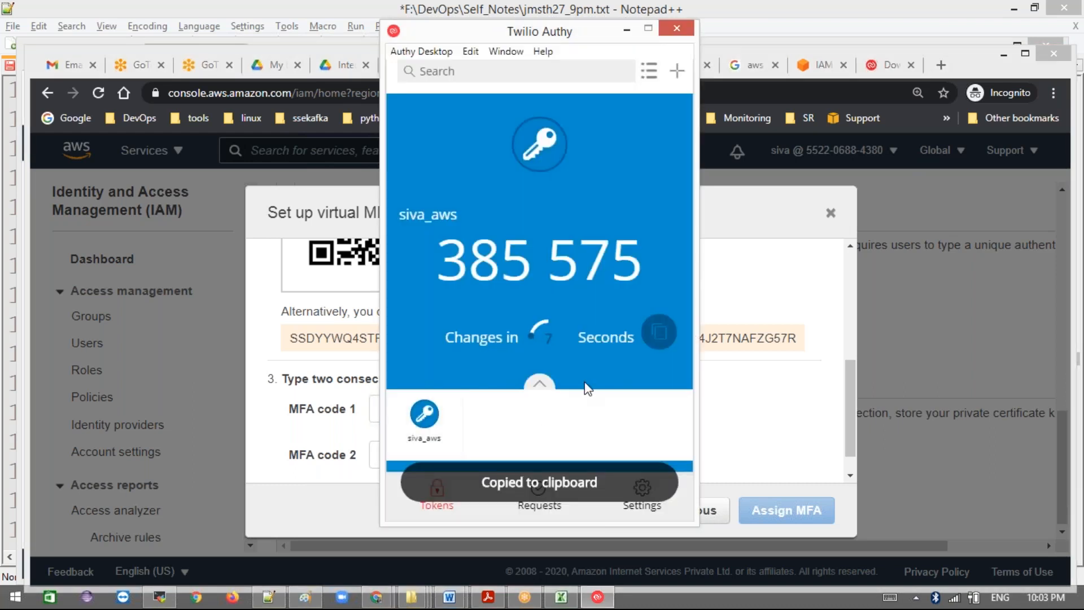
left_click(711, 369)
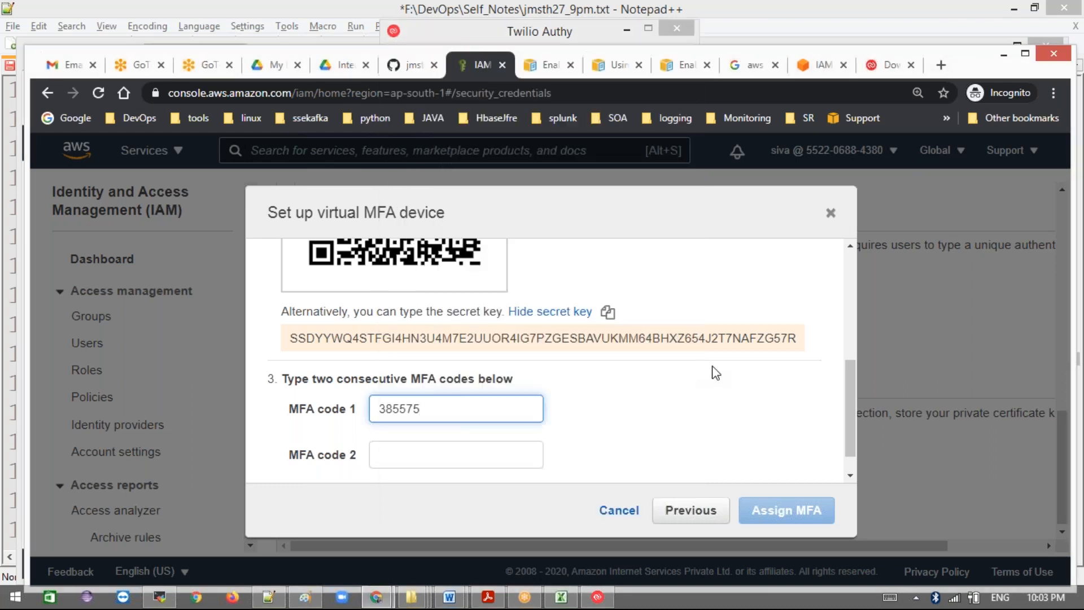
scroll(852, 403, "down", 1)
Paste the next Authy code into MFA code 2, assign the MFA device, and close the confirmation.
key("alt+Tab")
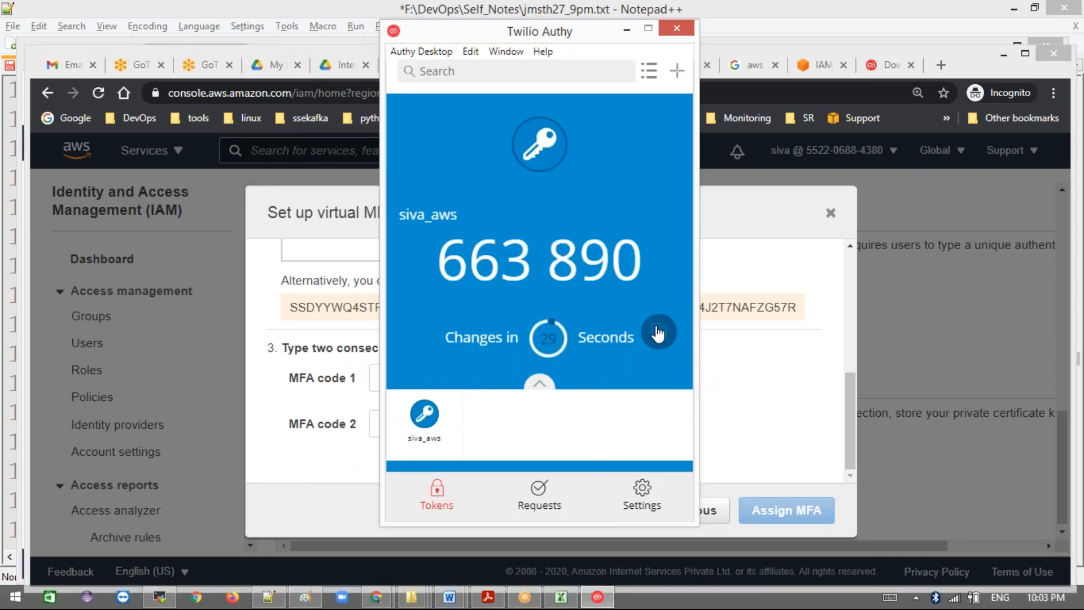
left_click(657, 333)
key("alt+Tab")
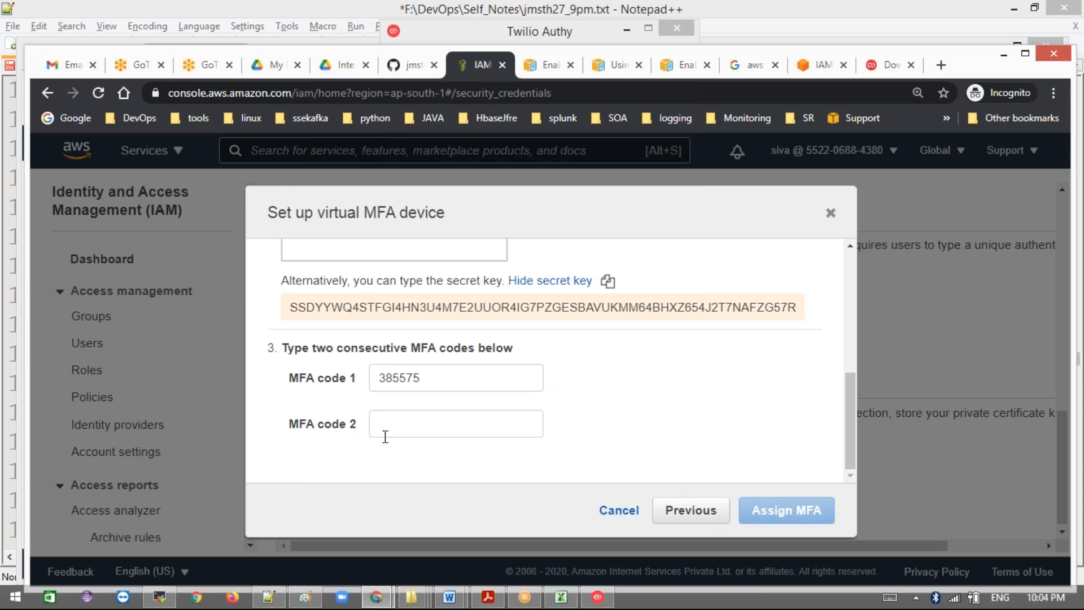
left_click(385, 433)
key("ctrl+v")
left_click(814, 512)
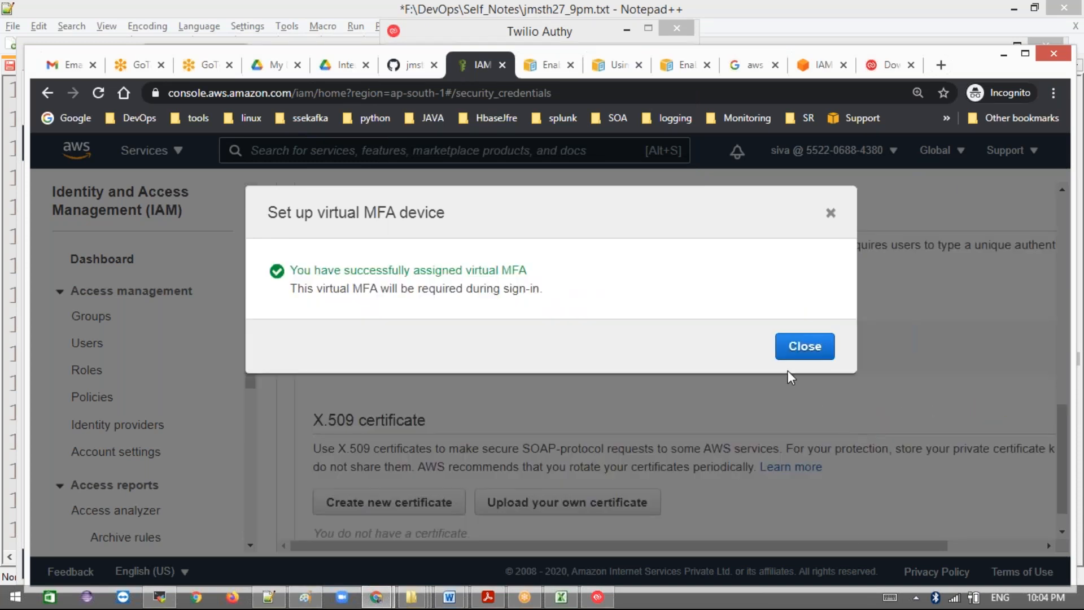
left_click(808, 348)
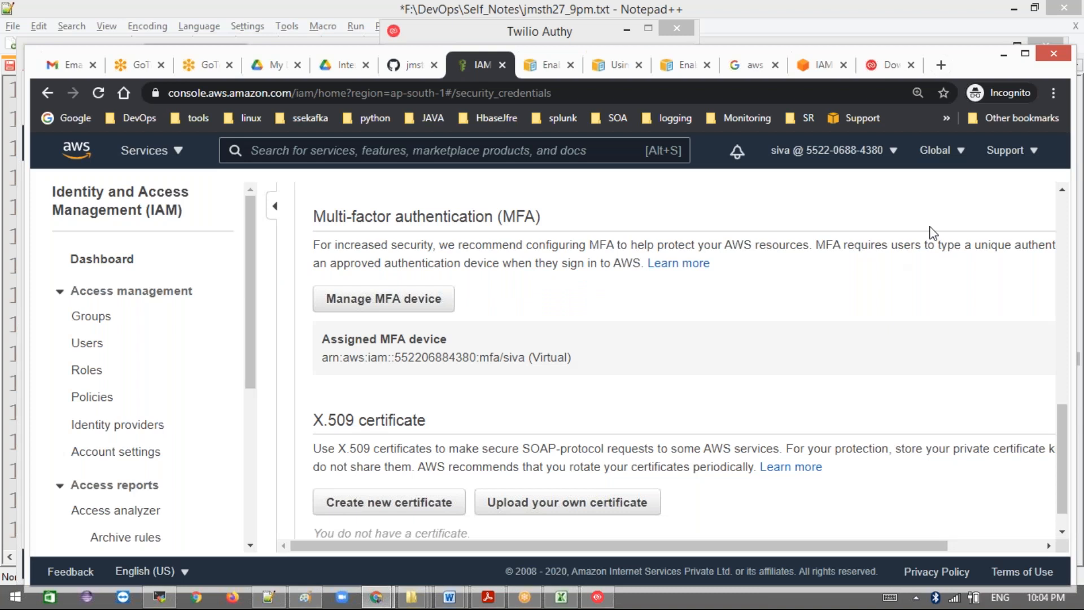
Sign out, then sign back in with the IAM user's name and password, reaching the MFA prompt.
left_click(853, 159)
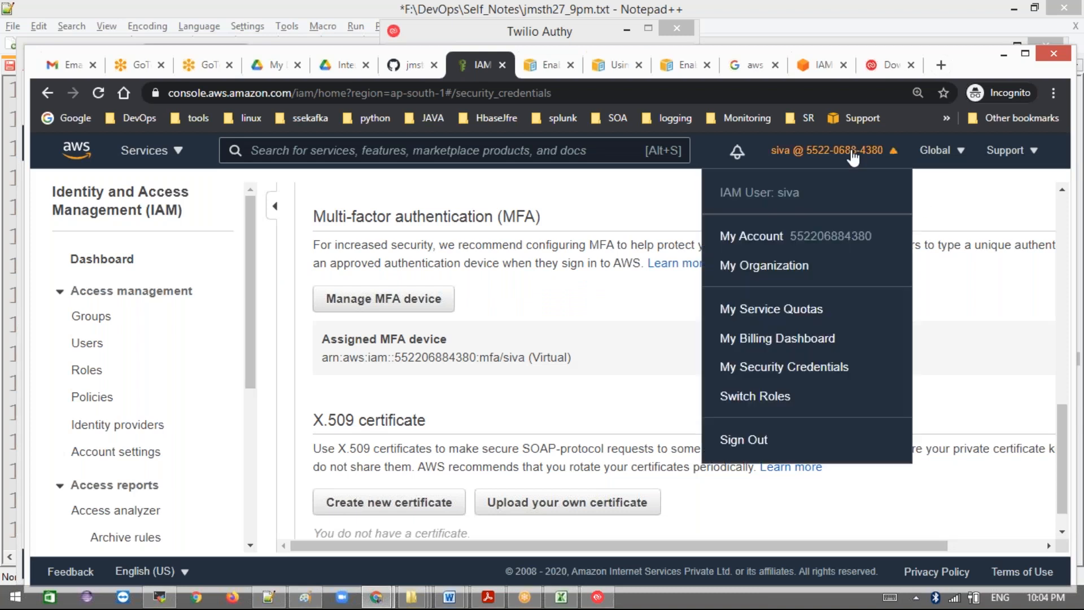
left_click(734, 439)
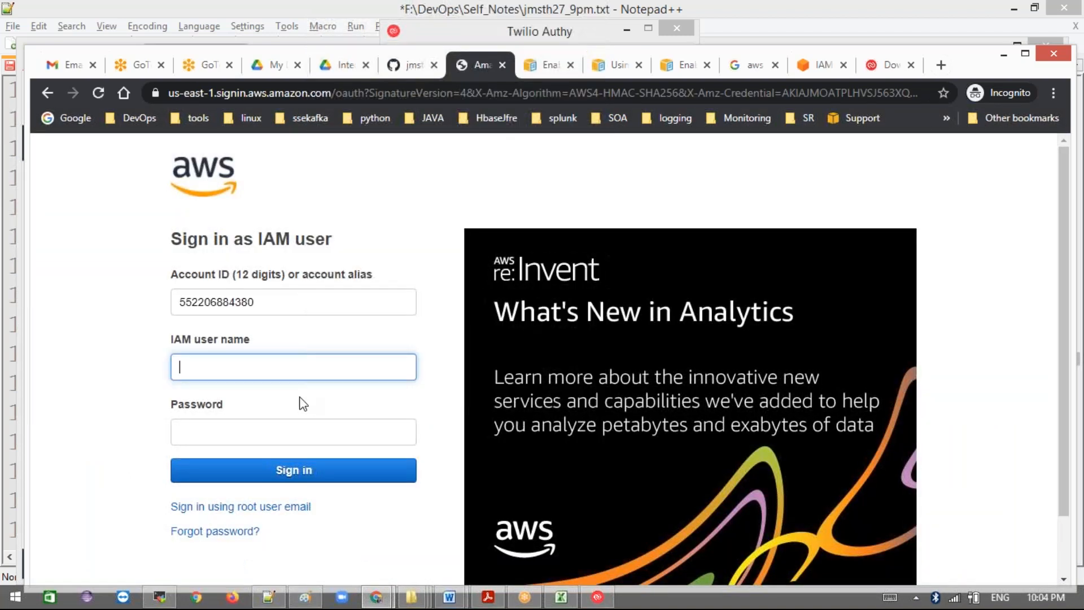
type("siva")
left_click(211, 429)
type("*********")
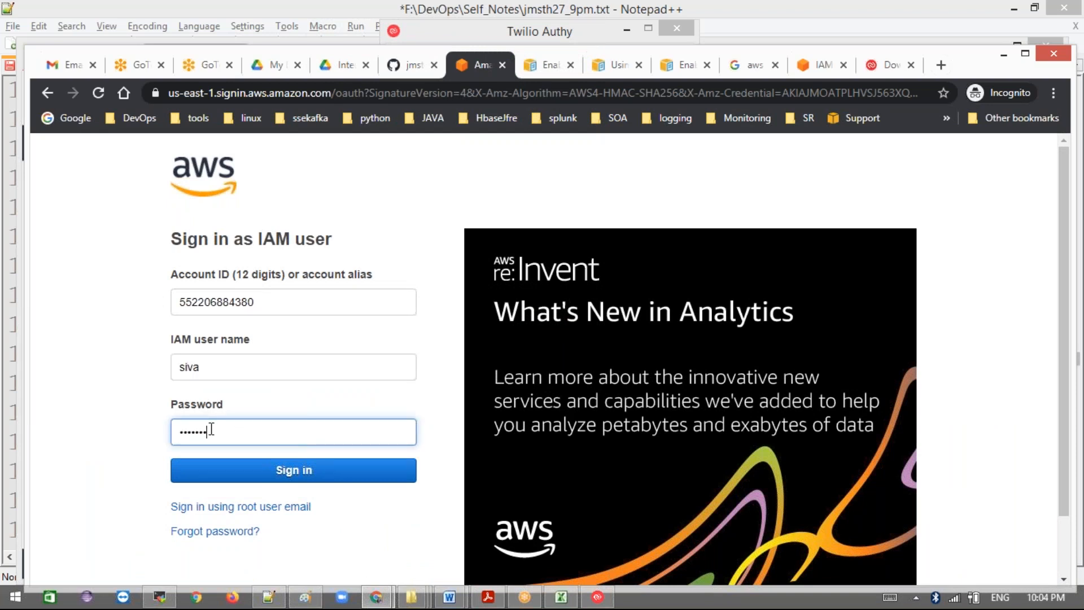
left_click(304, 481)
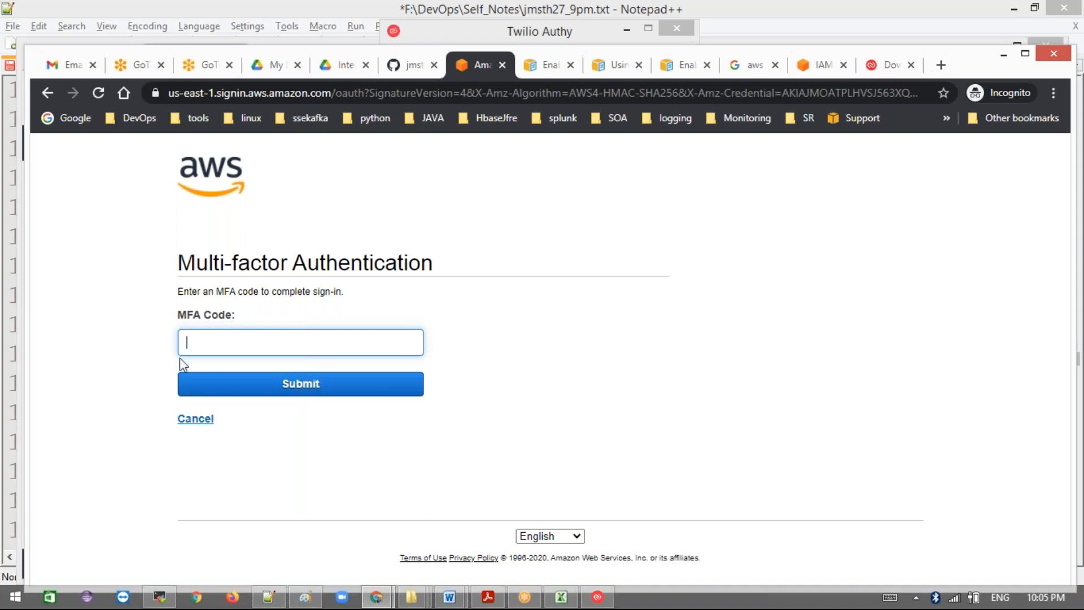
Paste the current Authy code into the MFA Code field and submit it.
key("alt+Tab")
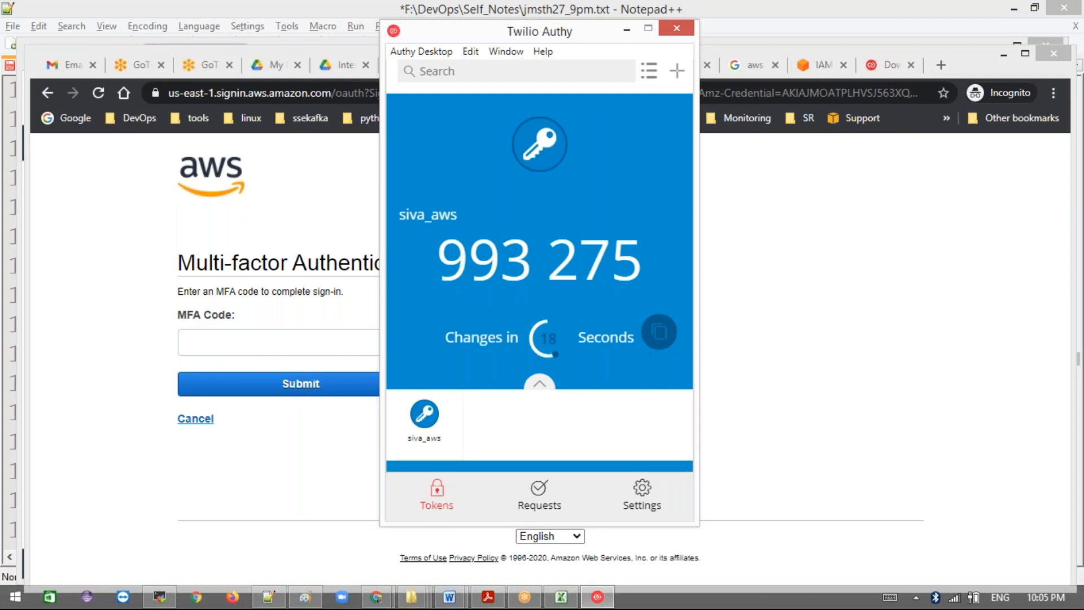
left_click(655, 342)
key("alt+Tab")
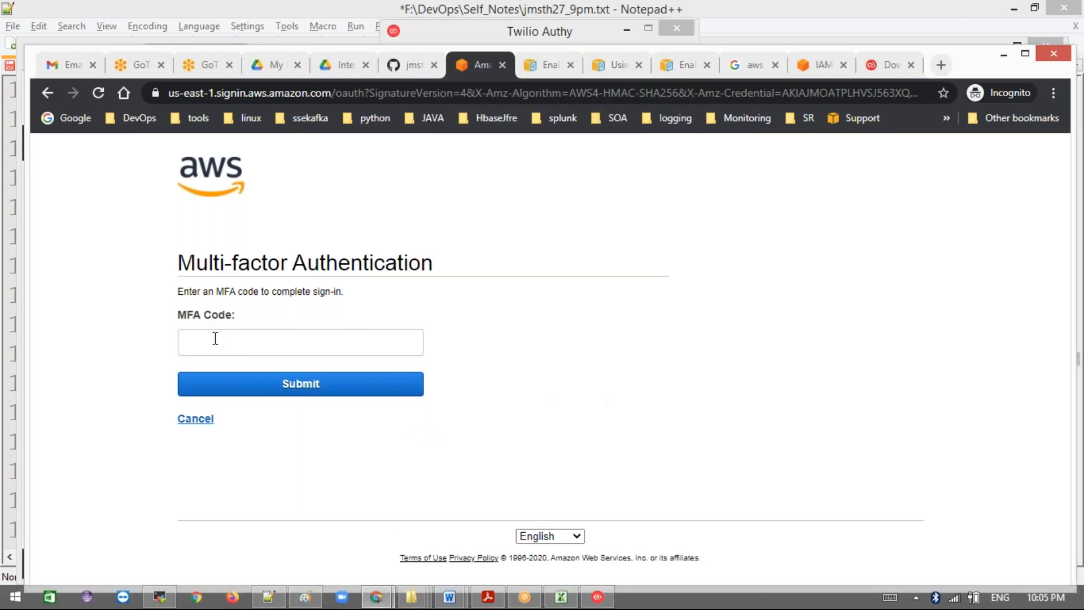
left_click(215, 339)
key("ctrl+v")
left_click(326, 388)
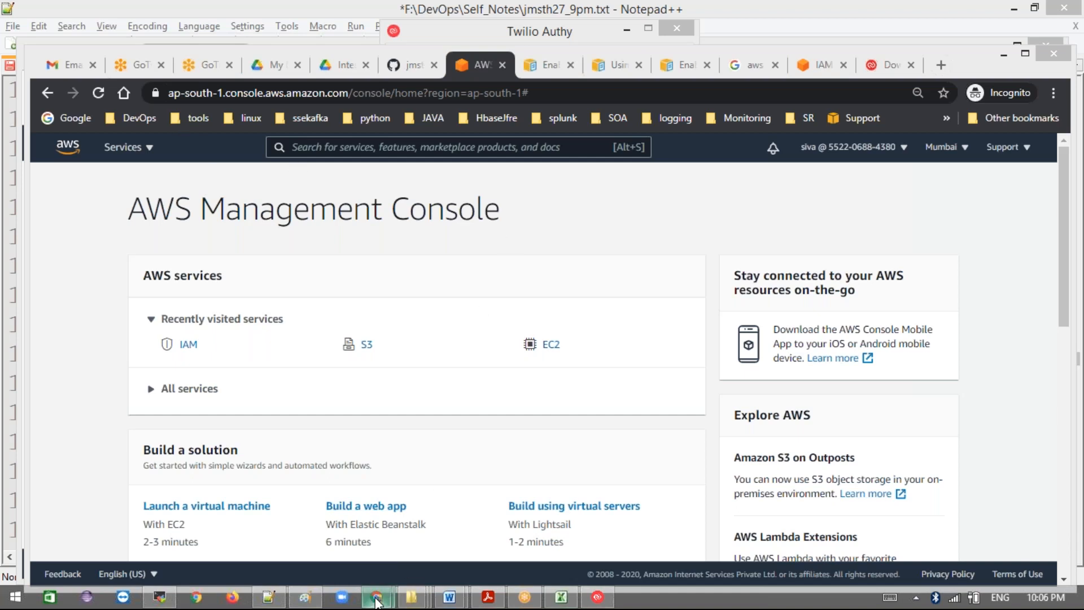
Review the IAM Account settings password policy options, then cancel, keeping the 8-character minimum default.
mouse_move(377, 600)
left_click(337, 537)
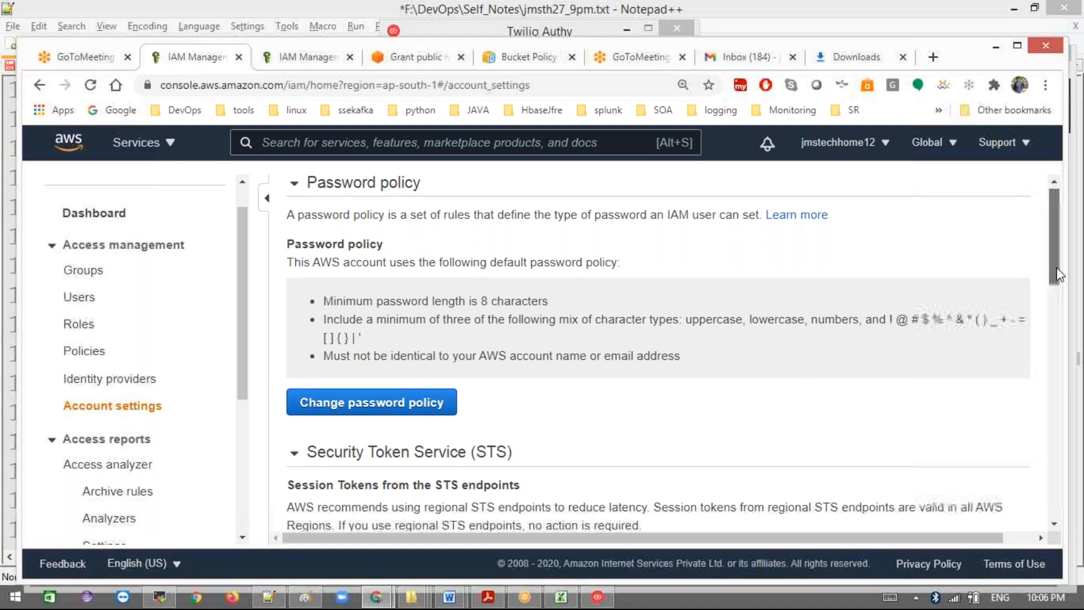
scroll(465, 310, "down", 2)
left_click(446, 313)
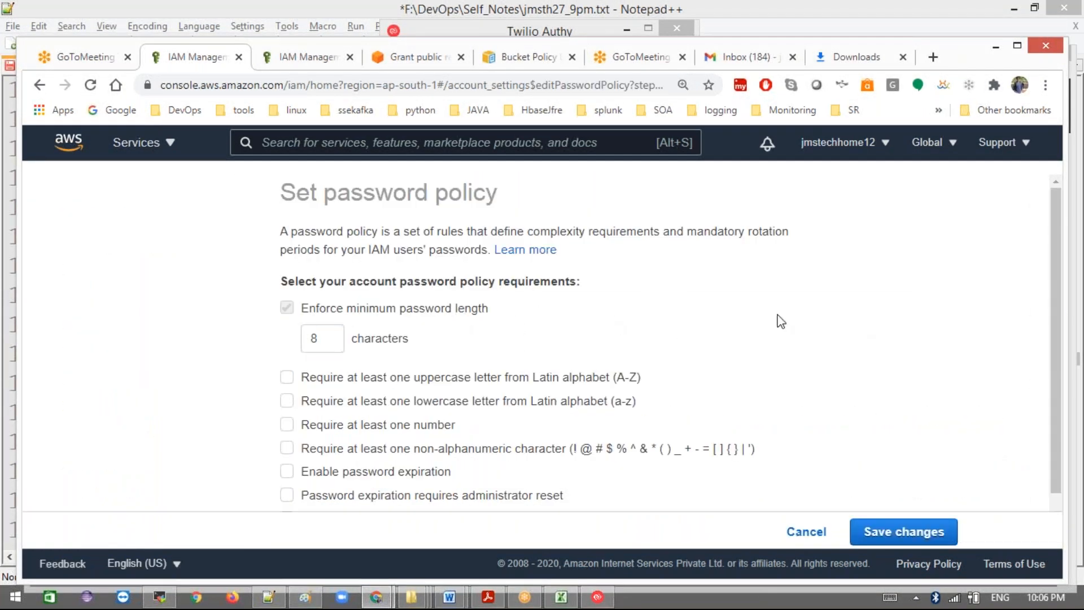
scroll(1054, 348, "down", 1)
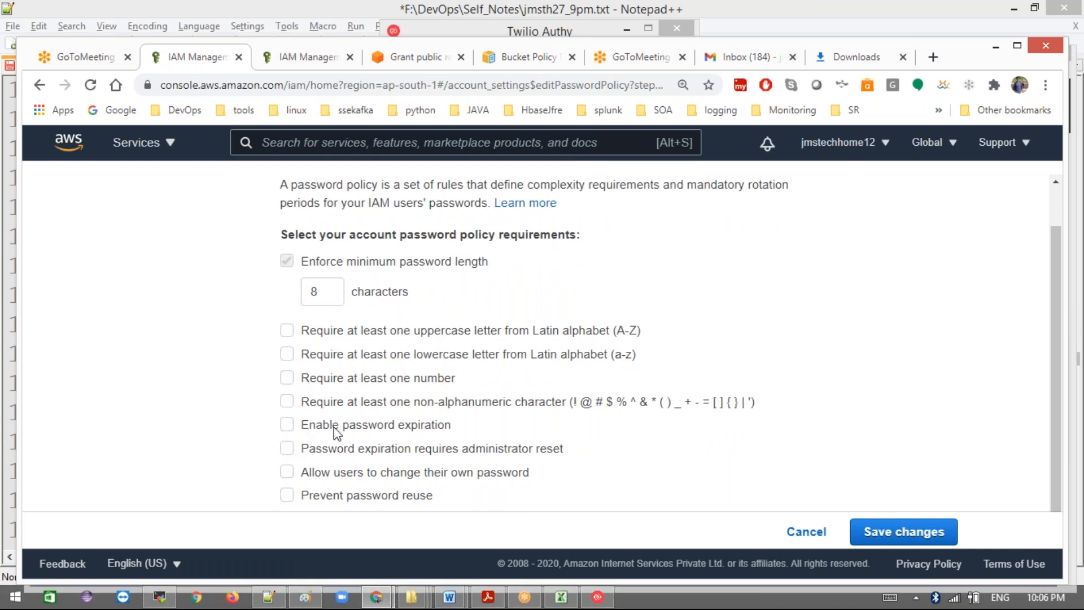
left_click(792, 536)
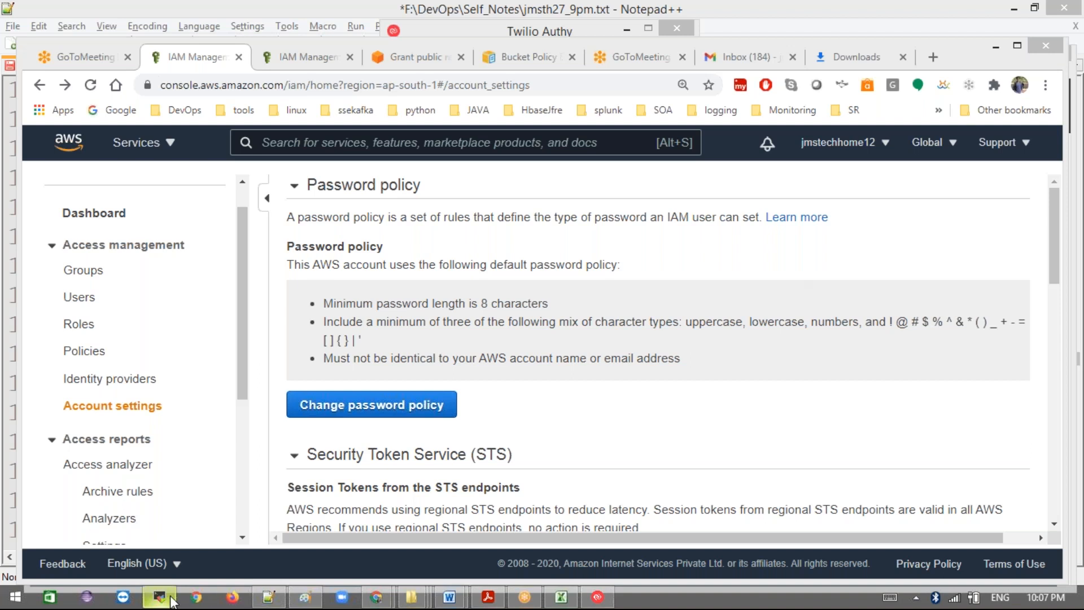
mouse_move(171, 601)
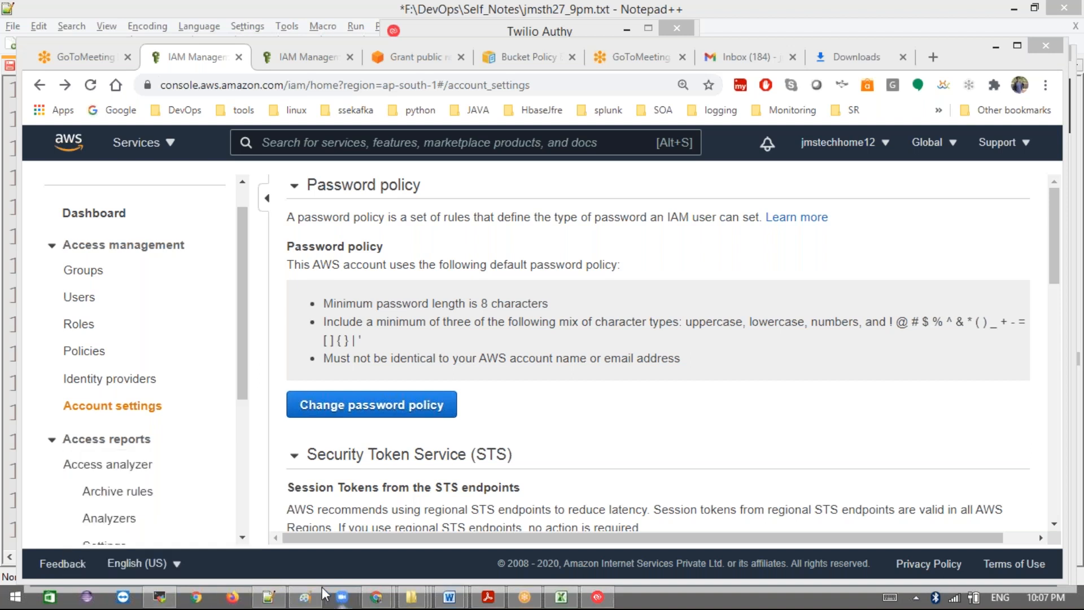
Bring Notepad++ forward and open the aws_serives_imp_points.txt tab at its IAM Introduction section.
left_click(275, 601)
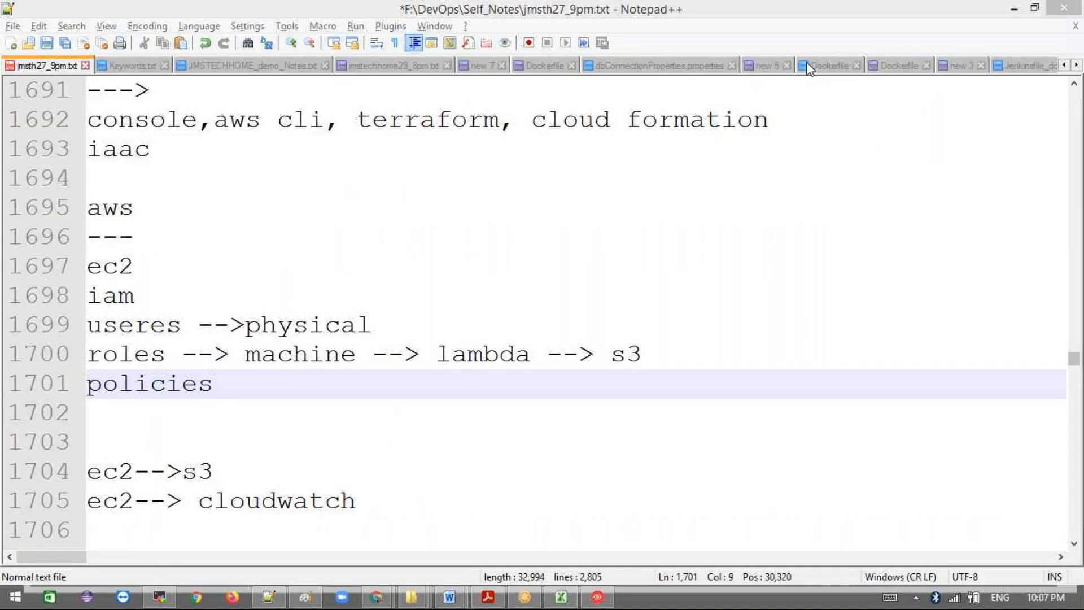
left_click(1076, 65)
left_click(1075, 65)
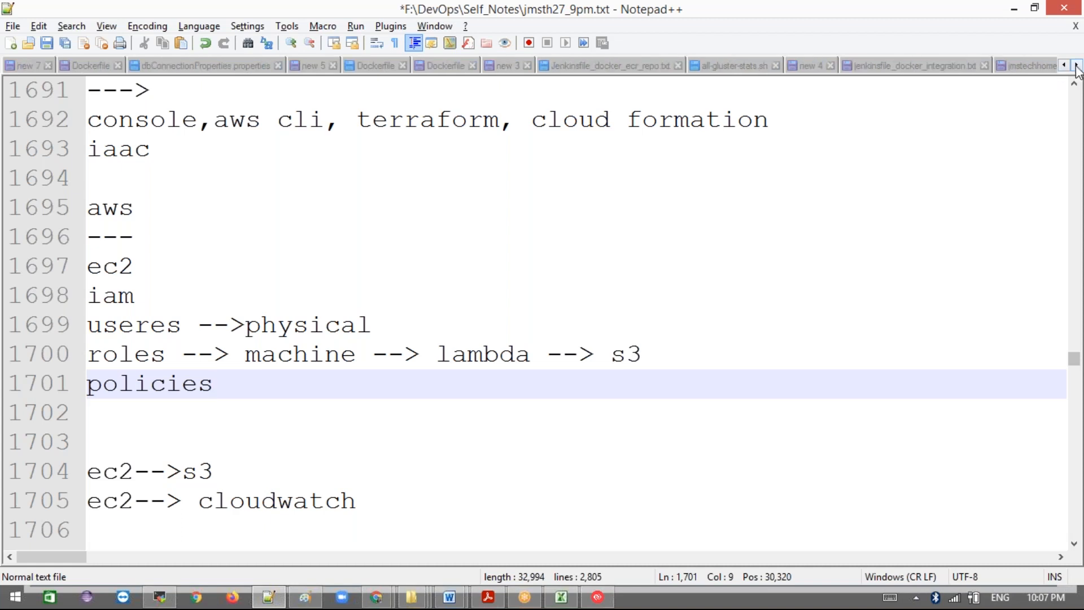
left_click(1076, 65)
left_click(1076, 65)
left_click(1075, 65)
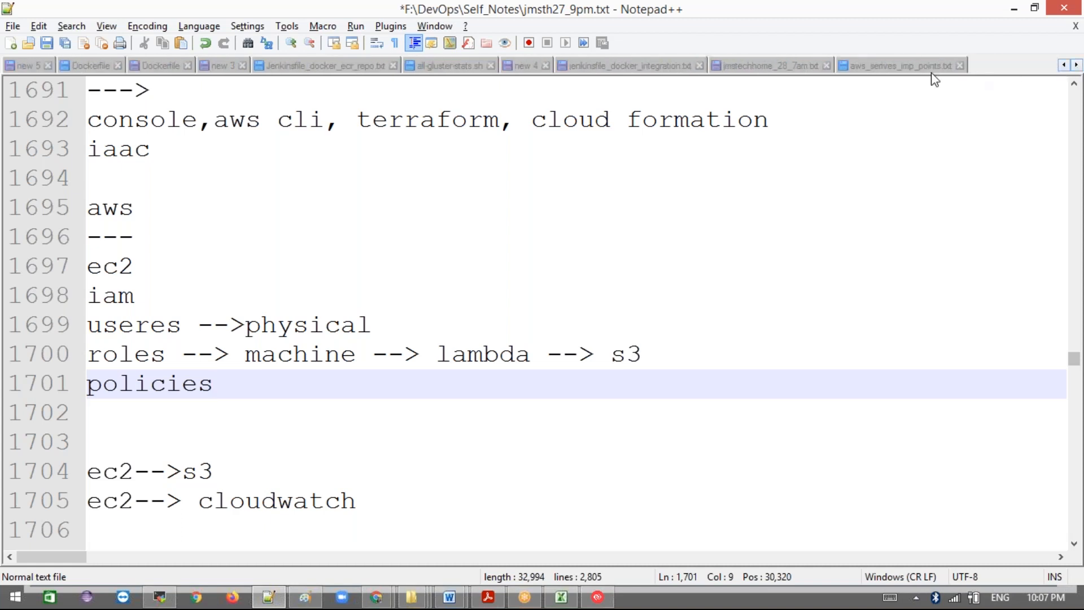
left_click(900, 65)
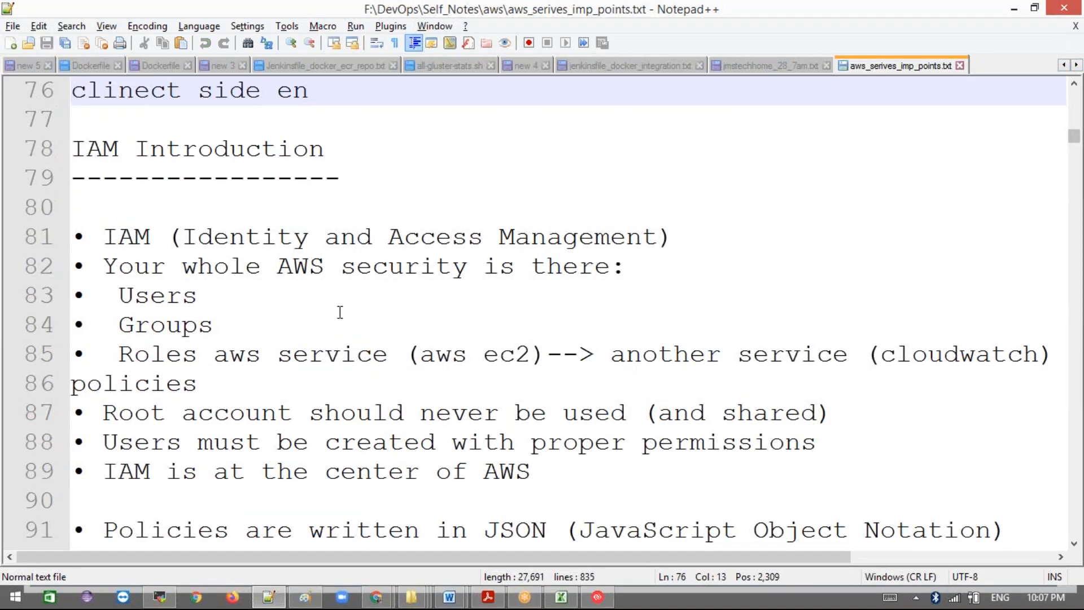
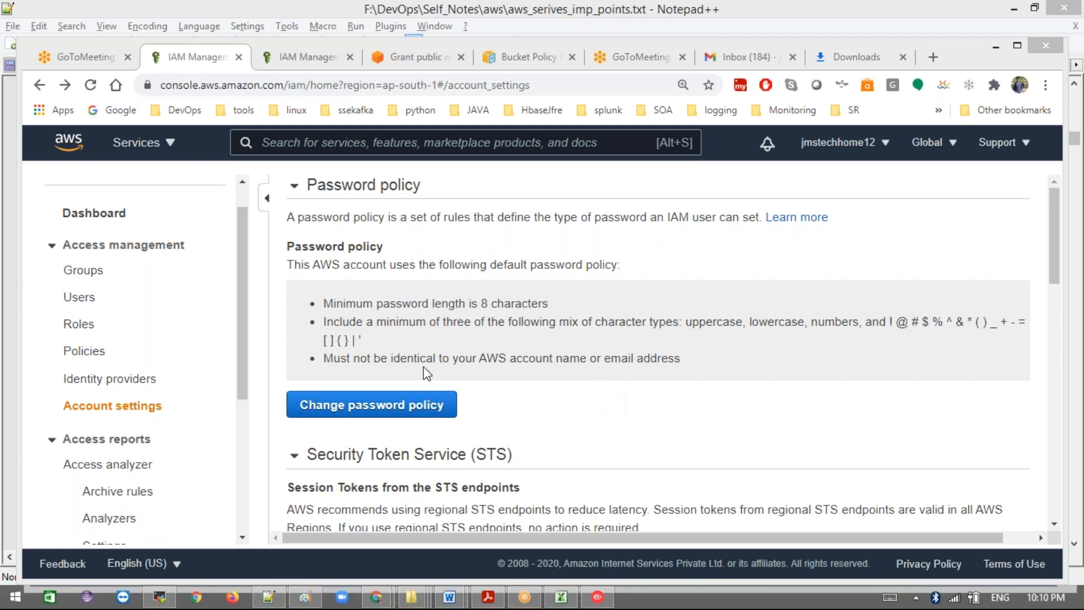
Switch to the Downloads Explorer window and browse the DevOps folder on Softwares (F:).
left_click(402, 601)
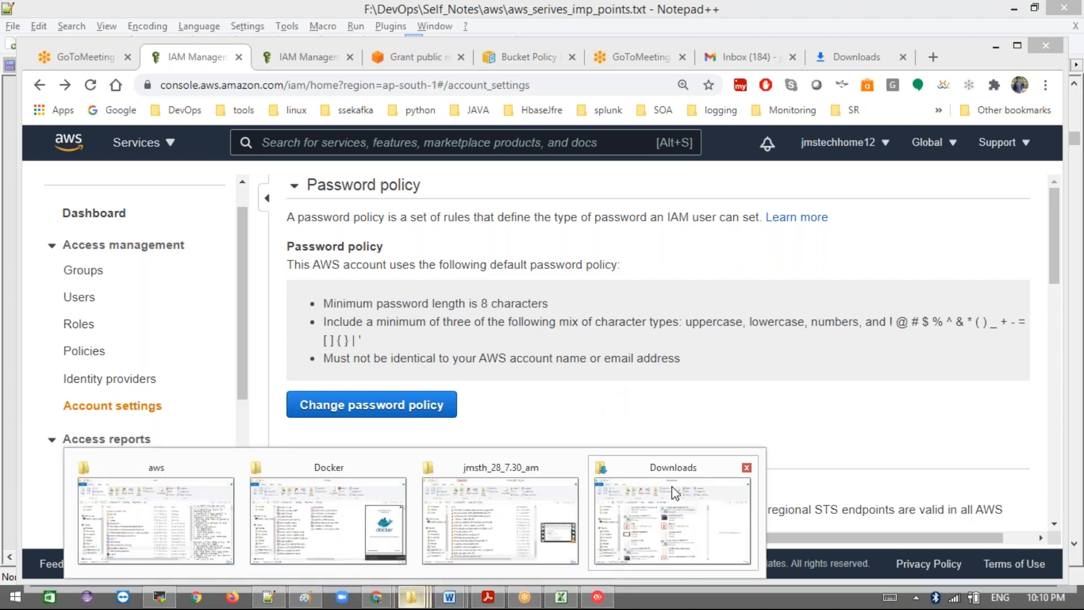
left_click(631, 517)
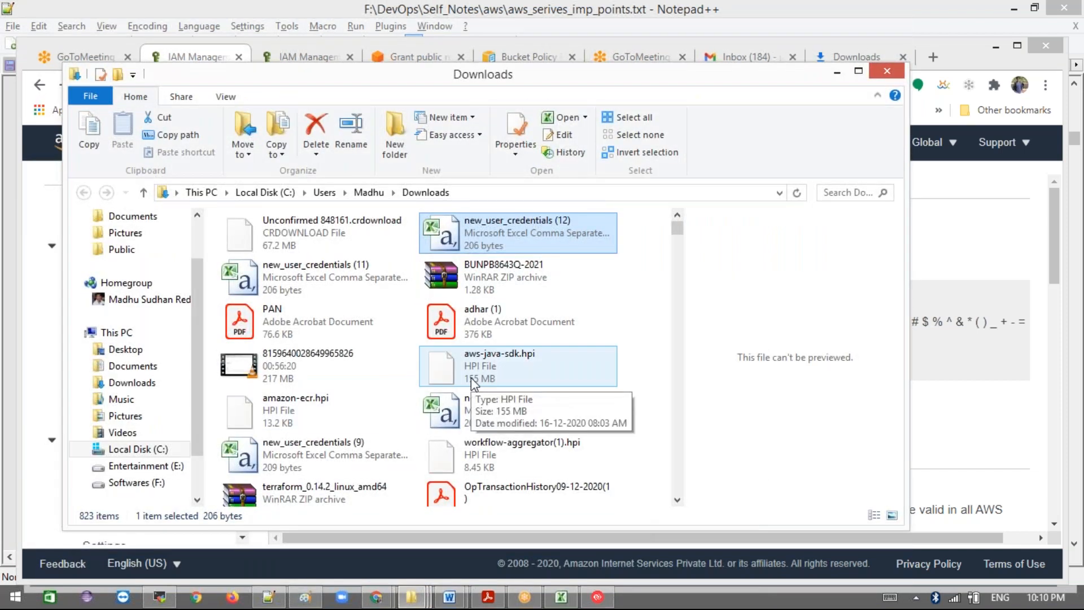
left_click(138, 484)
double_click(262, 288)
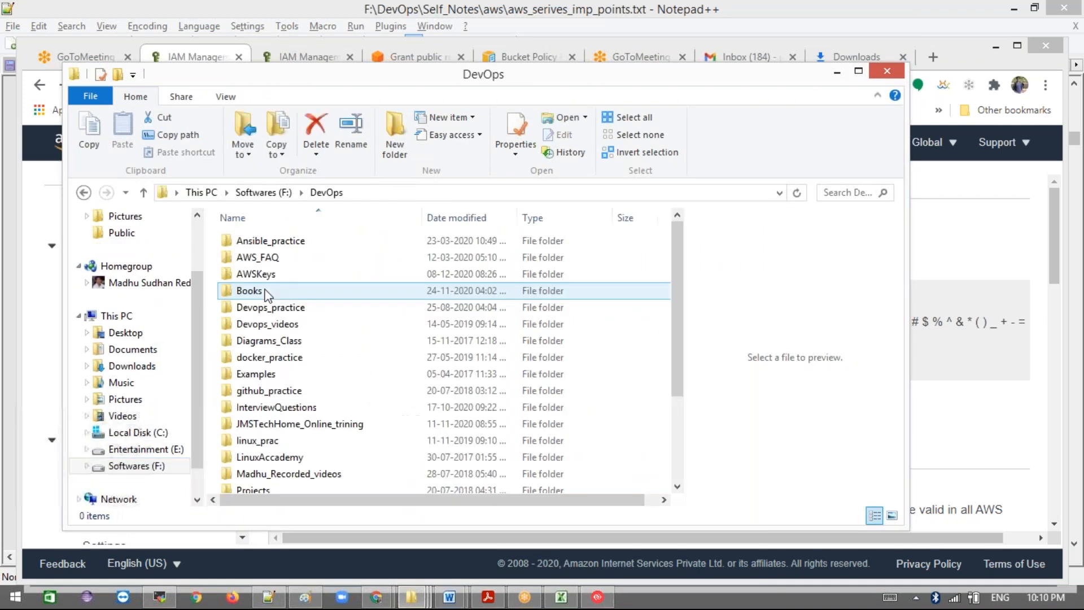
key("d")
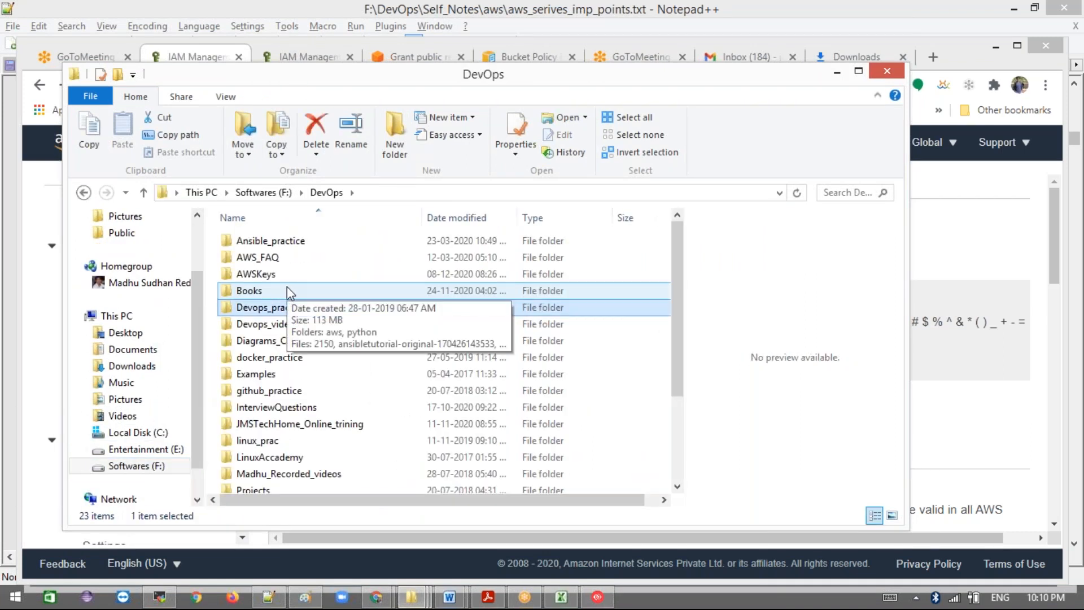
key("d")
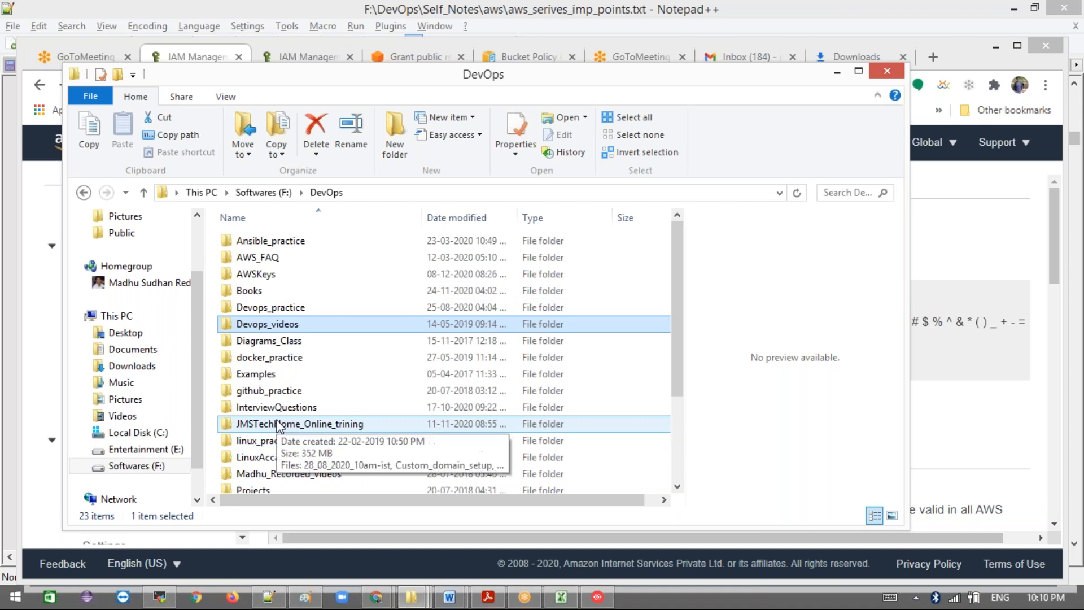
Go into DevOps > Self_Notes > aws and launch the AWS Certified Solutions Architect Slides v3.4 PDF.
left_click(157, 466)
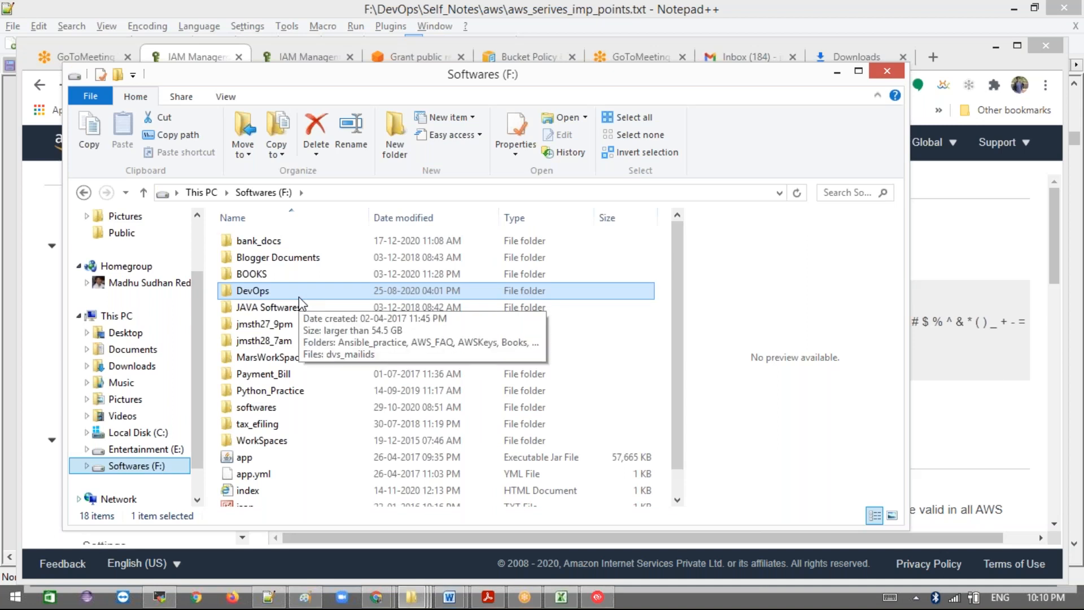
double_click(263, 291)
double_click(243, 416)
left_click(243, 237)
double_click(243, 238)
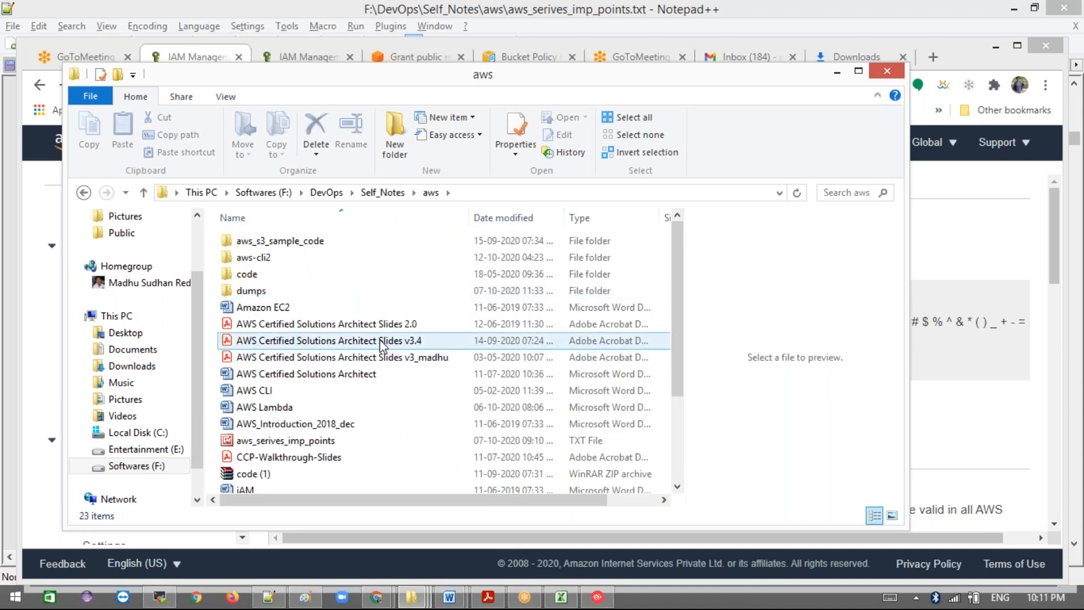
left_click(380, 341)
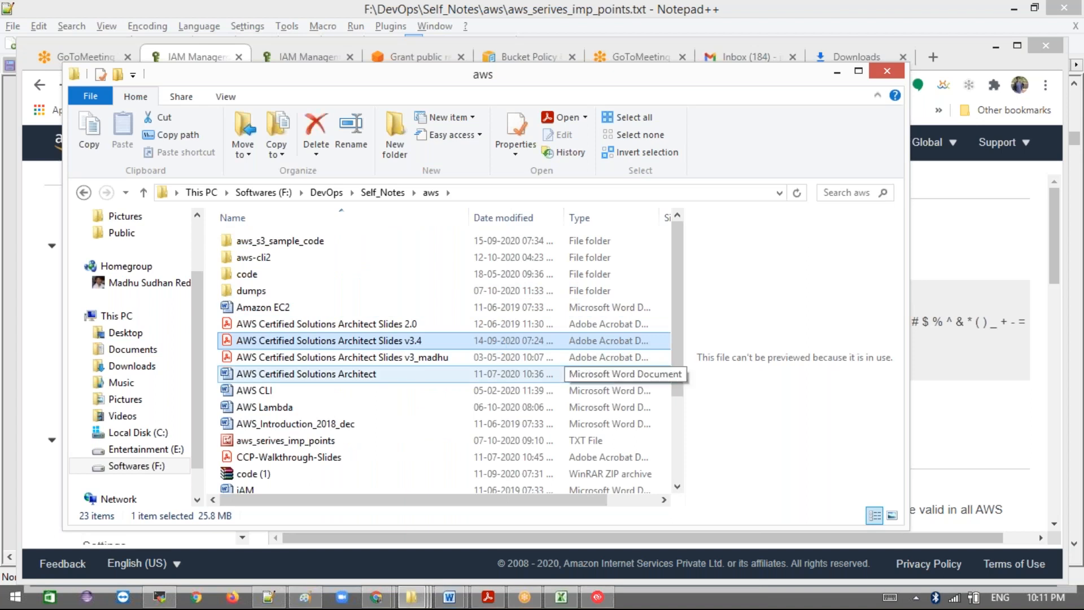
key("Return")
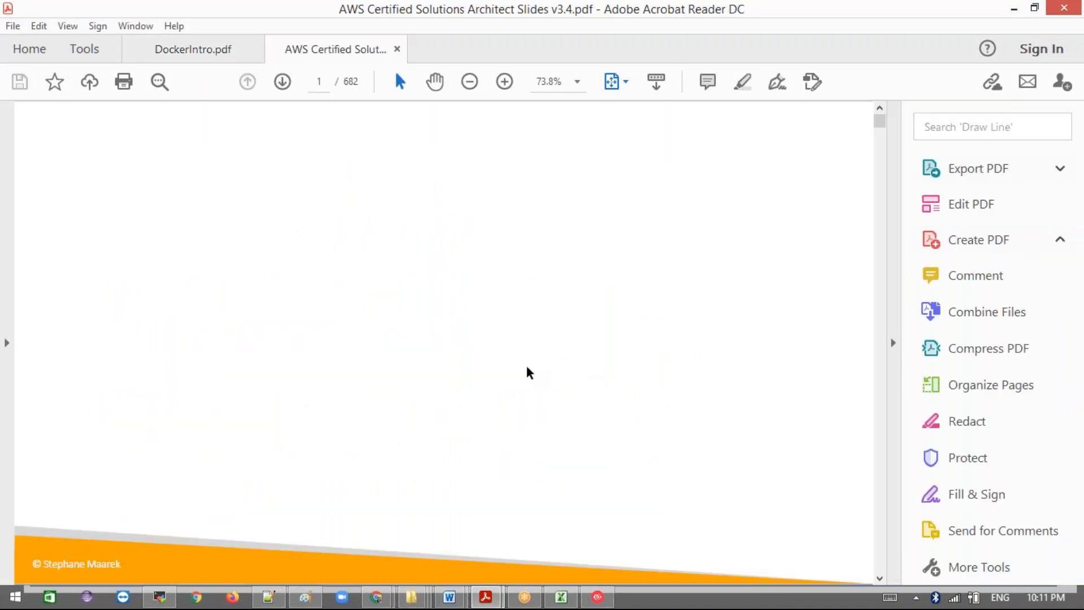
Page through the IAM, SSH, IP and Reserved Instance slides to EC2 Spot Instance Requests on page 48.
scroll(315, 349, "down", 2)
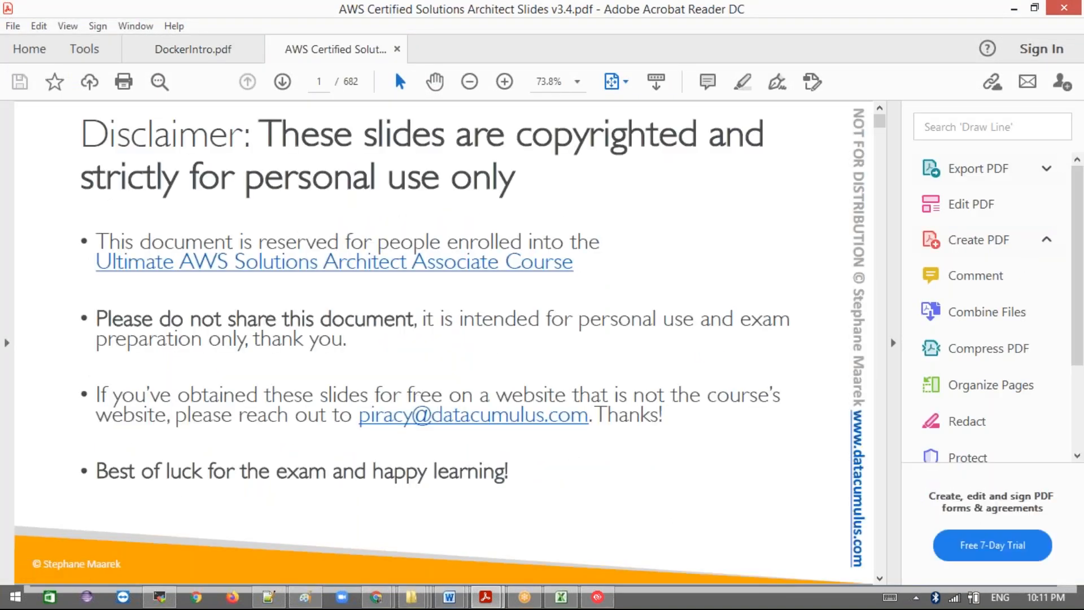
scroll(443, 343, "down", 3)
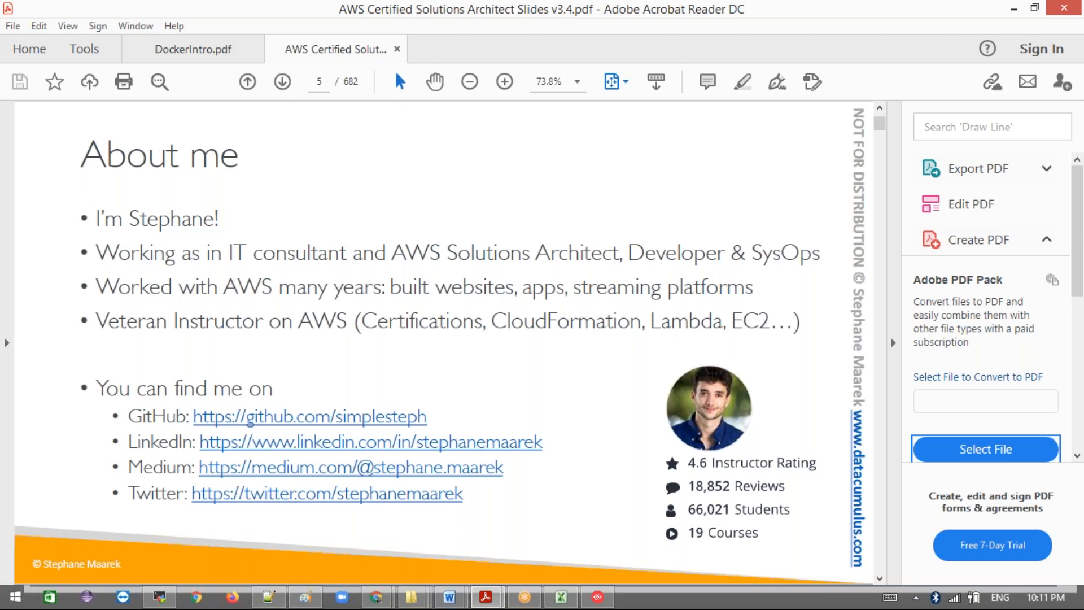
key("Right")
key("Right")
key("Right")
key("Right")
key("Right")
key("Right")
key("Right")
key("Right")
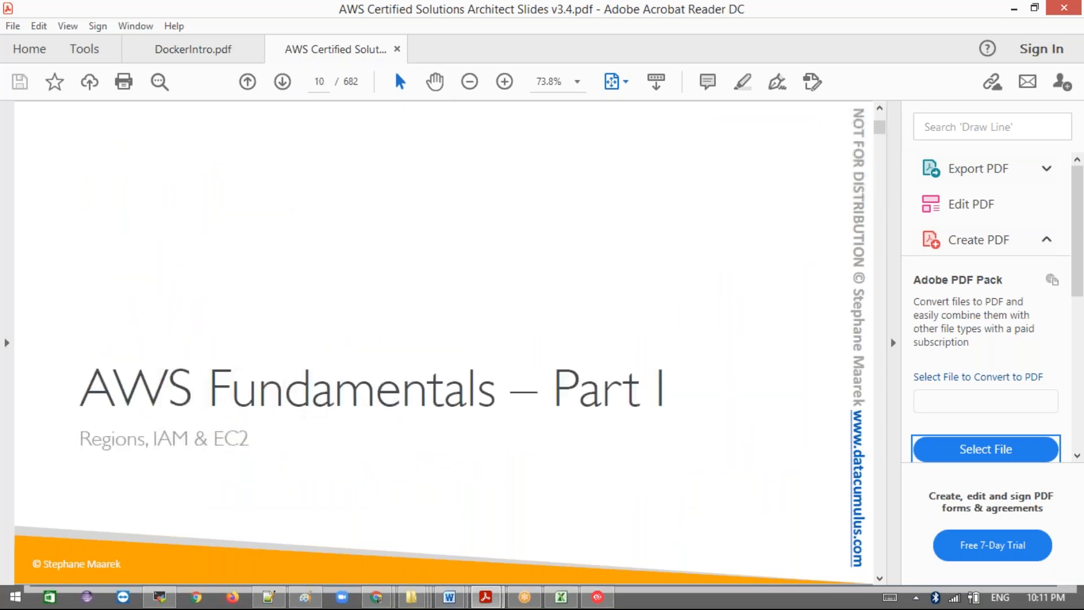
key("Right")
key("Right")
key("Right")
key("Right")
key("Right")
key("Right")
key("Right")
key("Right")
key("Right")
key("Right")
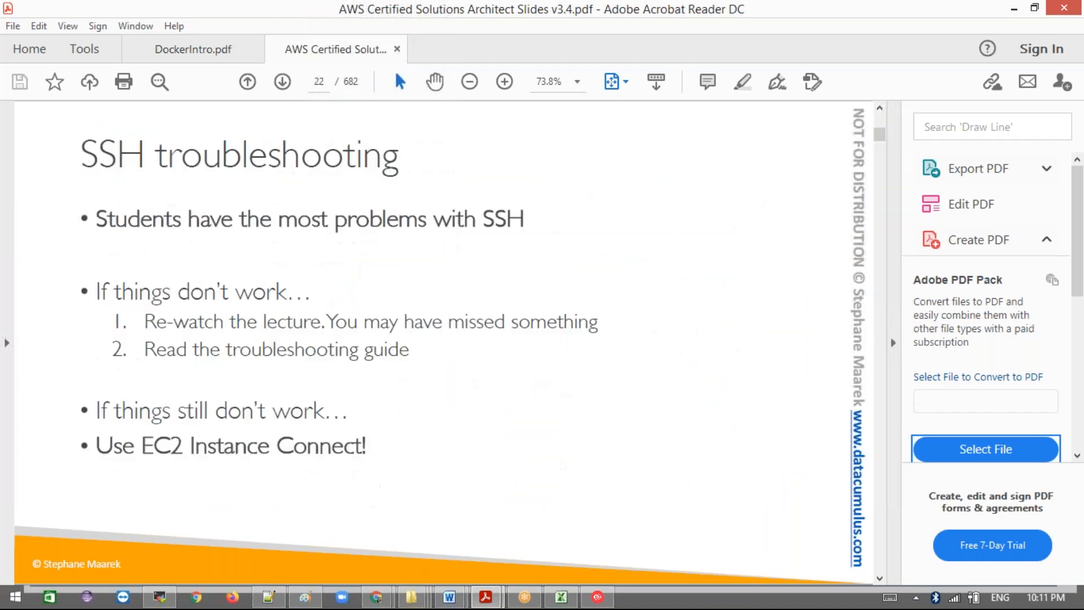
key("Right")
key("Right")
key("Right")
key("Right")
key("Right")
key("Right")
key("Right")
key("Right")
key("Right")
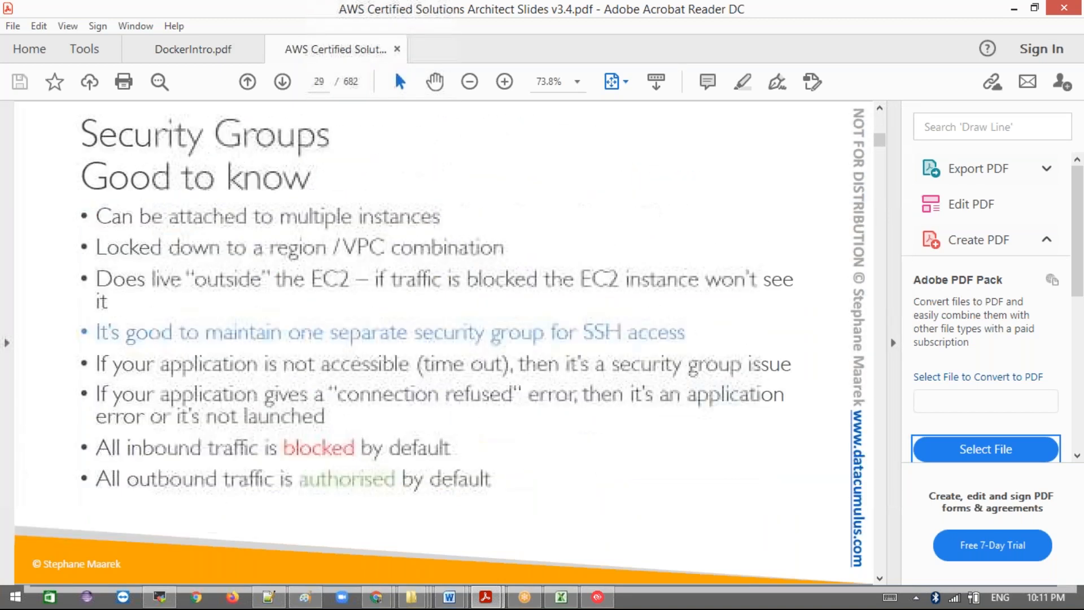
key("Right")
key("Right")
key("Right")
key("Right")
key("Right")
key("Right")
key("Right")
key("Right")
key("Right")
key("Right")
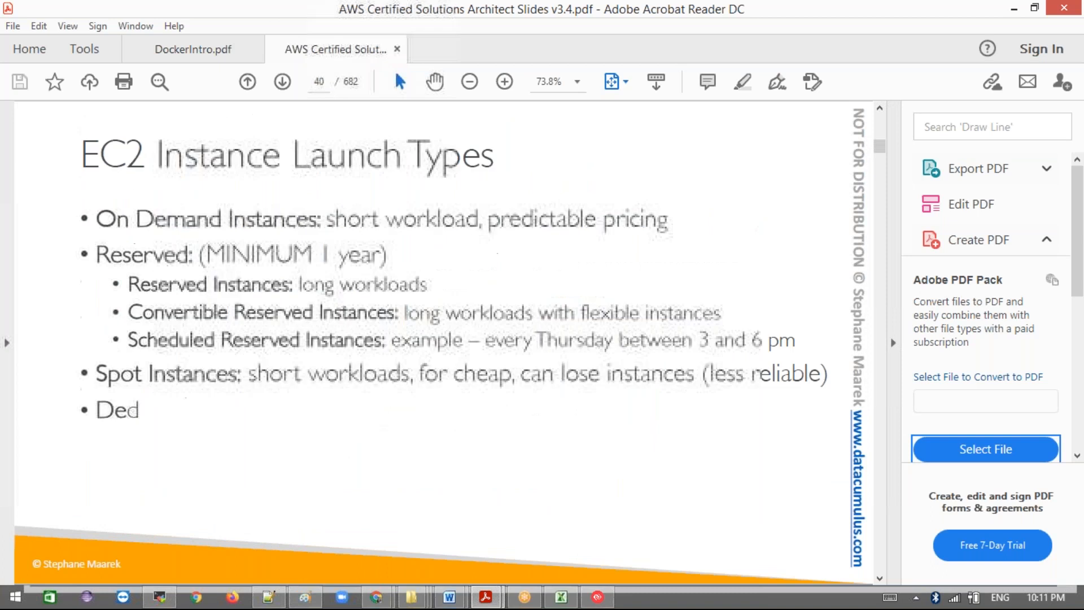
key("Right")
key("Right")
key("Right")
key("Right")
key("Right")
key("Right")
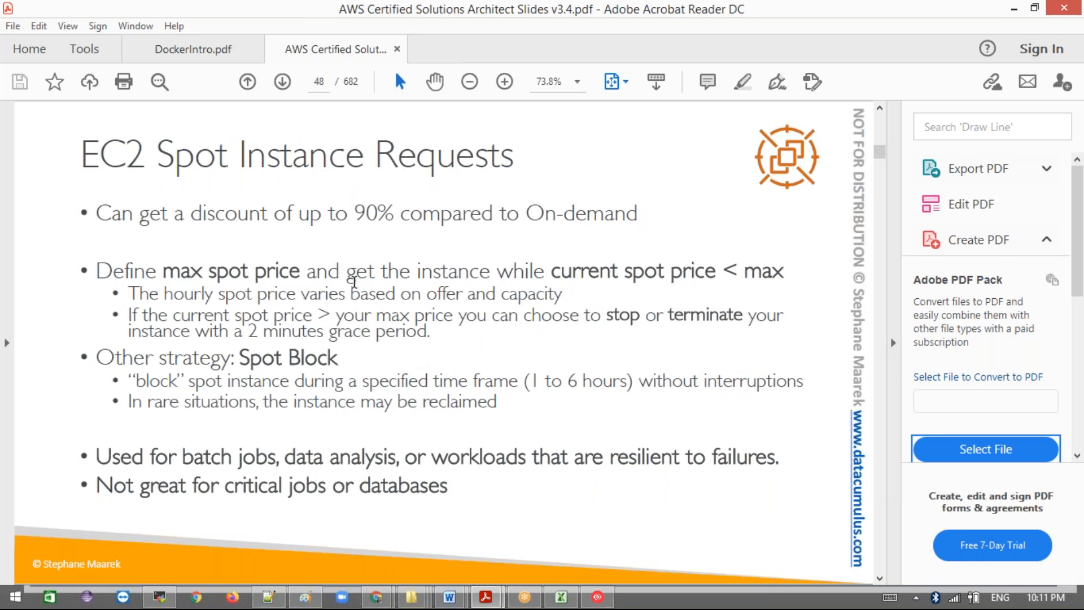
Highlight the Spot Instance Requests text, then return to the IAM Account settings page in Chrome.
mouse_move(263, 217)
left_mouse_down()
mouse_move(418, 237)
mouse_move(607, 491)
mouse_move(551, 510)
left_mouse_up()
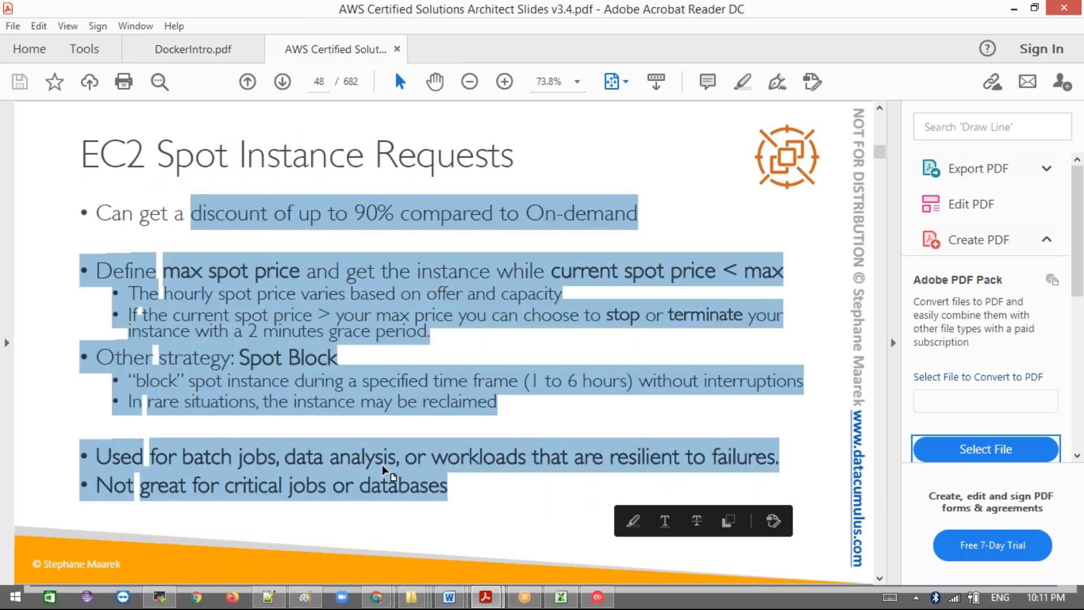
left_click(605, 309)
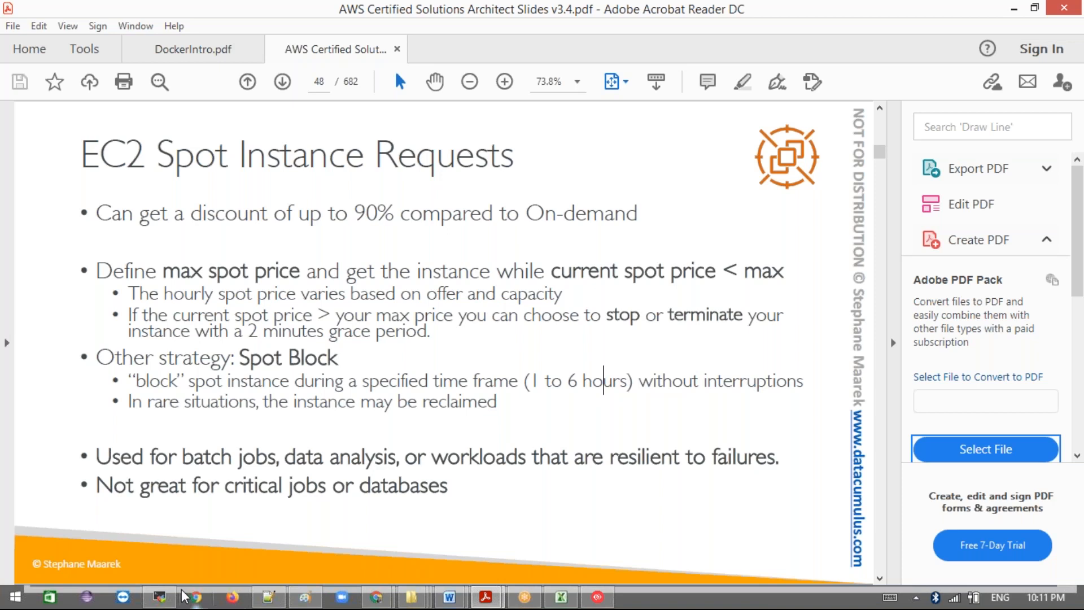
left_click(376, 597)
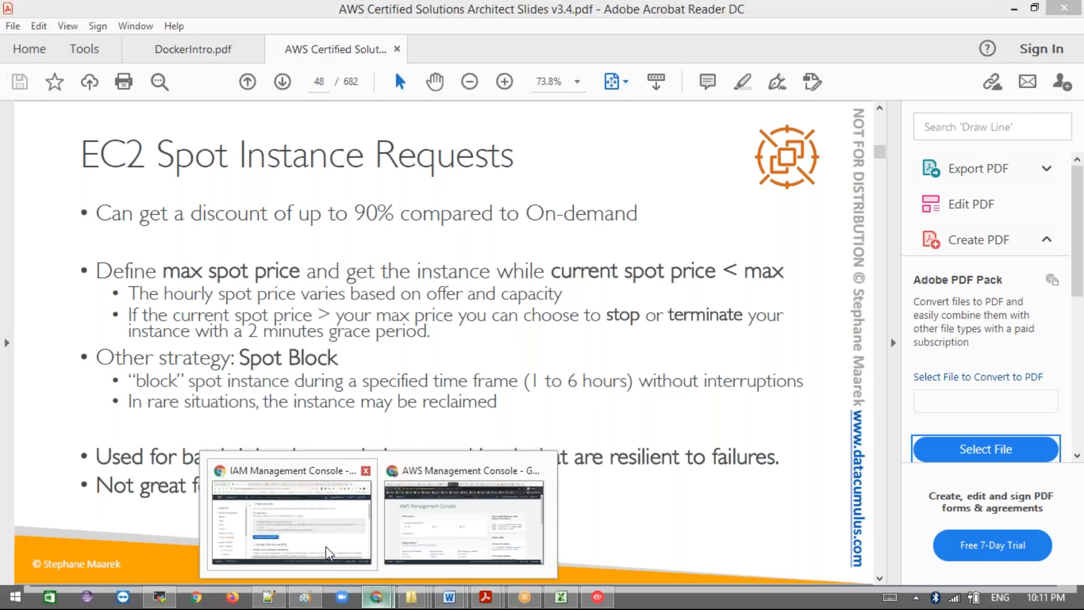
left_click(327, 550)
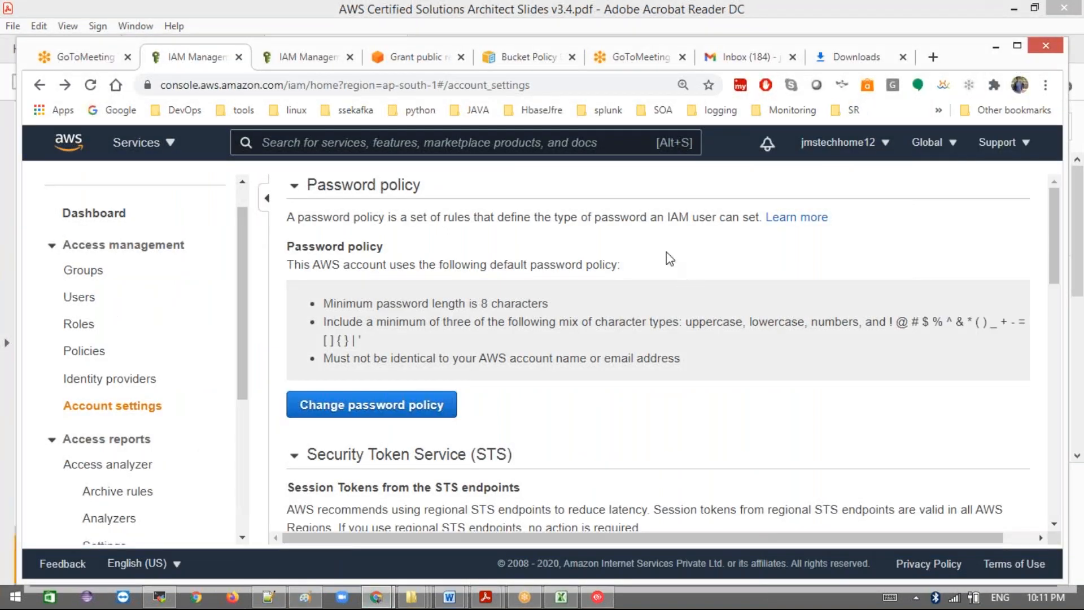